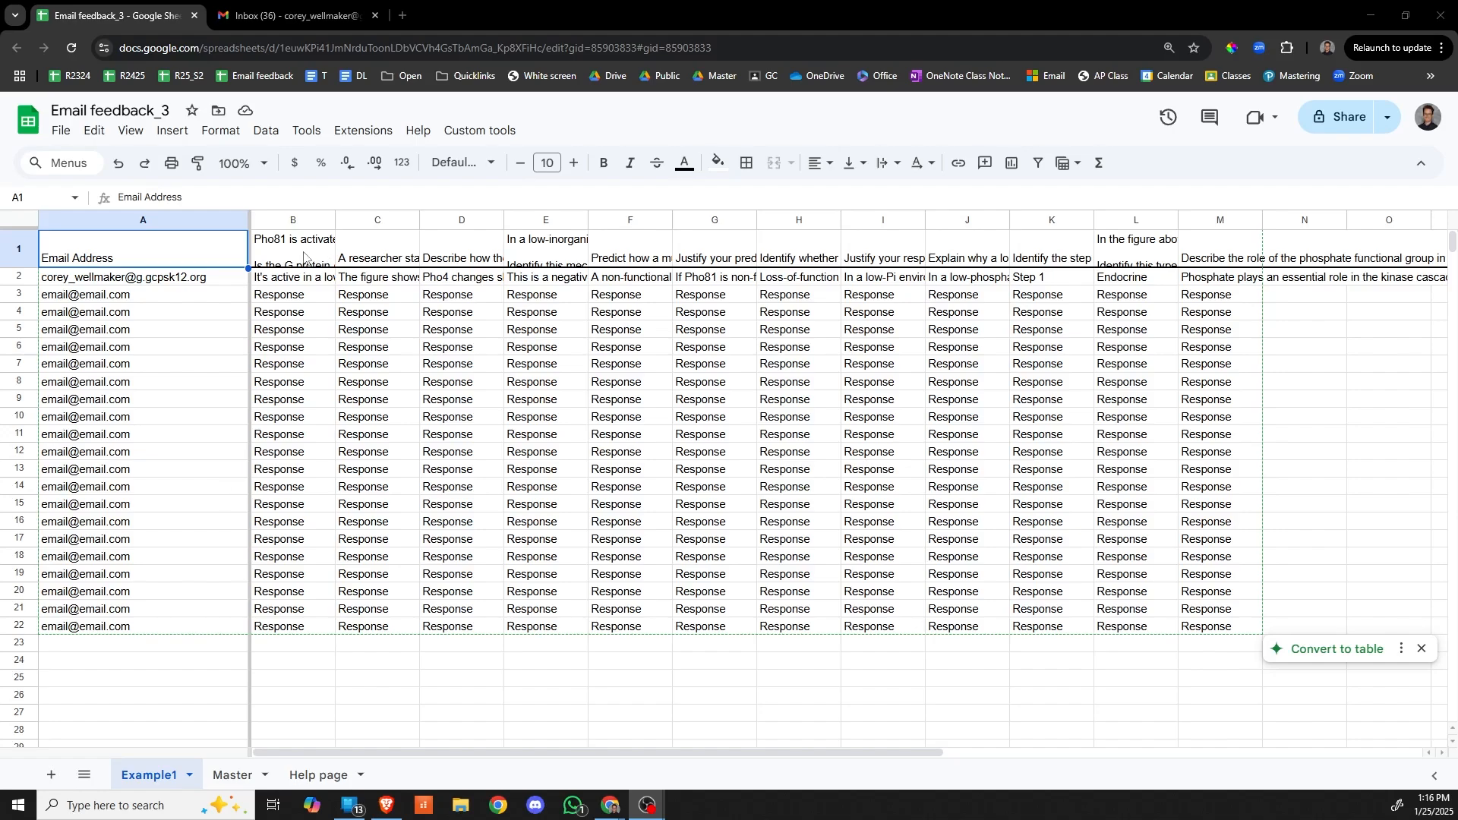
Examine the question headers in B1 through D1 and the student responses down column B
click(304, 257)
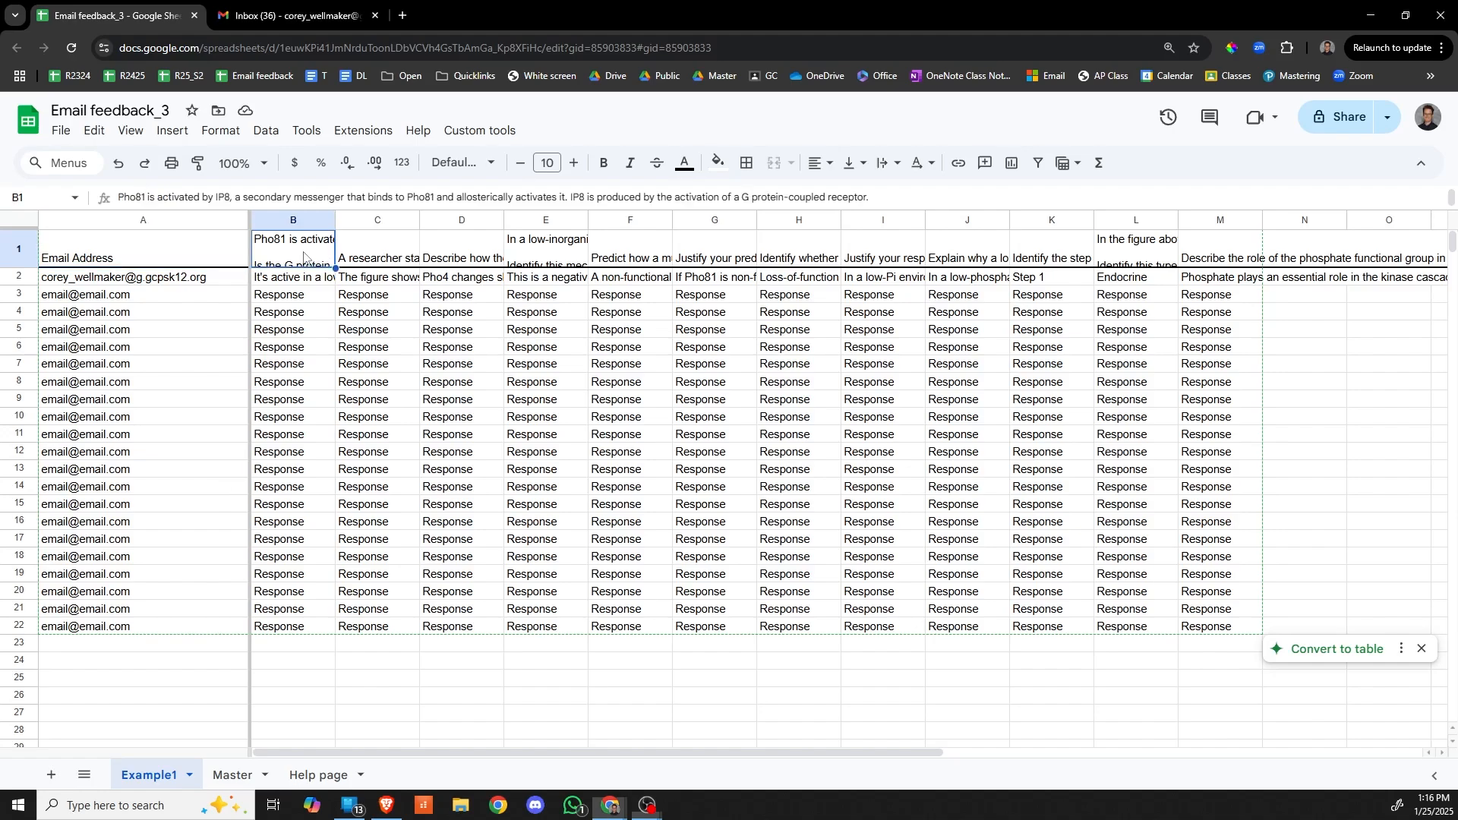
click(385, 257)
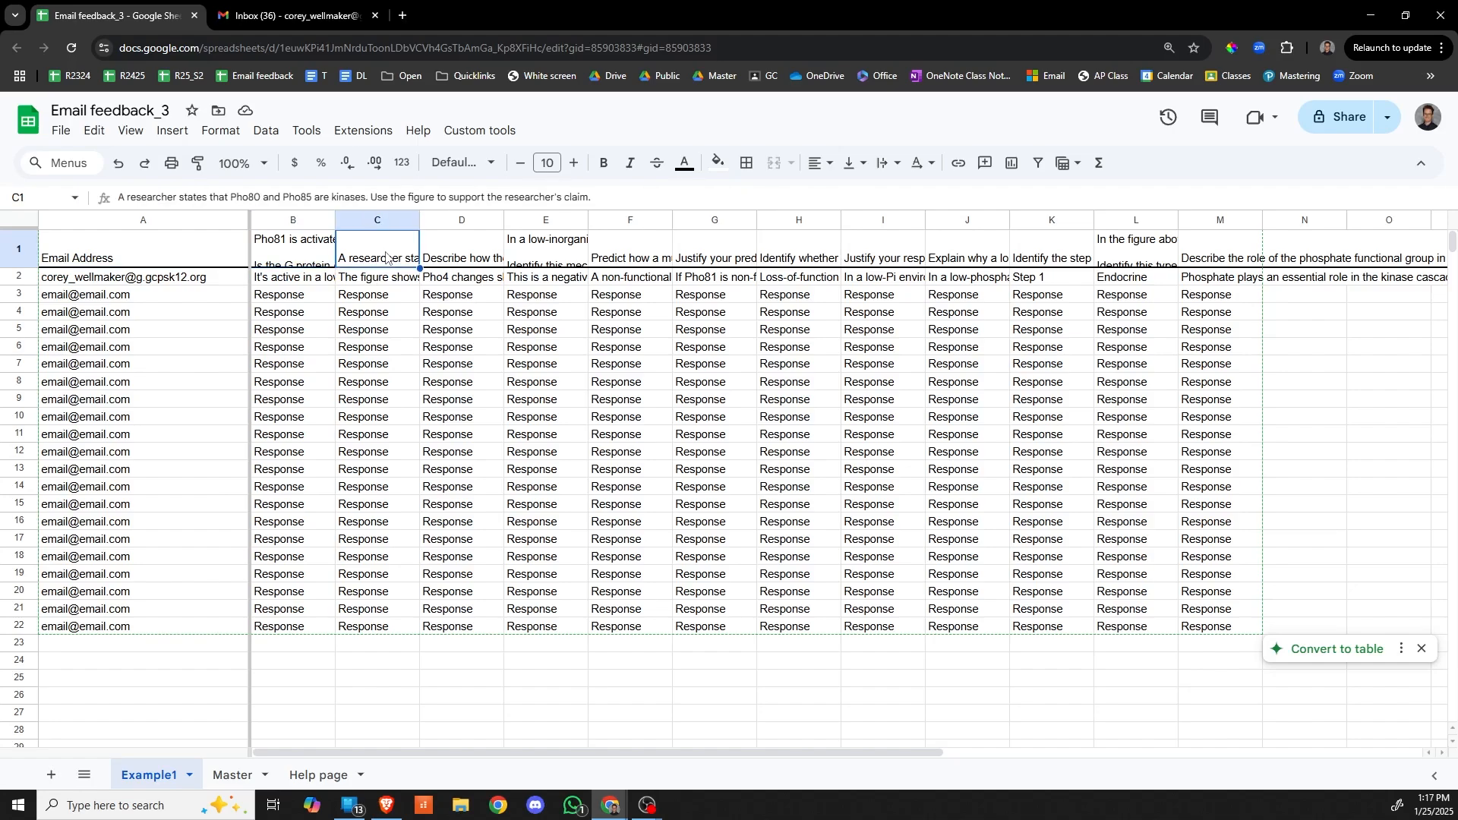
click(464, 264)
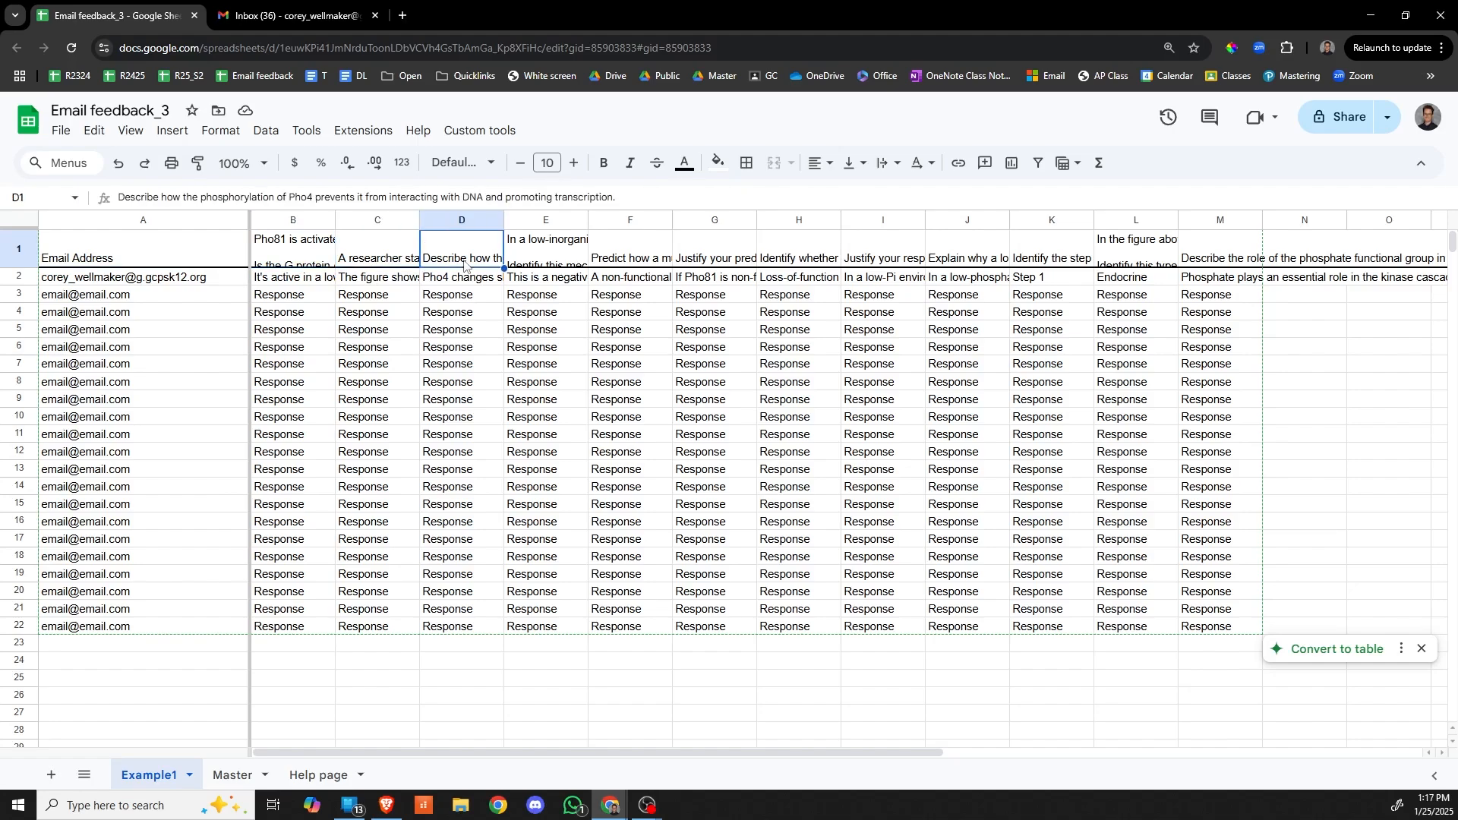
click(310, 281)
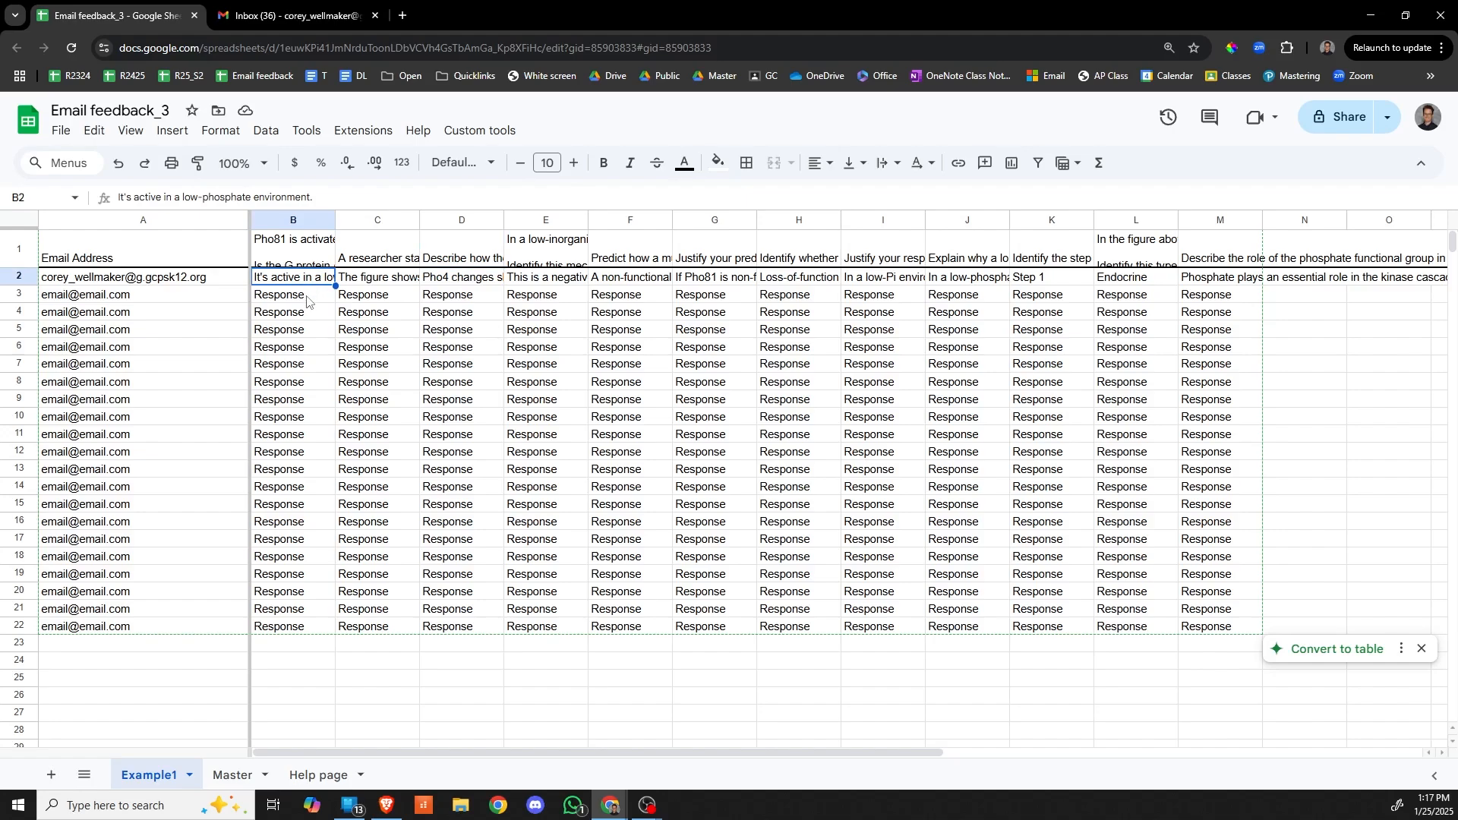
key(Down)
key(Down)
key(Down)
key(Down)
key(Down)
key(Down)
key(Down)
key(Down)
key(Down)
key(Down)
key(Down)
key(Down)
key(Down)
key(Down)
key(Down)
key(Down)
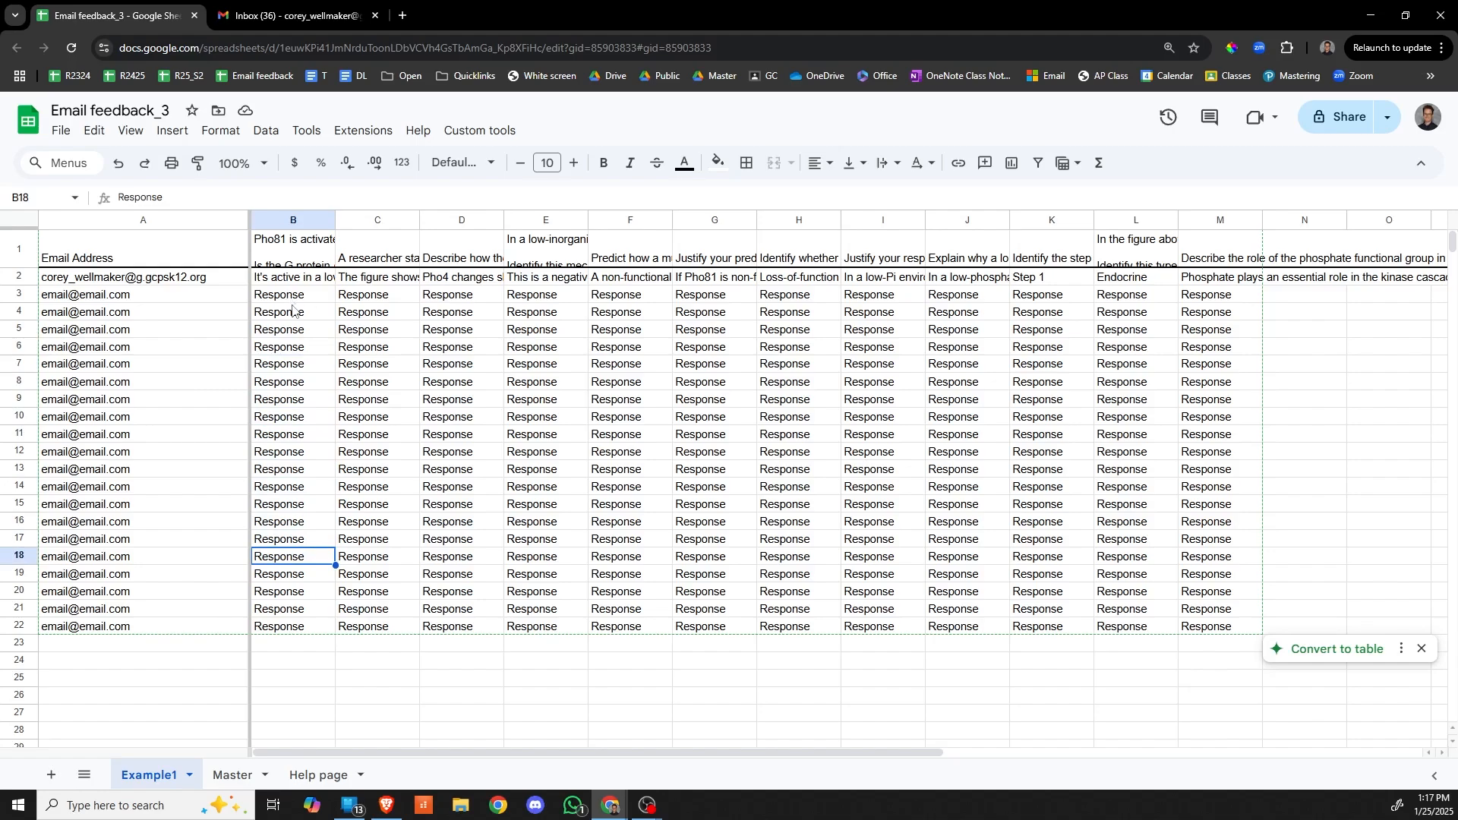
Insert Score and Feedback columns after every question with the custom Insert columns tool
click(301, 367)
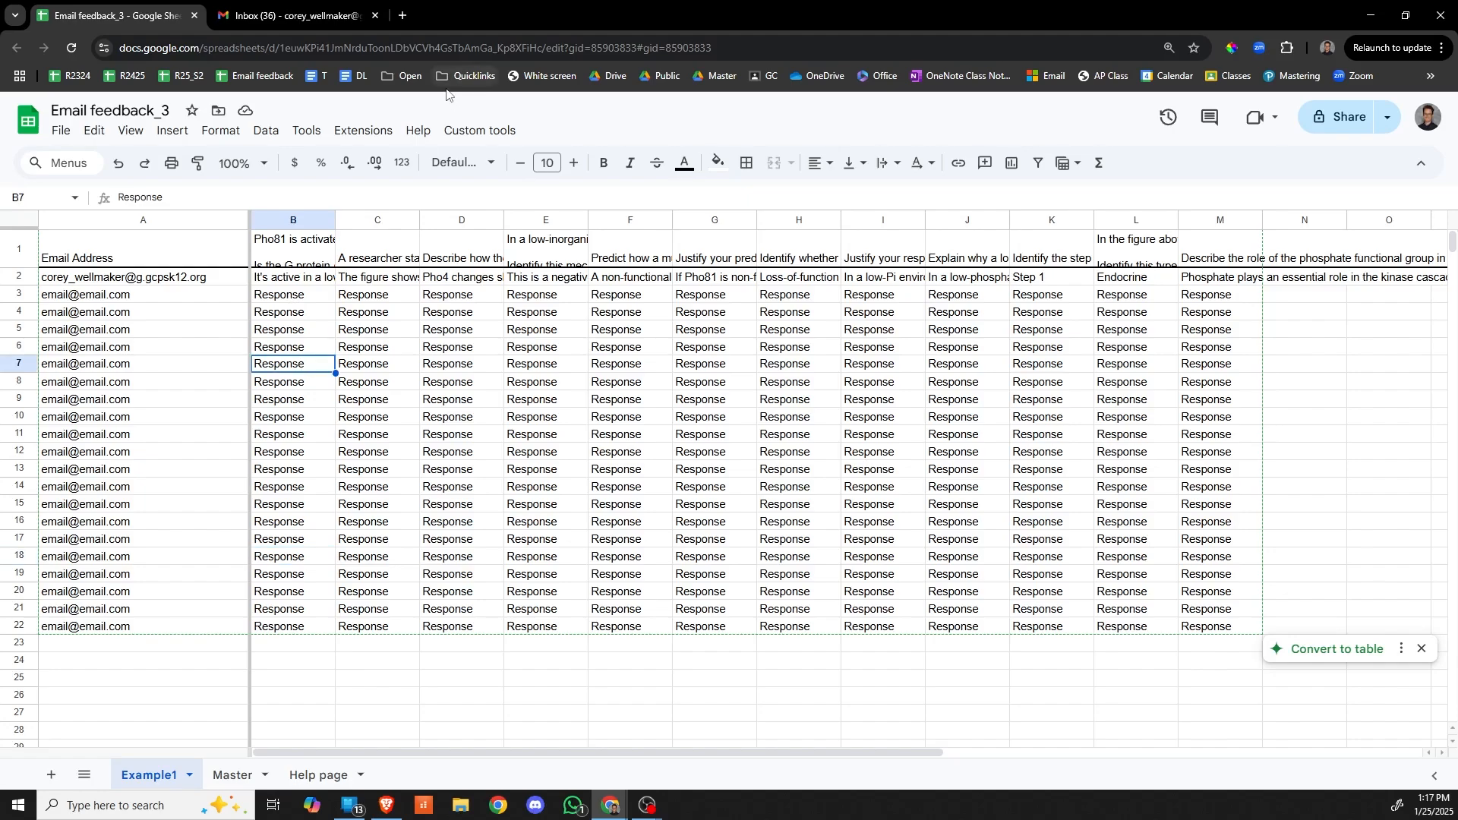
click(467, 133)
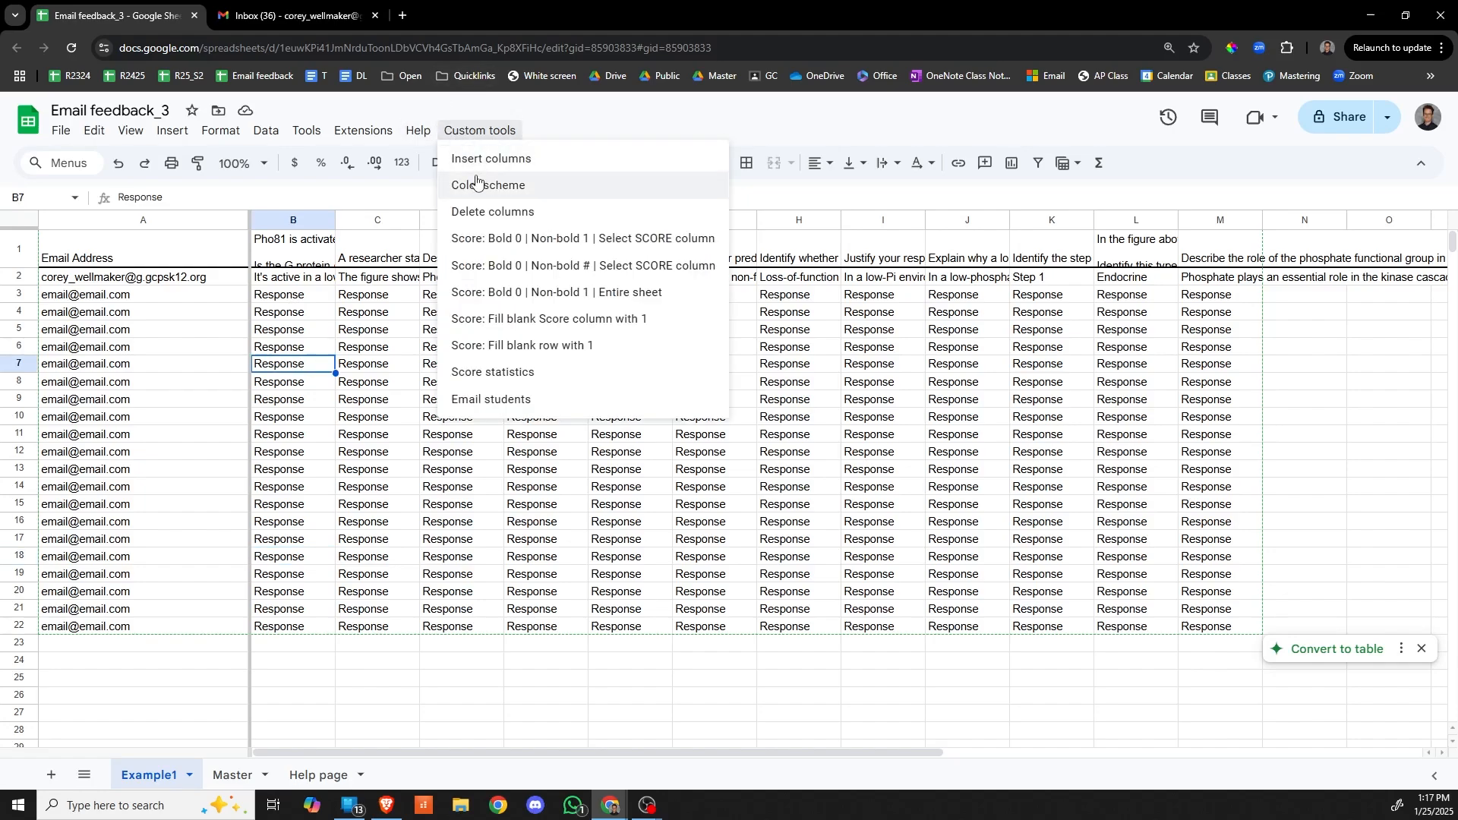
click(480, 161)
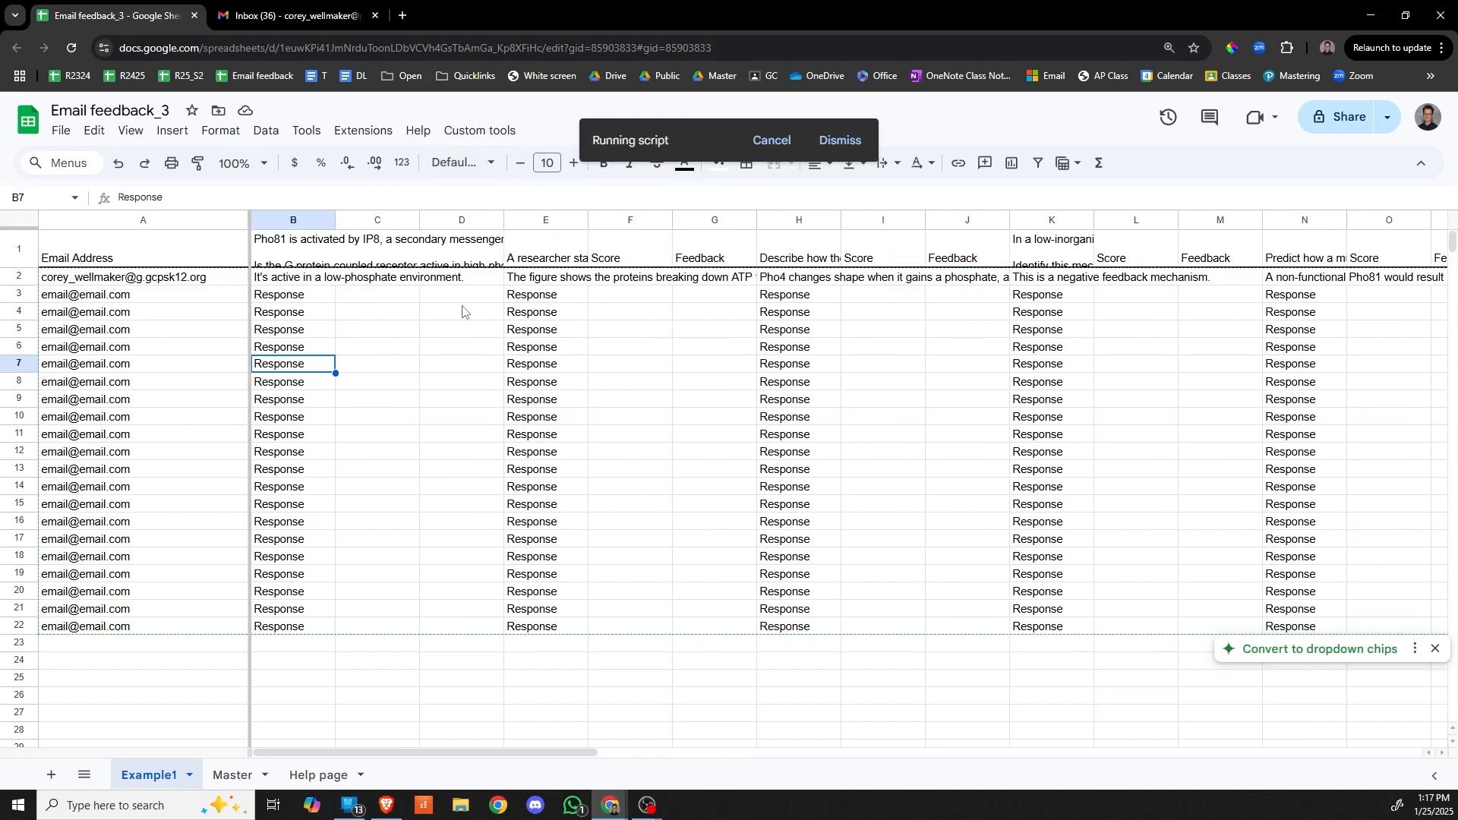
Examine the inserted Score and Feedback headers and the Overall feedback, Percent evaluated and Points earned headers at the end of row 1
click(391, 258)
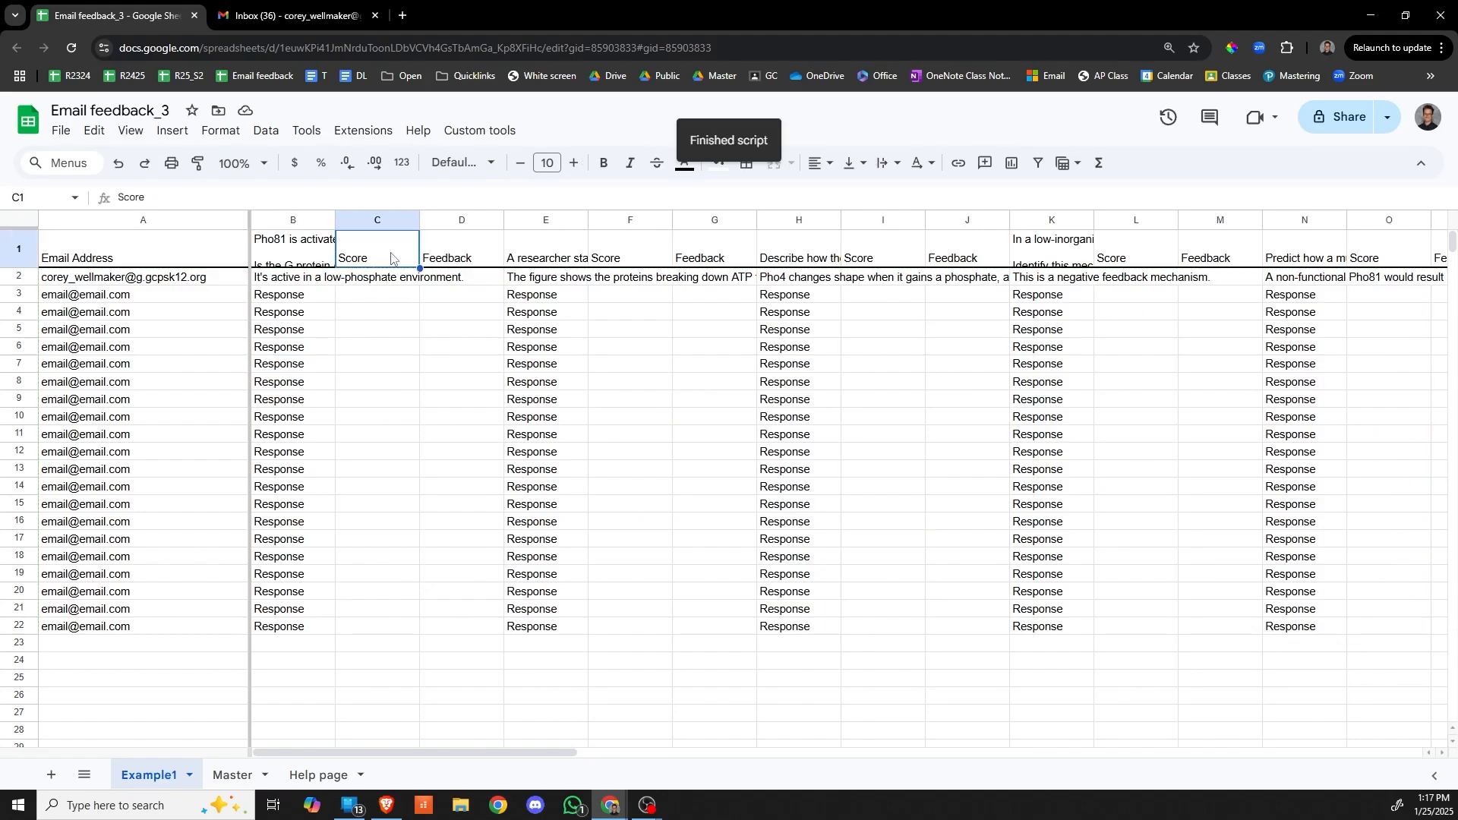
key(Right)
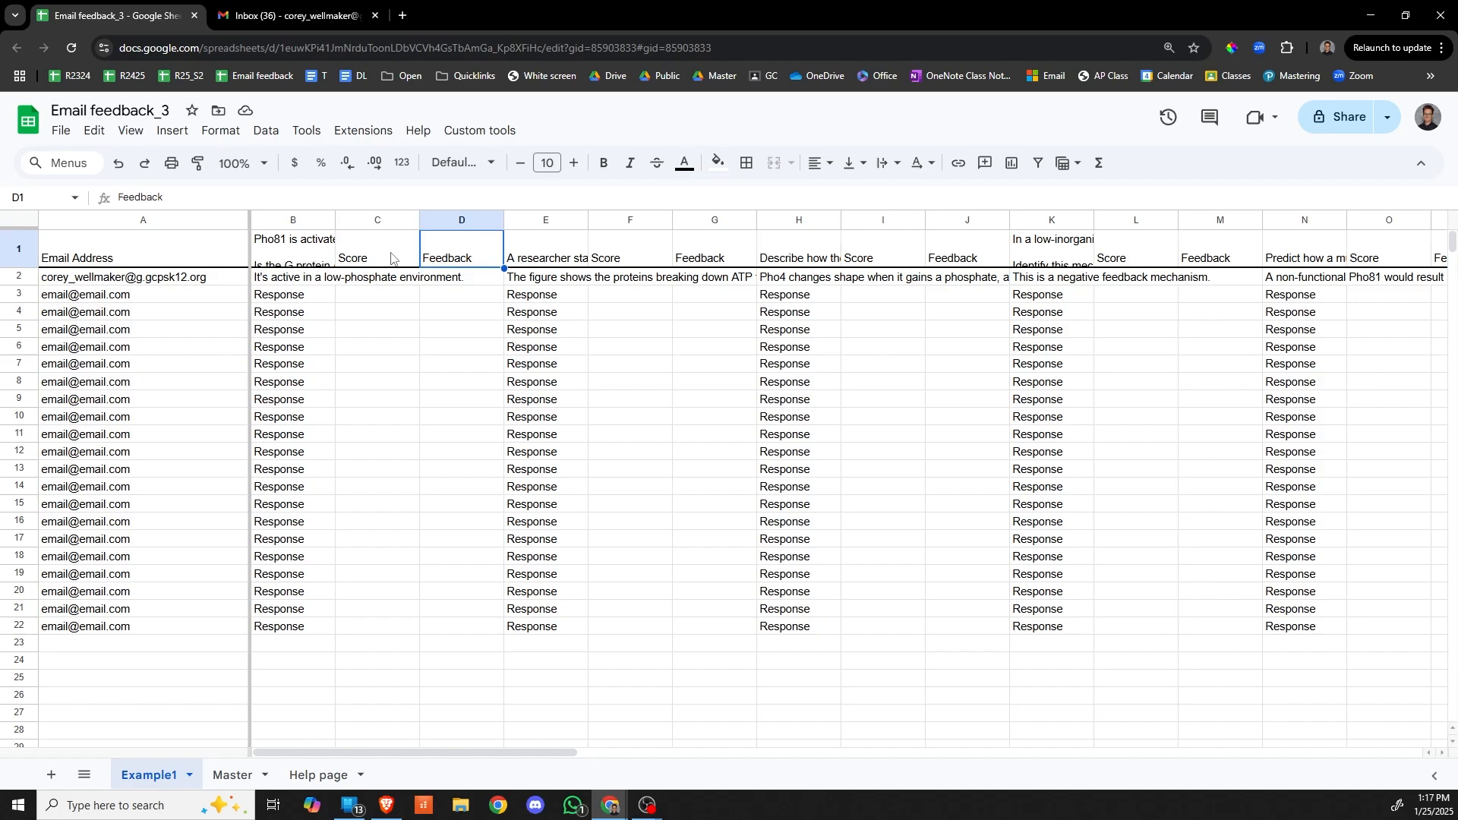
key(ctrl+Right)
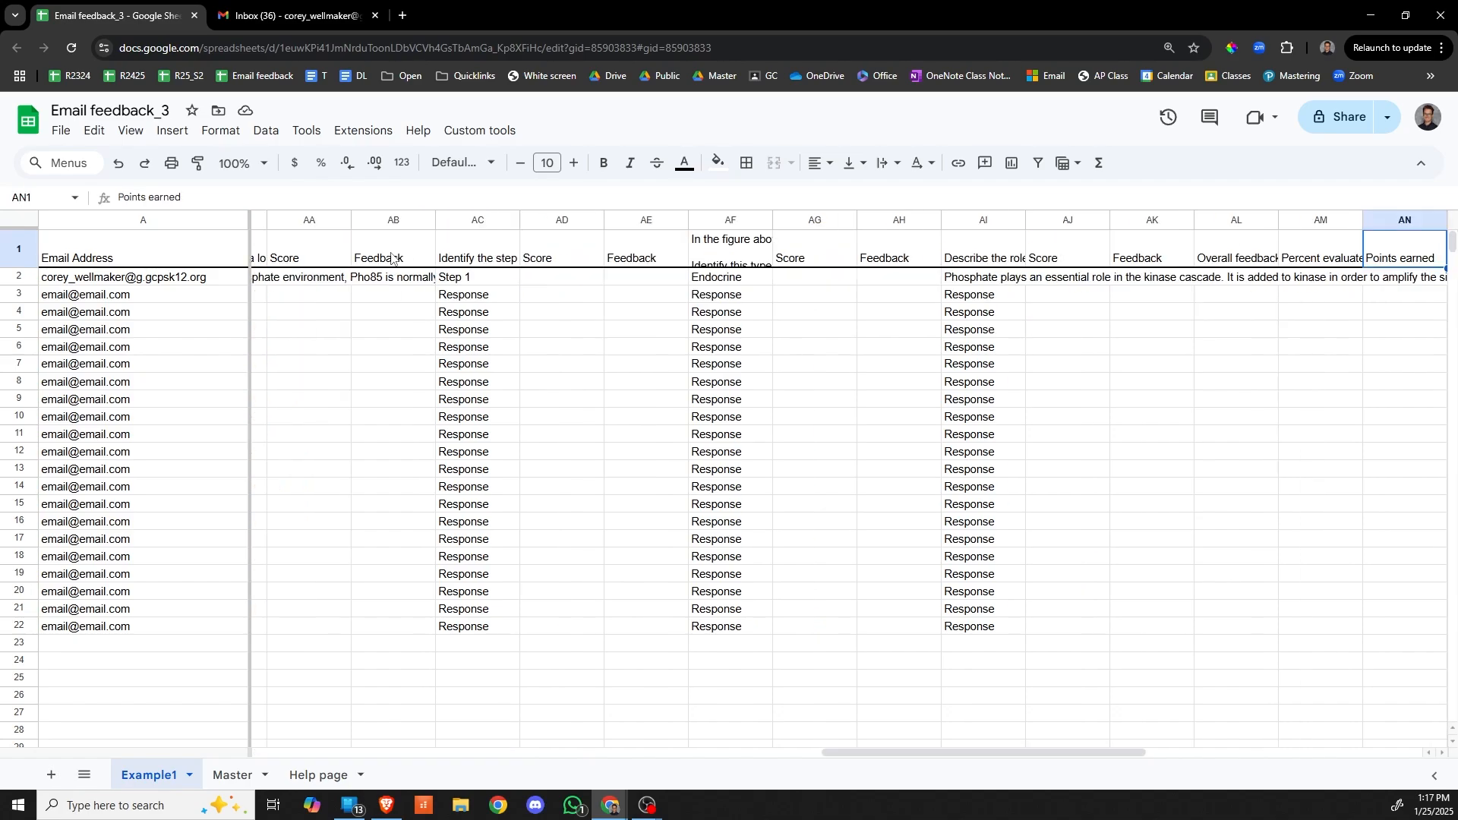
key(Left)
key(Left)
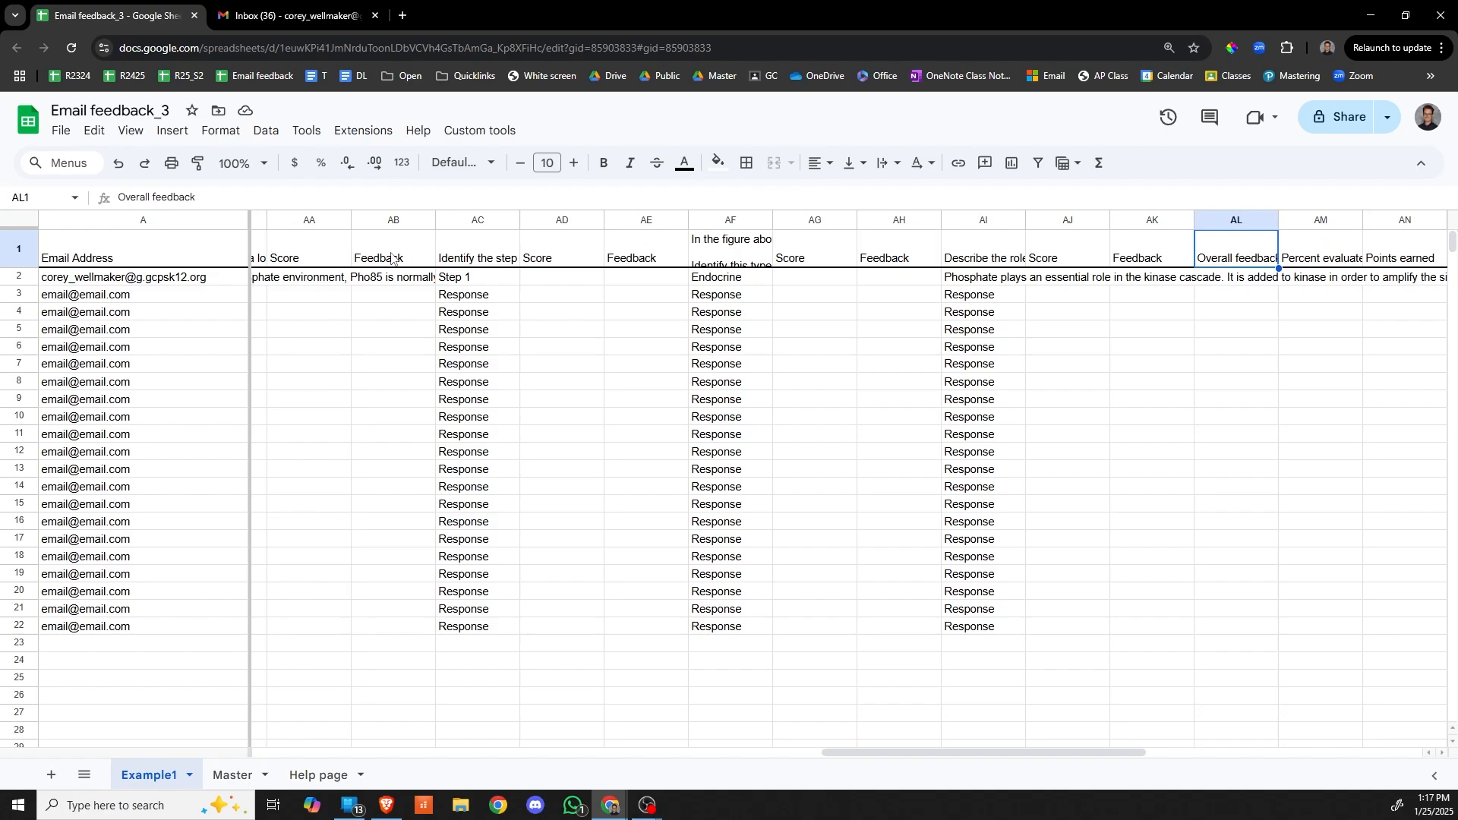
key(Right)
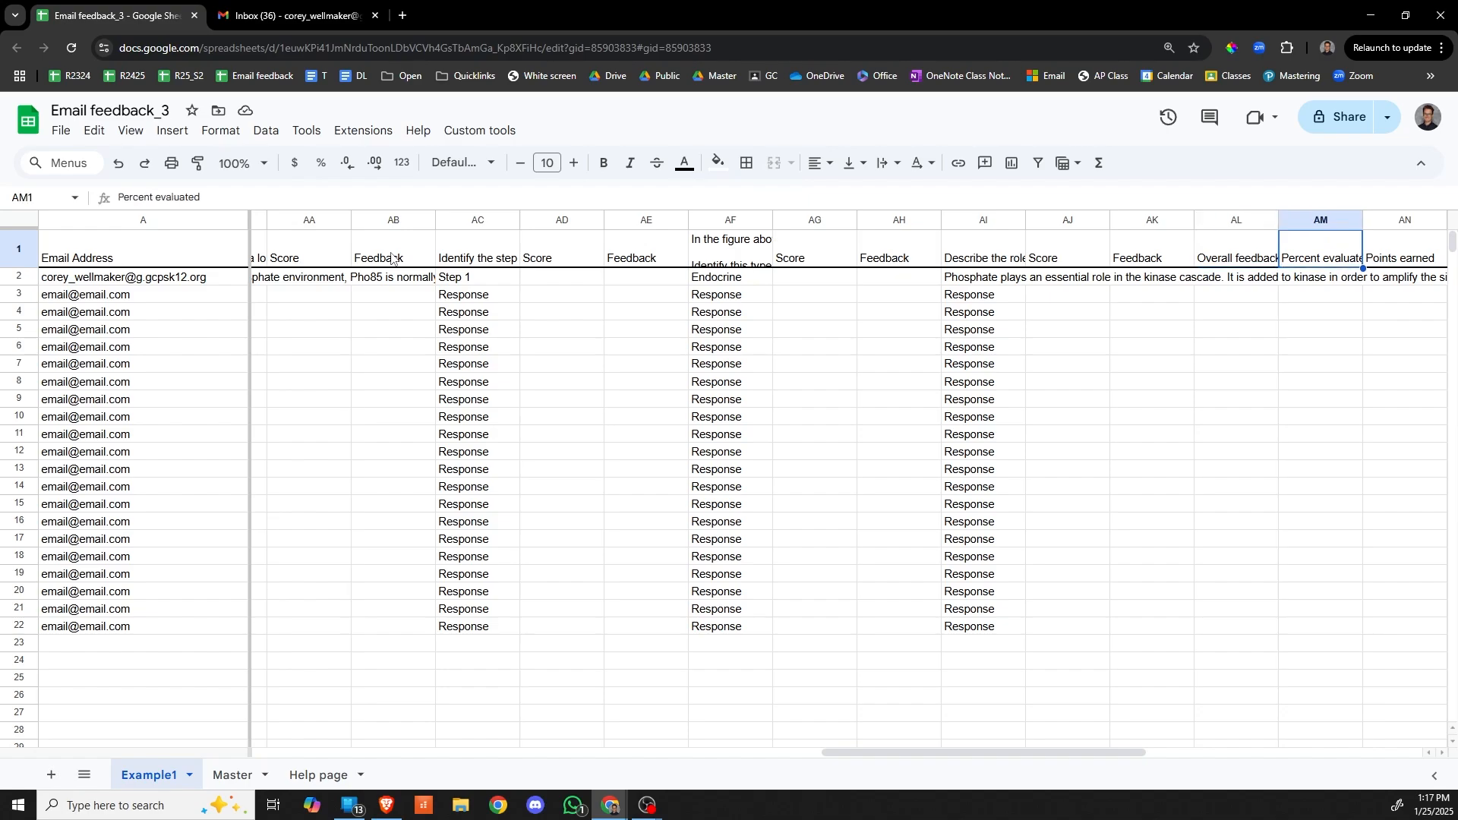
key(Right)
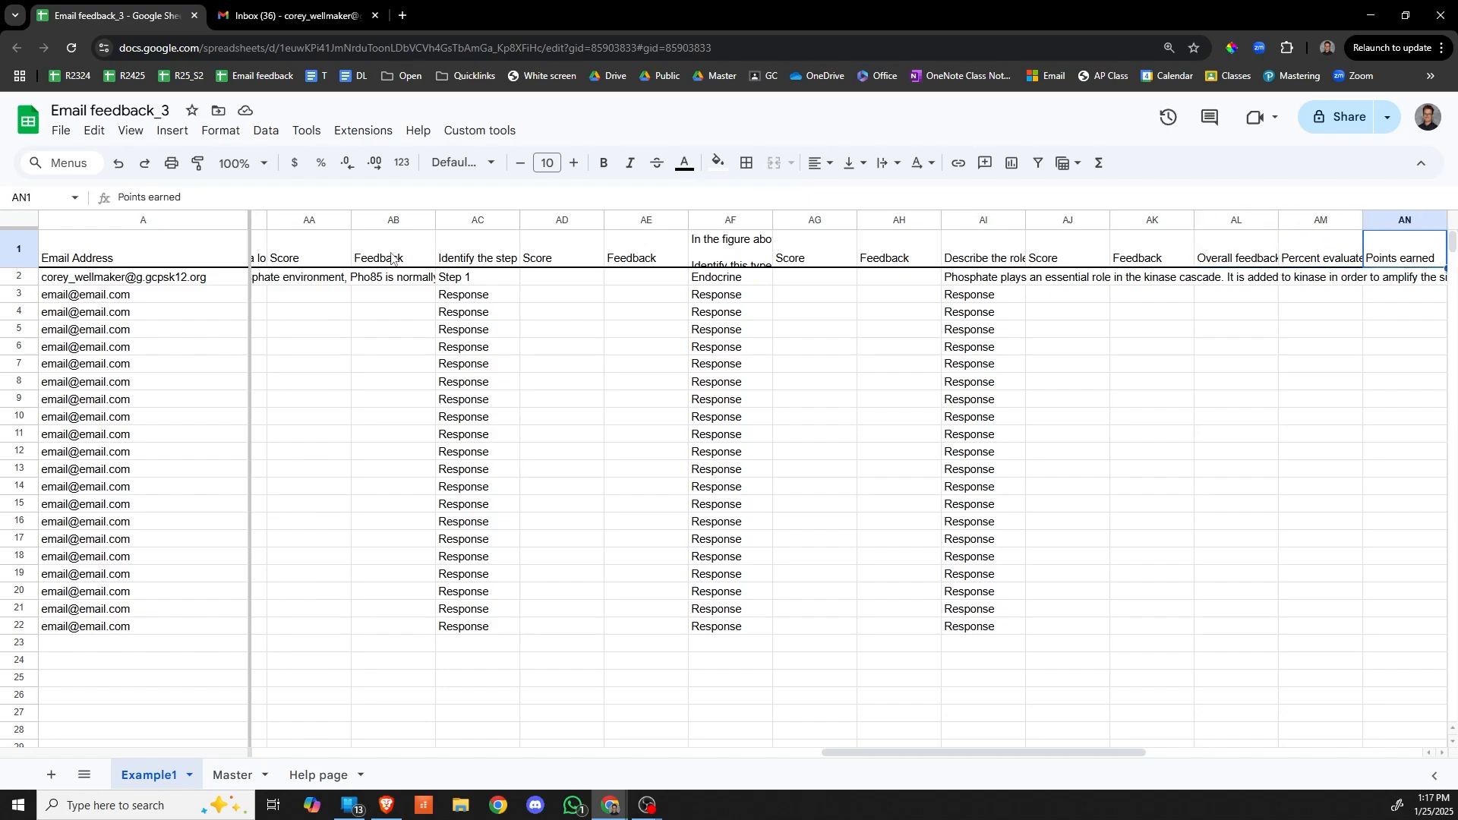
Apply the custom Color scheme to the sheet's score and feedback columns
click(474, 130)
click(480, 185)
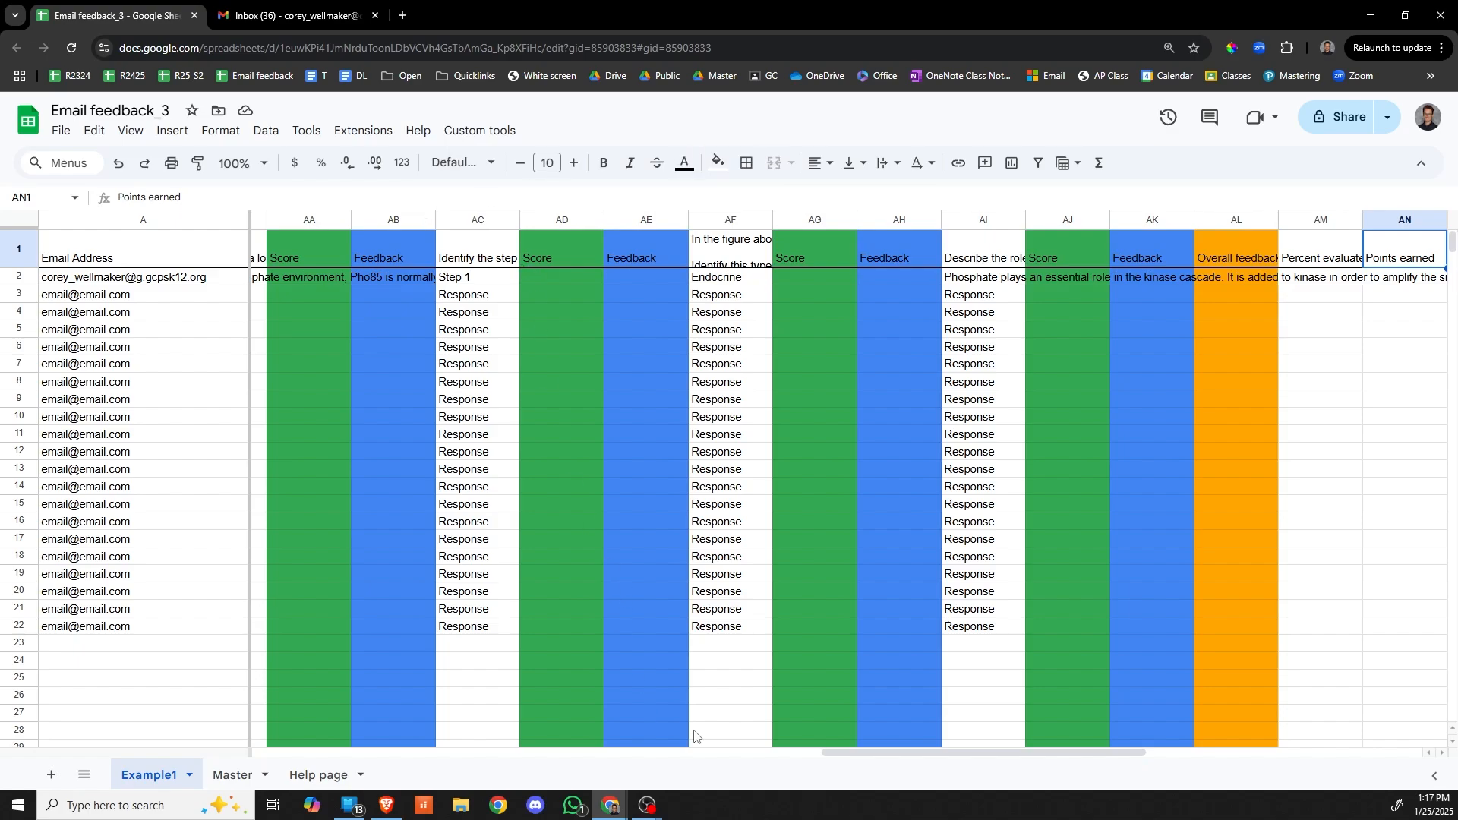
drag(843, 752, 273, 752)
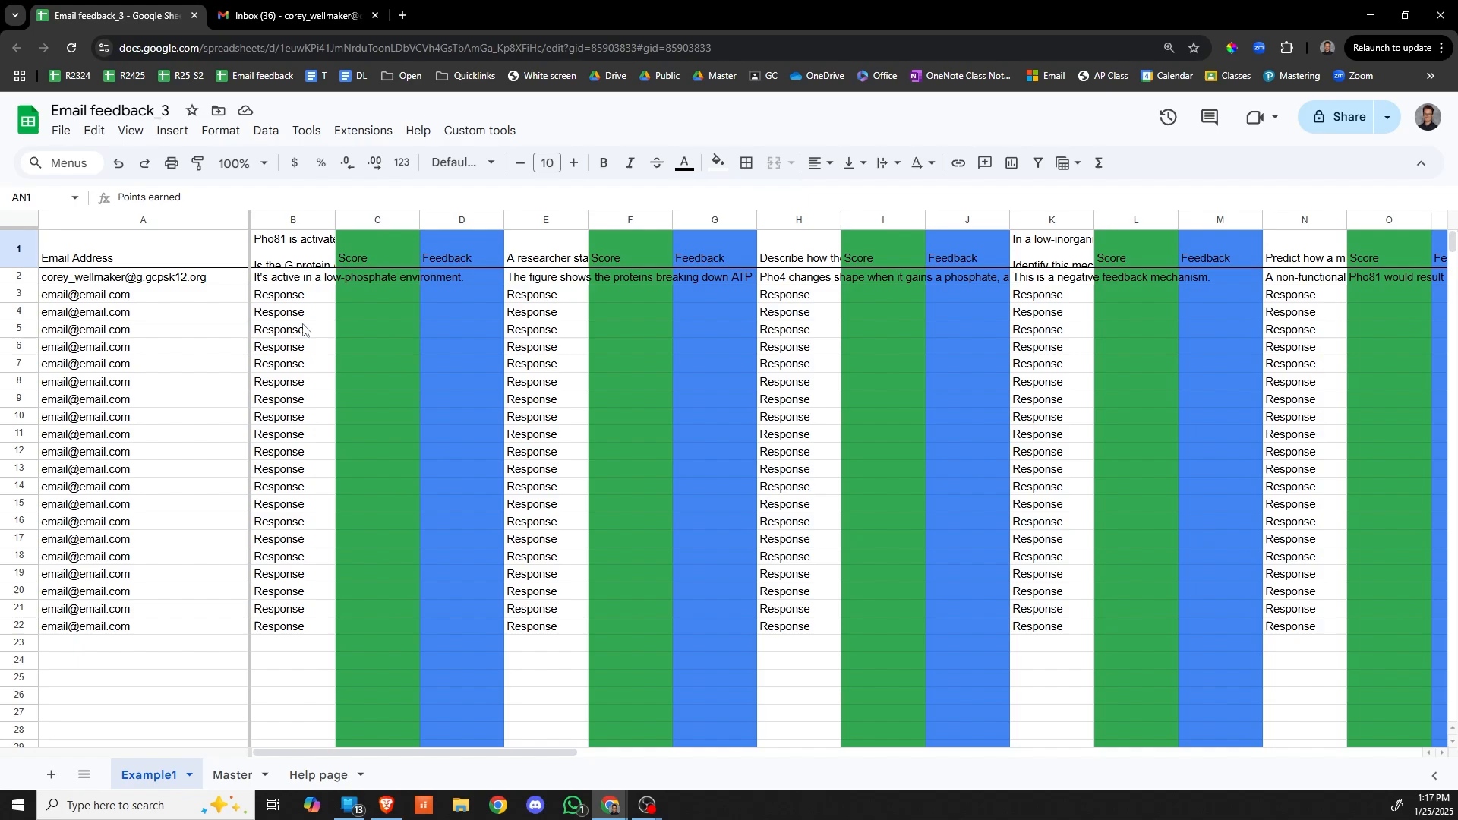
Bold the first question's responses in cells B9, B13, B17 and B21
click(303, 287)
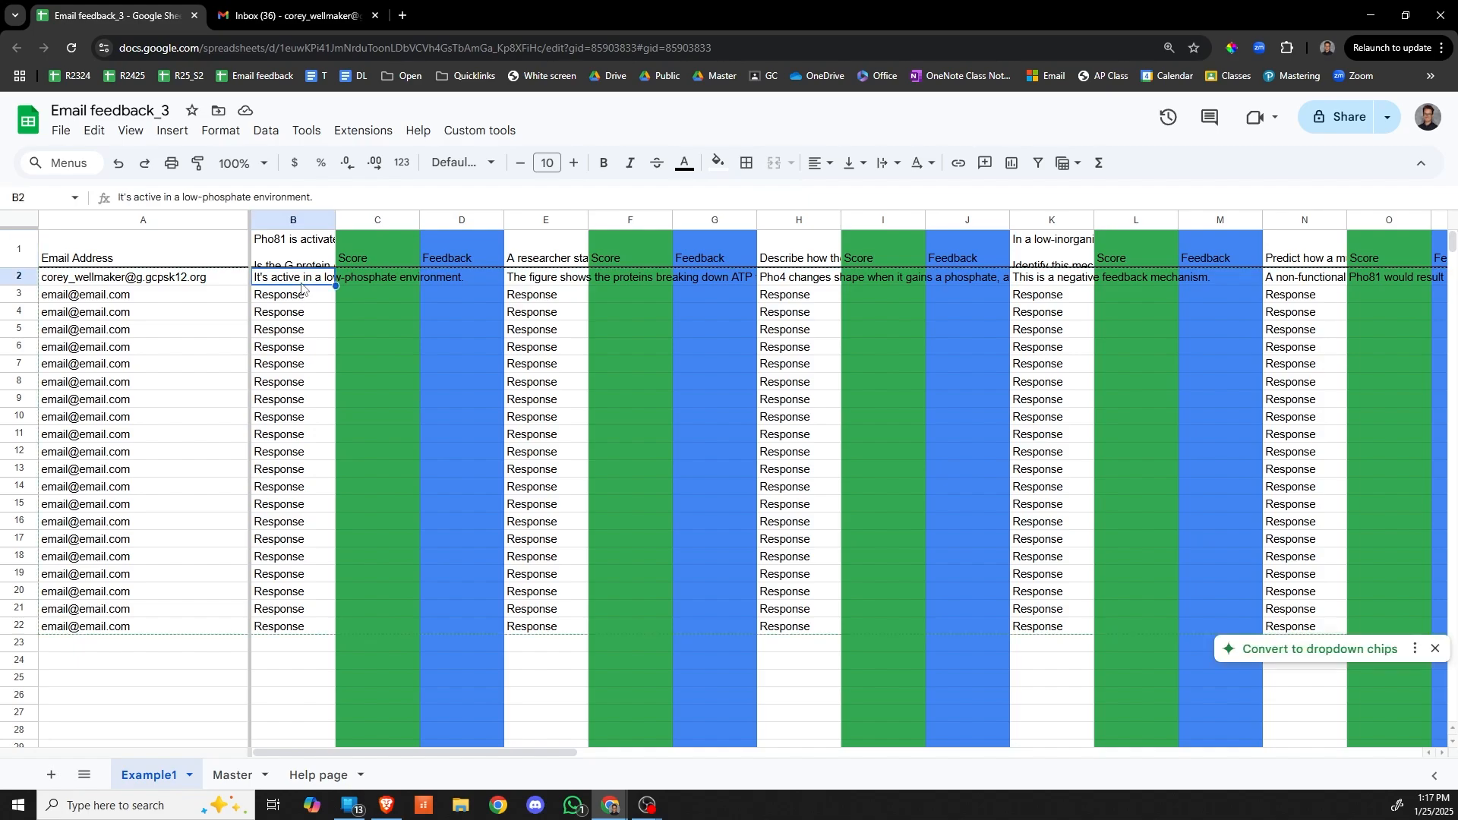
key(Down)
key(Down)
key(Down)
key(Down)
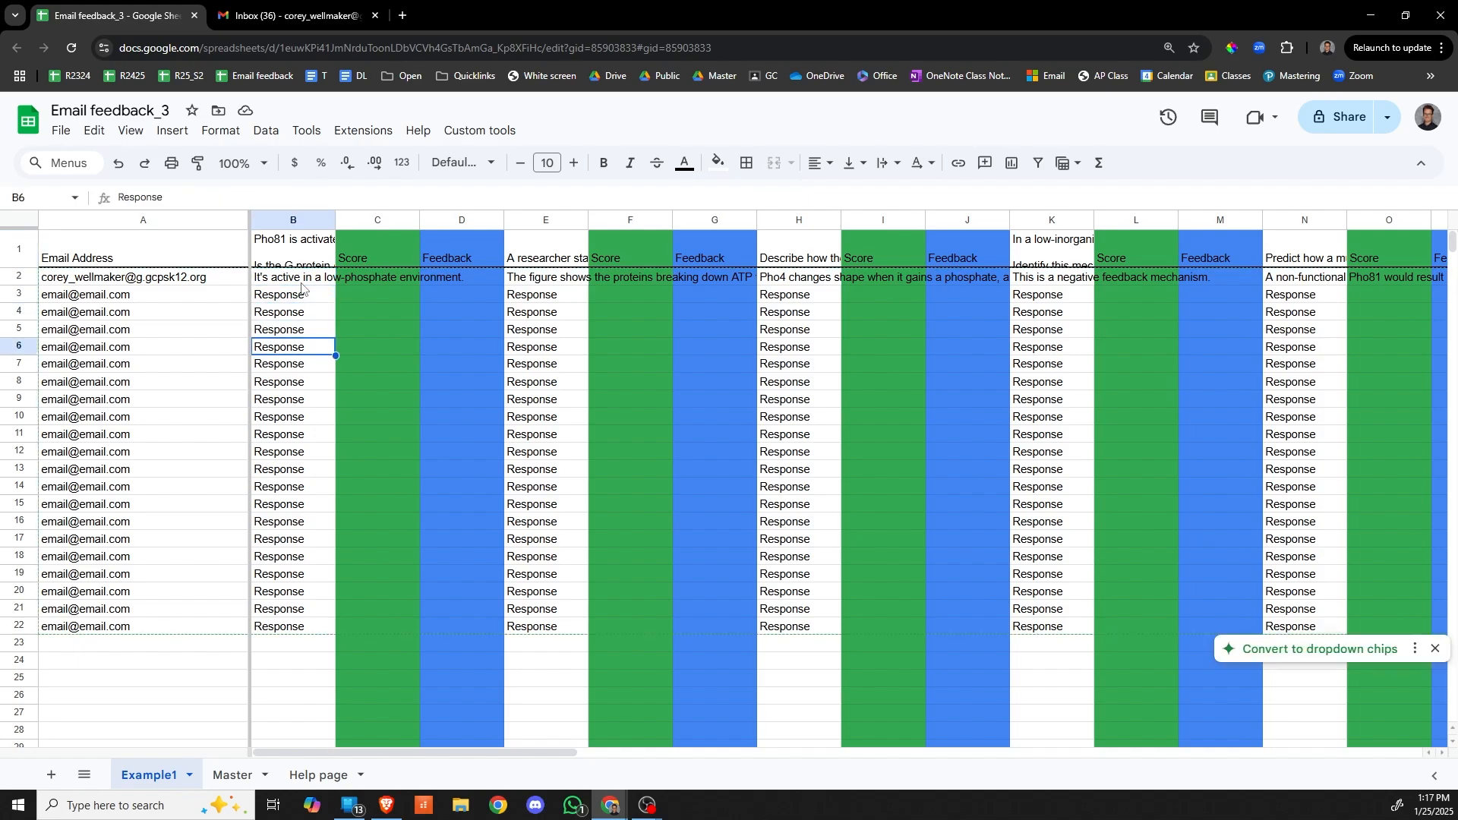
key(Down)
key(Down)
key(Down)
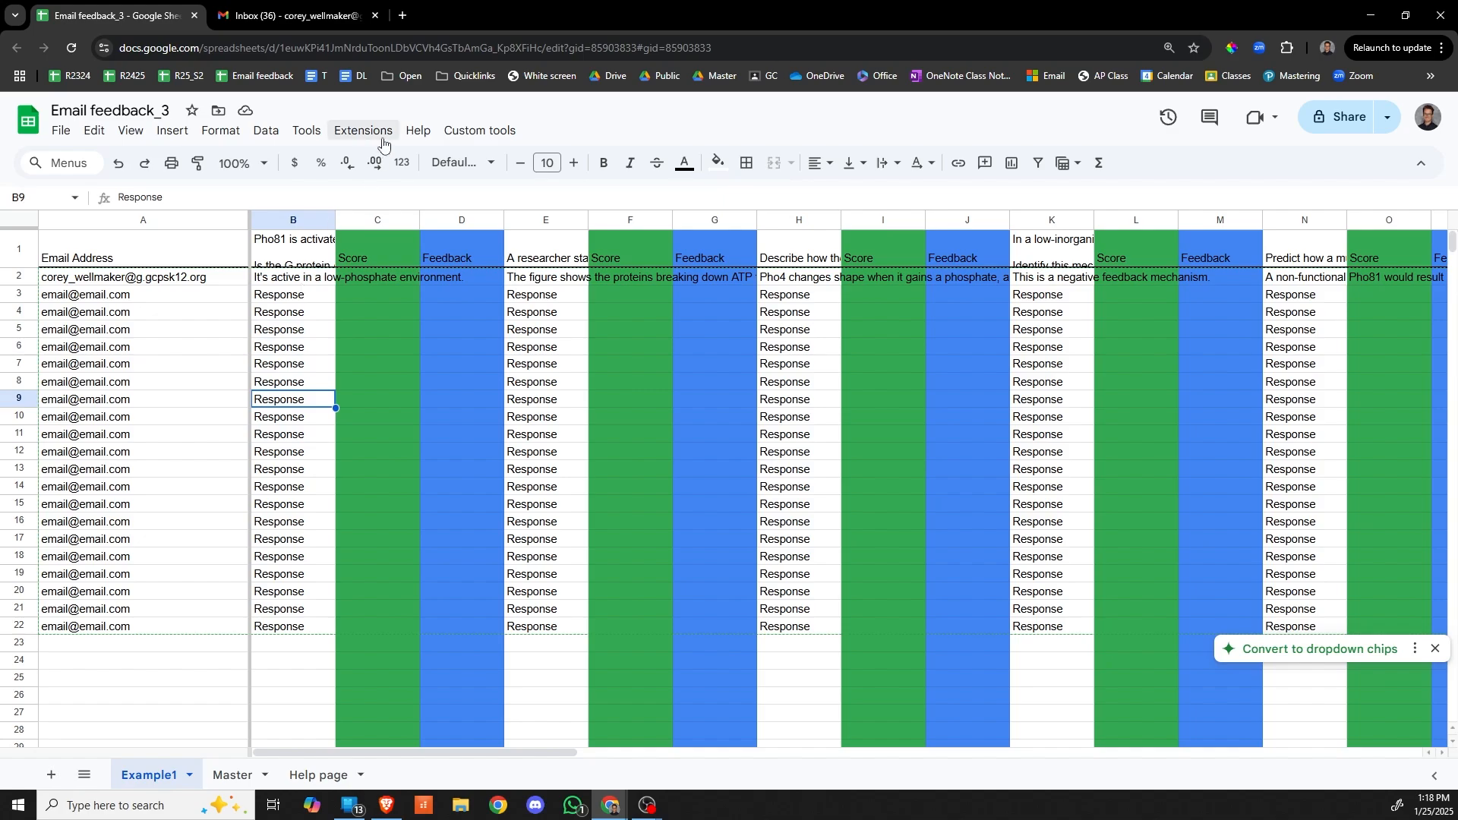
key(ctrl+b)
key(Down)
key(Down)
key(Down)
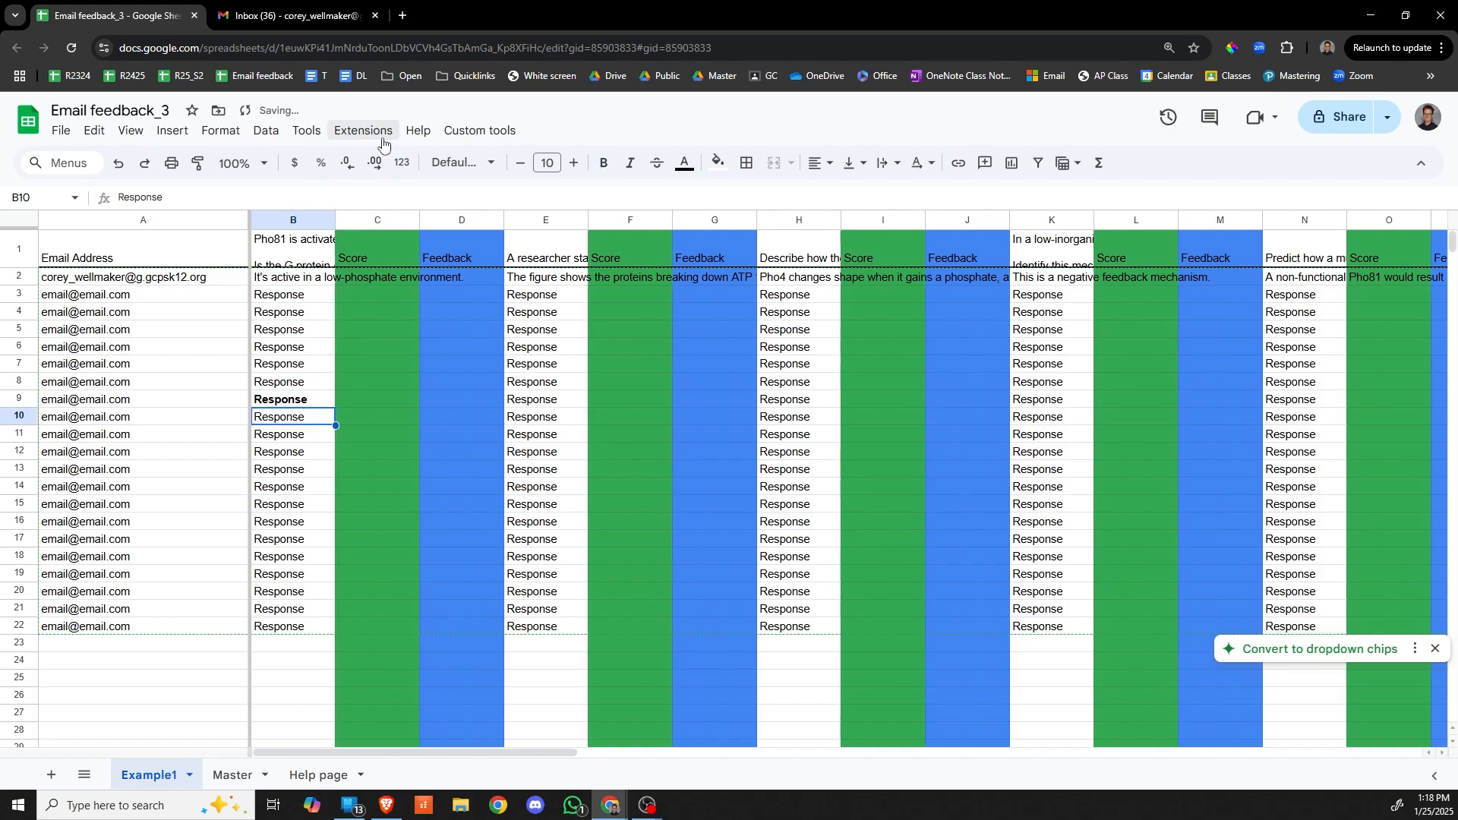
key(Down)
key(ctrl+b)
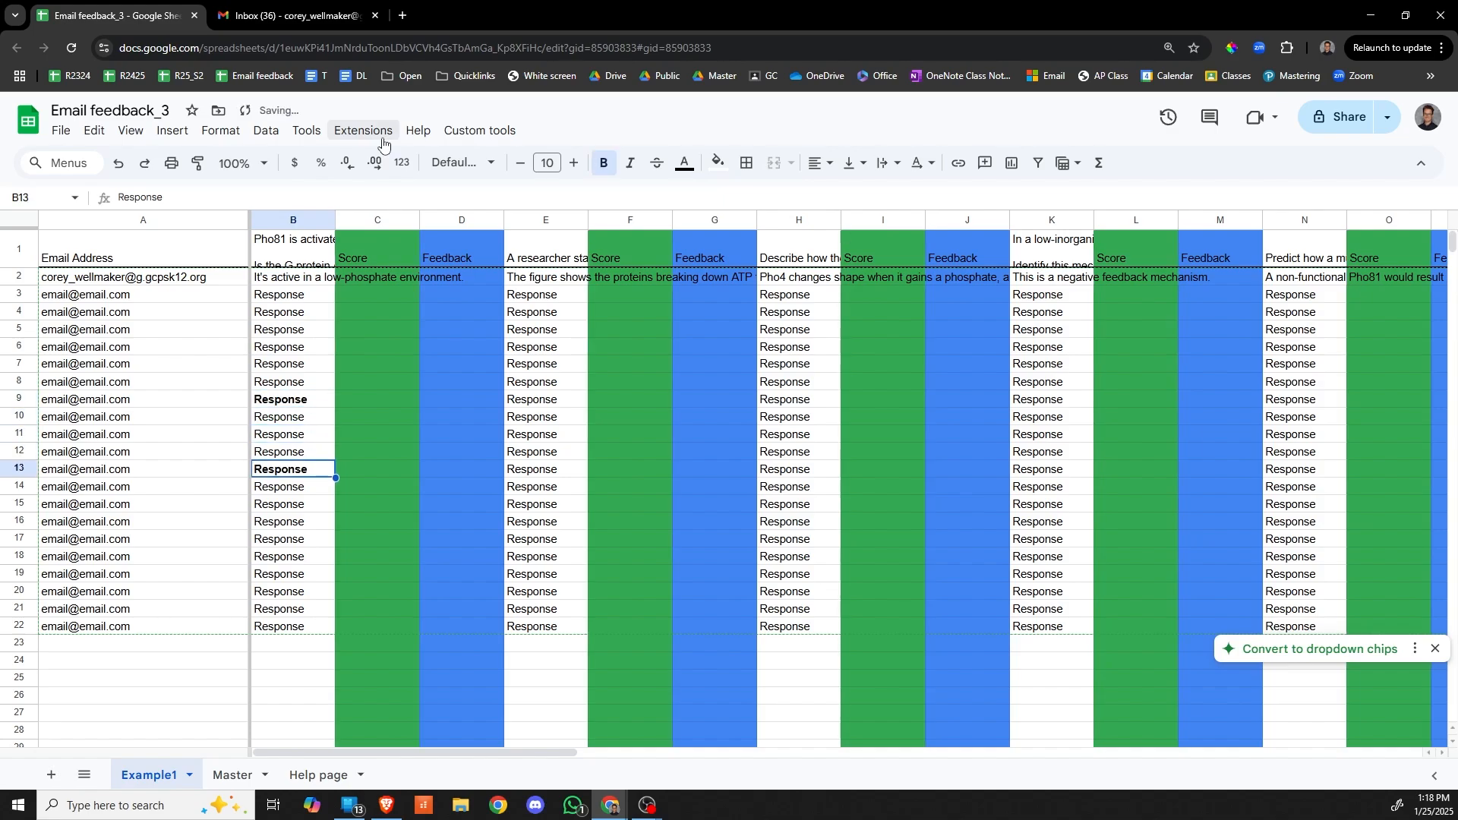
key(Down)
key(Down)
key(Down)
key(Down)
key(ctrl+b)
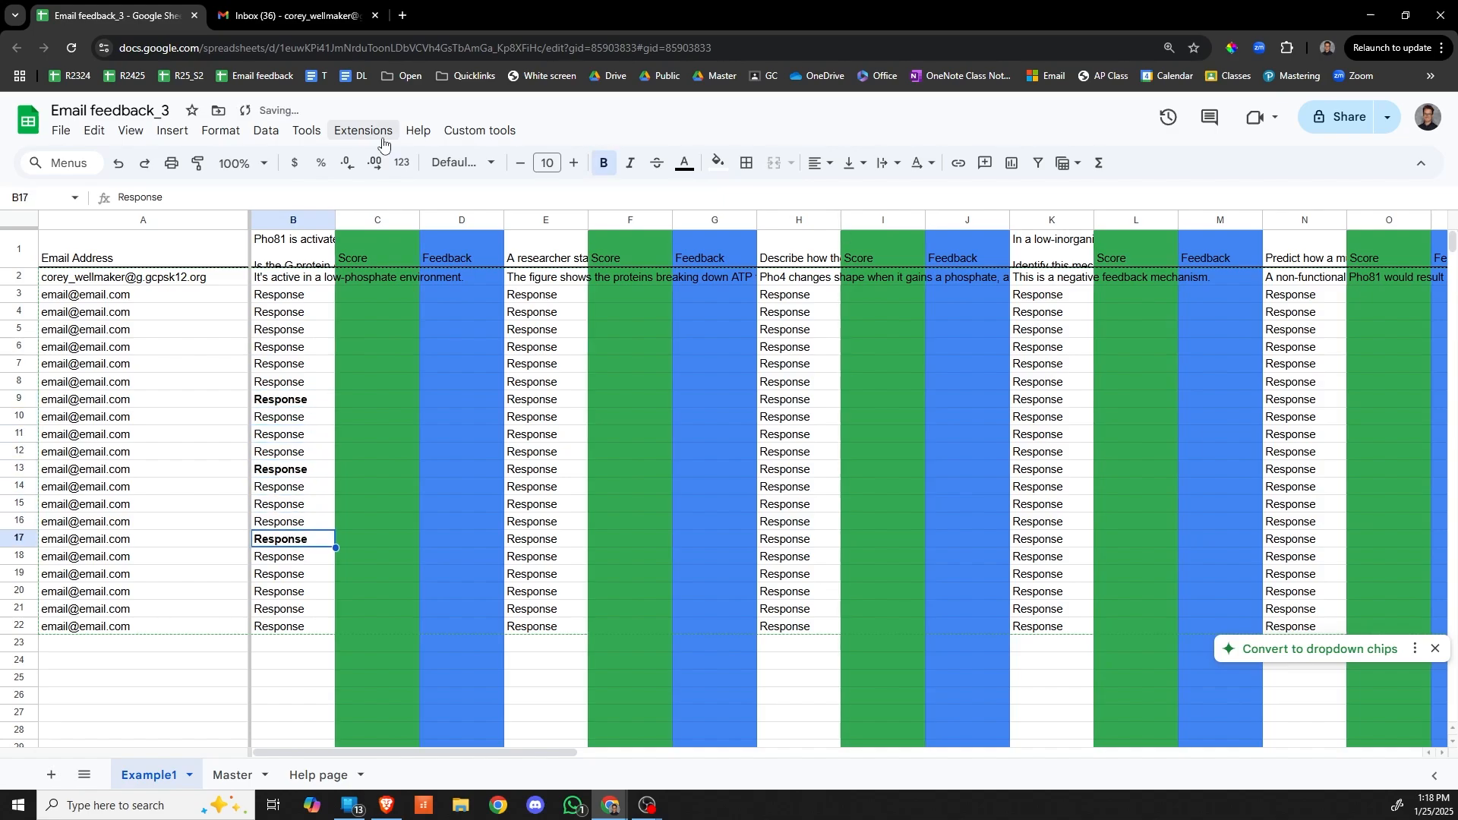
key(Down)
key(Down)
key(Down)
key(Down)
key(ctrl+b)
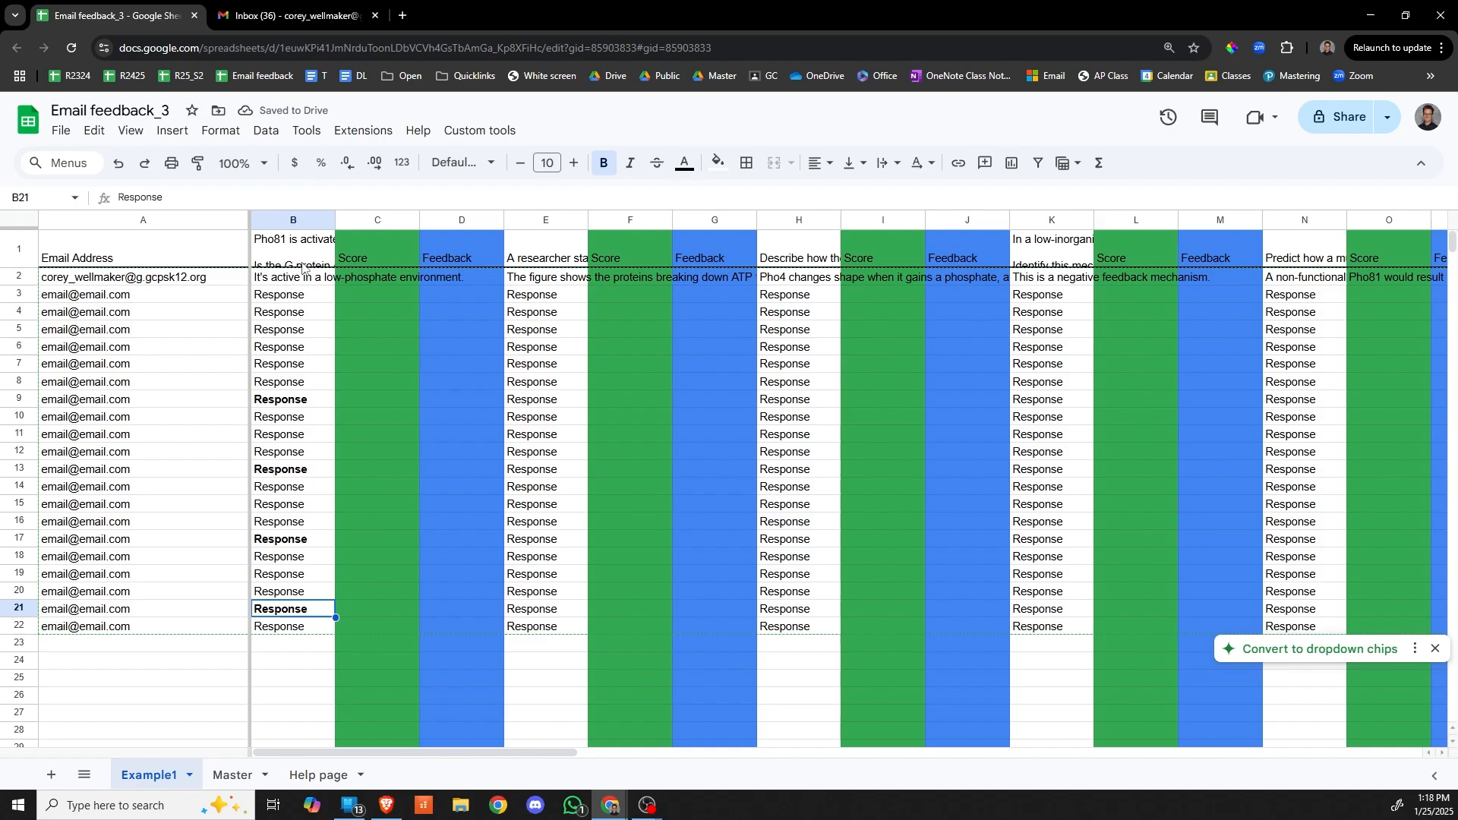
Fill the first question's Score column C with 0 for bold responses and 1 for non-bold ones using the custom scoring tool
click(371, 259)
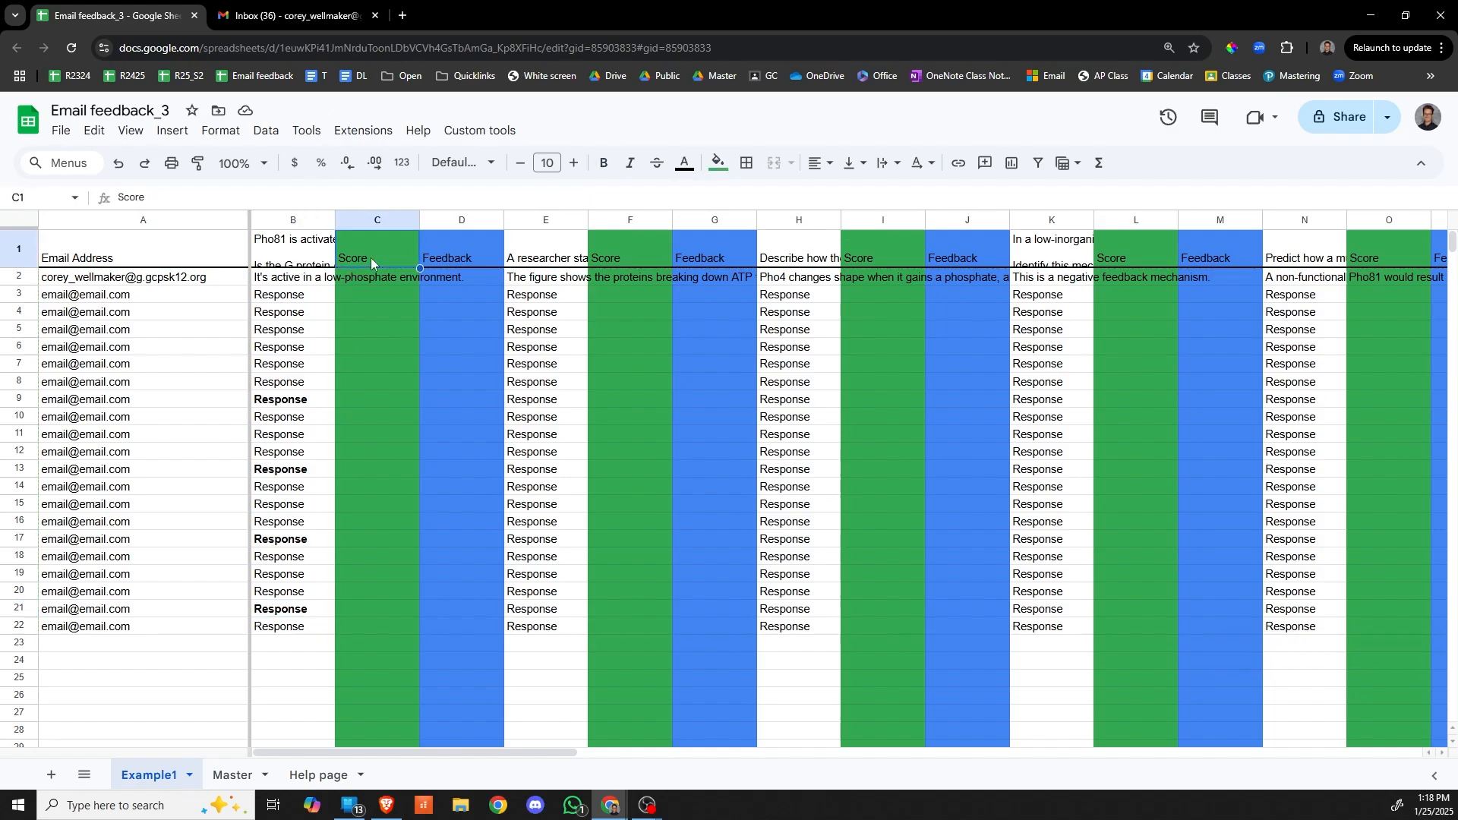
click(460, 132)
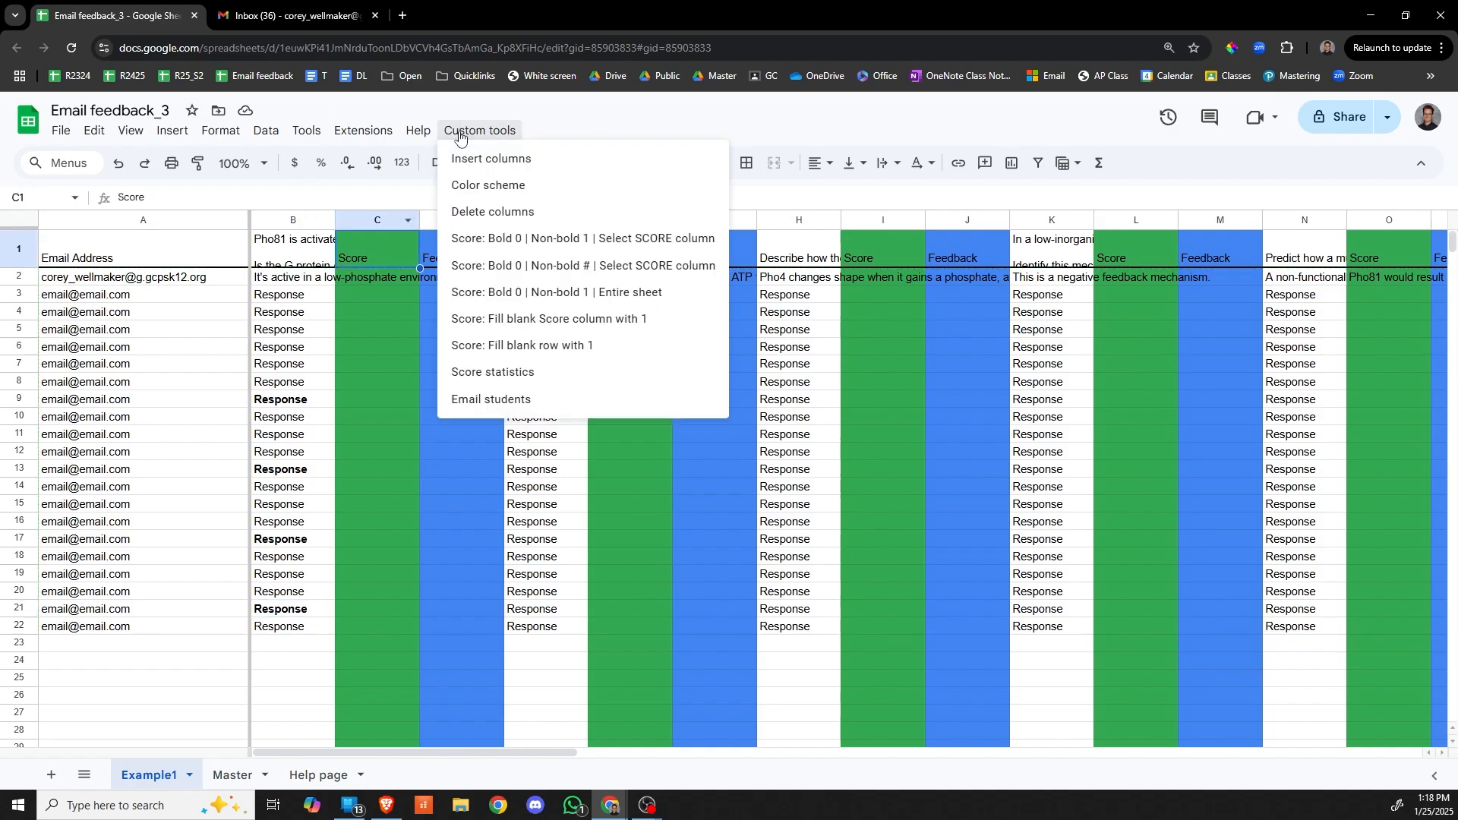
click(524, 240)
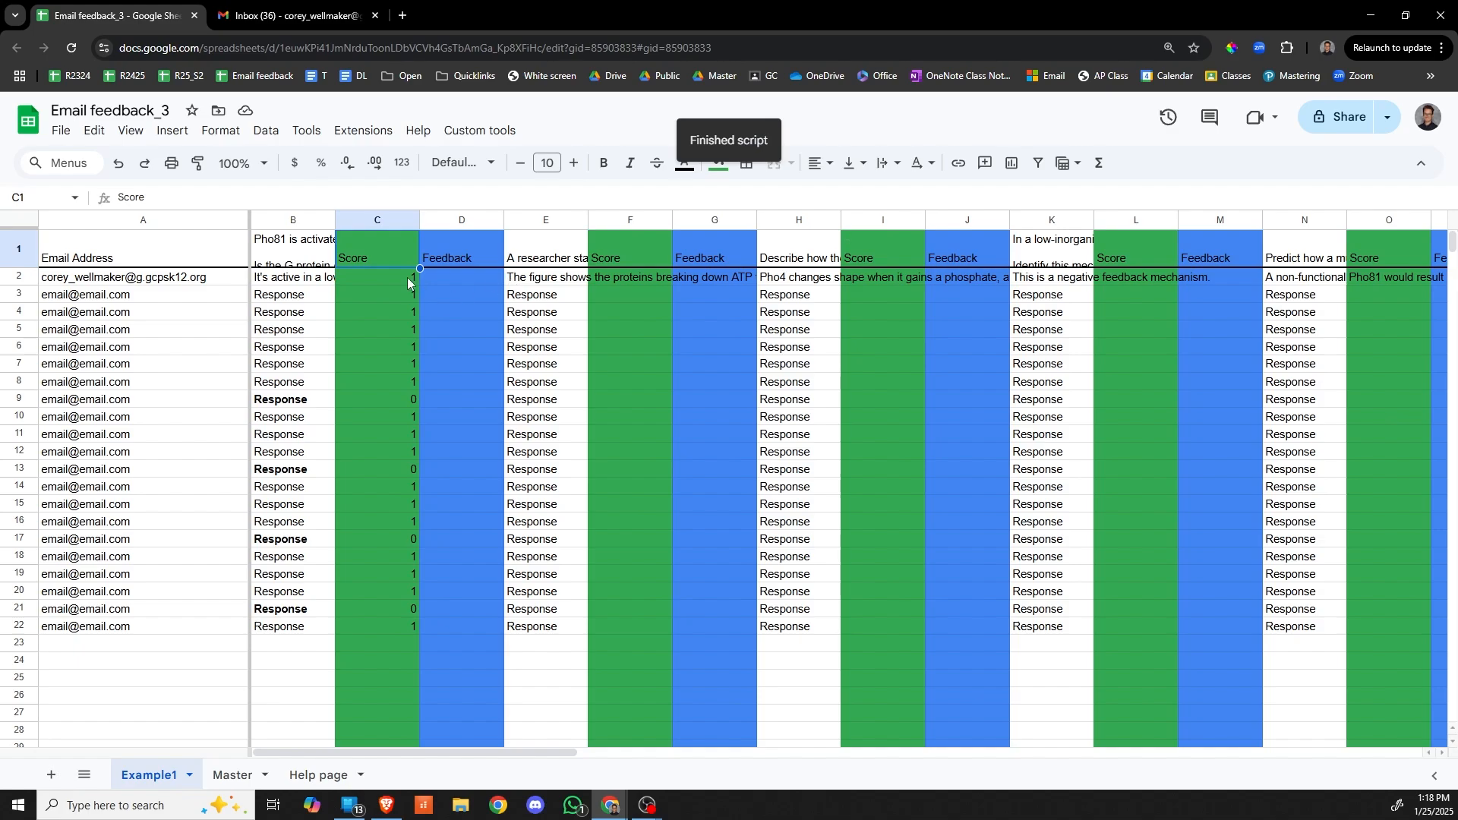
Compare the plain and bold responses in column B with their scores in column C, checking rows 4 and 9
click(313, 241)
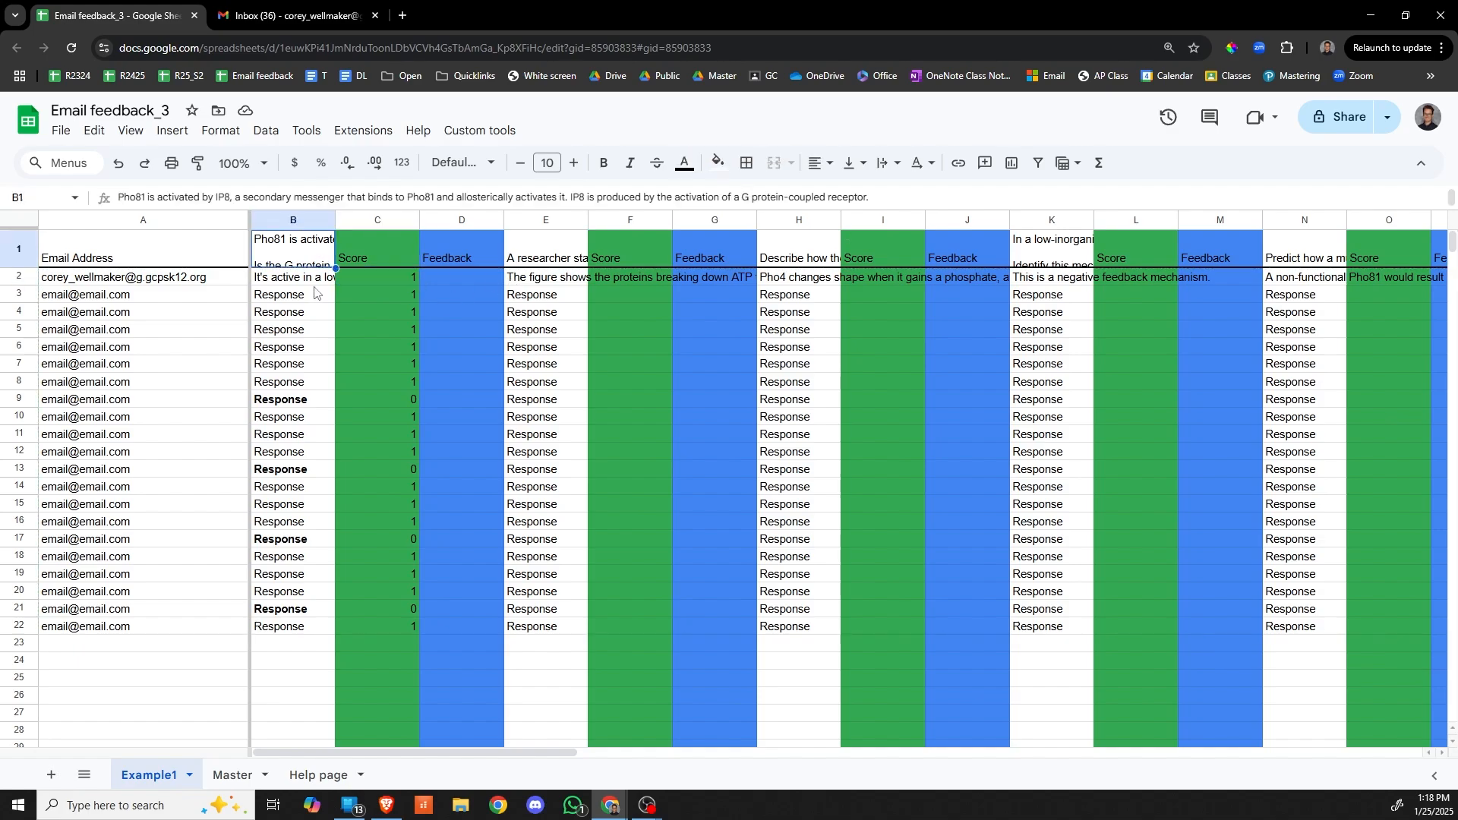
click(314, 283)
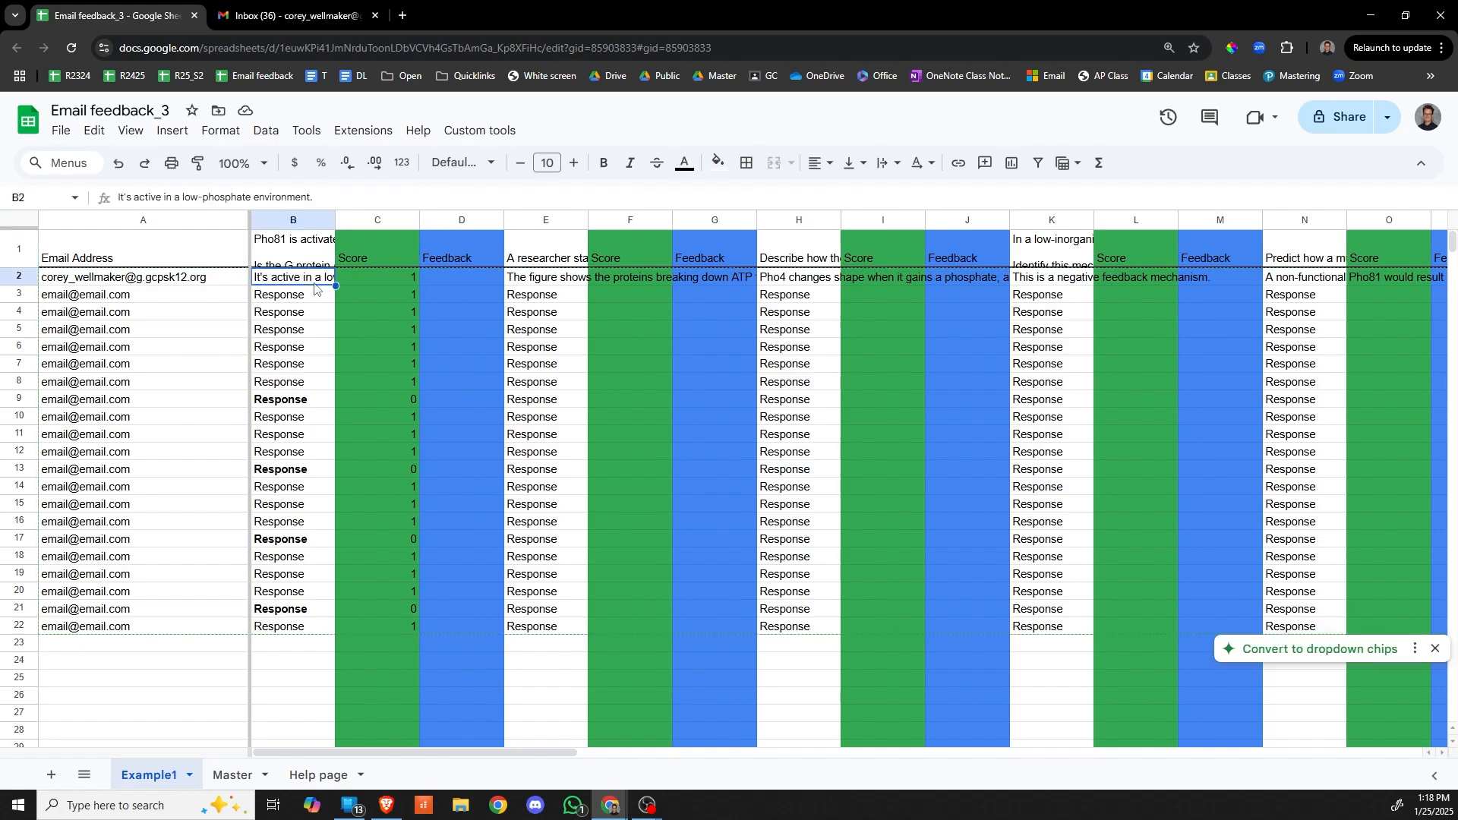
key(Down)
key(Down)
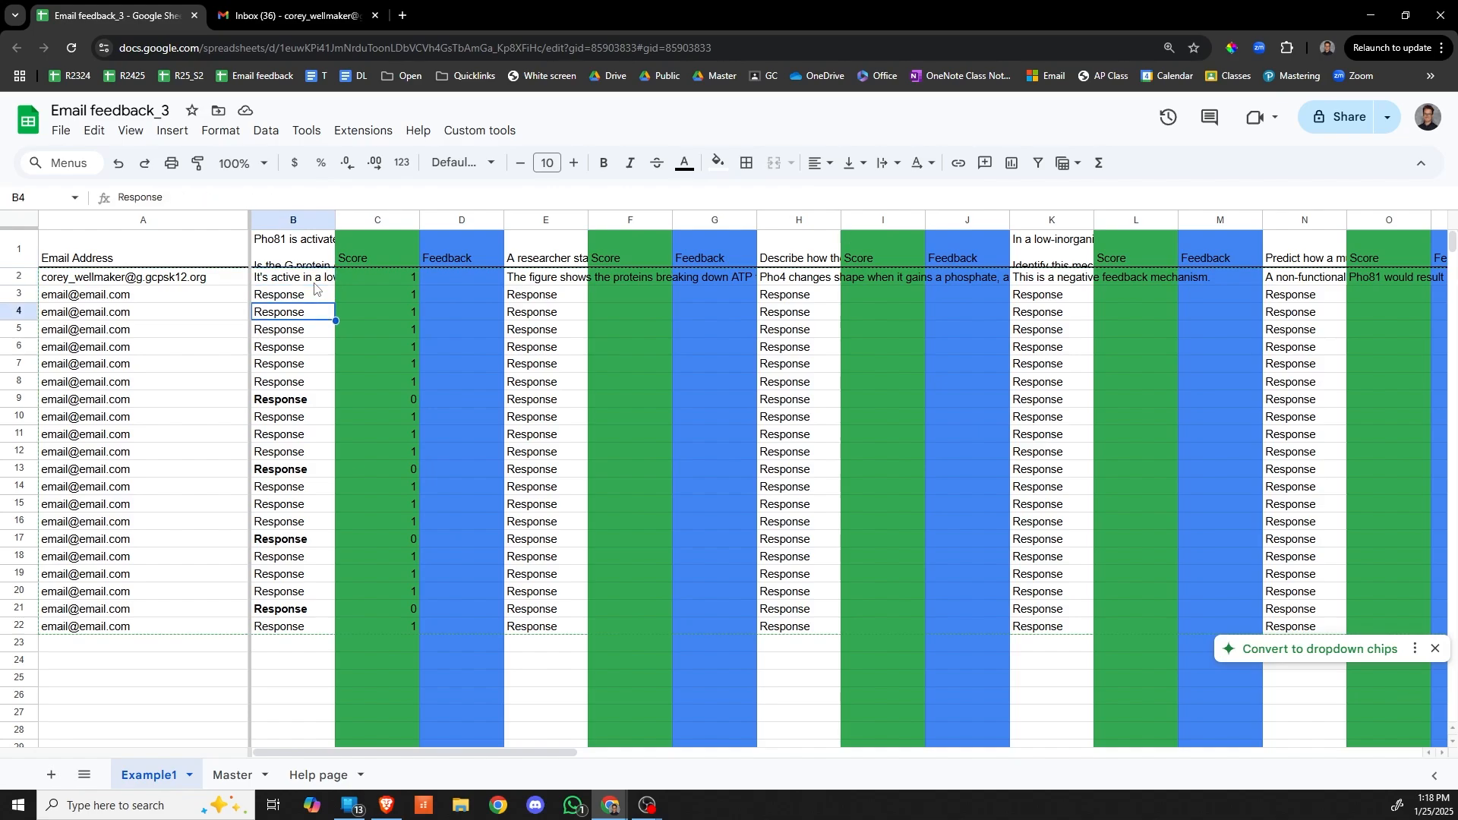
key(Right)
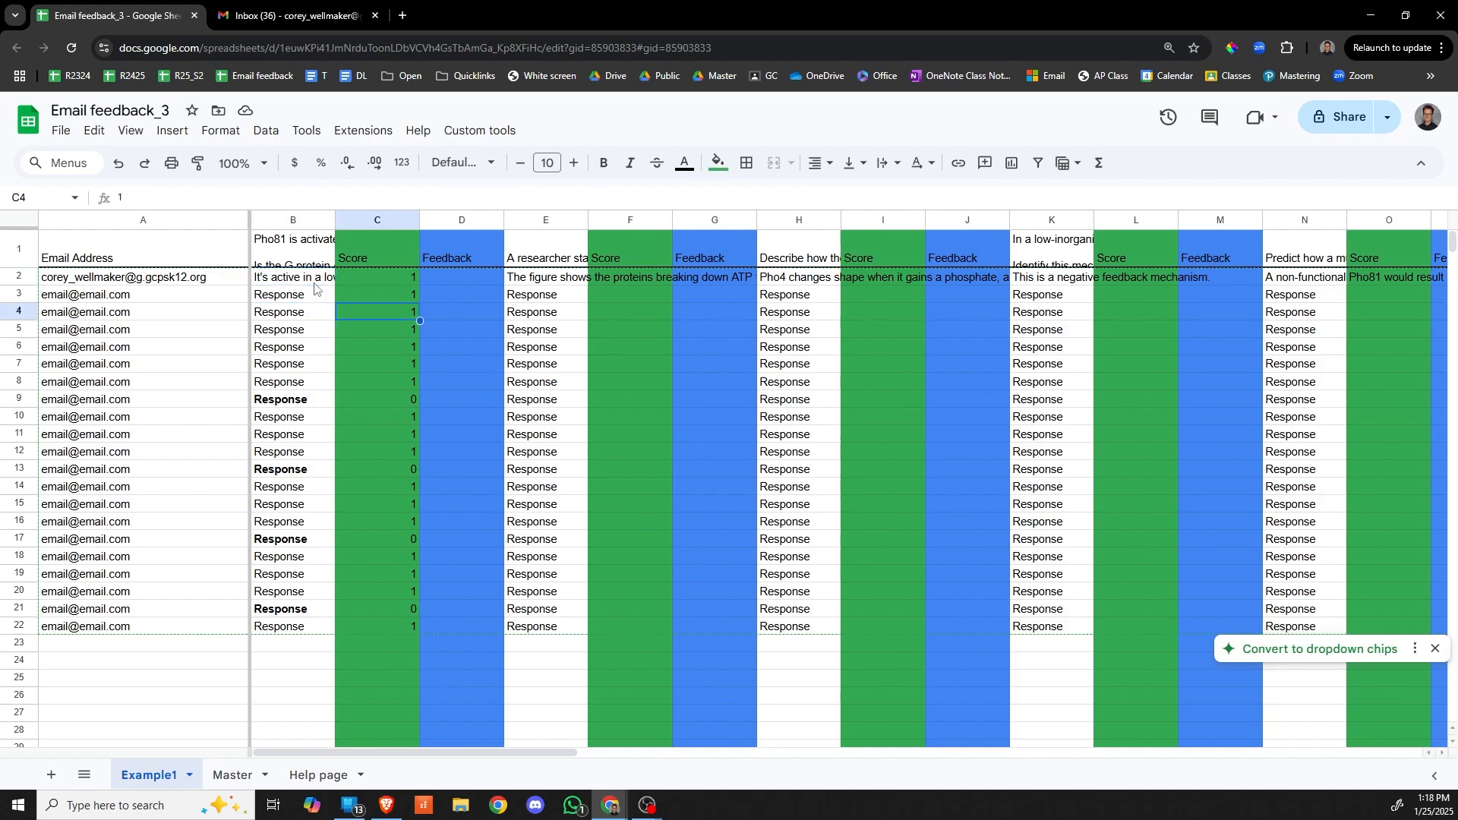
click(280, 403)
click(369, 403)
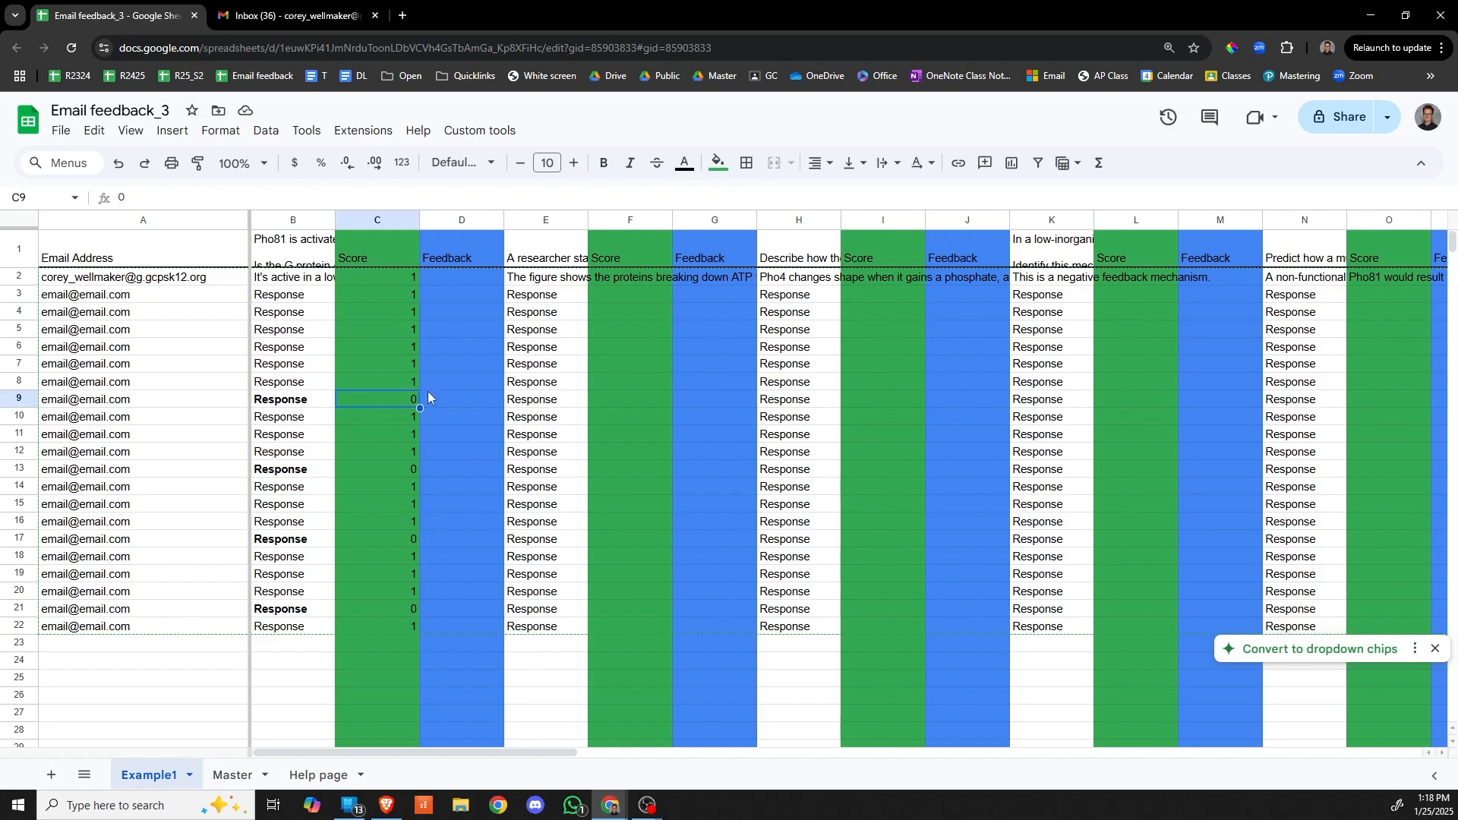
Bold the second question's responses in cells E5, E11 and E18
click(573, 296)
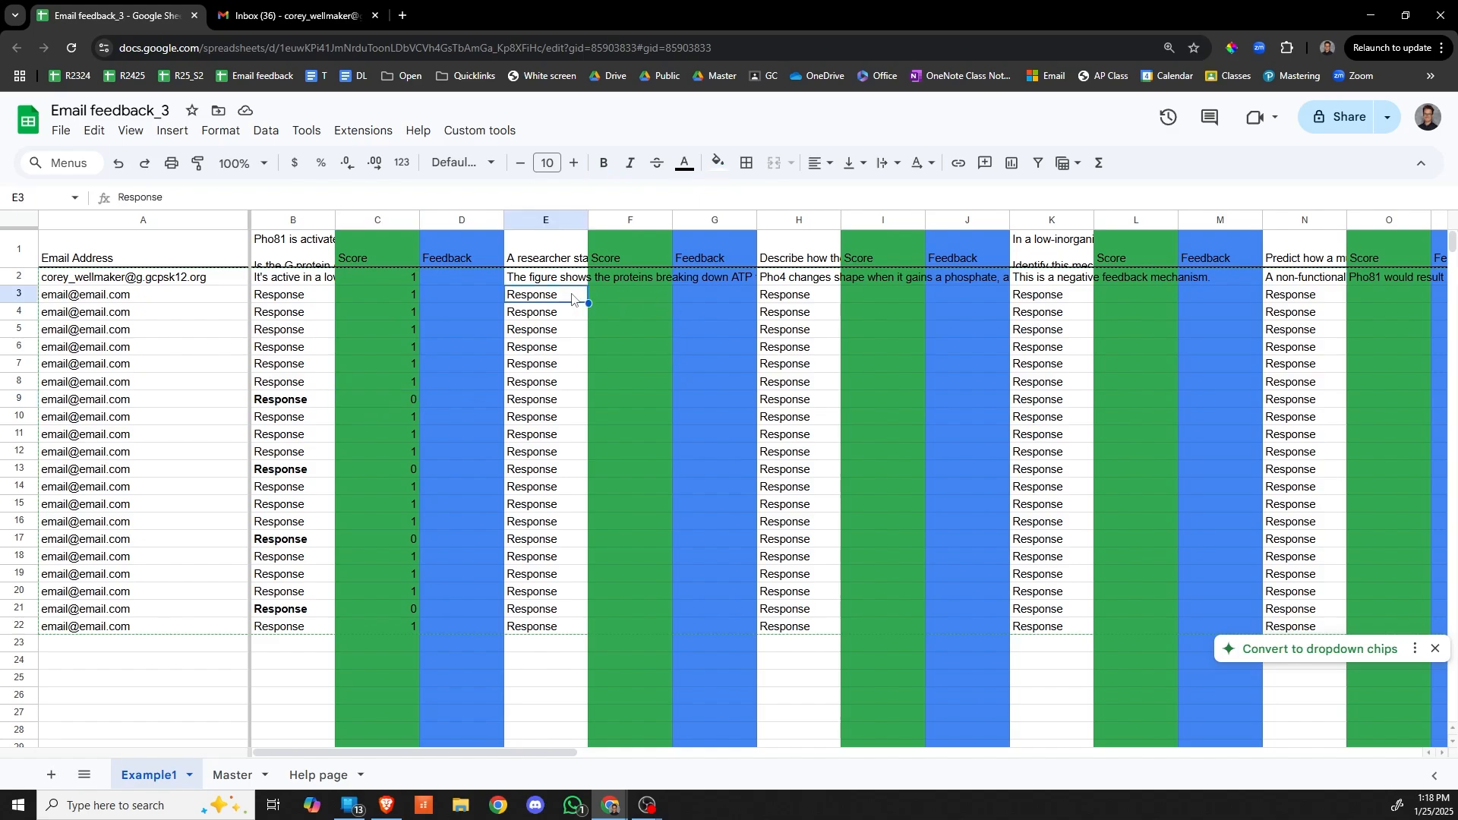
click(556, 333)
key(ctrl+b)
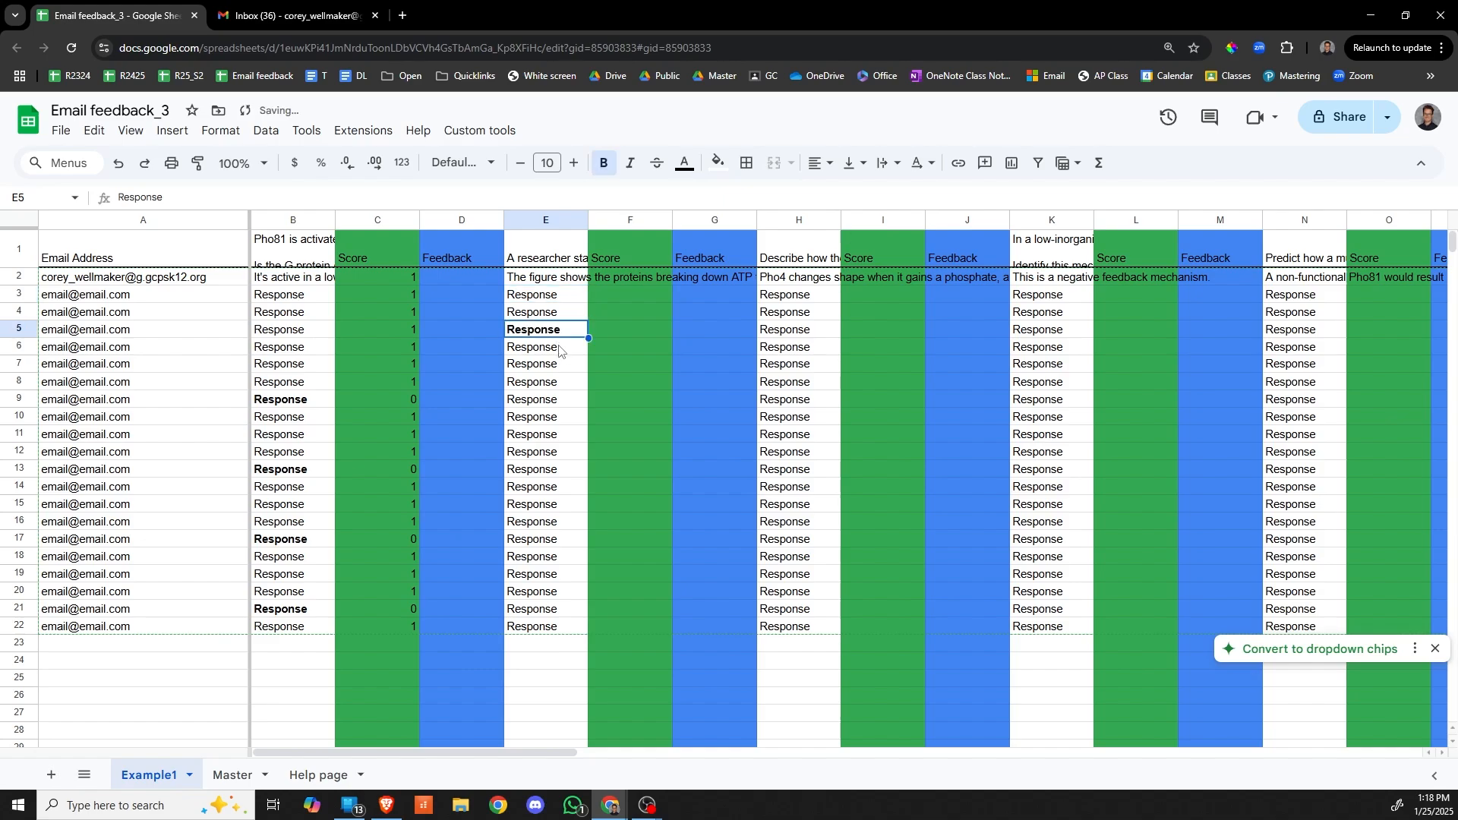
click(556, 438)
key(ctrl+b)
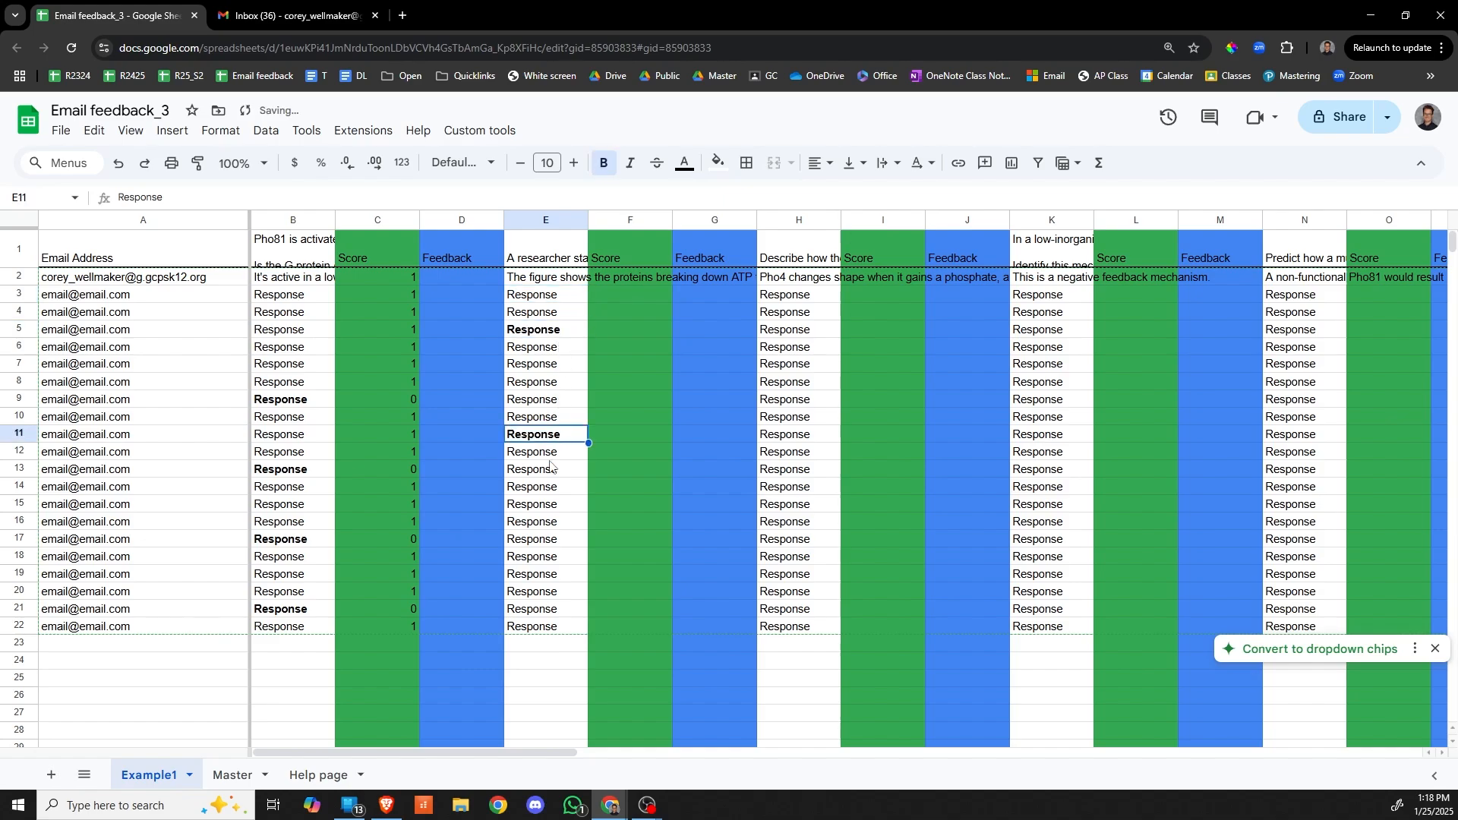
click(547, 558)
key(ctrl+b)
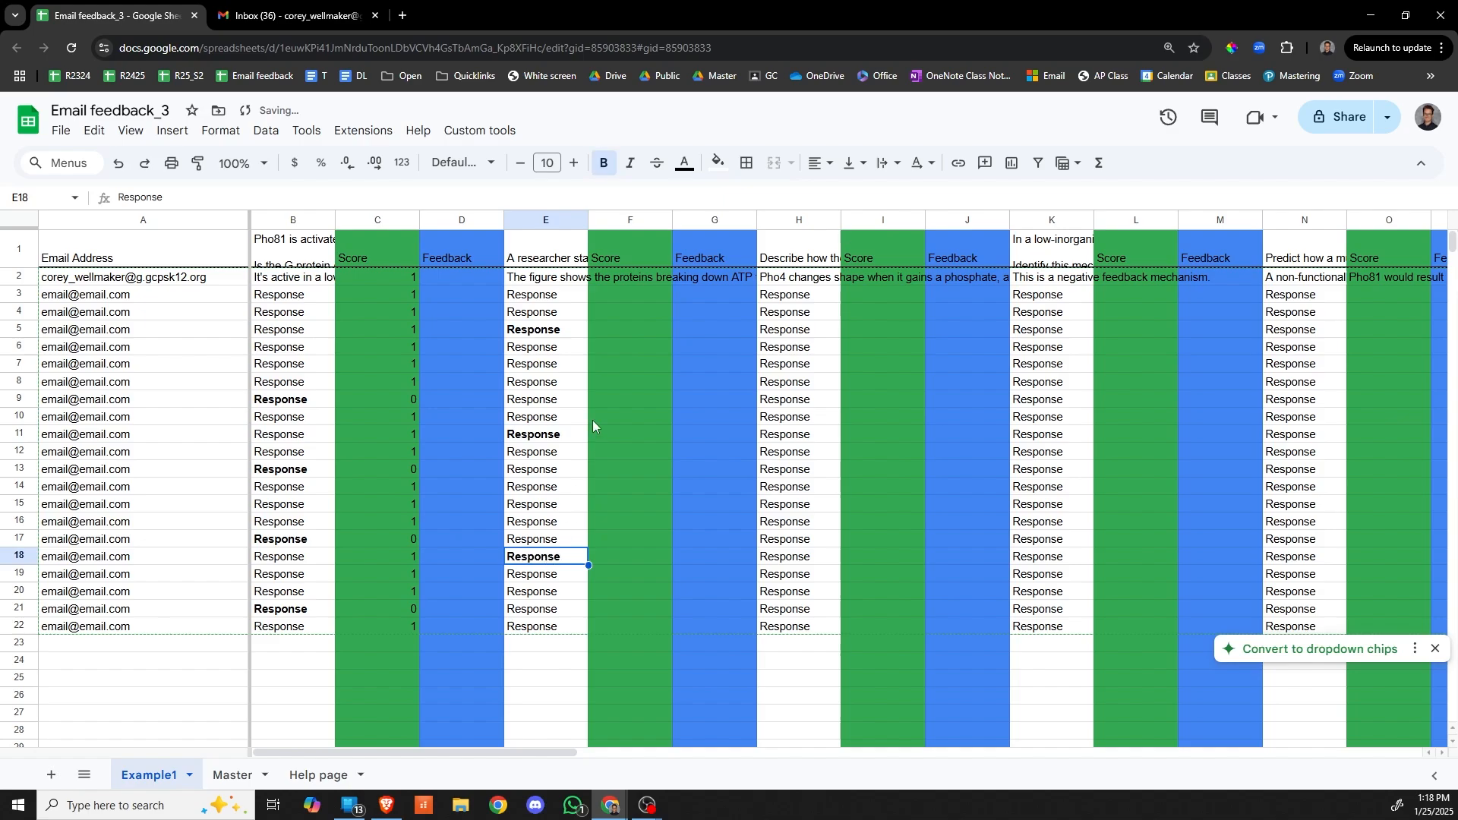
Enter a score of 1 for the second question in cells F7, F14 and F21
click(620, 363)
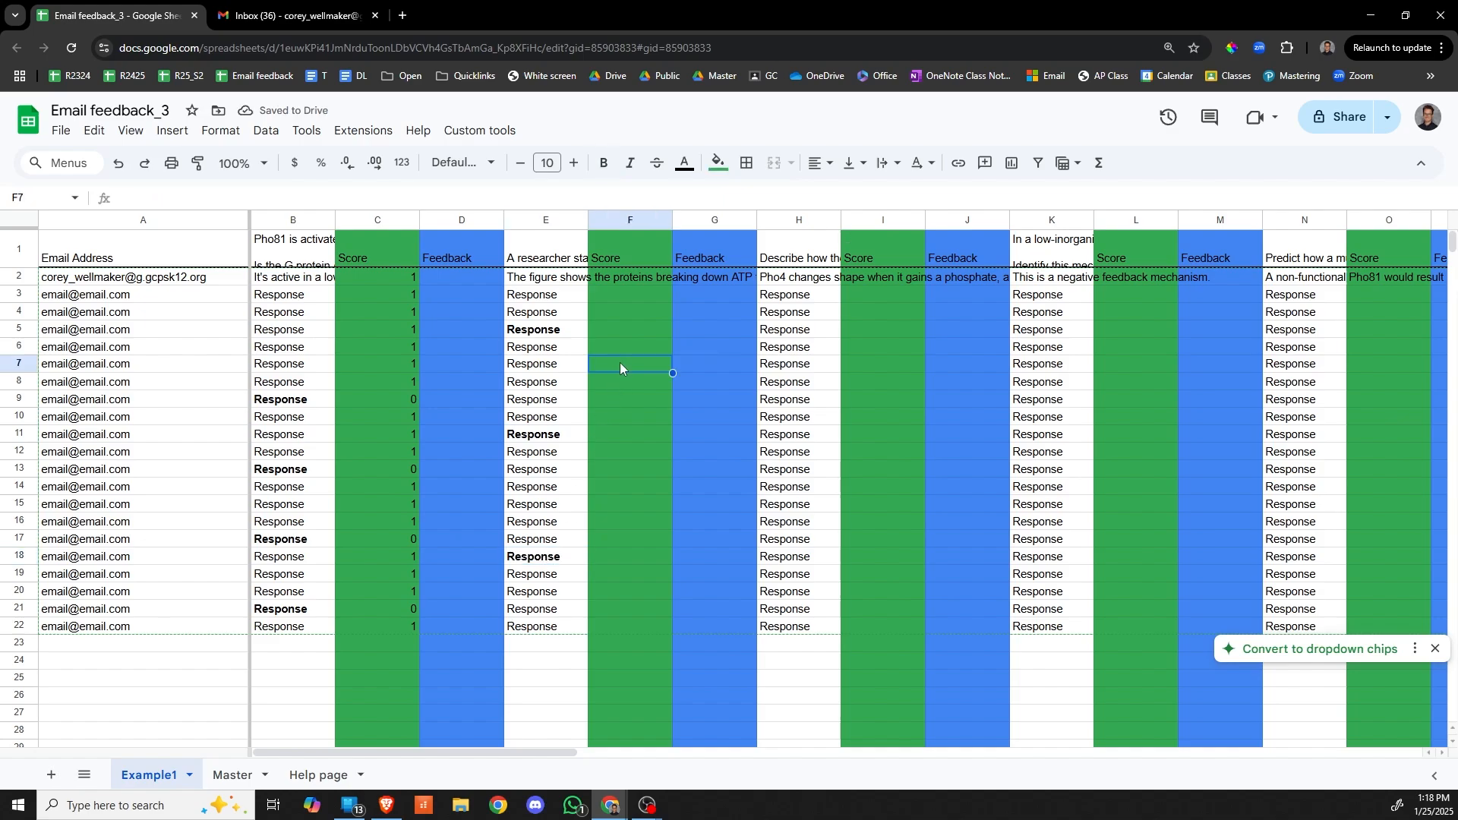
text(1)
click(612, 485)
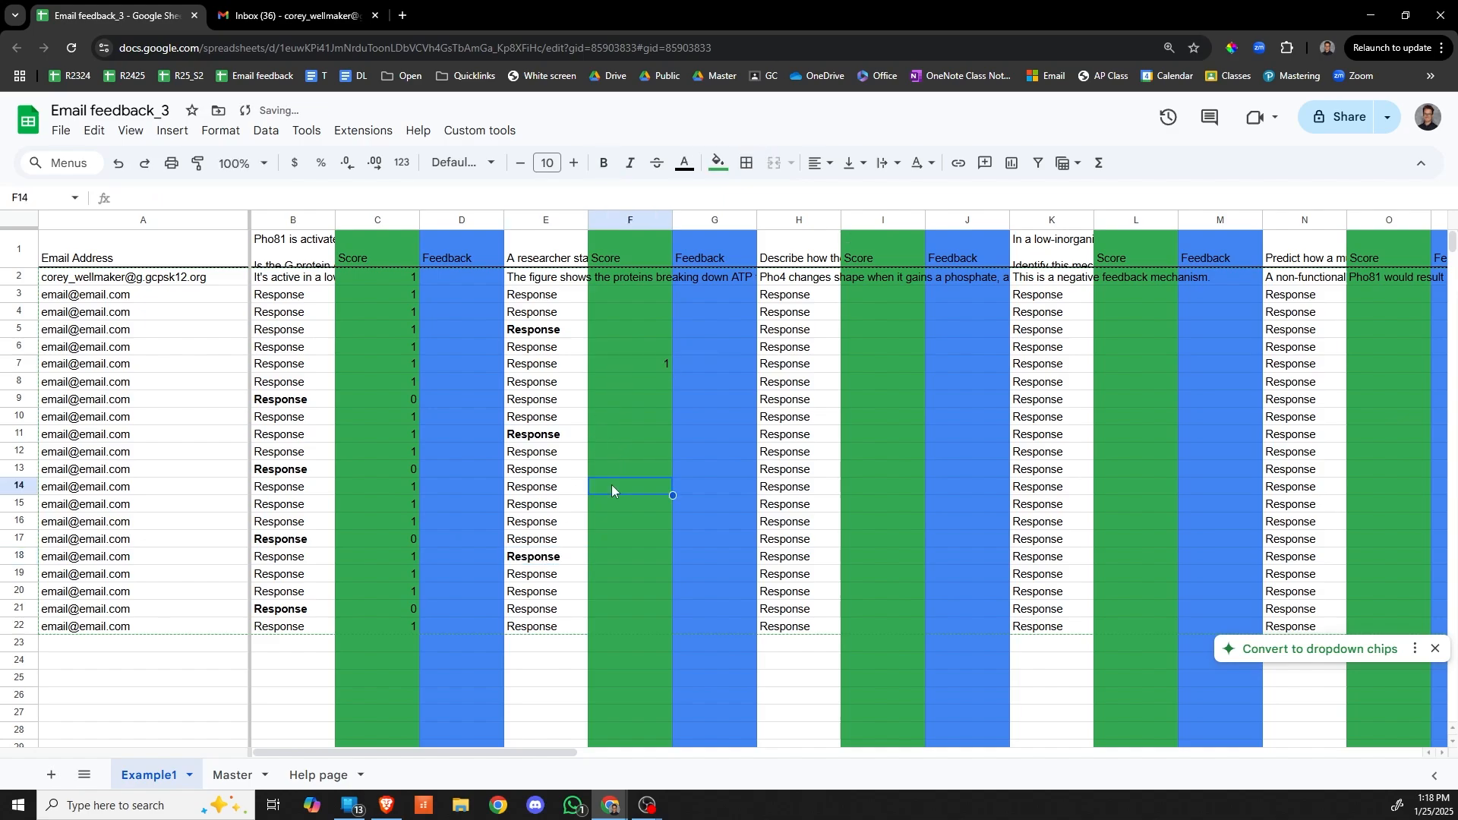
text(1)
click(617, 617)
text(1)
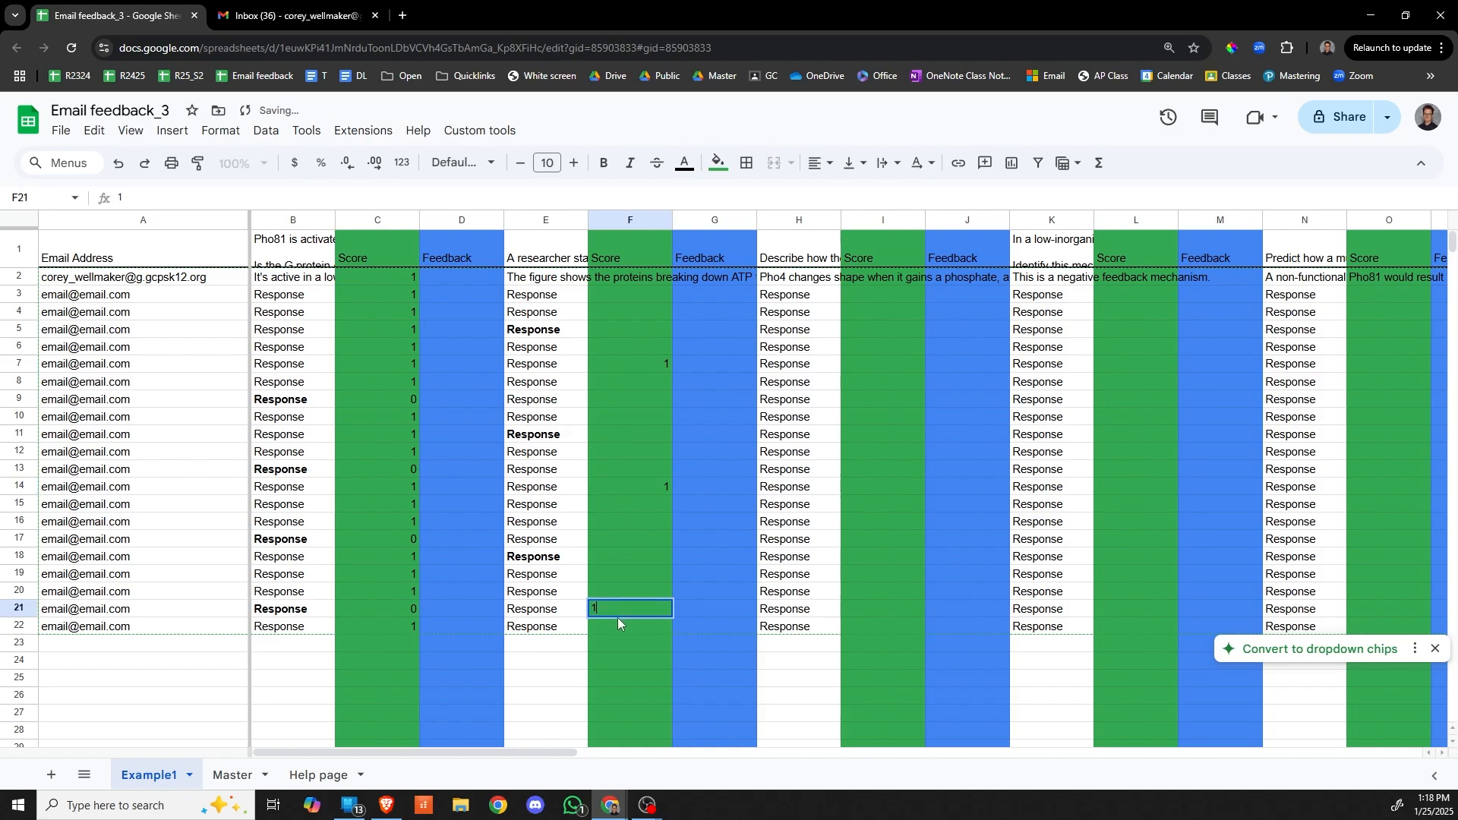
click(622, 644)
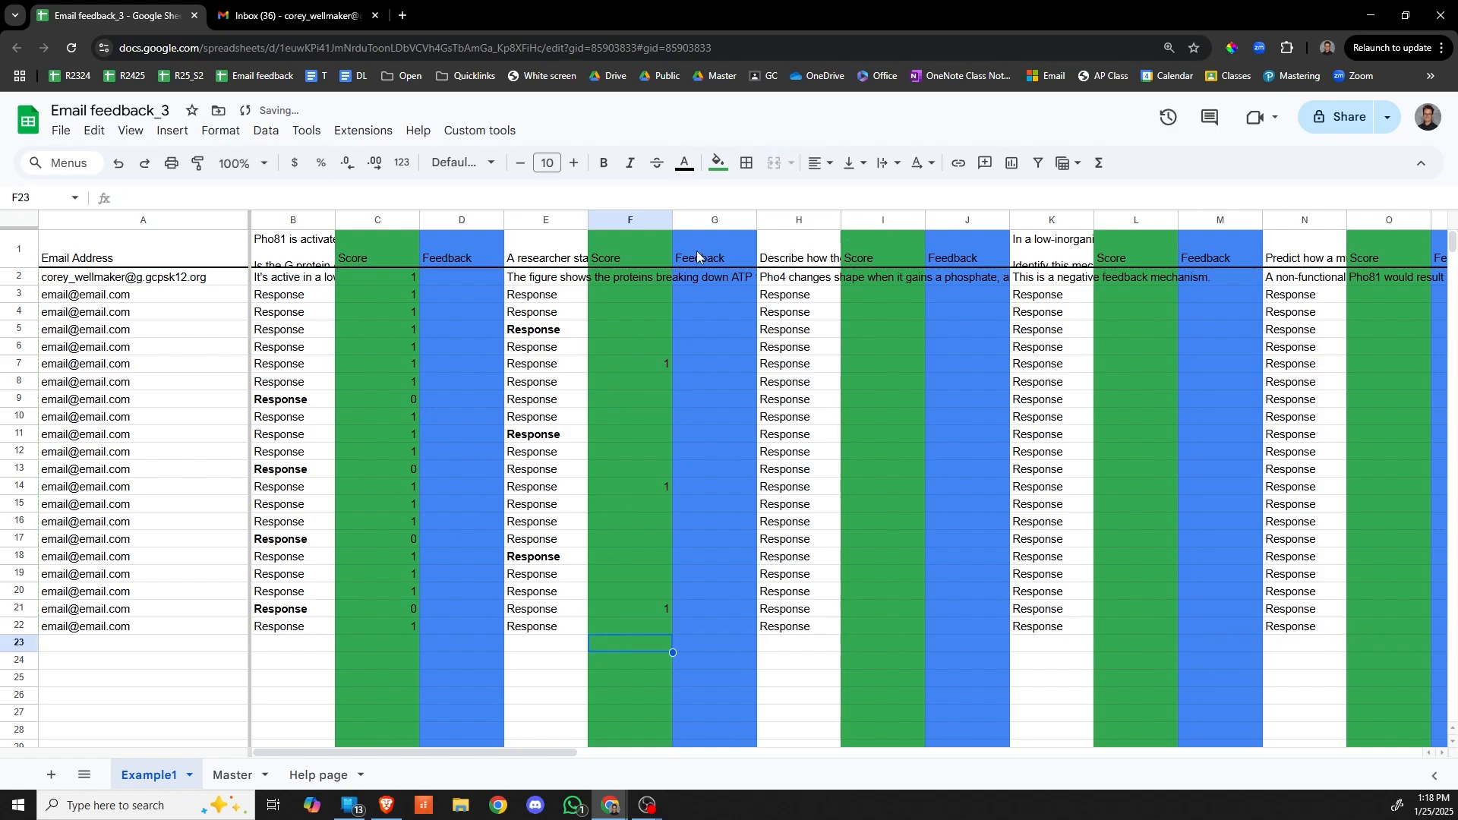
Fill Score column F with the custom scoring tool, giving bold responses 0 and non-bold responses a value of 2
click(645, 259)
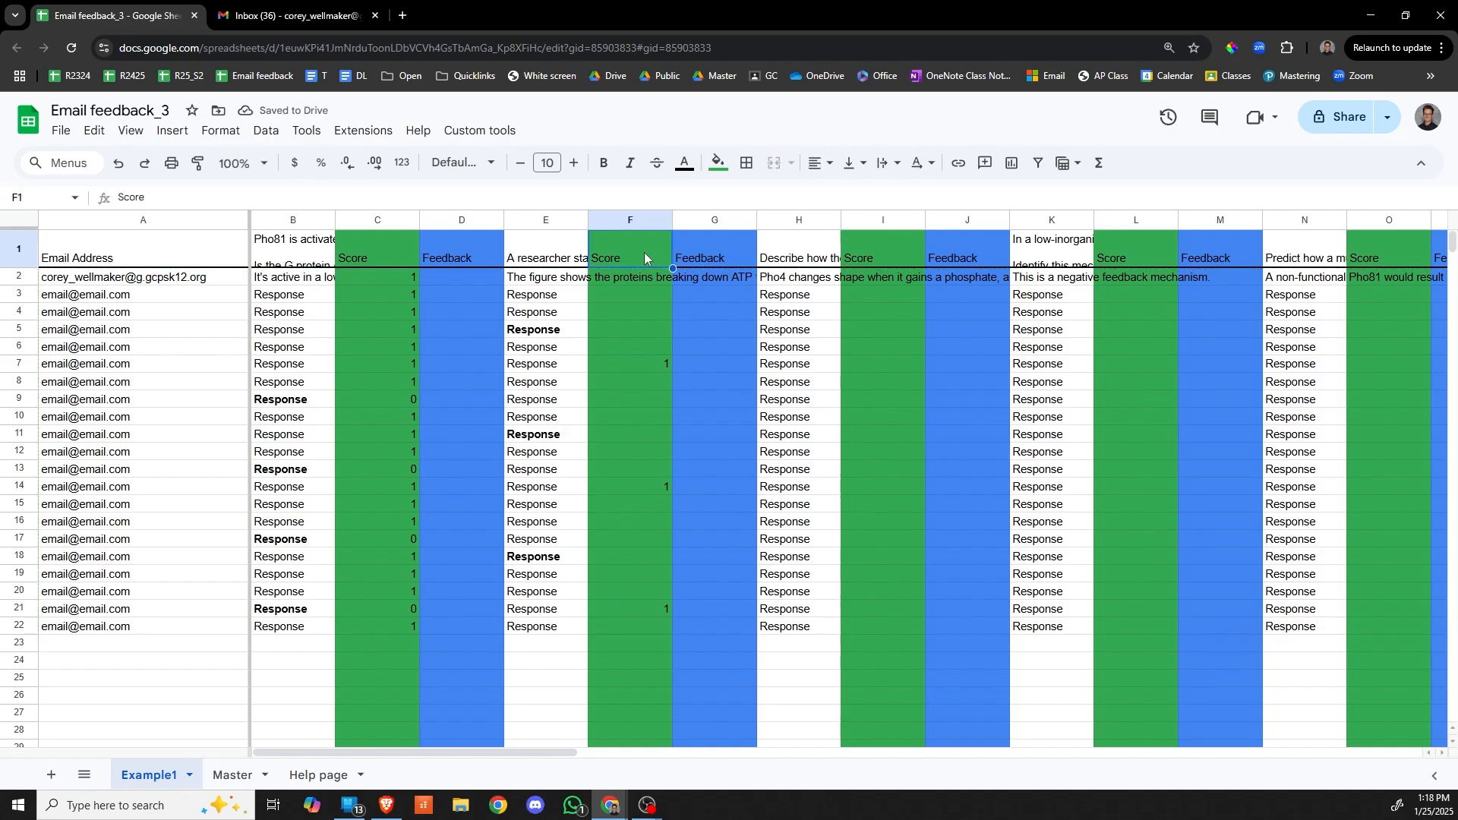
click(508, 131)
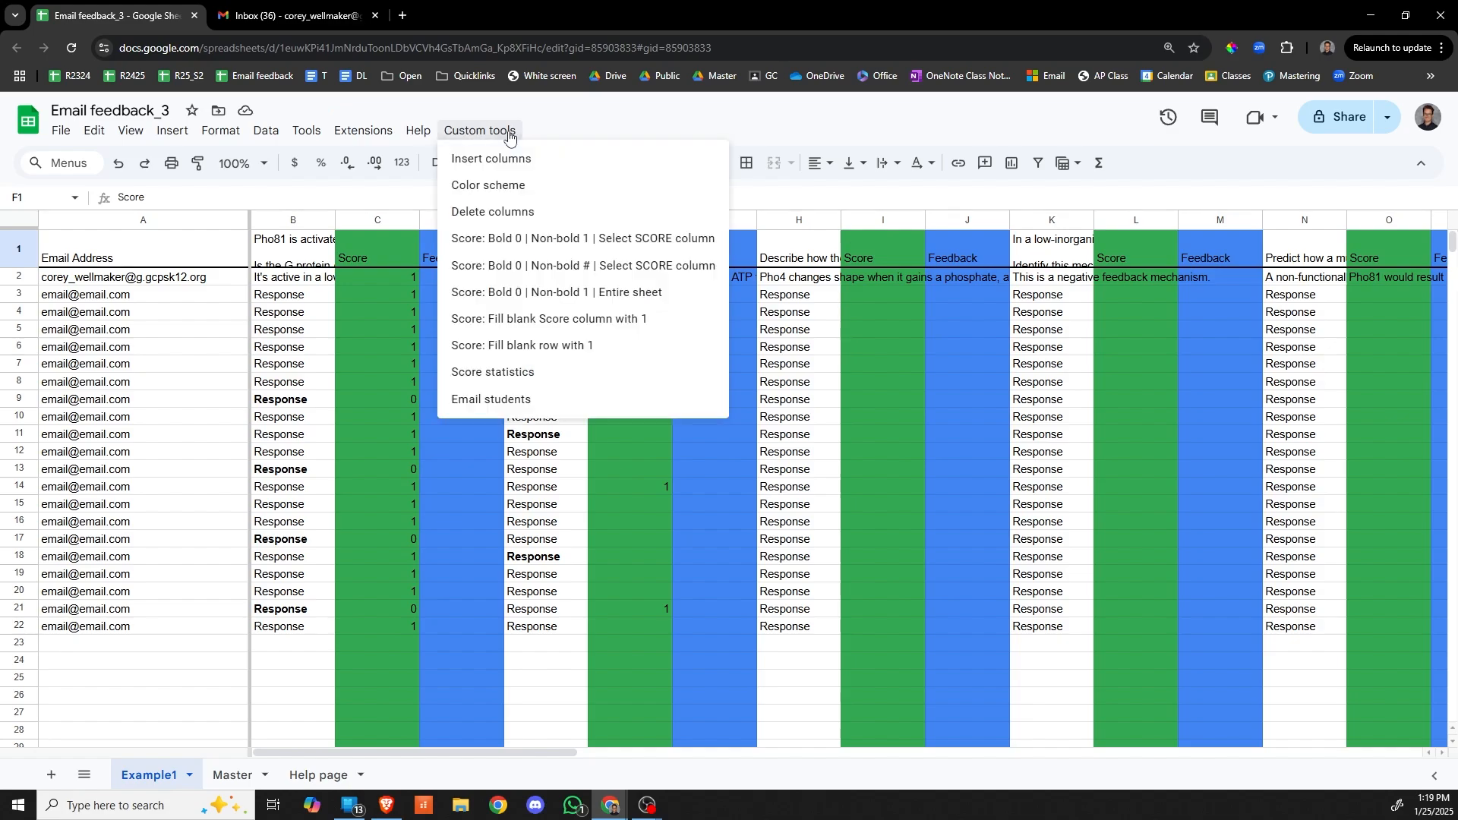
click(586, 267)
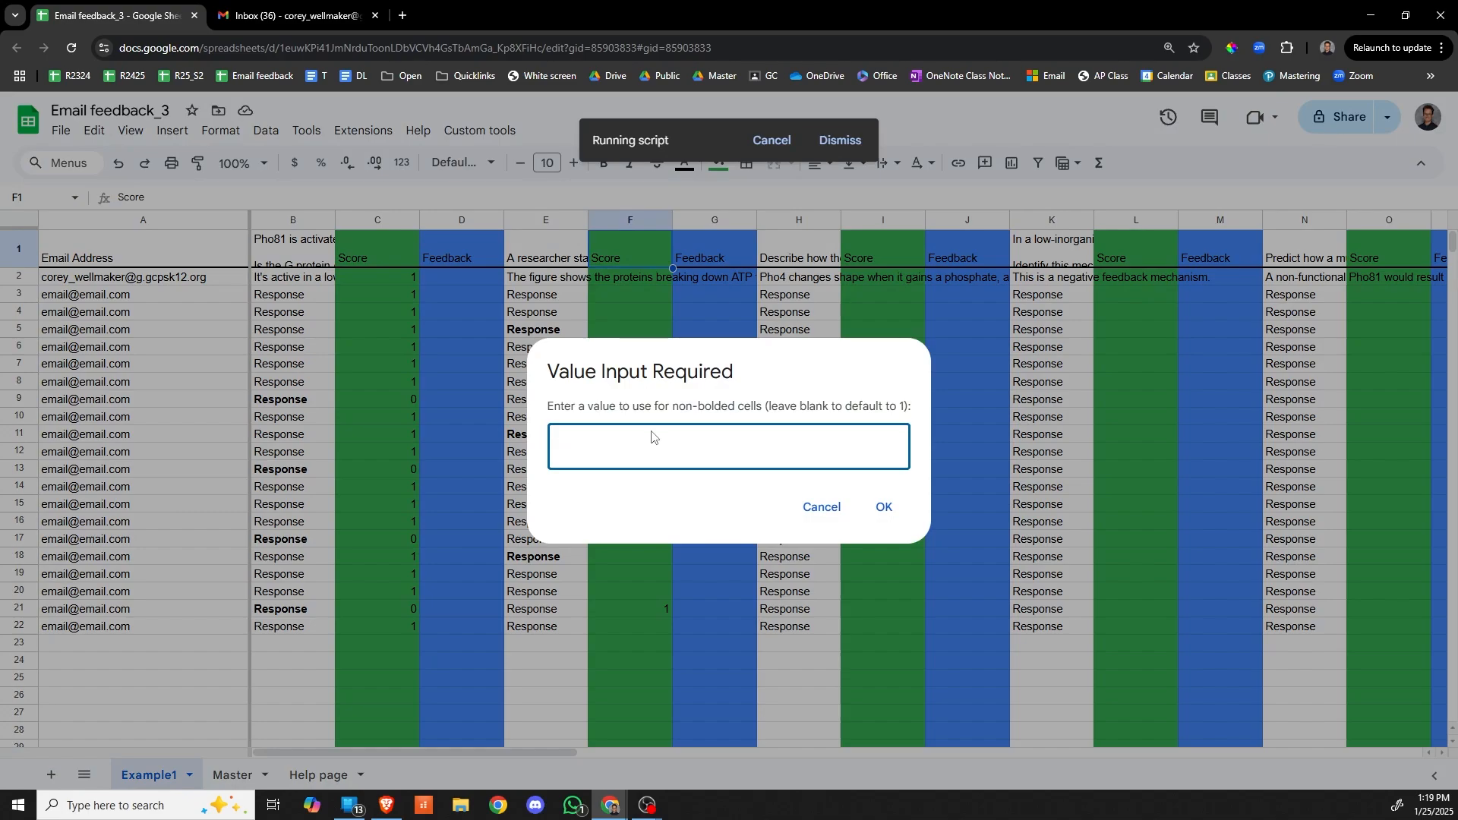
text(2)
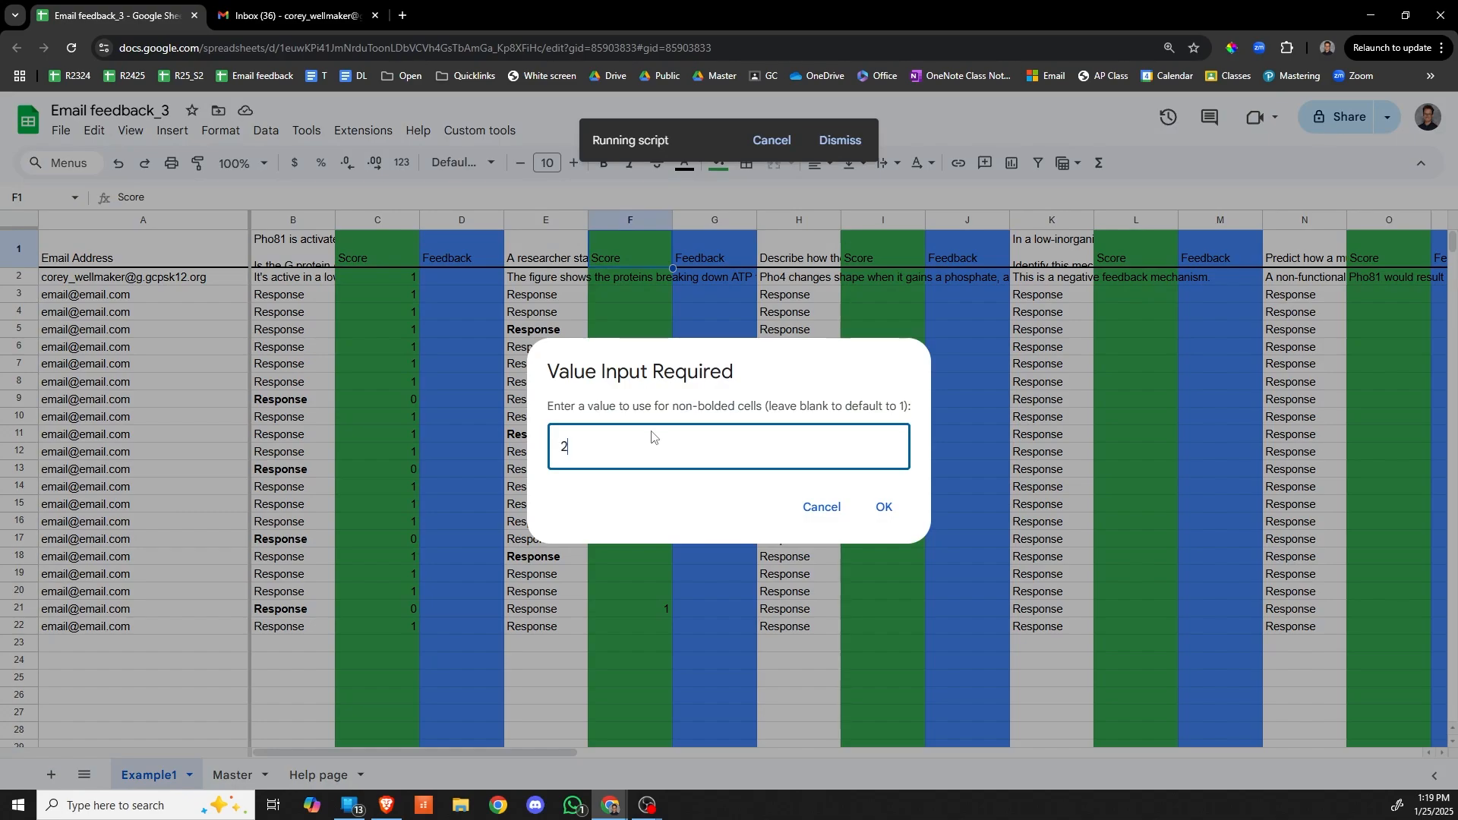
click(887, 507)
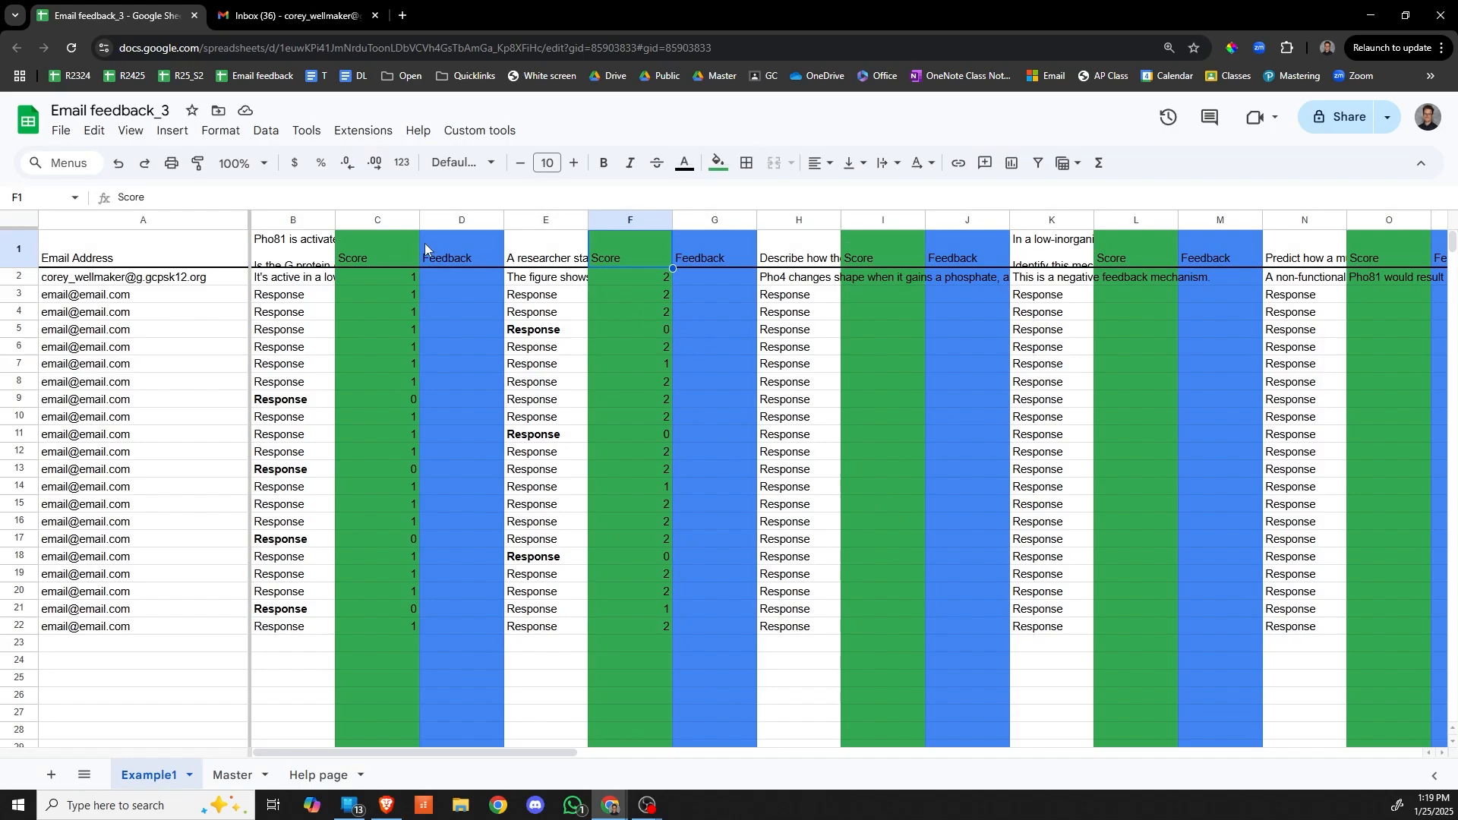
Compare the Score columns C and F, checking the manually entered scores in F7, F14 and F21
click(380, 220)
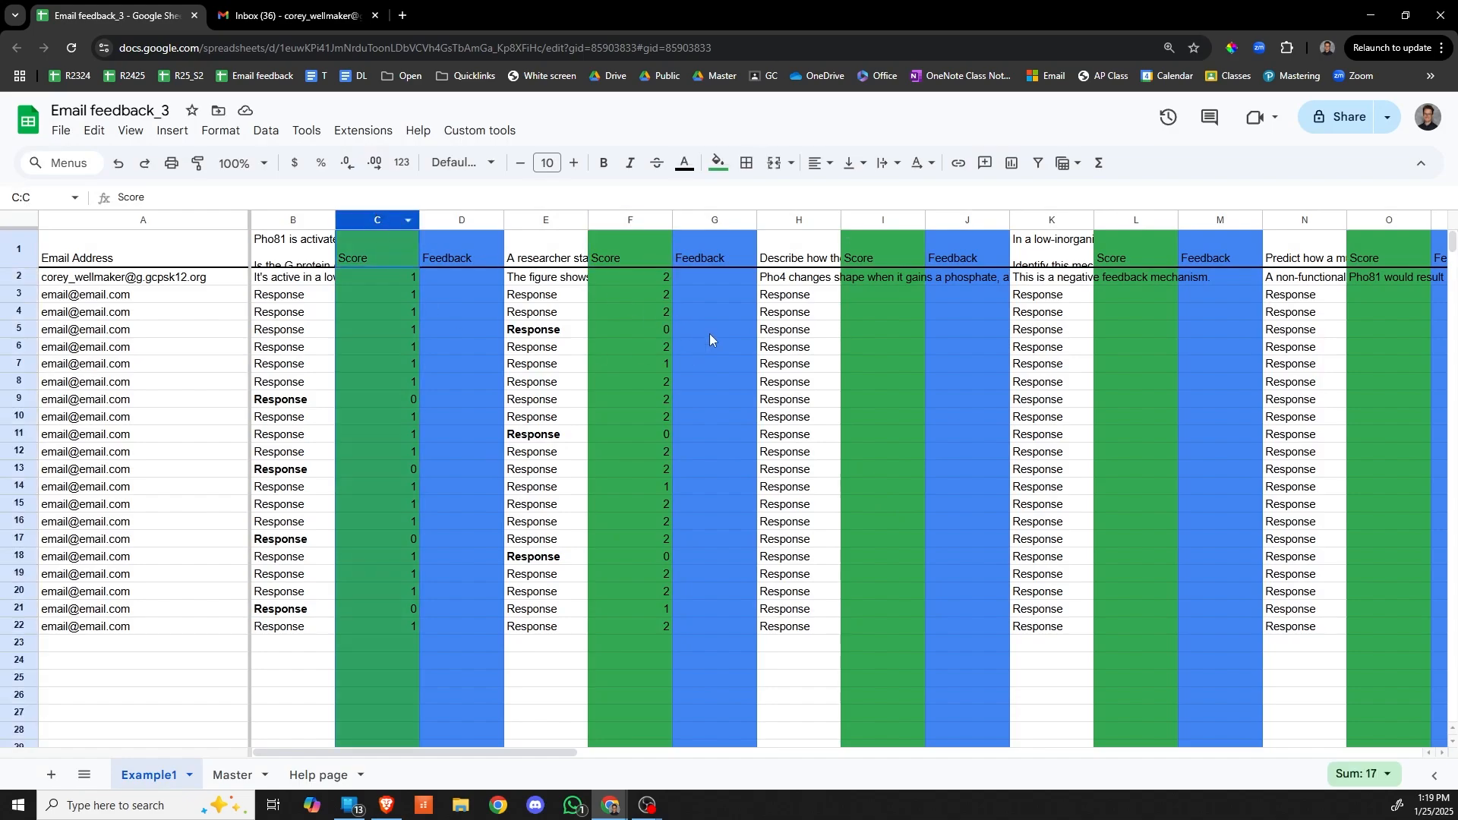
click(658, 293)
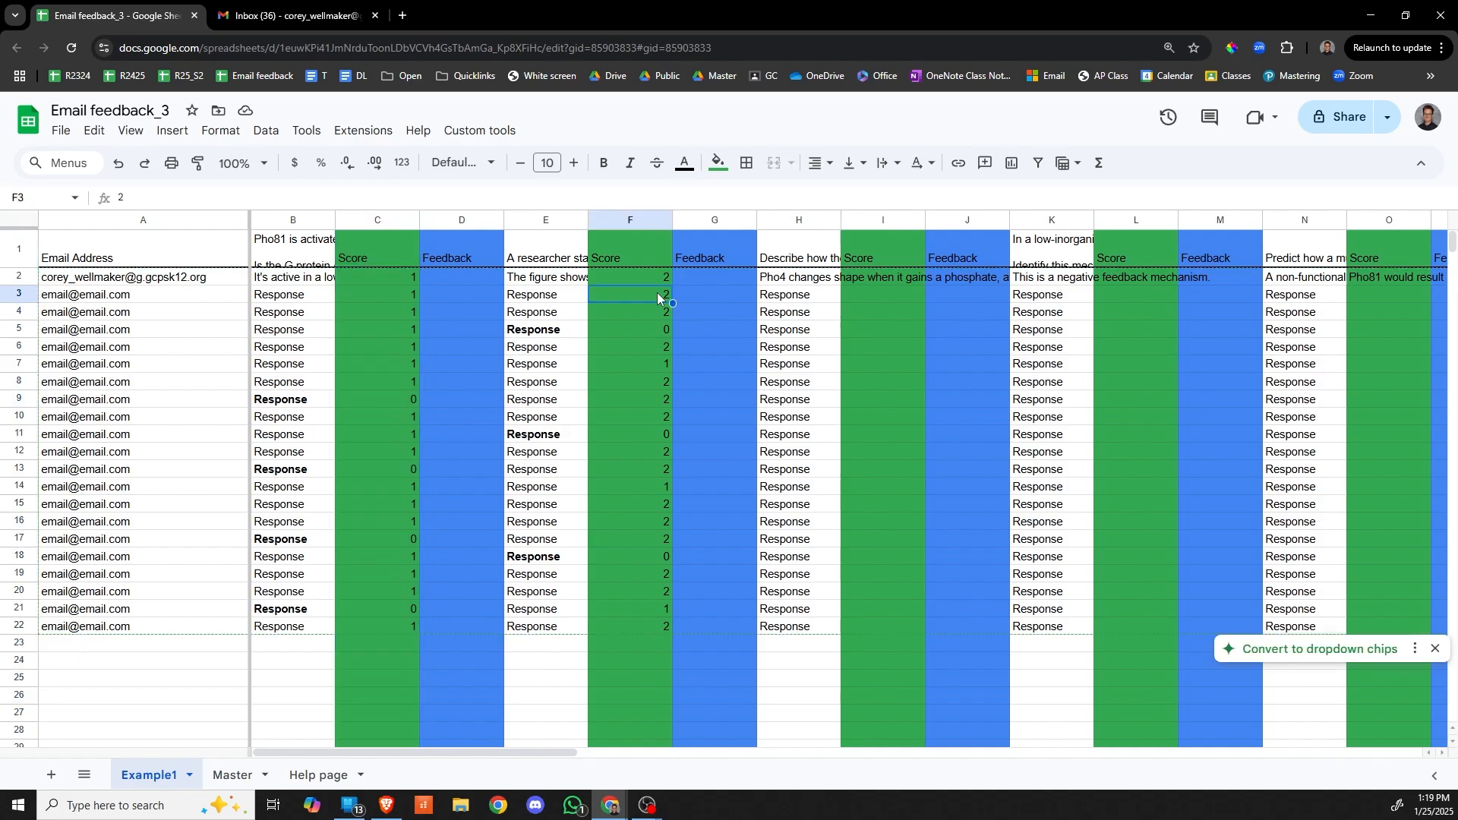
click(652, 366)
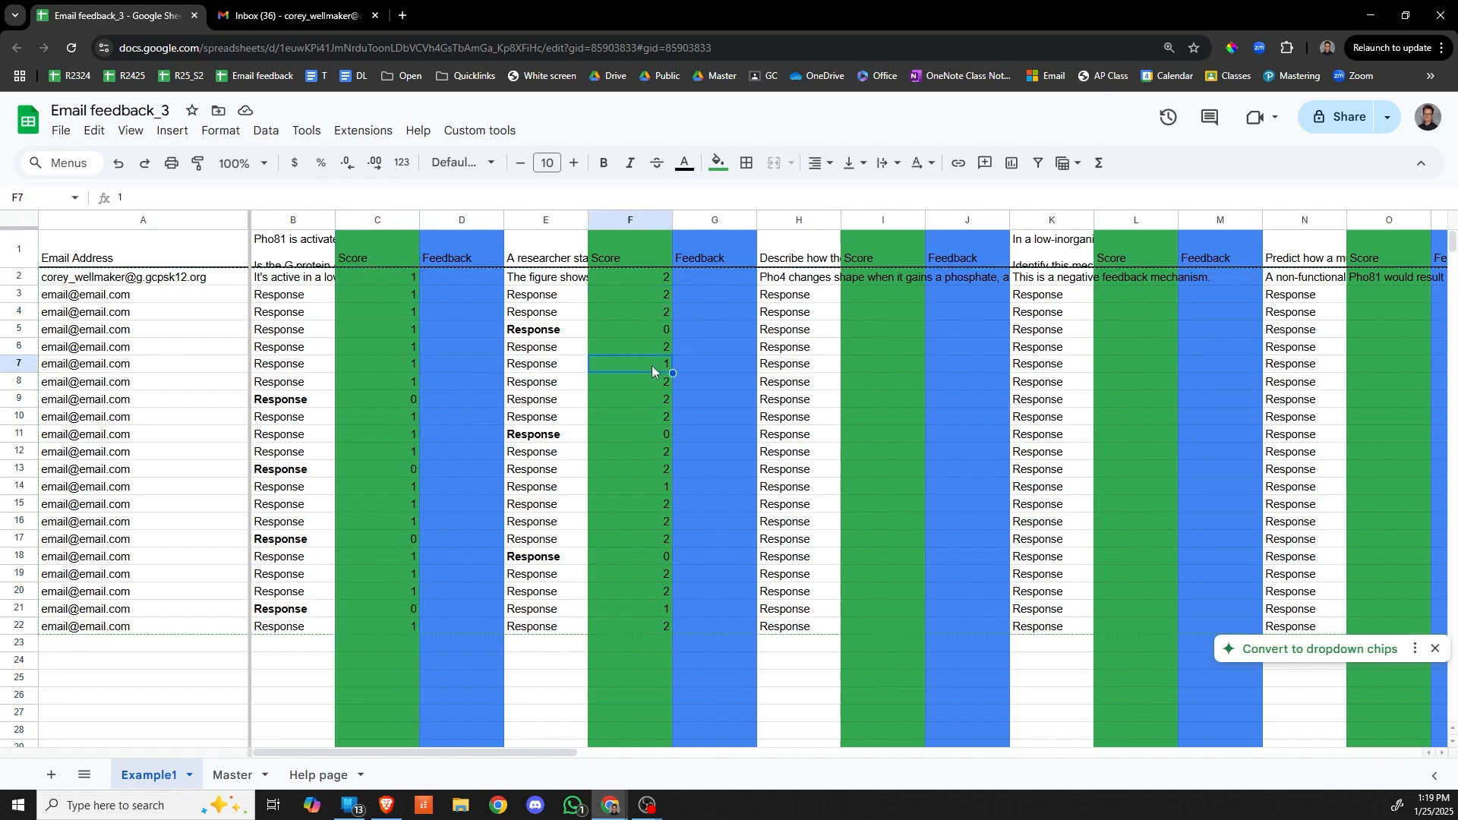
ctrl+click(653, 491)
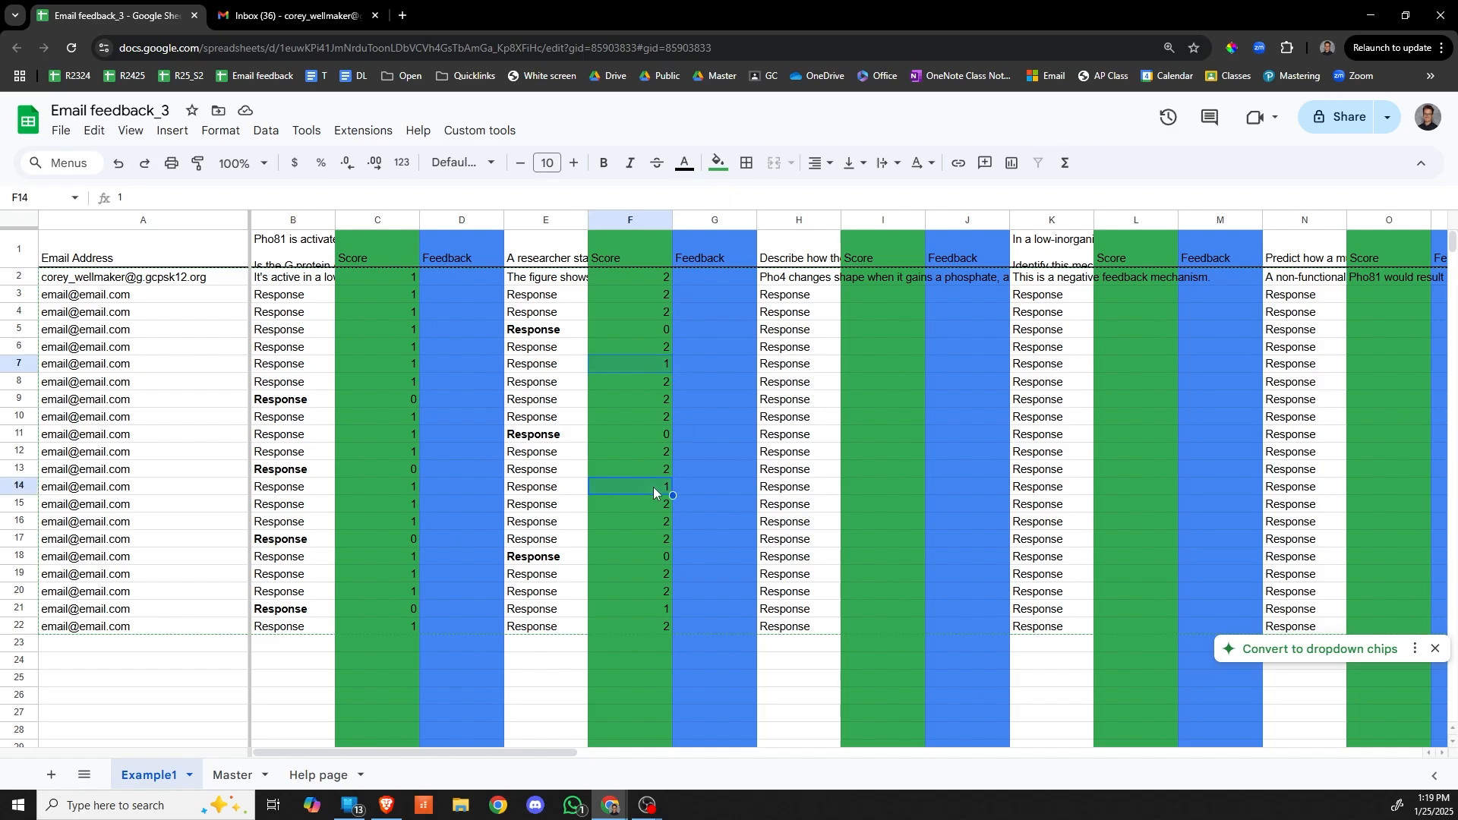
ctrl+click(649, 609)
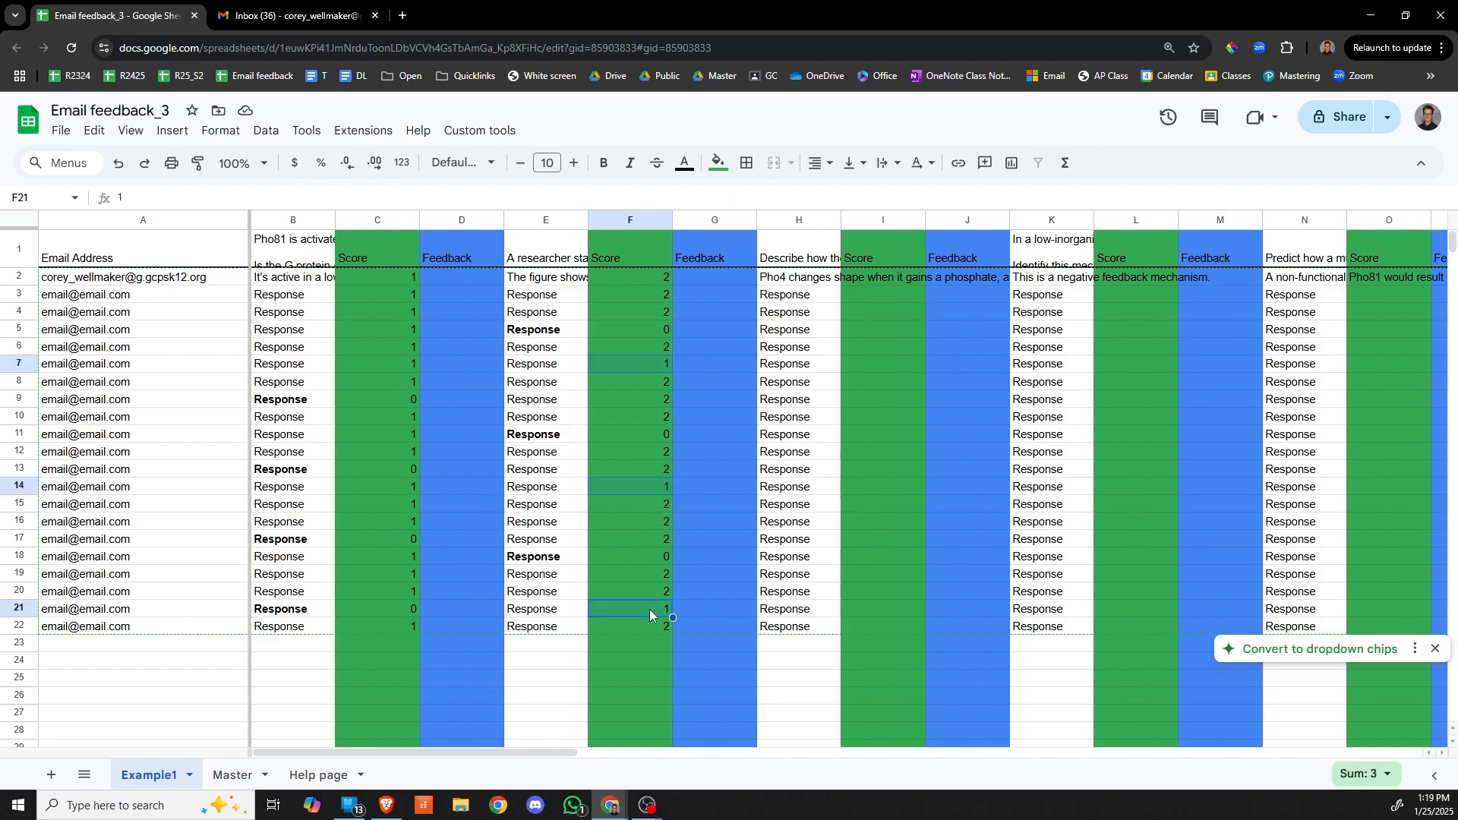
Enter the feedback "This is a common misconception." for the first question's bold response in cell D9
click(465, 222)
click(453, 282)
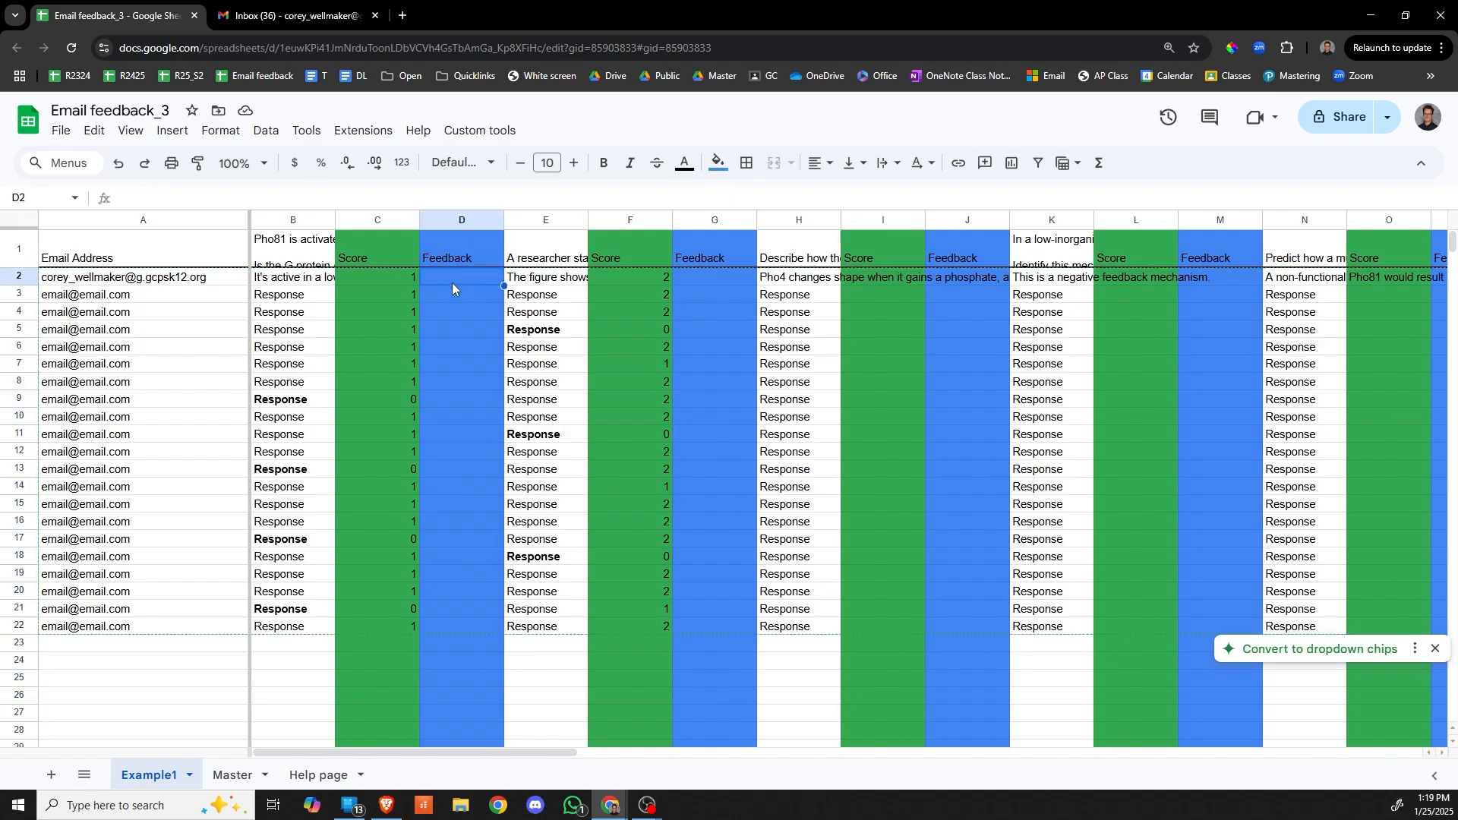
click(436, 402)
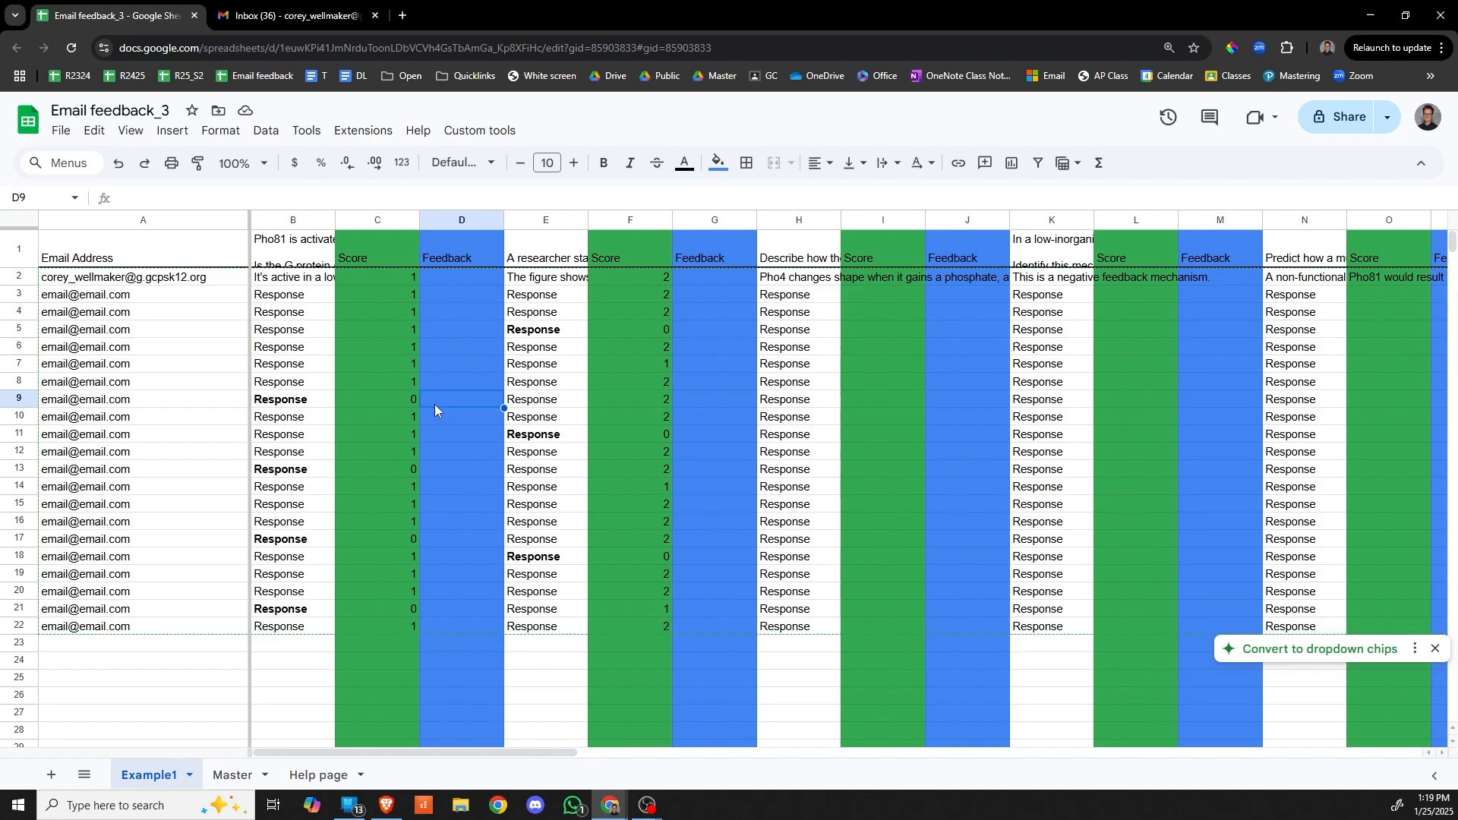
text(This is a common mis)
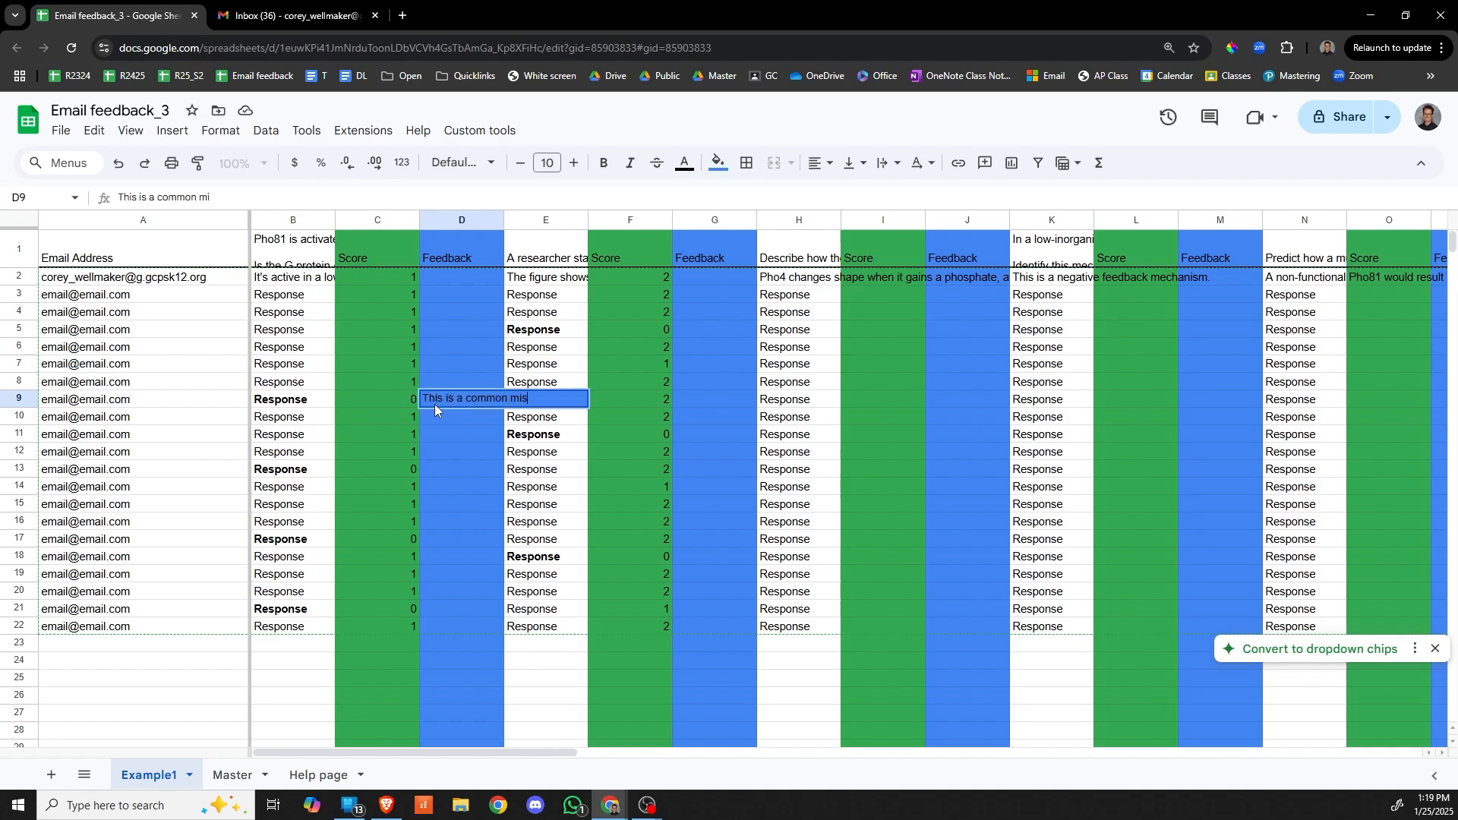
text(conception.)
key(Return)
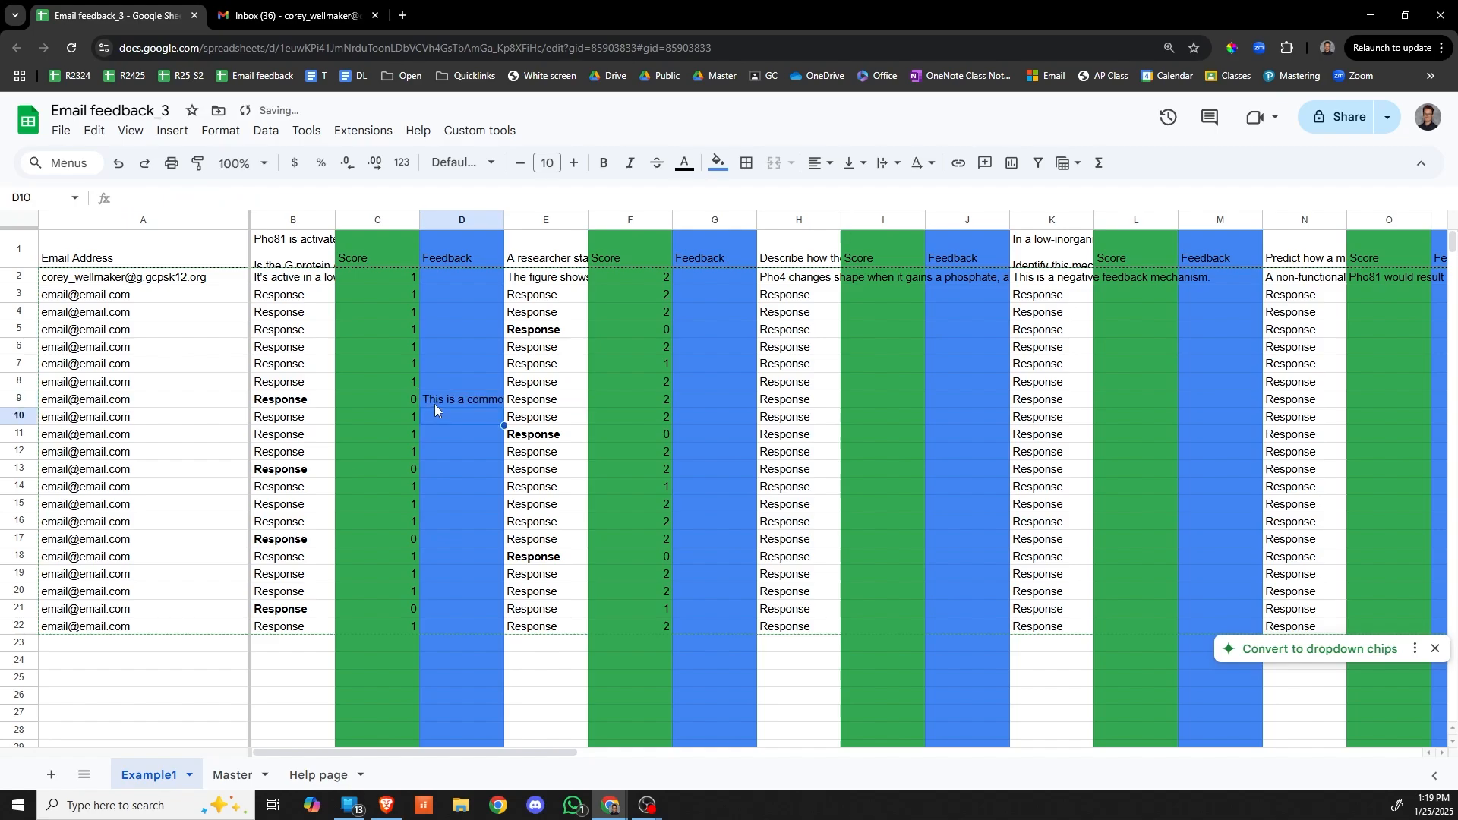
click(432, 467)
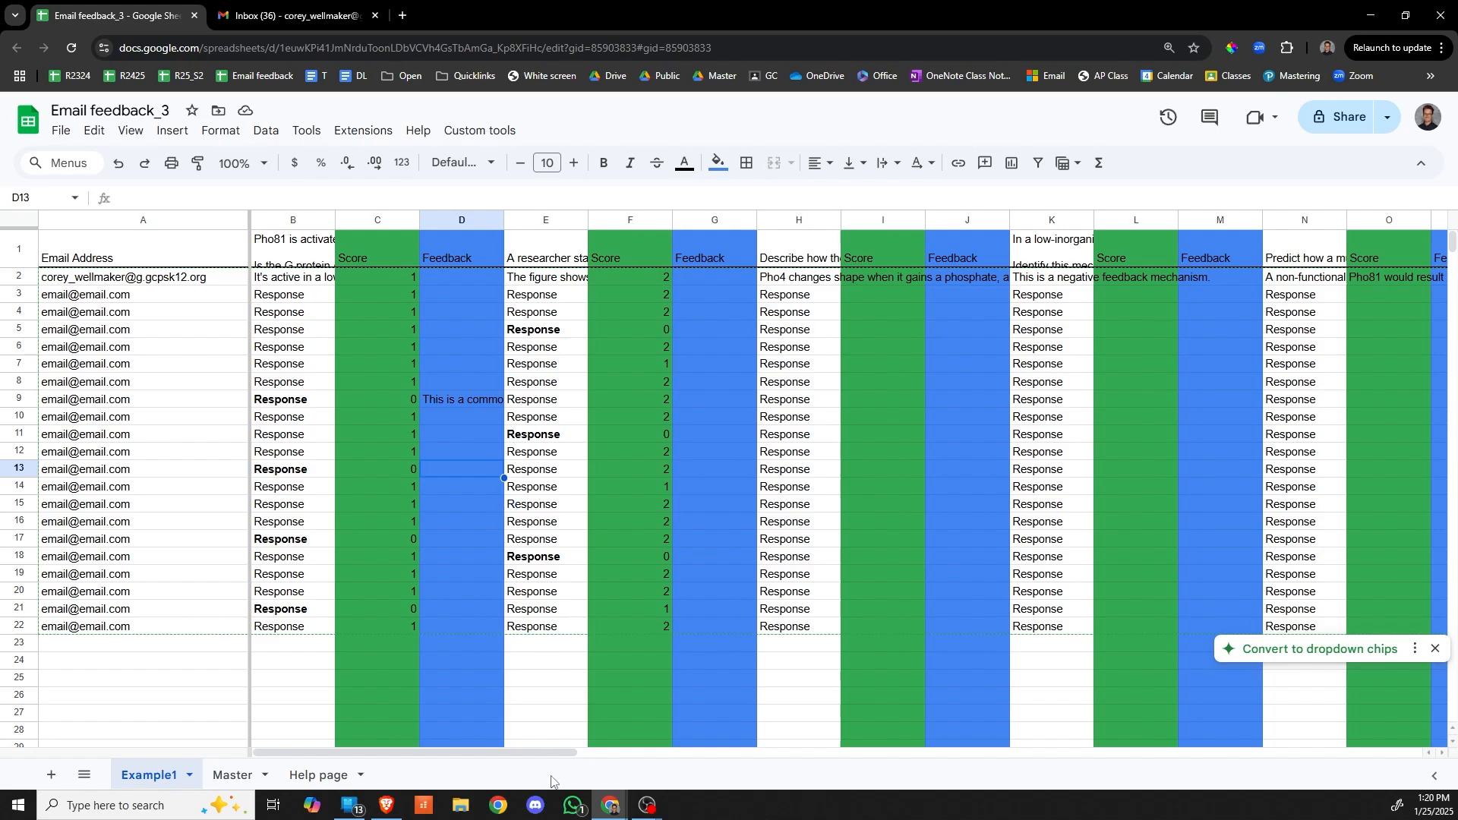
Enter a score of 0 for the third question in cells I8, I12, I17 and I20
click(861, 371)
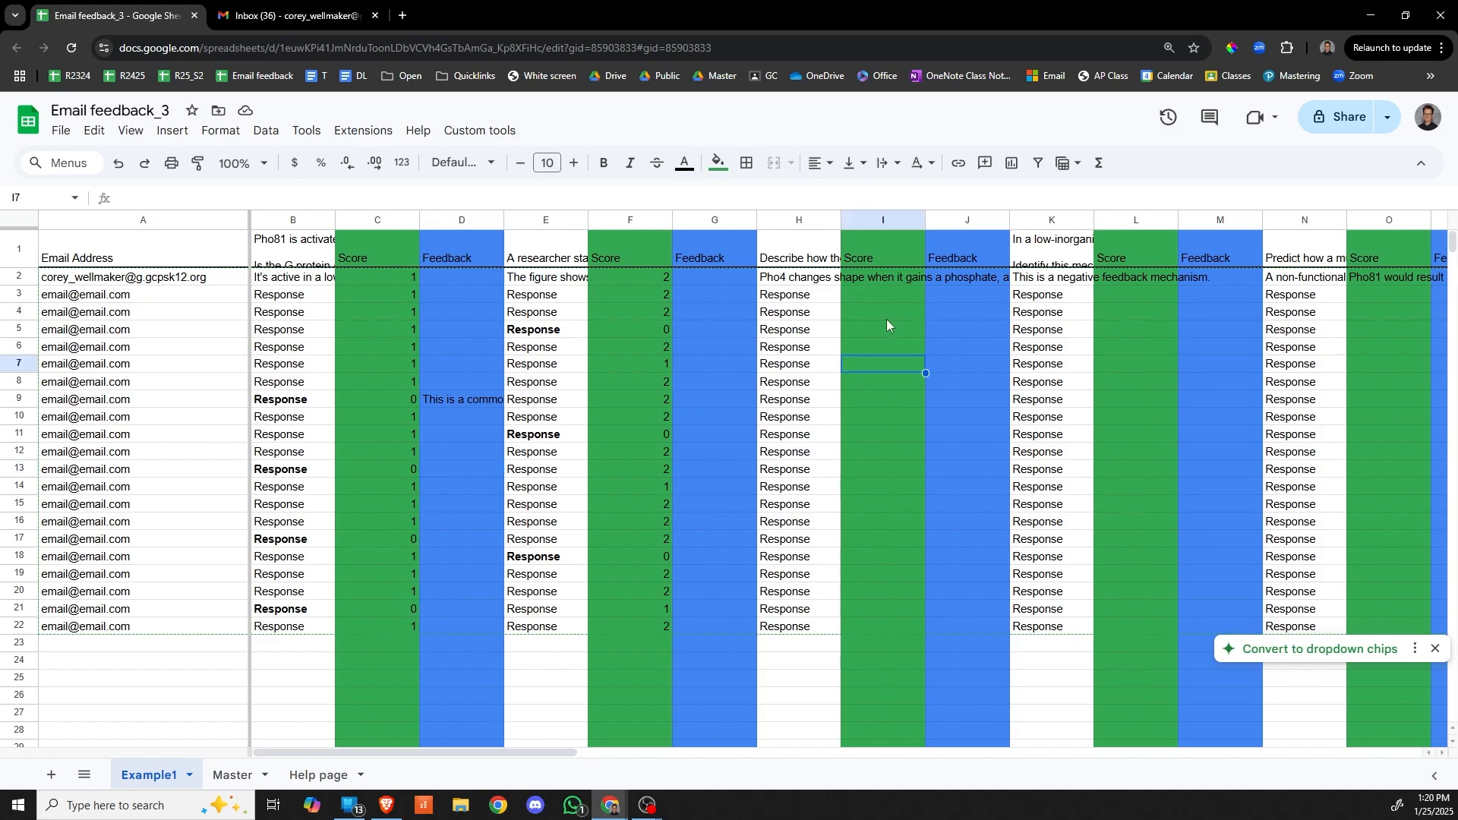
click(888, 384)
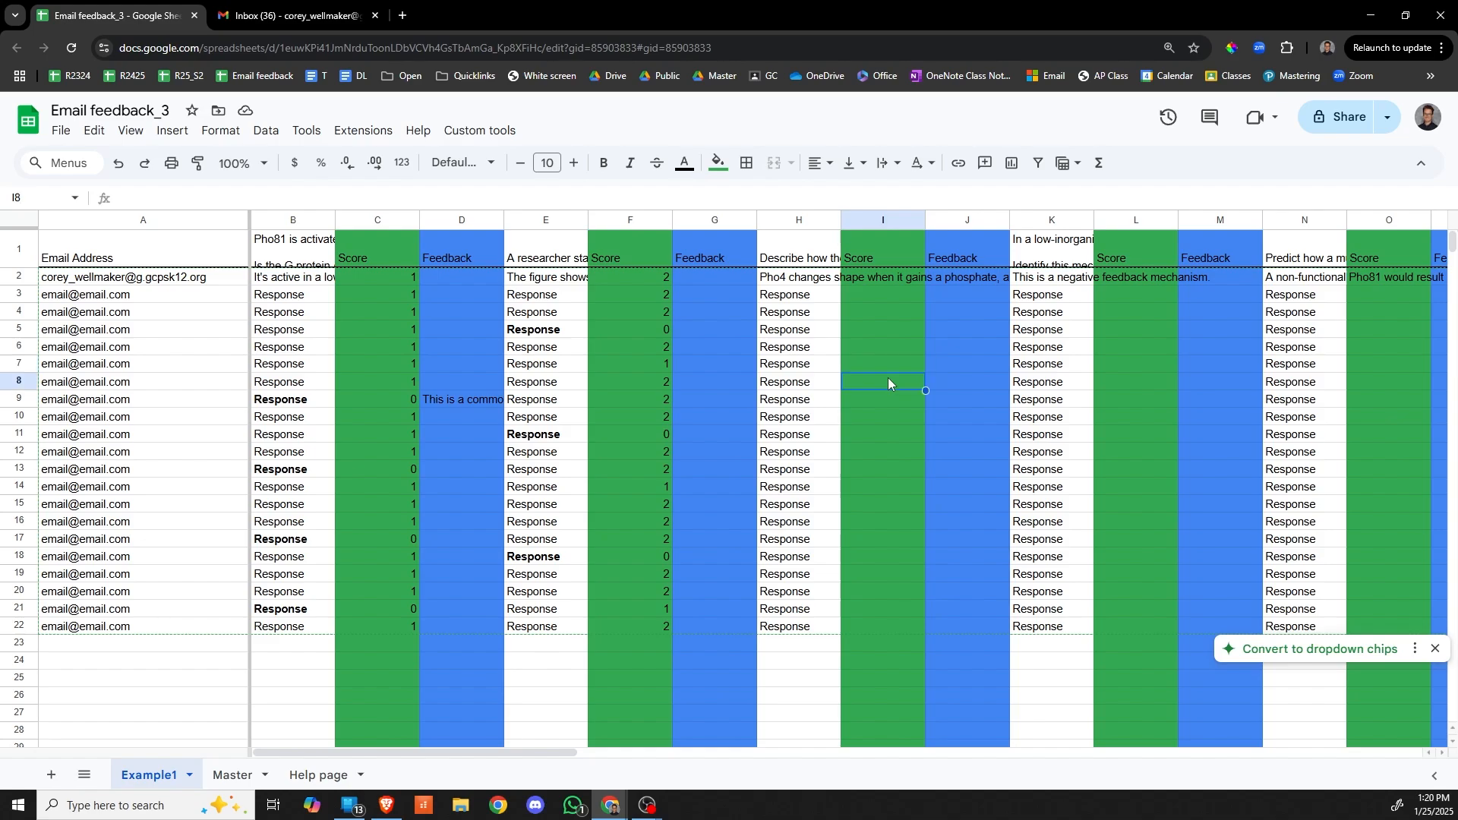
key(Down)
key(Down)
key(Down)
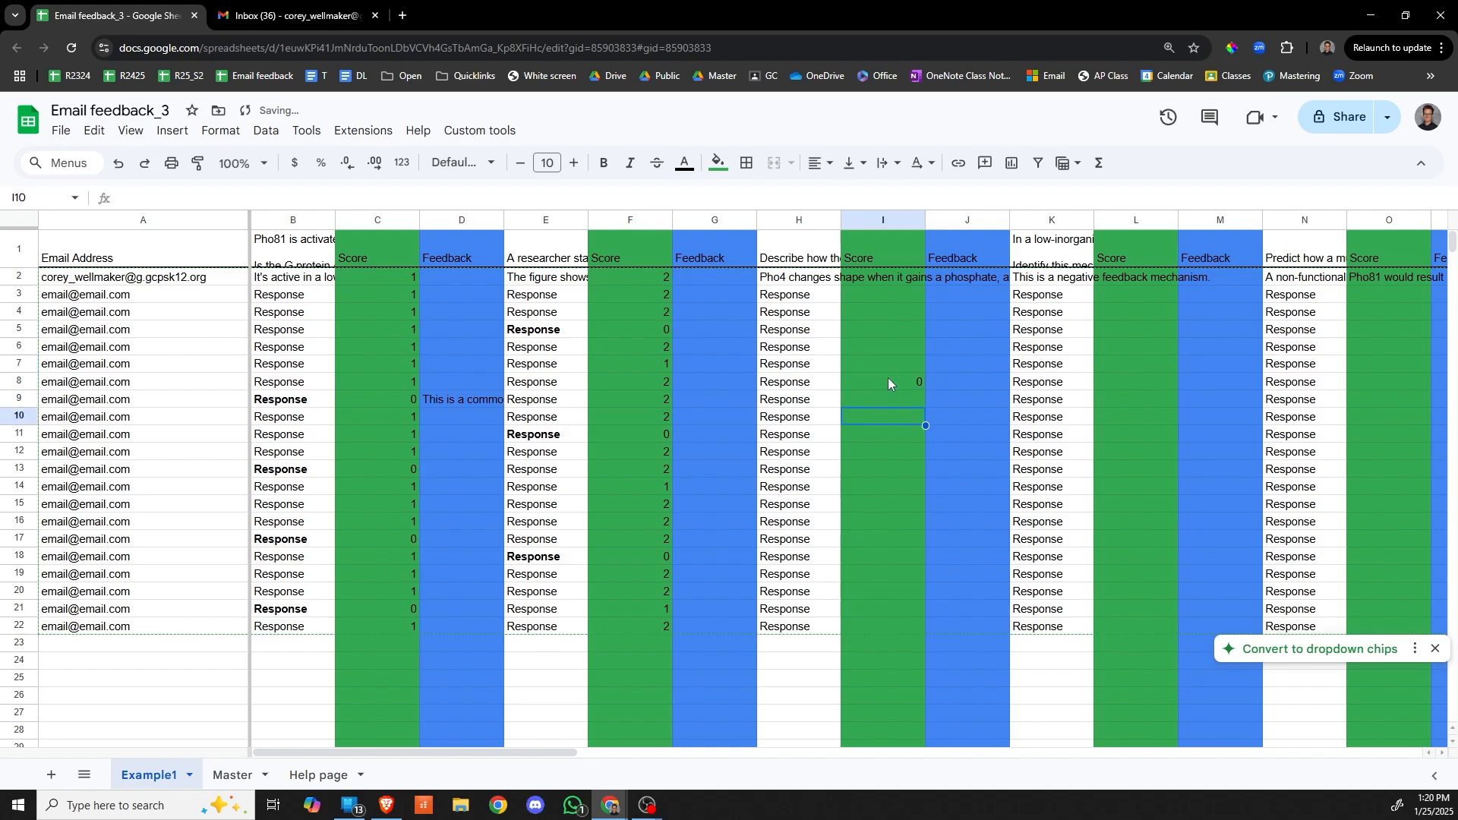
text(0)
key(Return)
key(Down)
key(Down)
key(Down)
key(Down)
text(0)
key(Return)
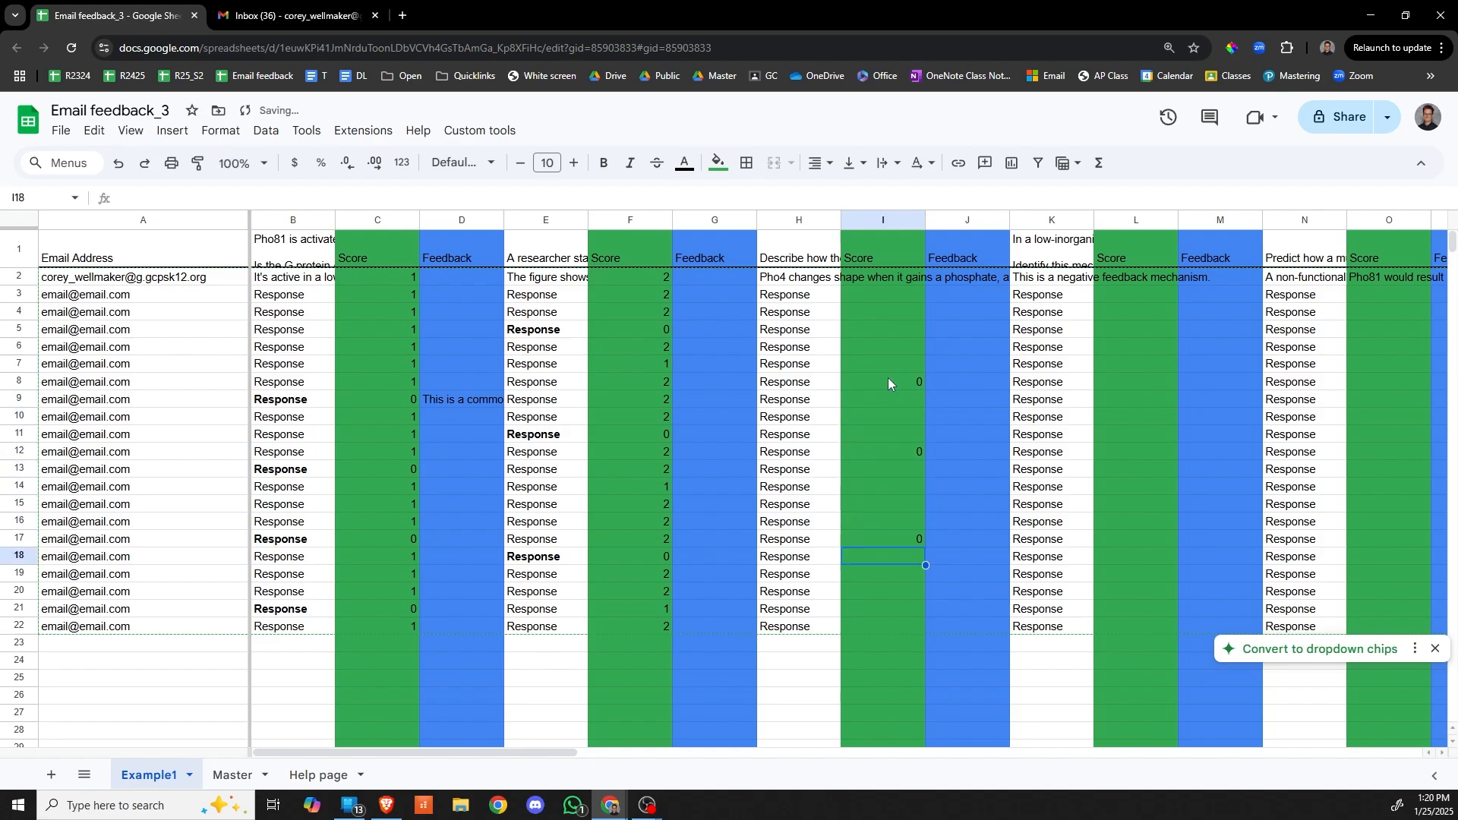
key(Down)
key(Down)
text(0)
key(Return)
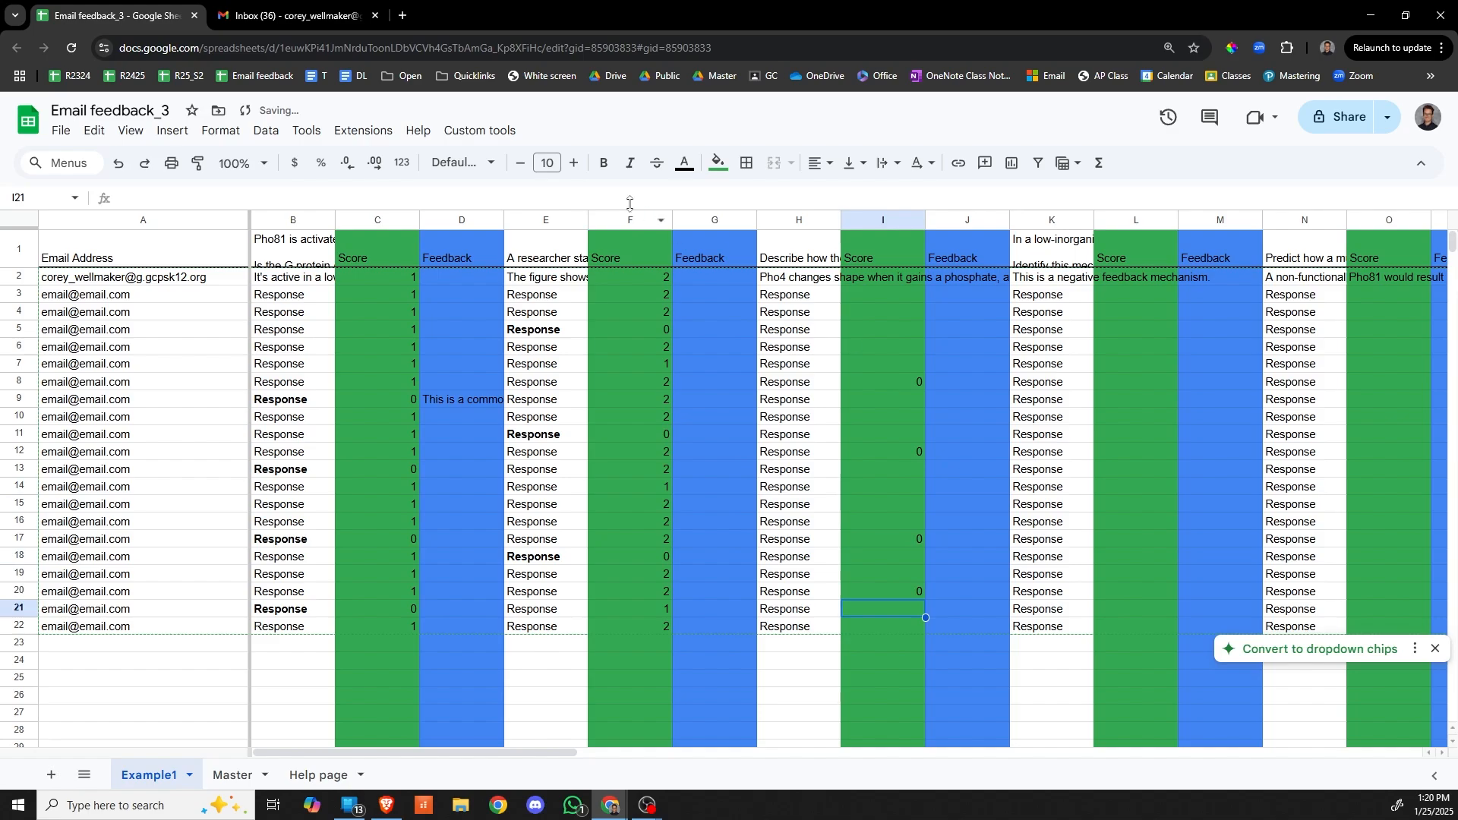
Fill the blank cells of Score column I with the default value 1 using the custom fill tool
click(507, 132)
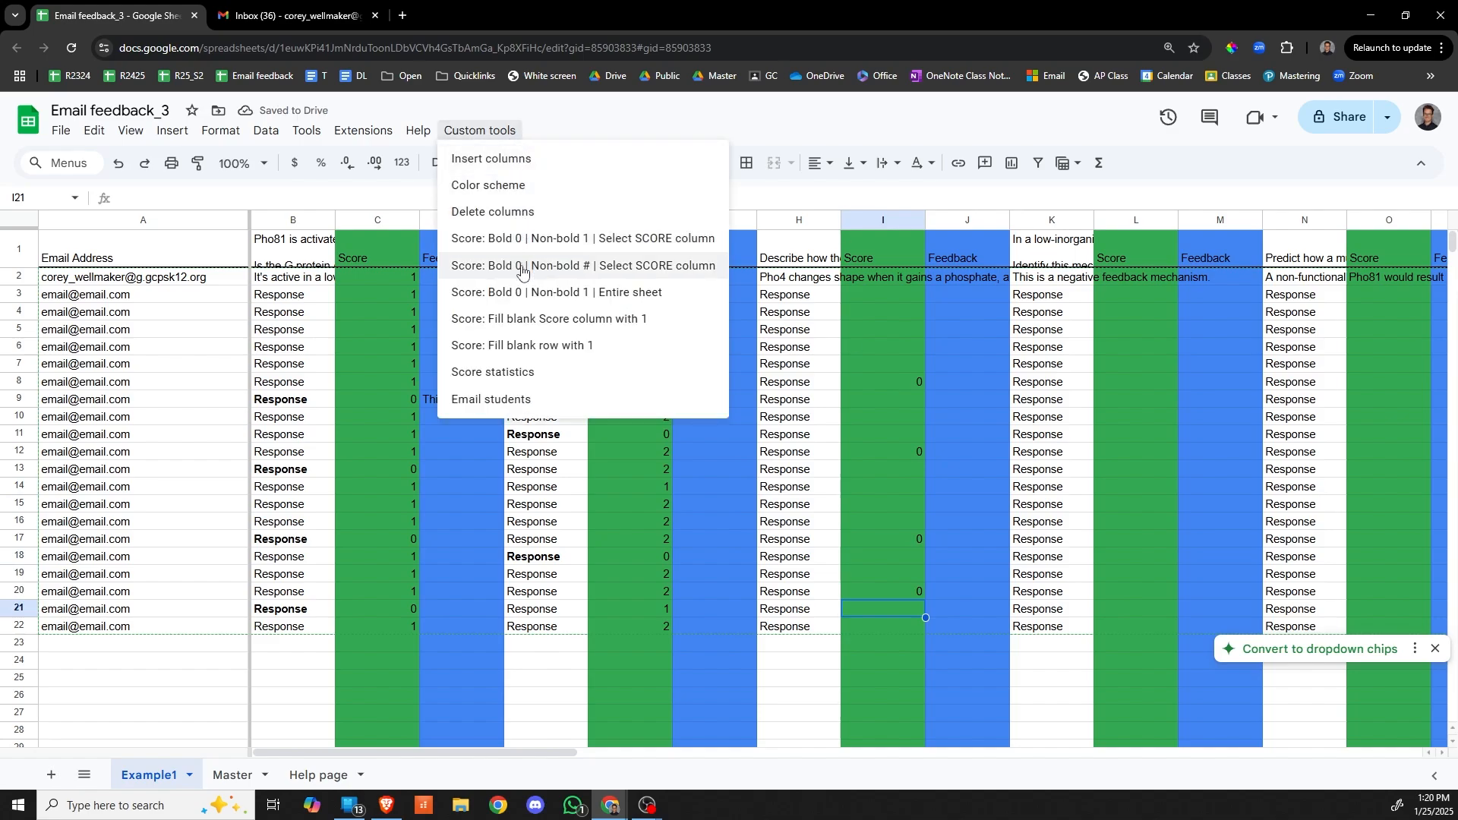
click(526, 328)
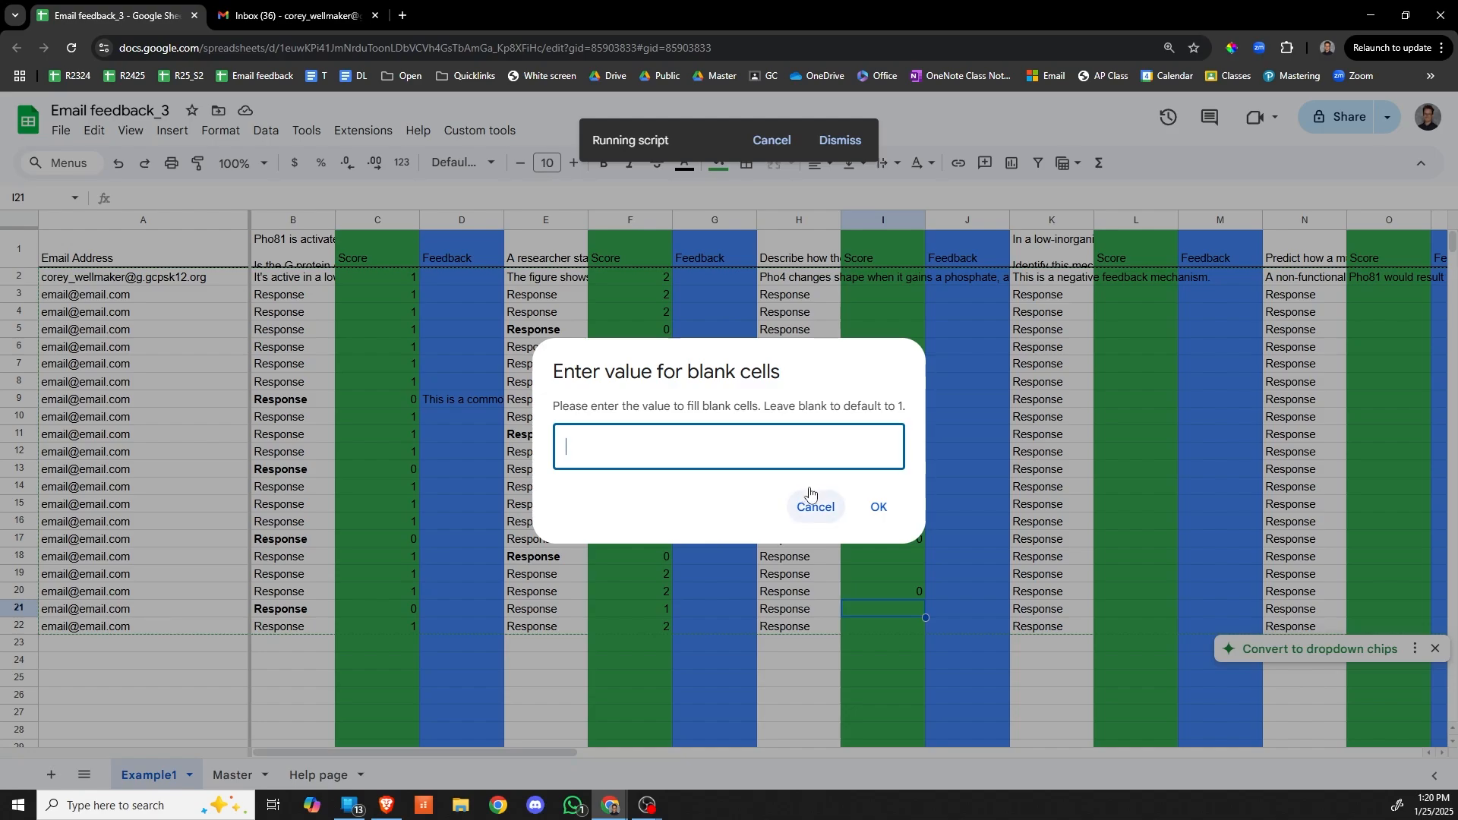
click(884, 507)
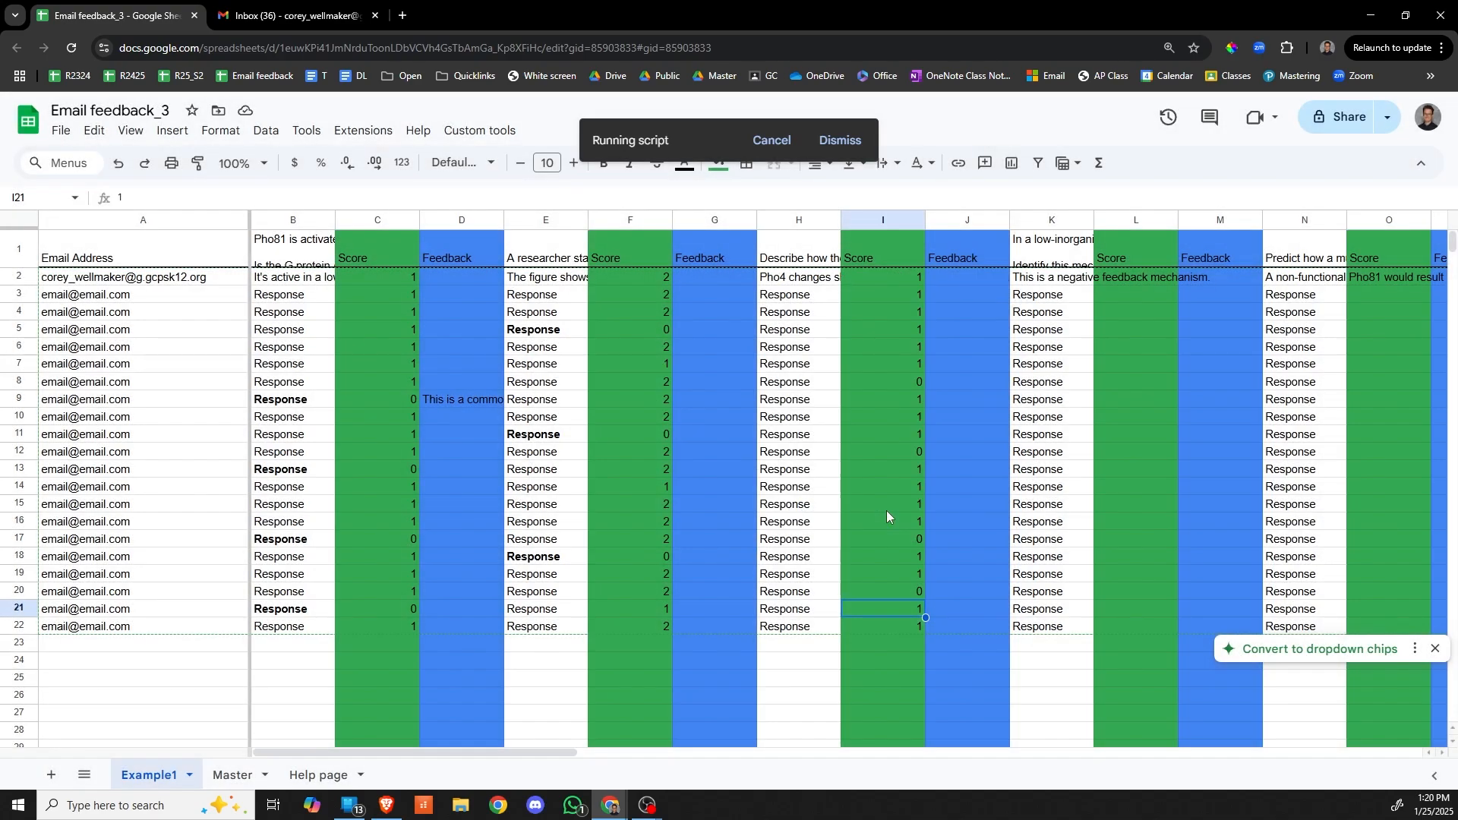
click(908, 293)
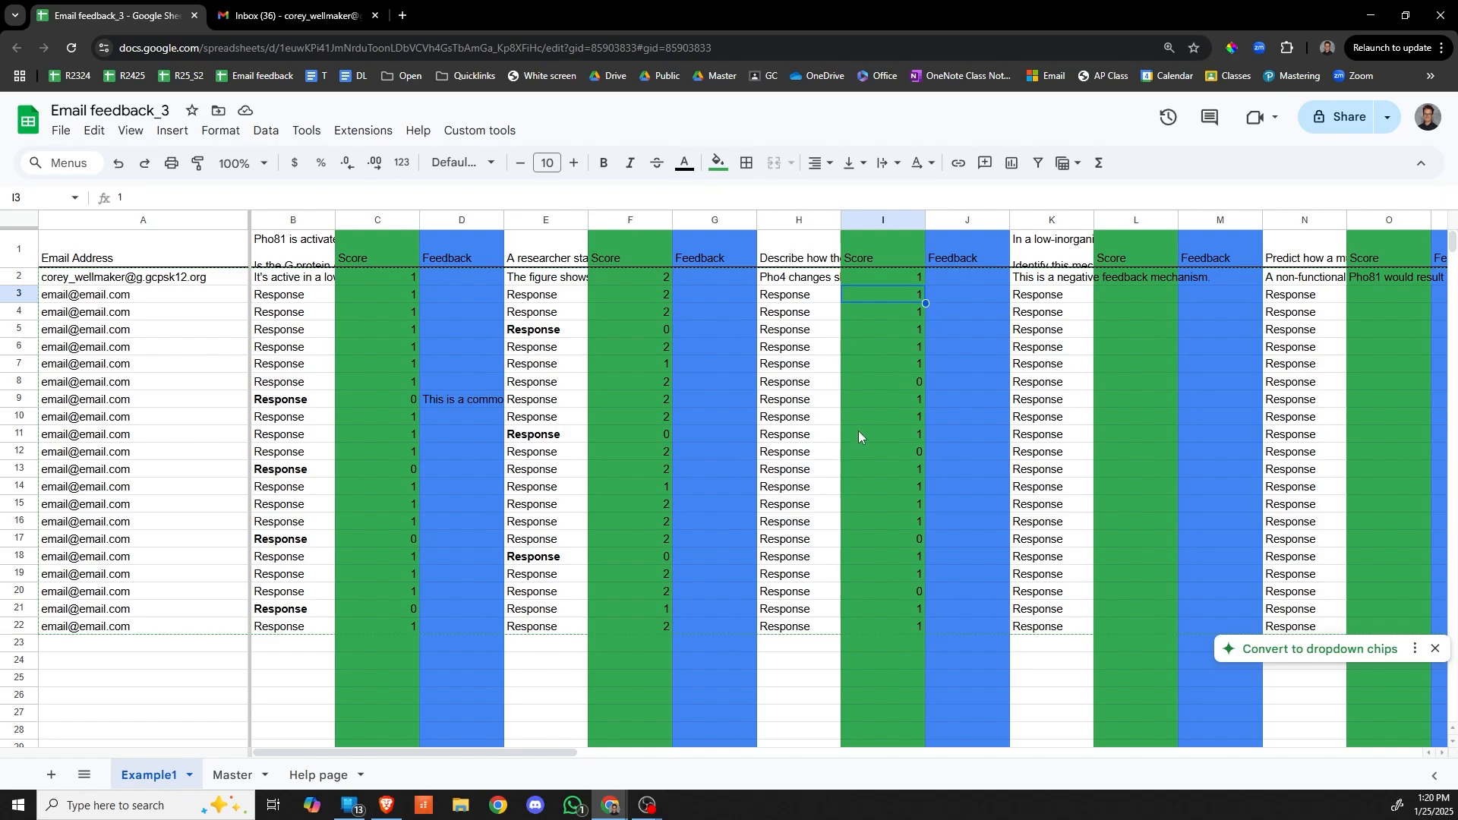
Bold the fourth question's responses in K12 and K17 and the fifth question's responses in N7 and N15
click(1038, 451)
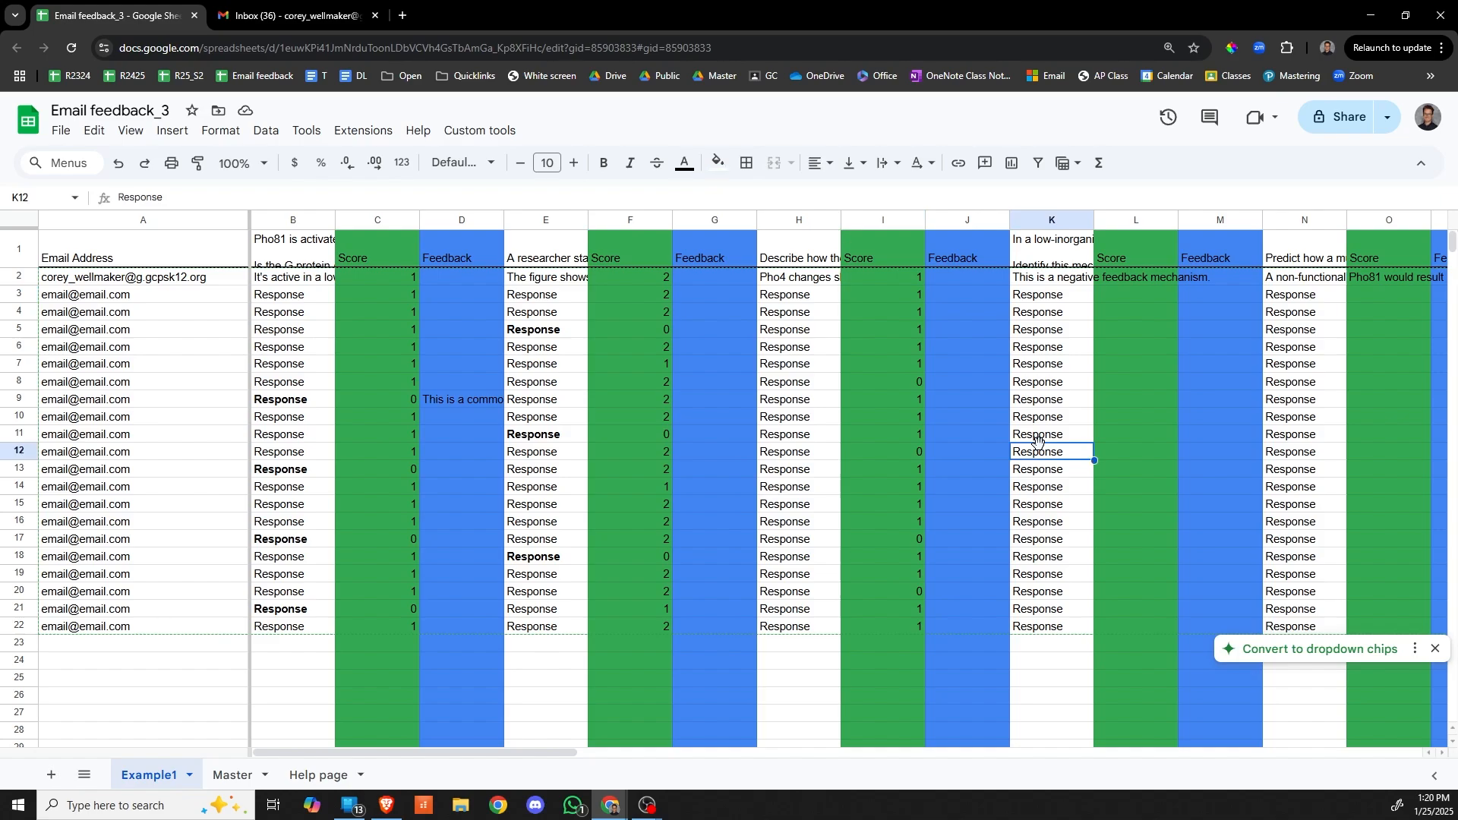
key(ctrl+b)
click(1046, 541)
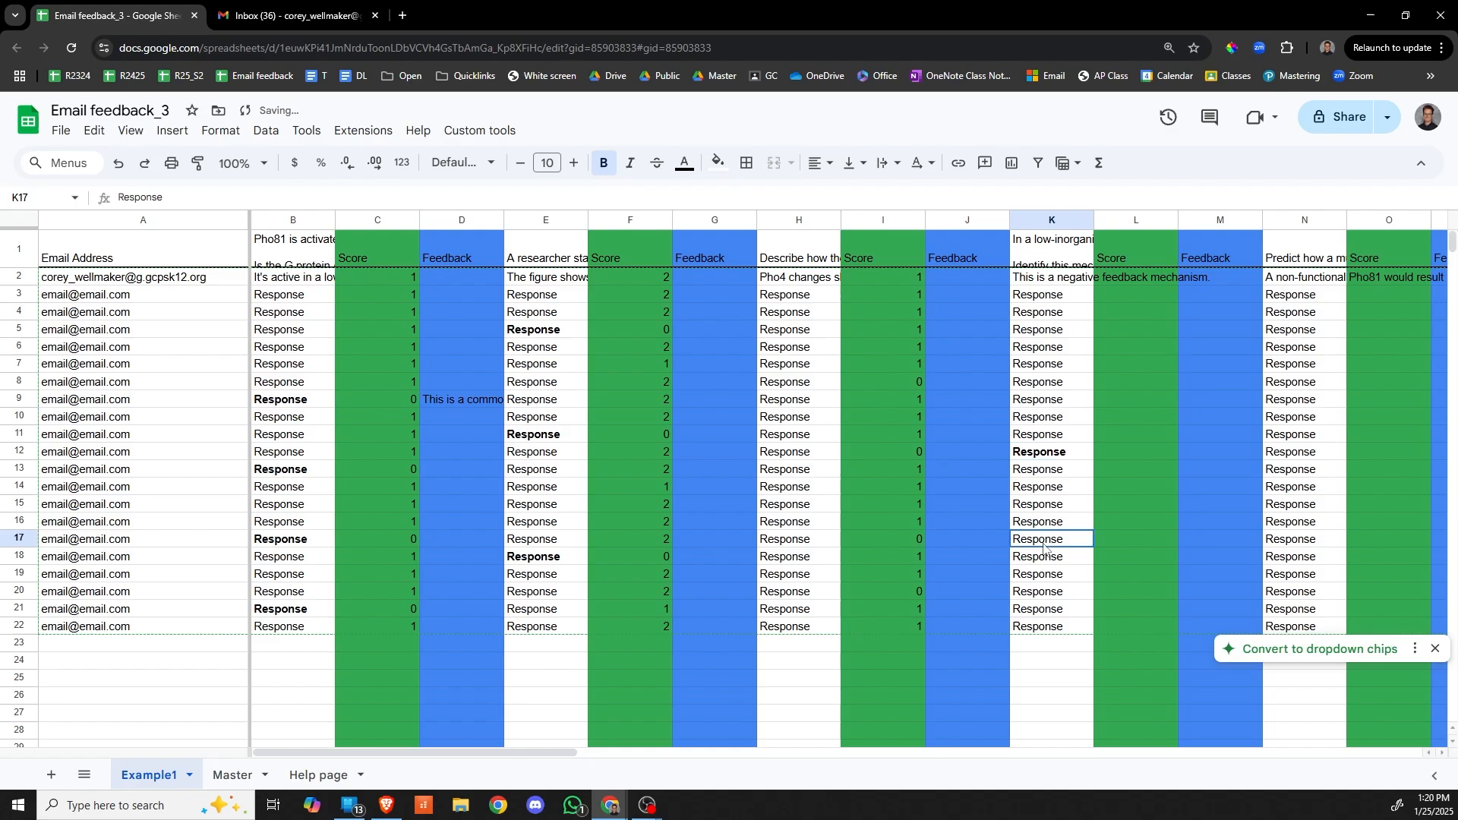
key(ctrl+b)
click(1310, 365)
key(ctrl+b)
click(1303, 508)
key(ctrl+b)
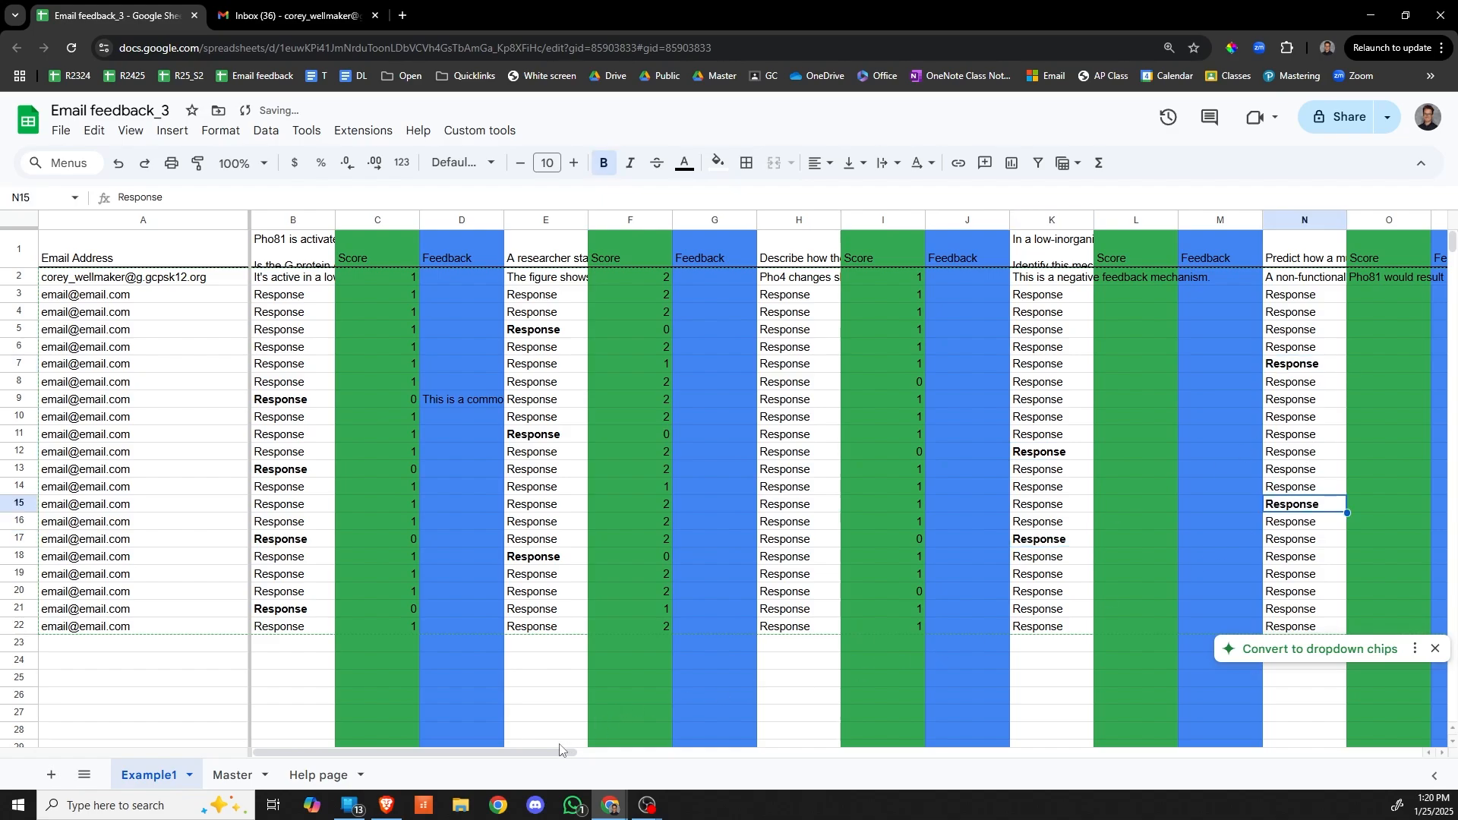
Bold the response in cell Q14 and the responses in cells T6, T15 and T19
drag(558, 752, 759, 778)
click(828, 487)
key(ctrl+b)
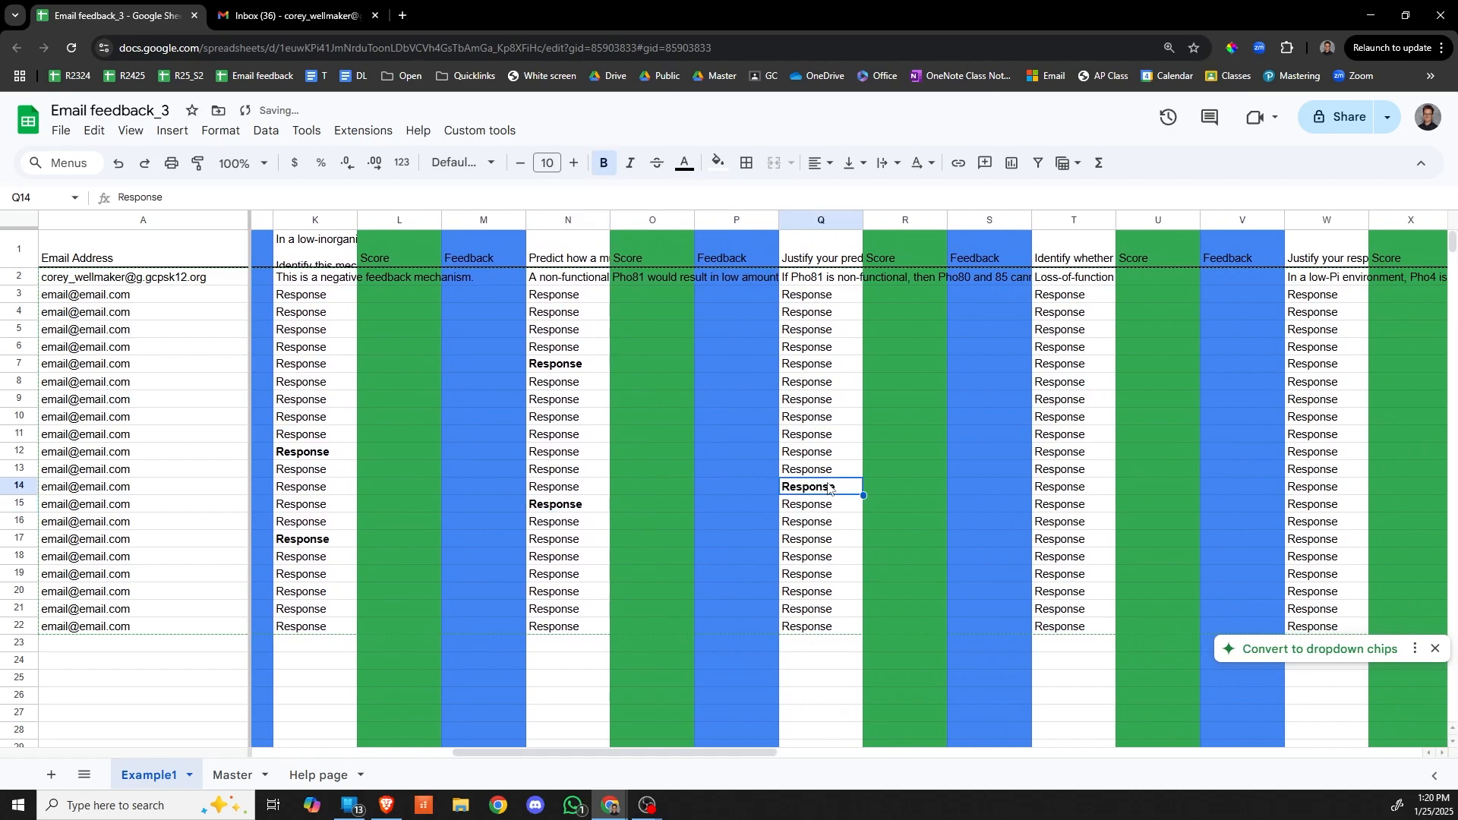
click(1057, 348)
key(ctrl+b)
click(1073, 505)
key(ctrl+b)
click(1079, 577)
key(ctrl+b)
Bold the responses in cells W7, W12, W17 and W21
click(1329, 364)
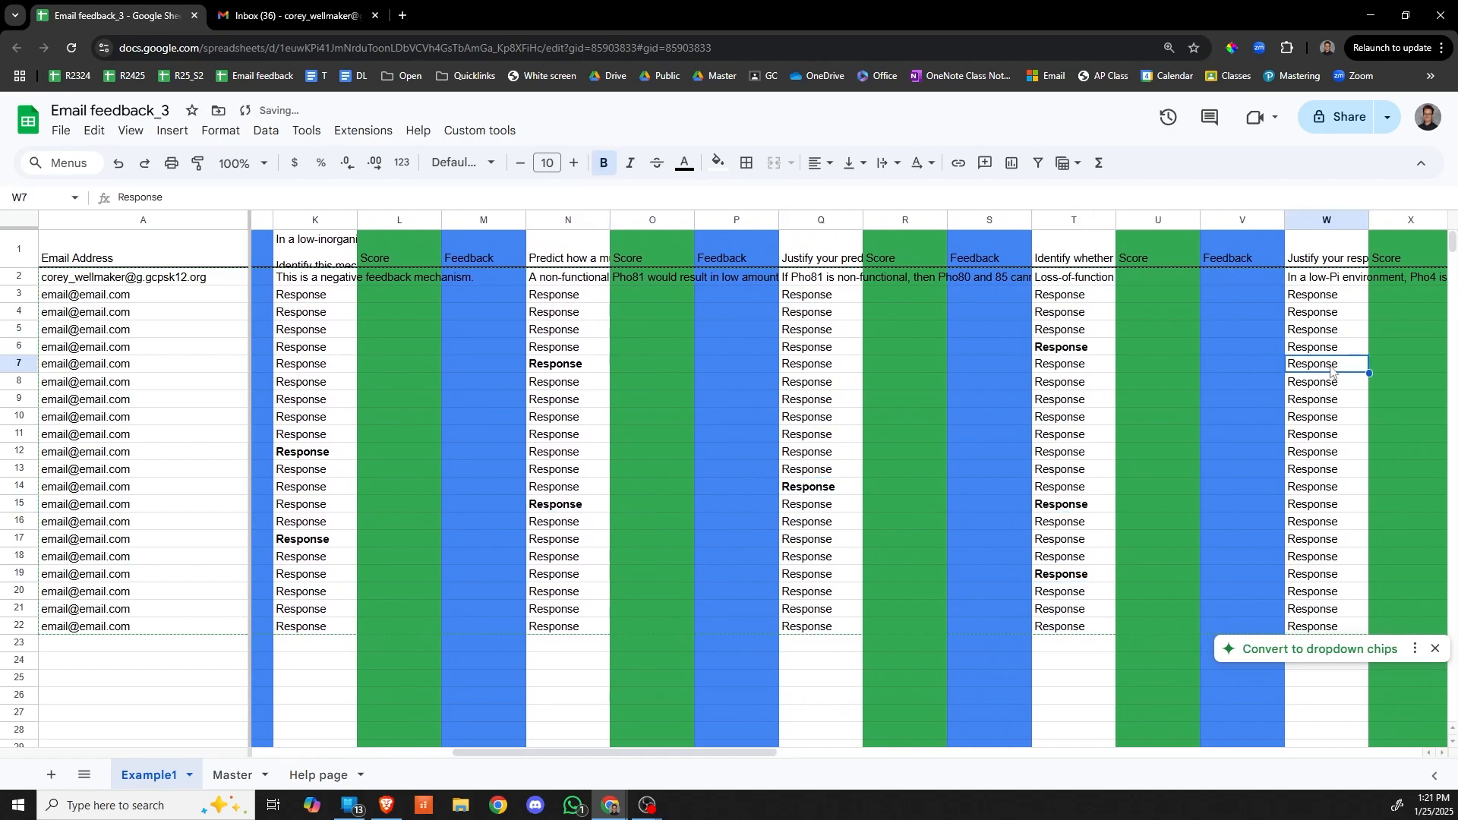
drag(650, 754, 782, 759)
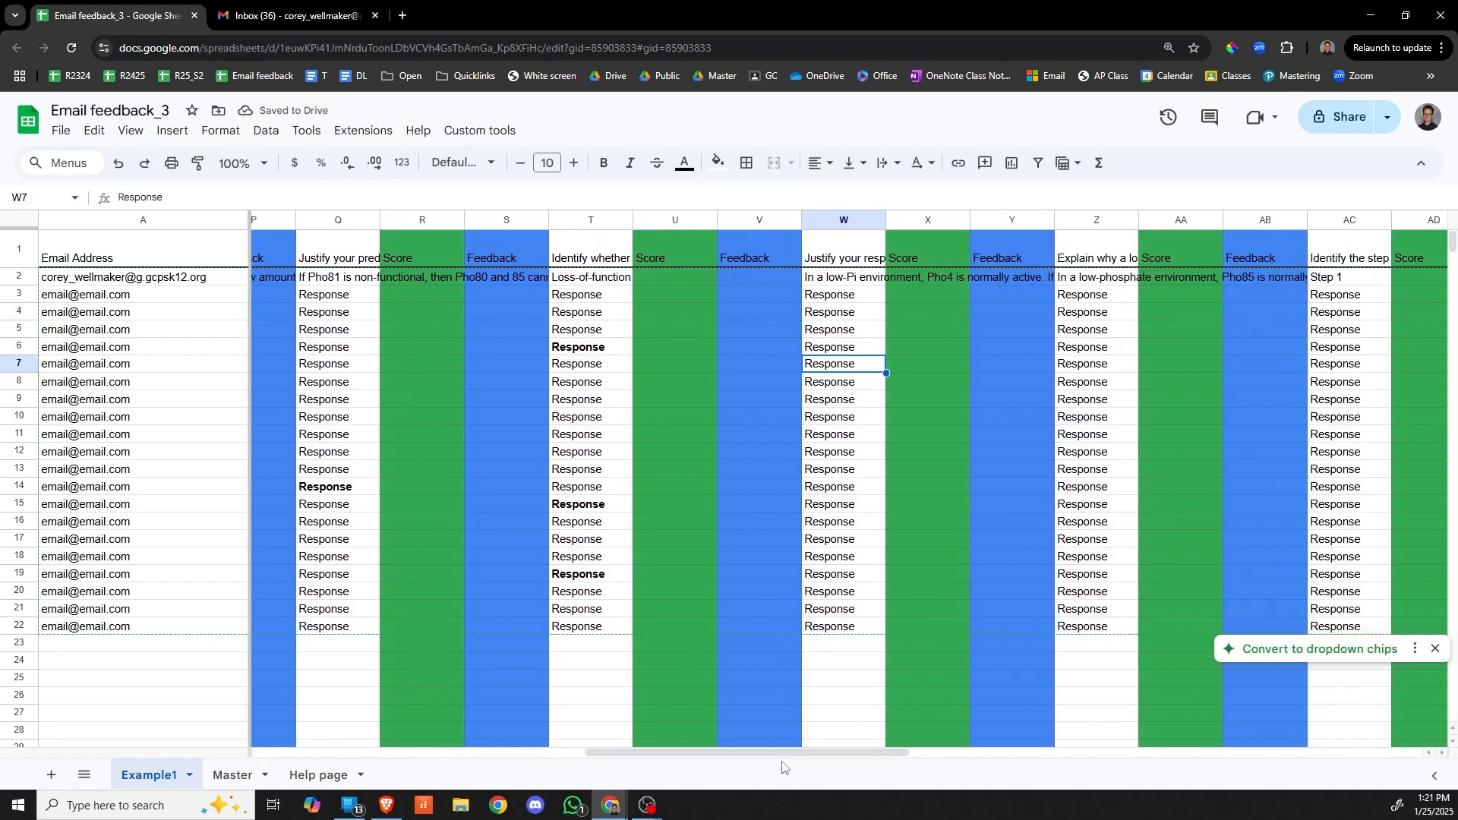
key(ctrl+b)
click(839, 454)
key(ctrl+b)
click(843, 541)
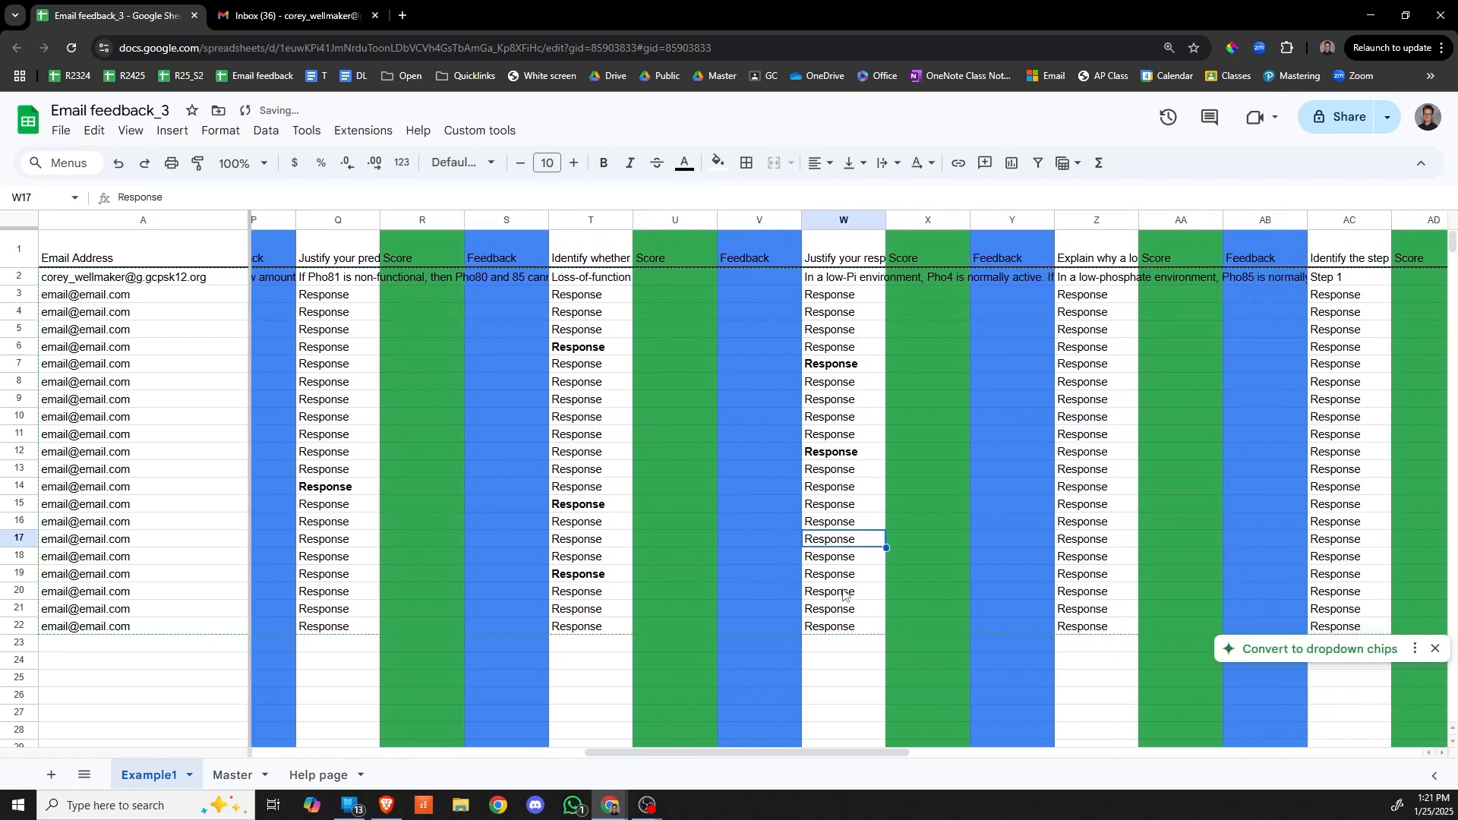
key(ctrl+b)
click(847, 609)
key(ctrl+b)
Bold the responses in cells Z5, Z14 and Z19
click(1101, 351)
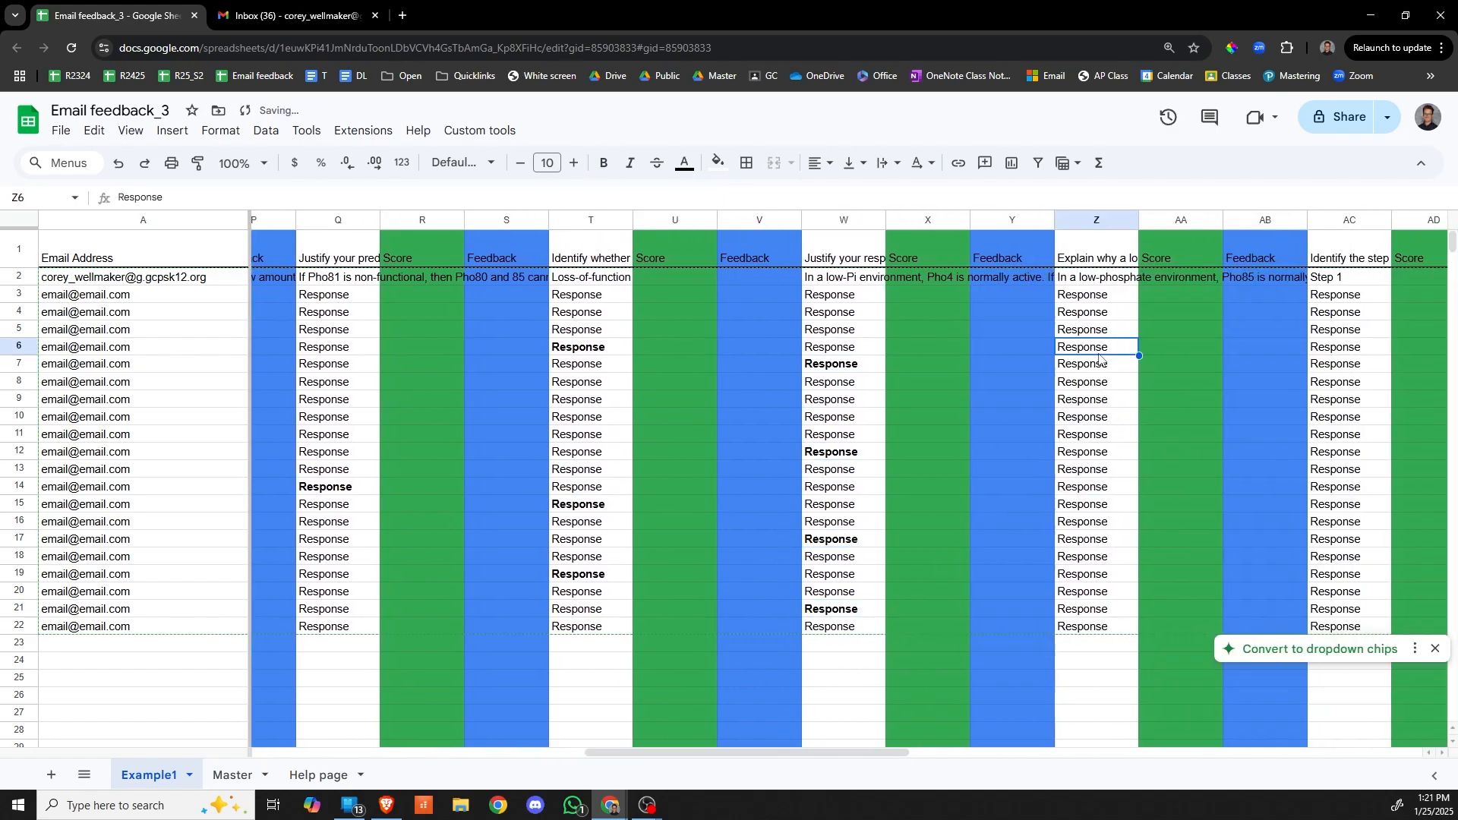
click(1099, 334)
key(ctrl+b)
click(1086, 487)
key(ctrl+b)
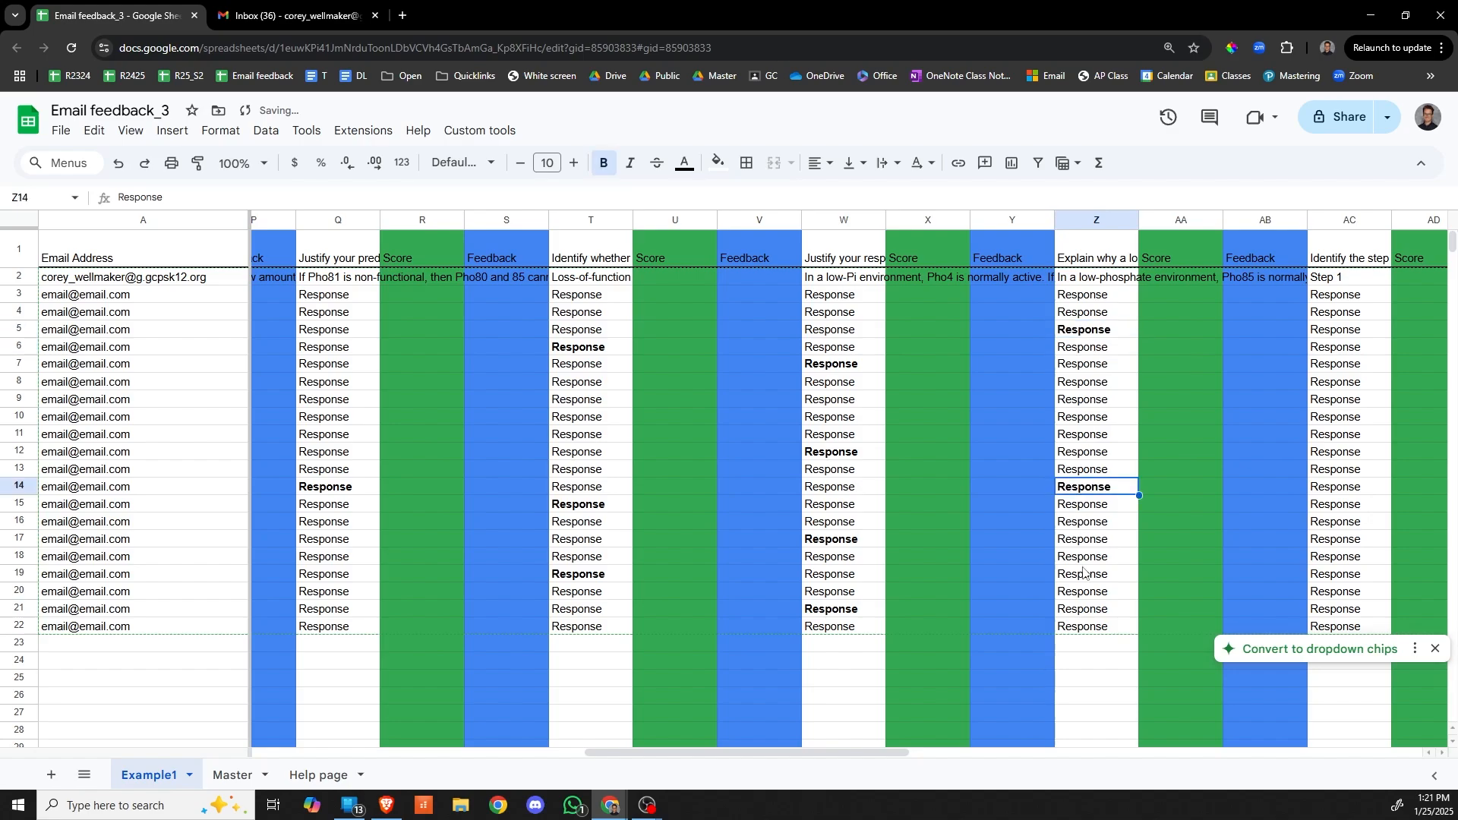
click(1084, 574)
key(ctrl+b)
Bold the responses in the cell range AC10:AC14
drag(709, 753, 875, 760)
drag(752, 417, 752, 486)
key(ctrl+b)
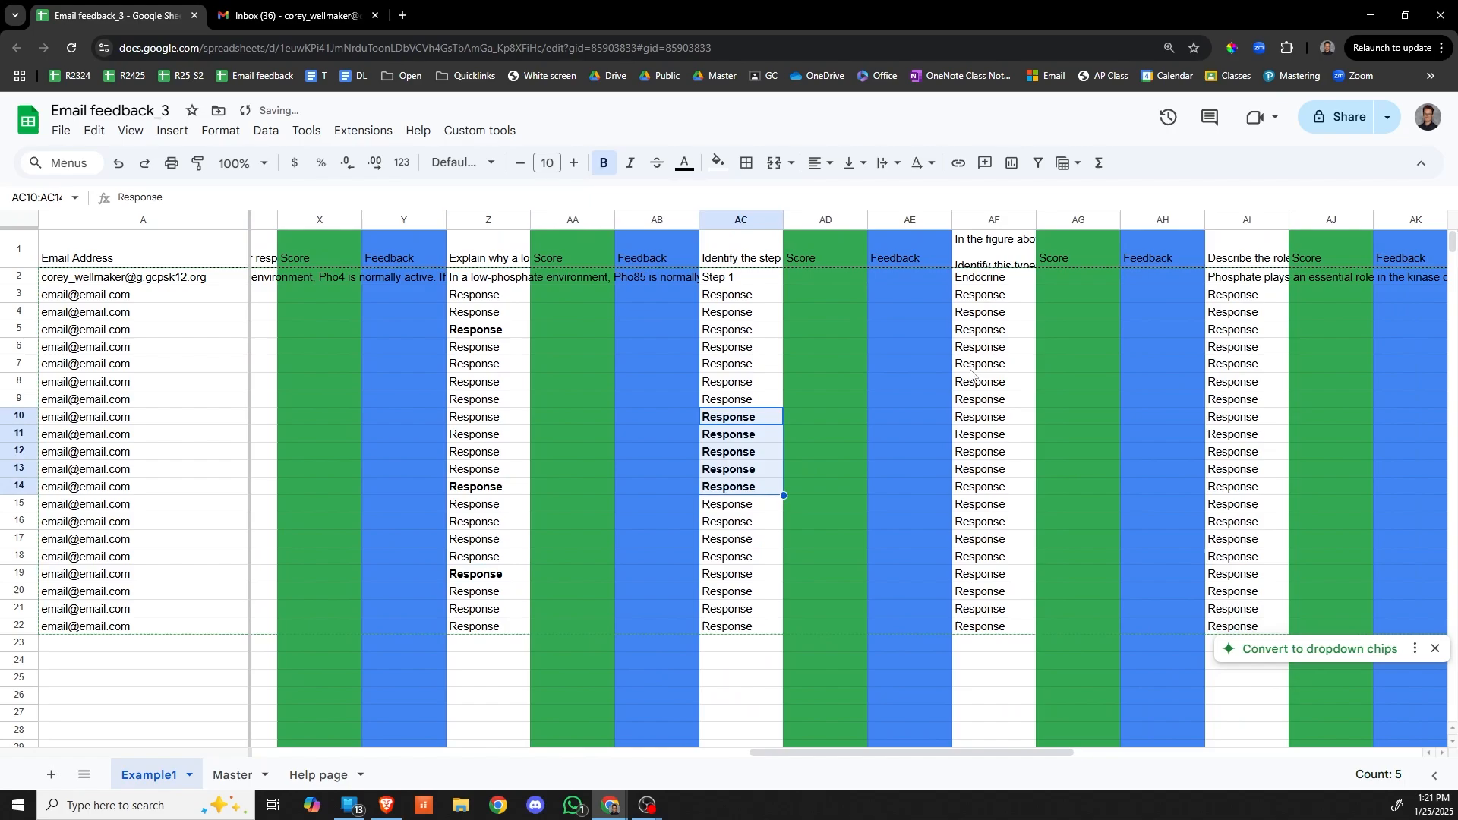
Bold the responses in AF6 and AF19 and the response in AI10
click(991, 347)
key(ctrl+b)
click(997, 576)
key(ctrl+b)
click(1245, 417)
key(ctrl+b)
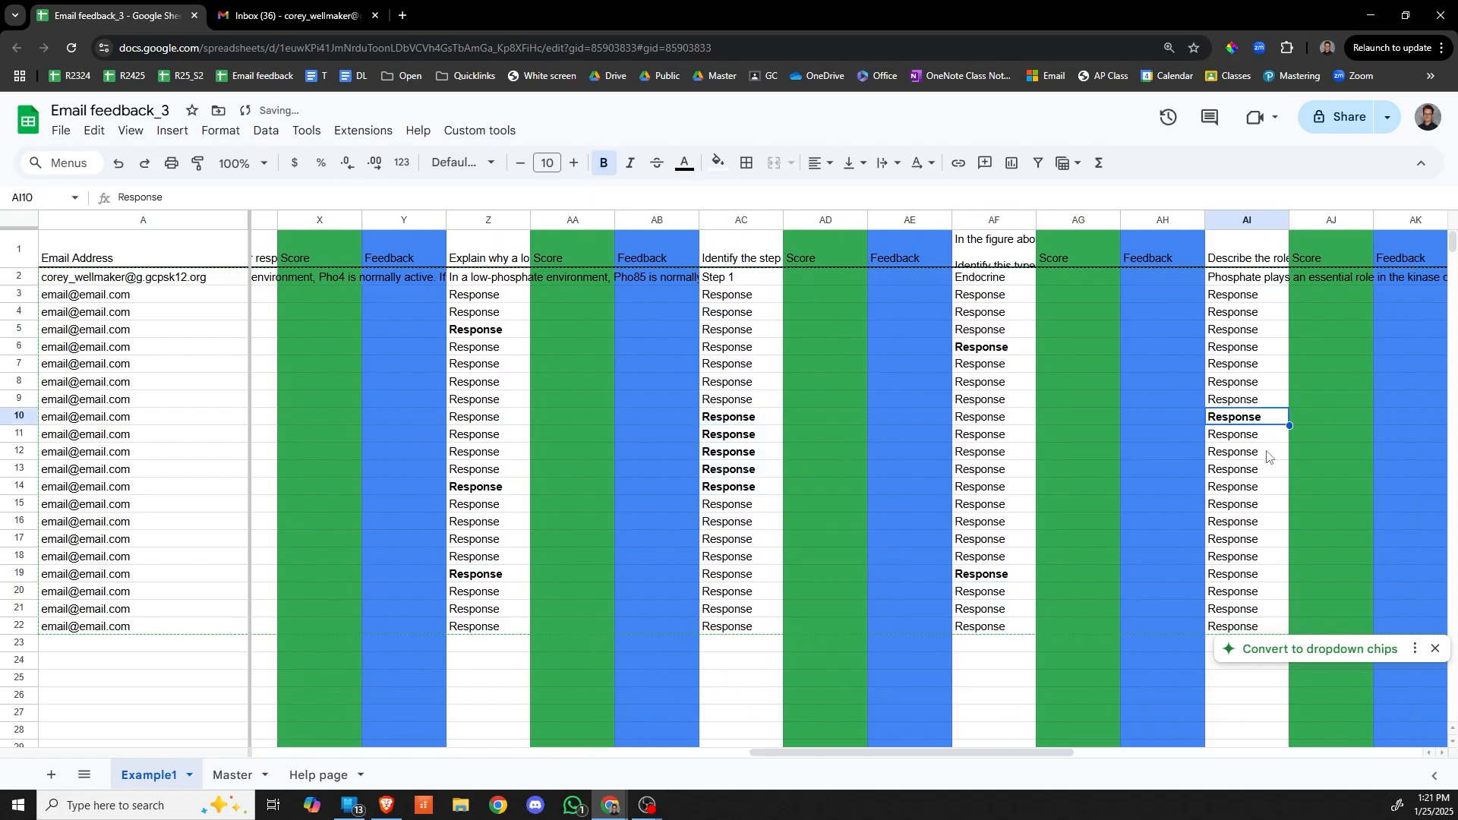
Score the entire sheet with the custom tool that gives bold responses 0 and non-bold responses 1
drag(776, 754, 700, 764)
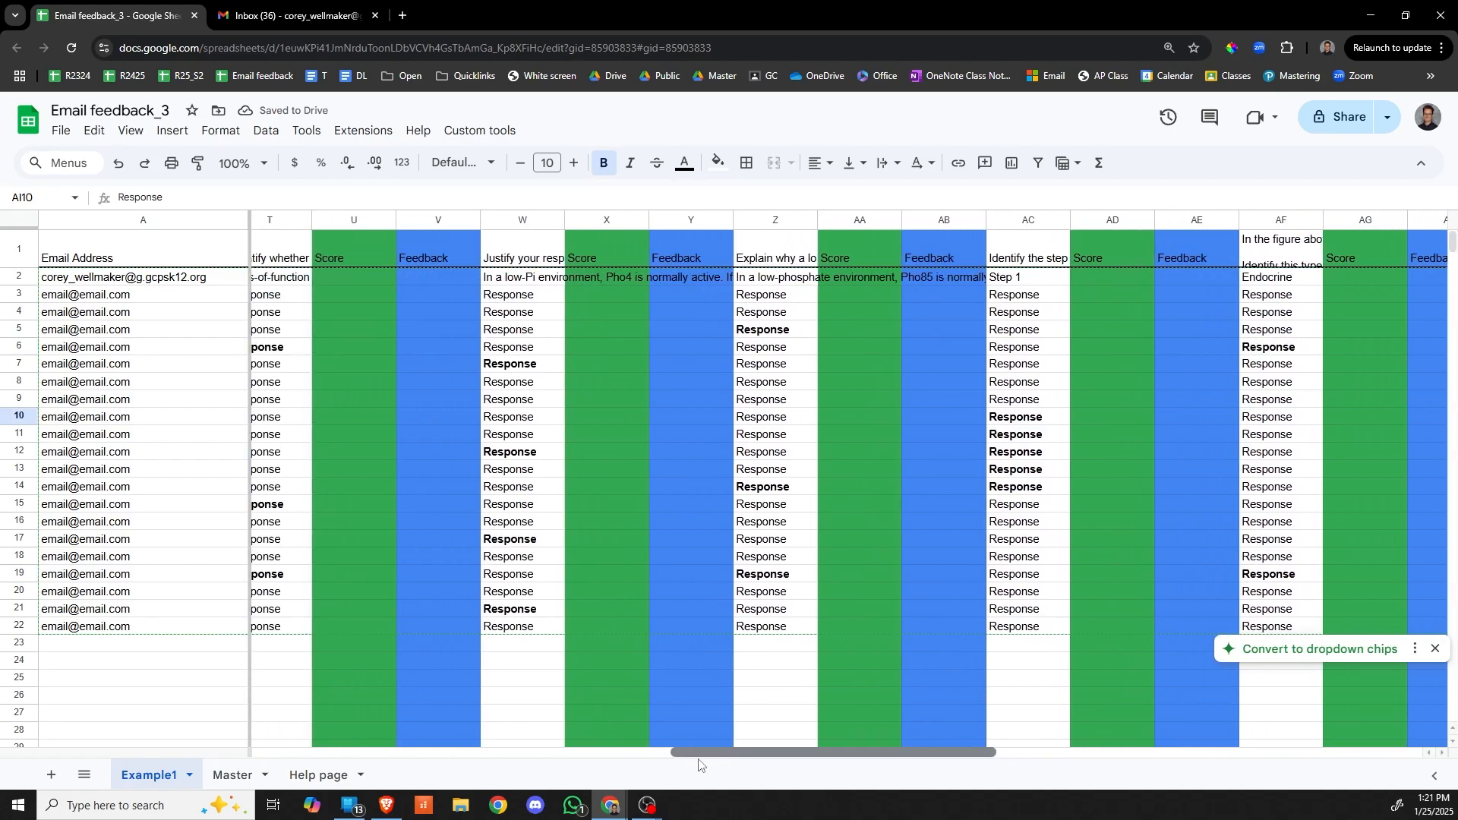
click(493, 134)
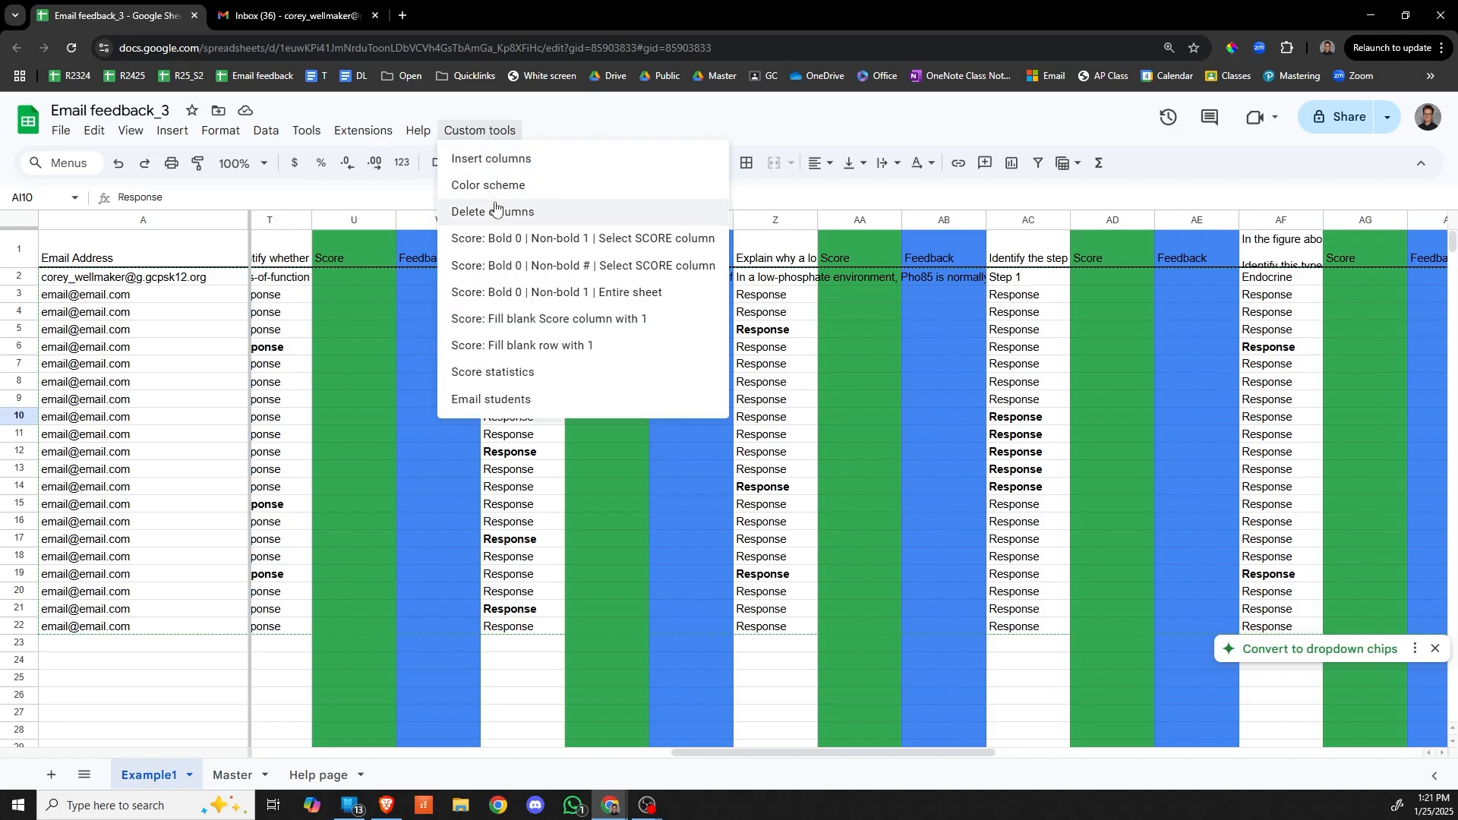
click(621, 300)
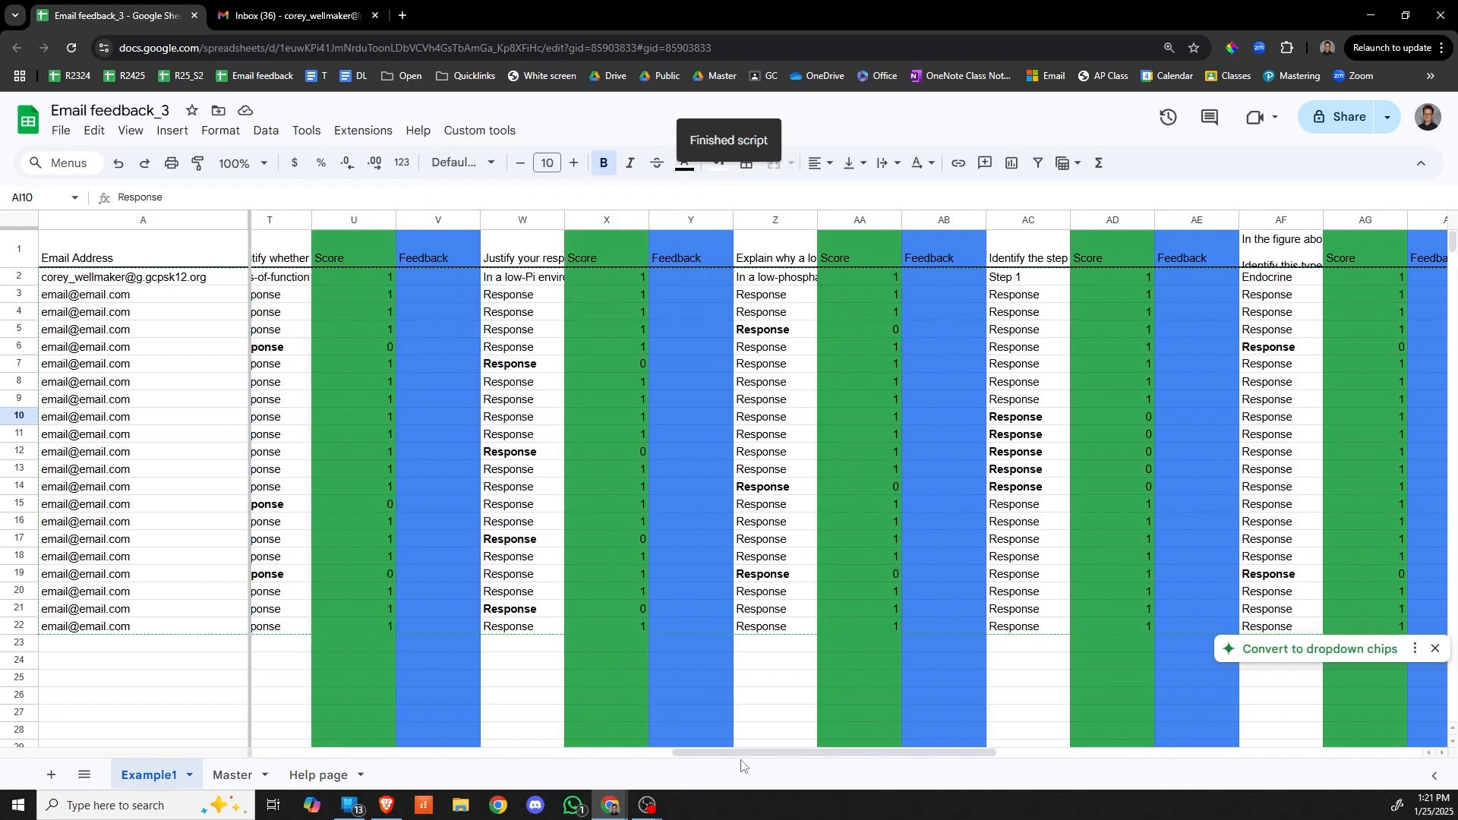
Compare the Score columns across the whole sheet with the bold and non-bold responses beside them
drag(742, 753, 319, 754)
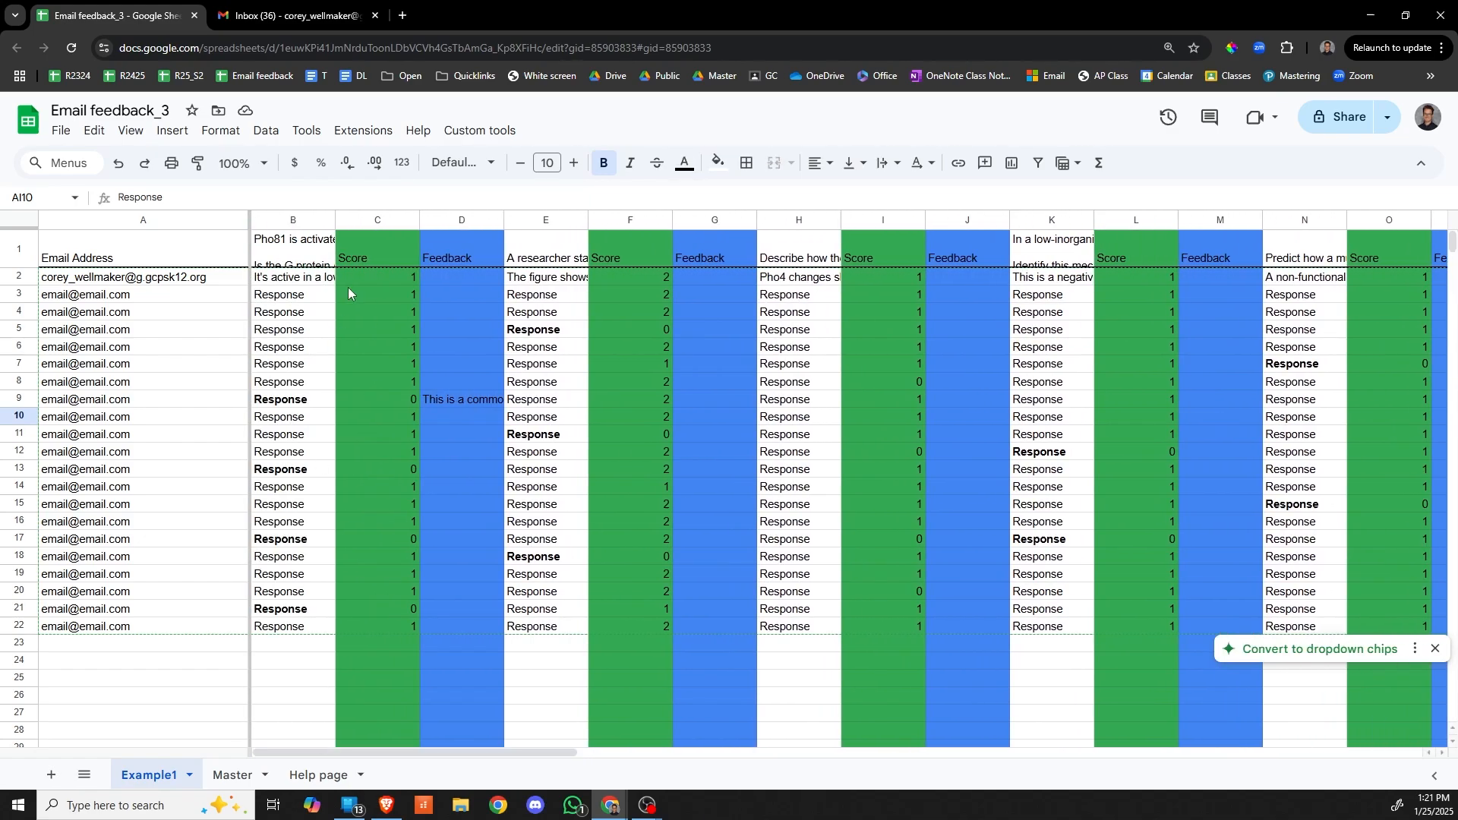
click(369, 225)
click(407, 343)
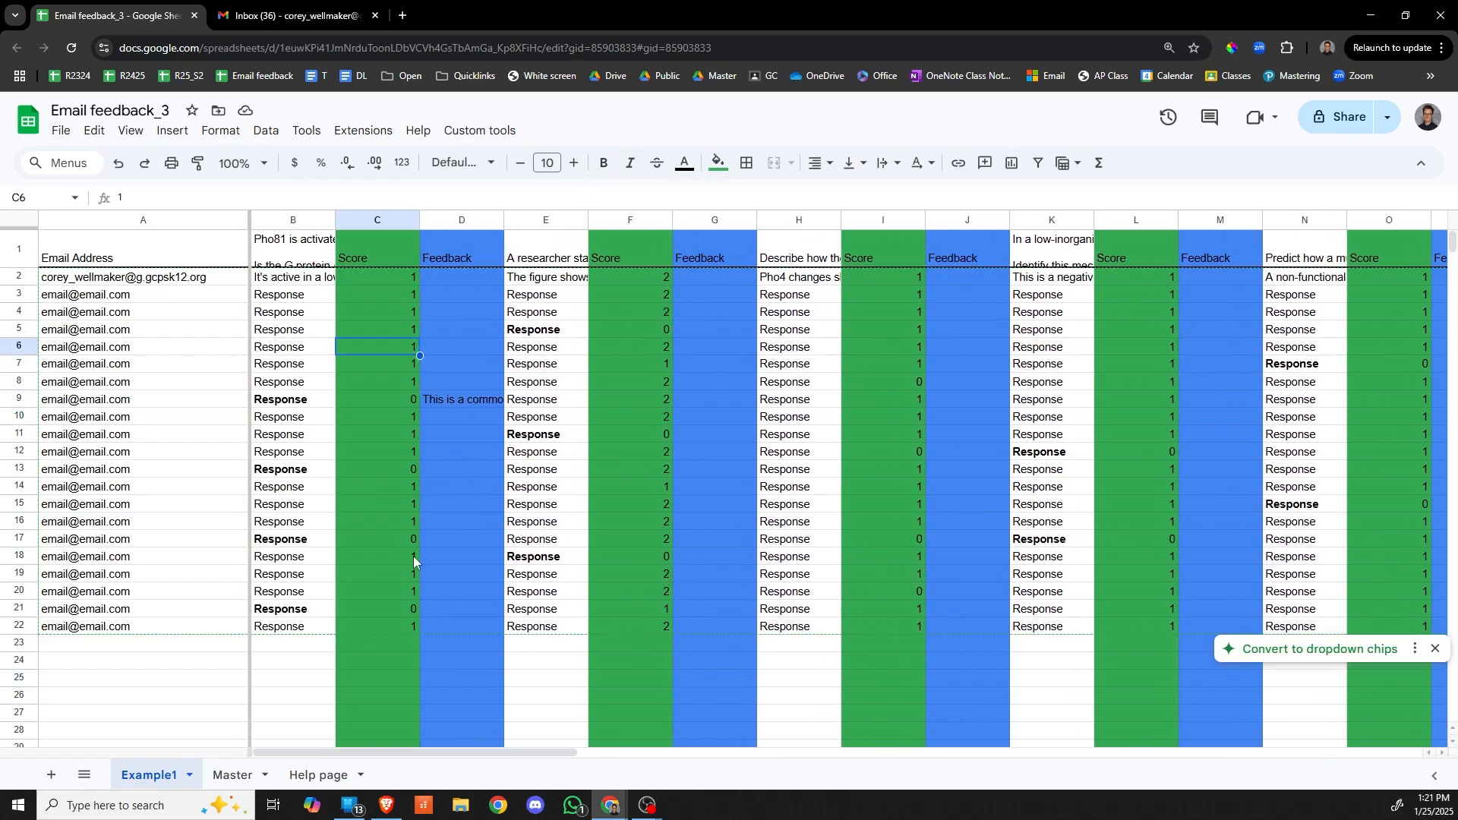
drag(566, 760, 881, 782)
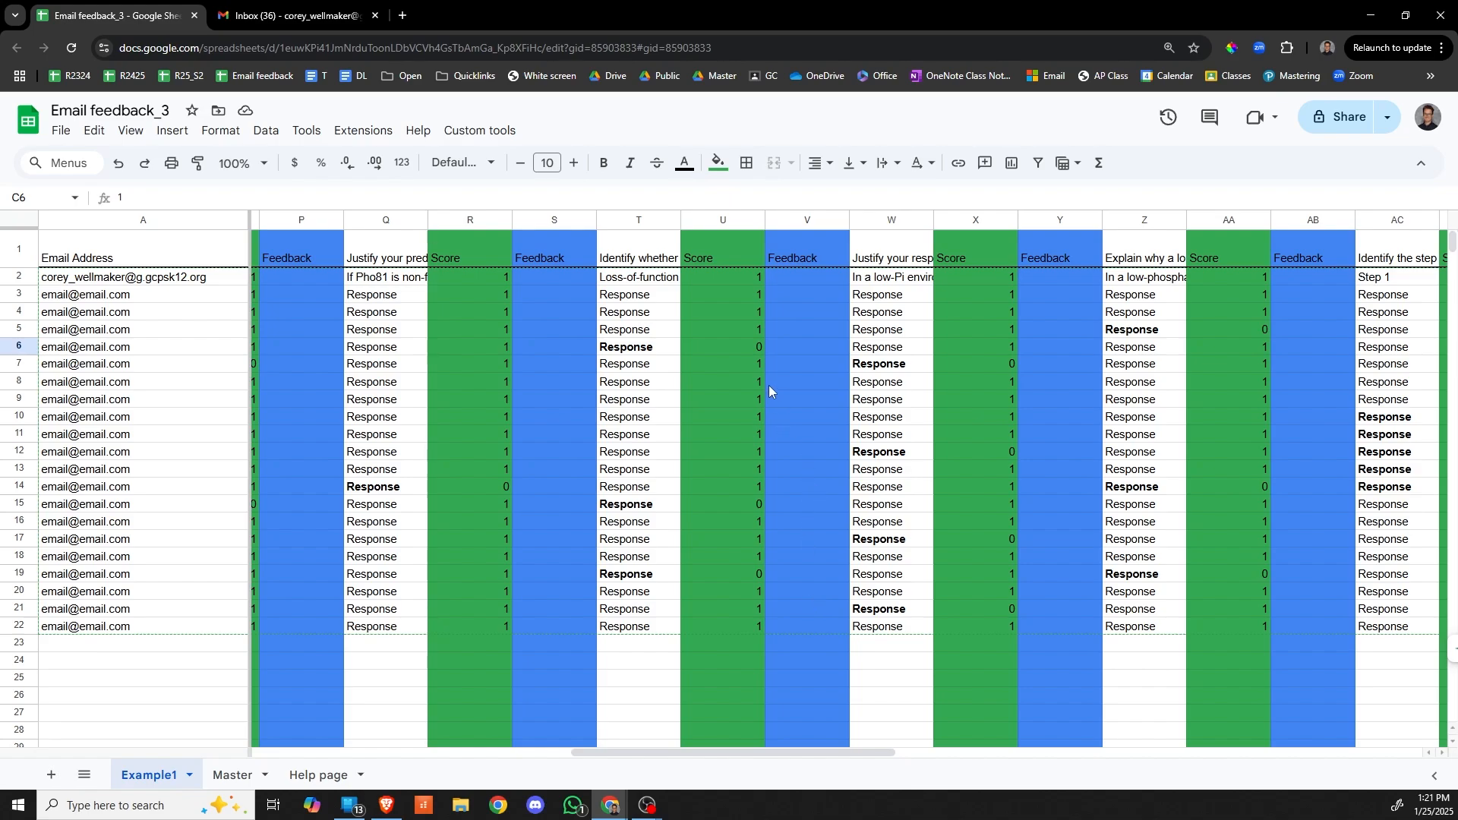
click(739, 350)
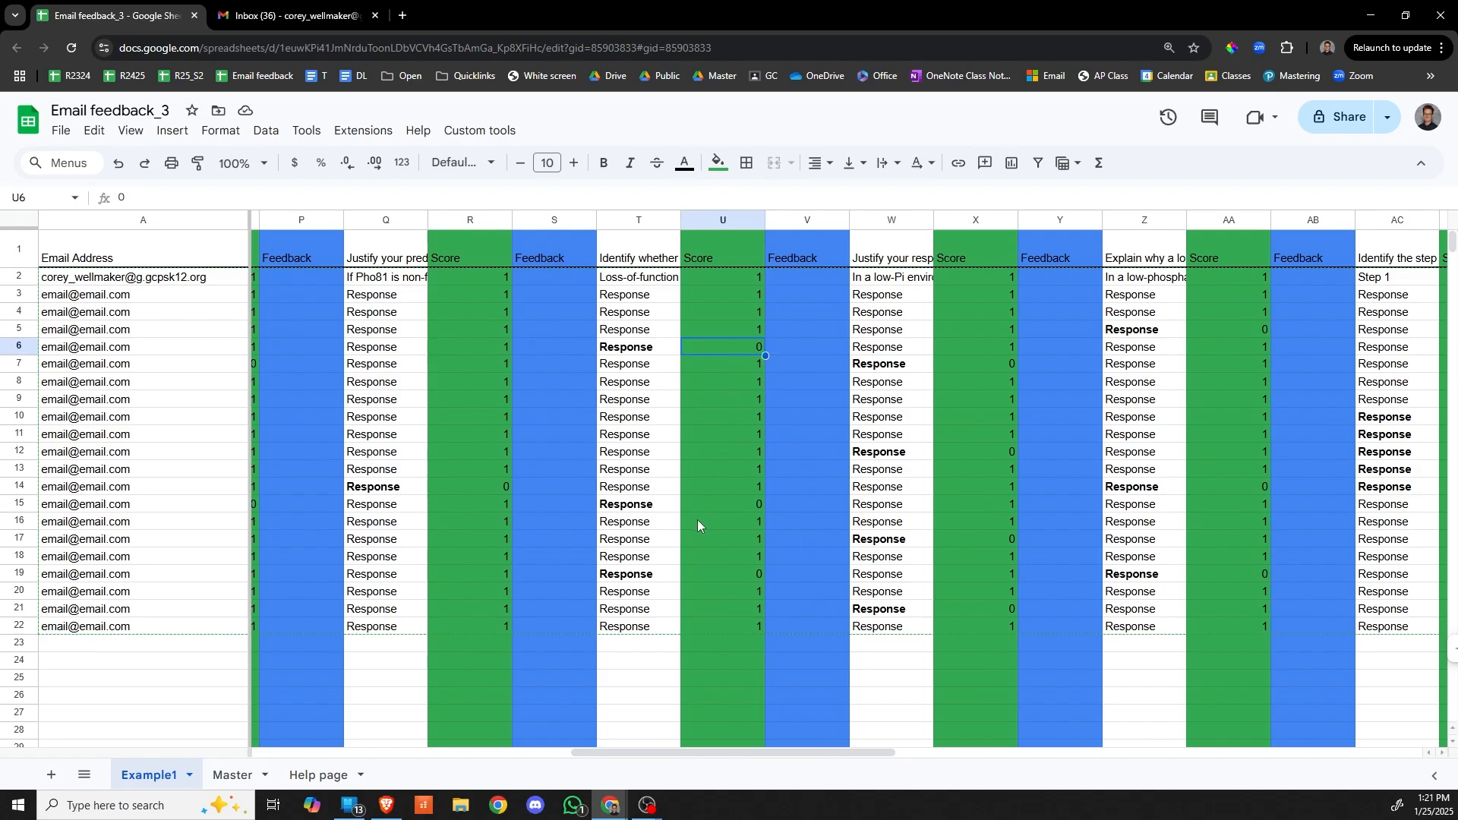
click(676, 470)
click(753, 468)
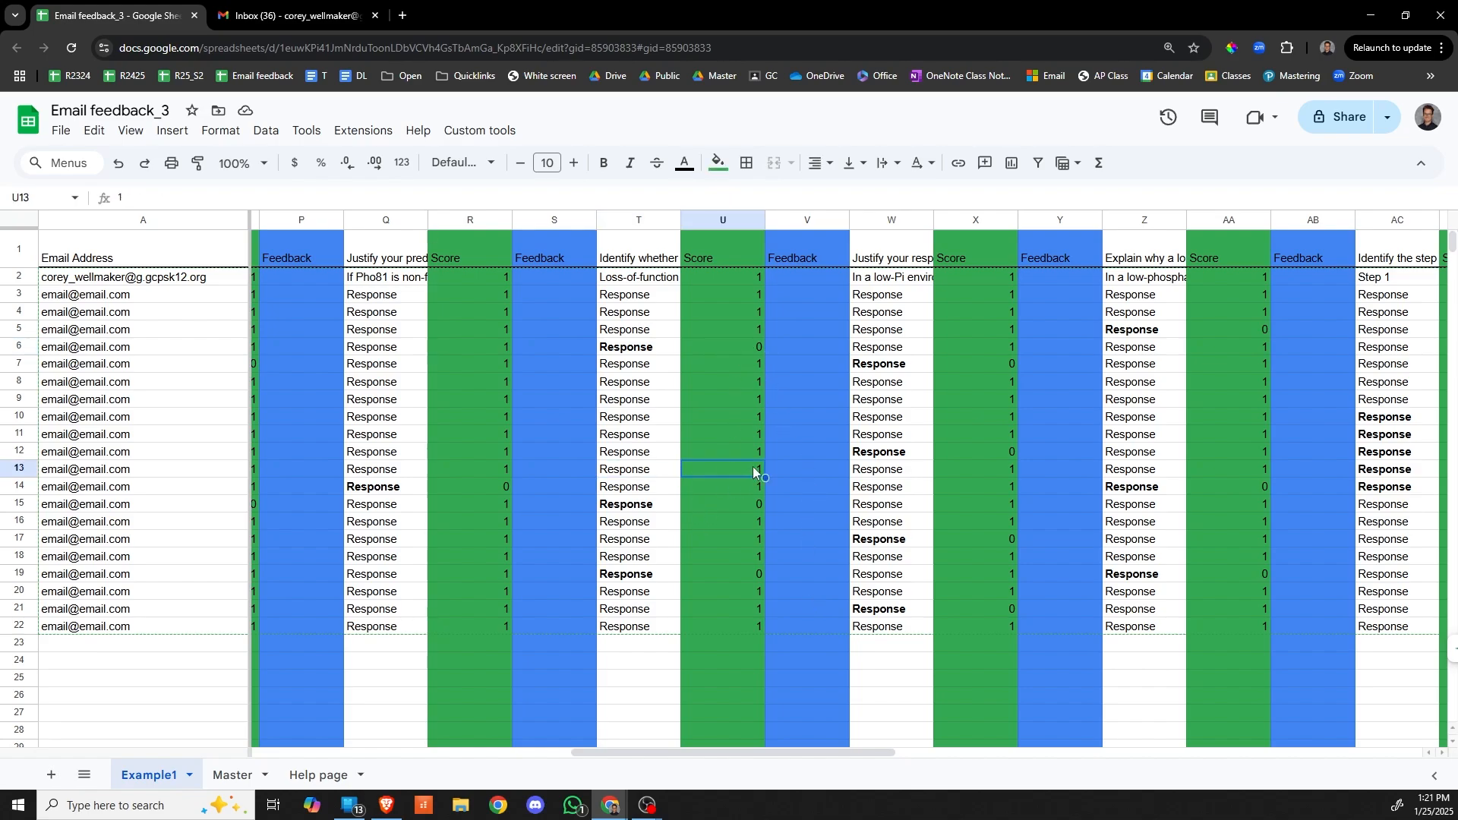
drag(763, 753, 1048, 760)
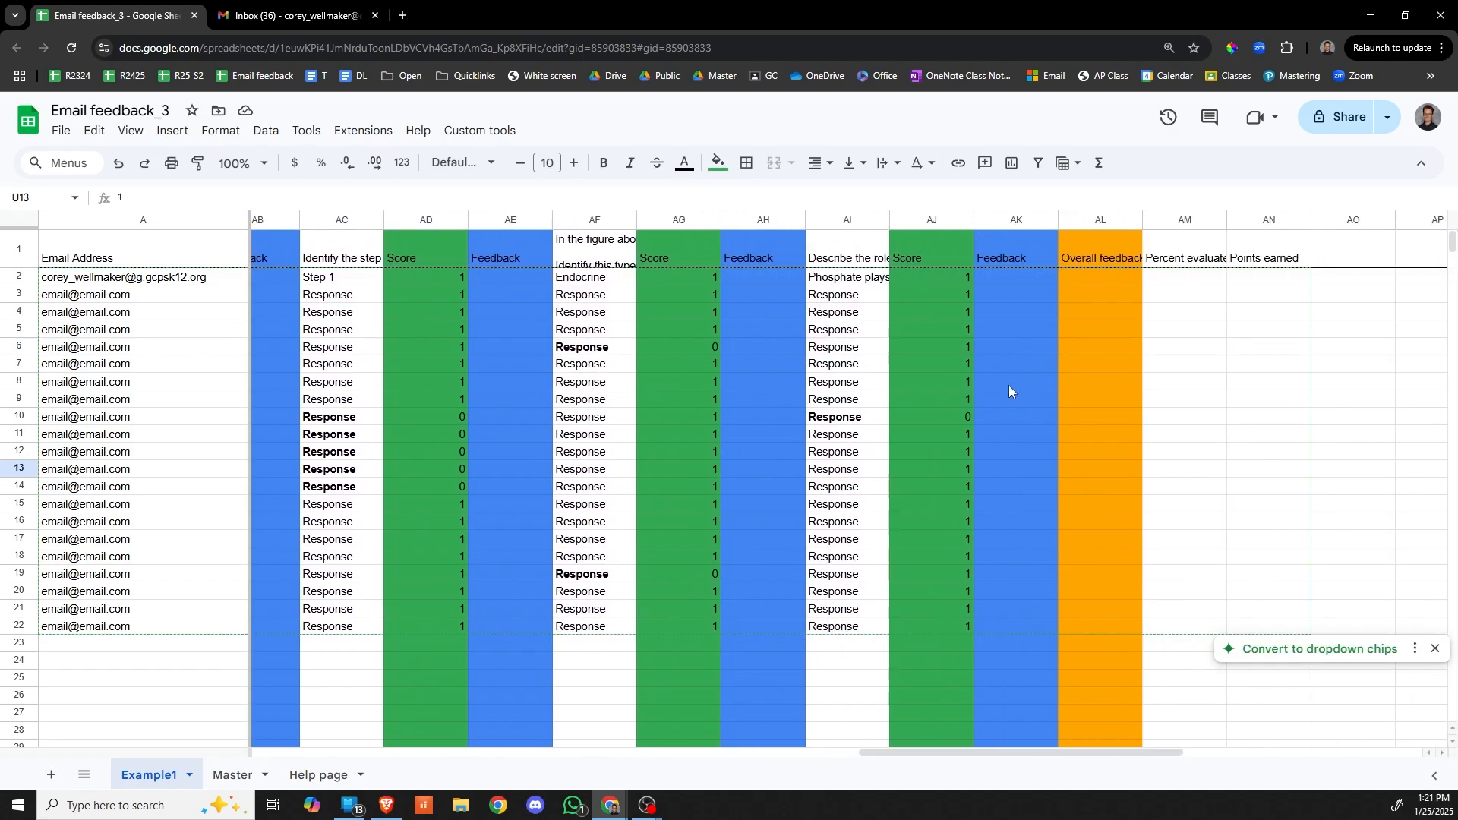
Run the custom Score statistics tool to fill the Percent evaluated and Points earned columns
click(480, 132)
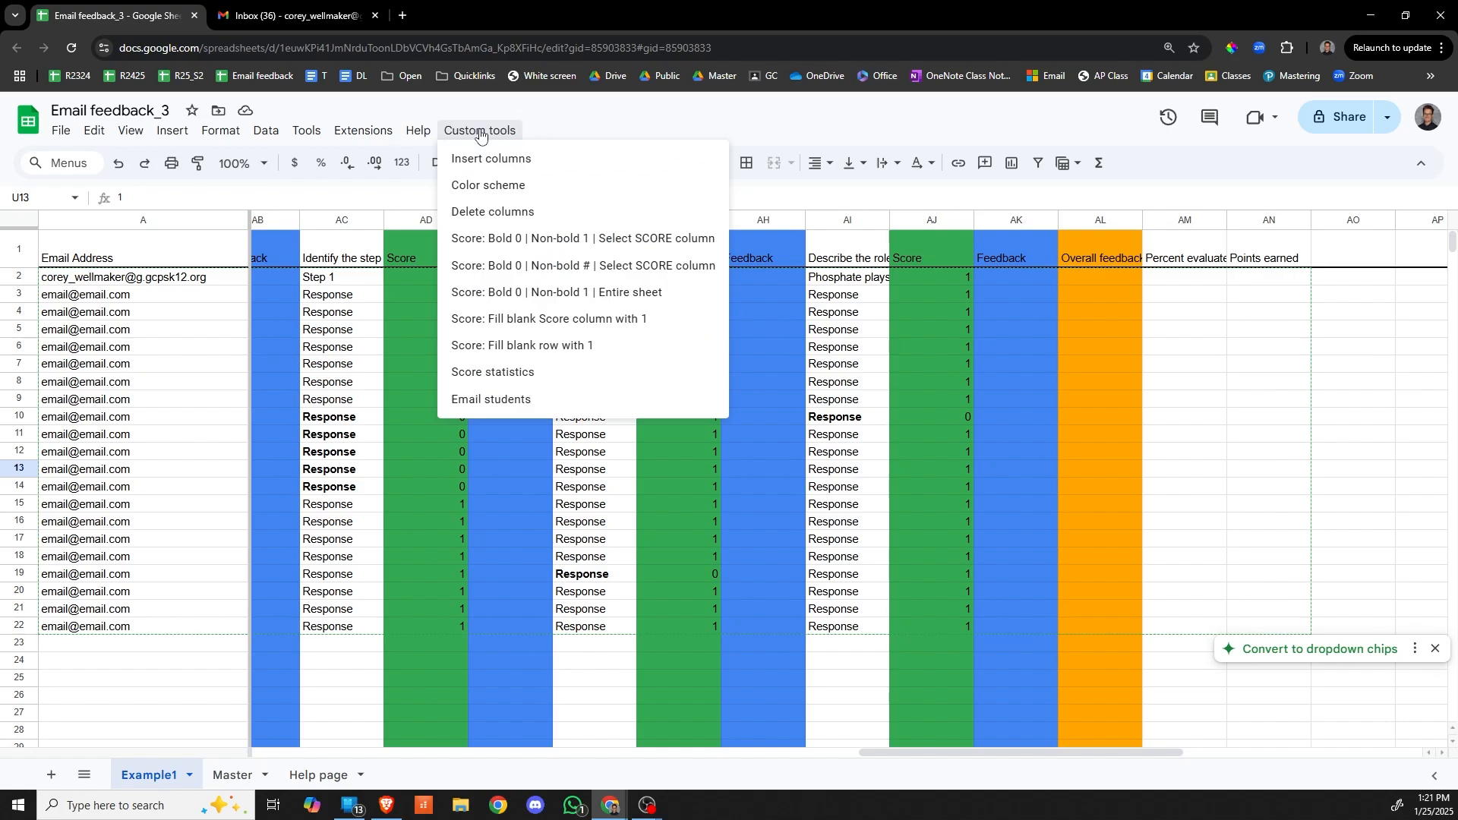
click(532, 376)
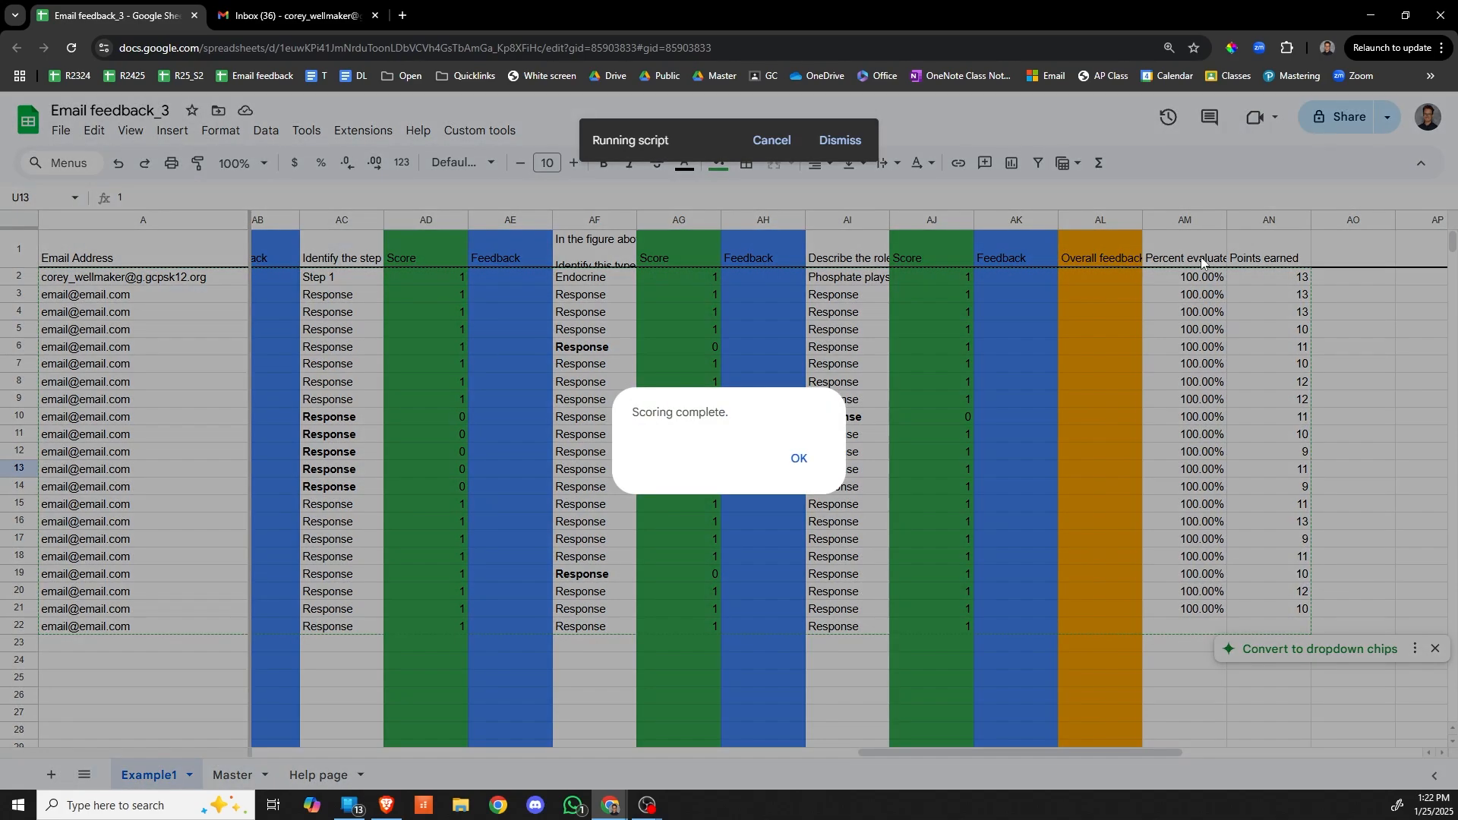
click(792, 457)
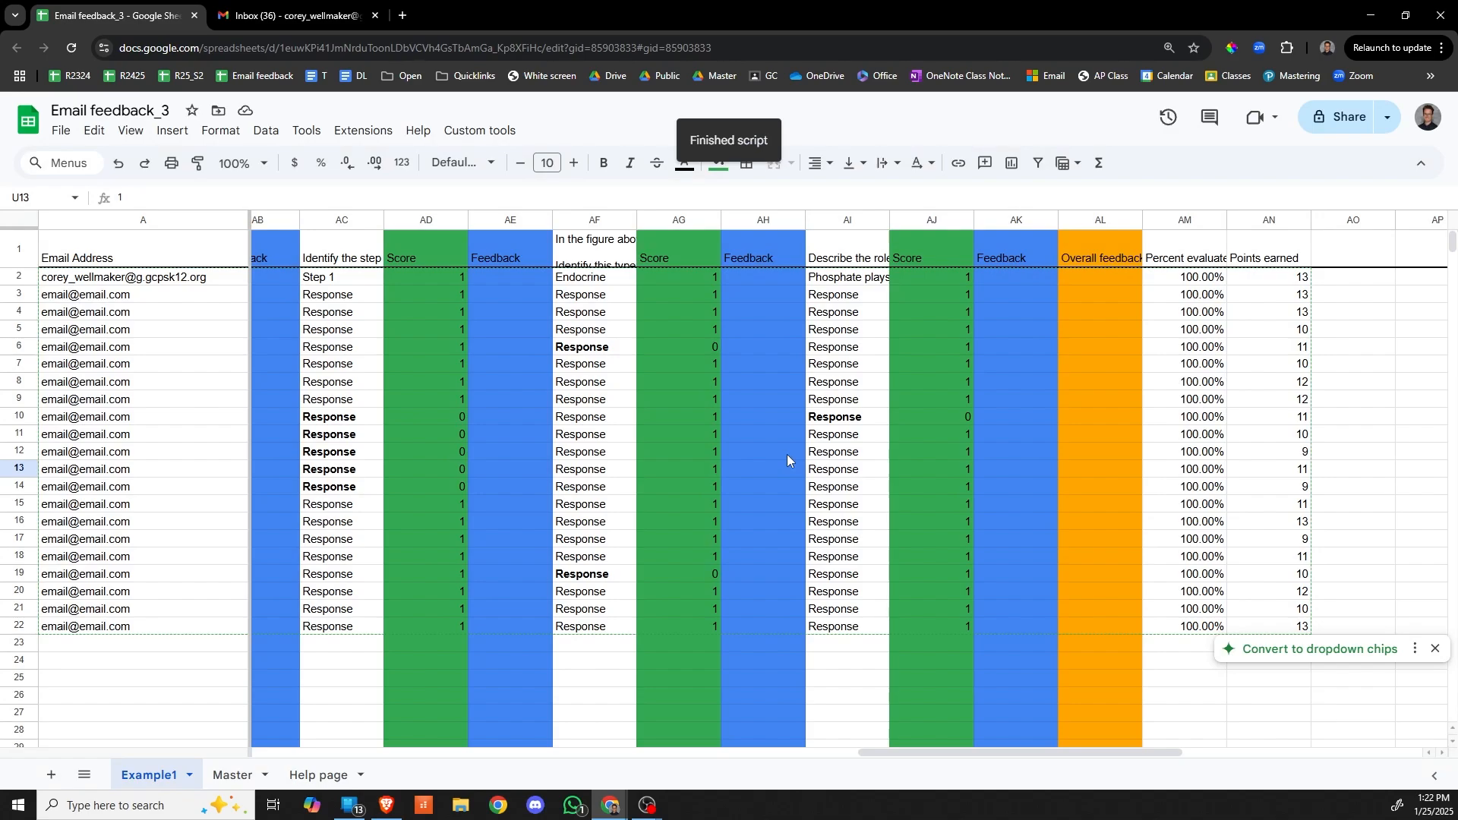
Review the Percent evaluated values in AM2:AM22 and copy the Points earned values in AN2:AN22
click(1209, 629)
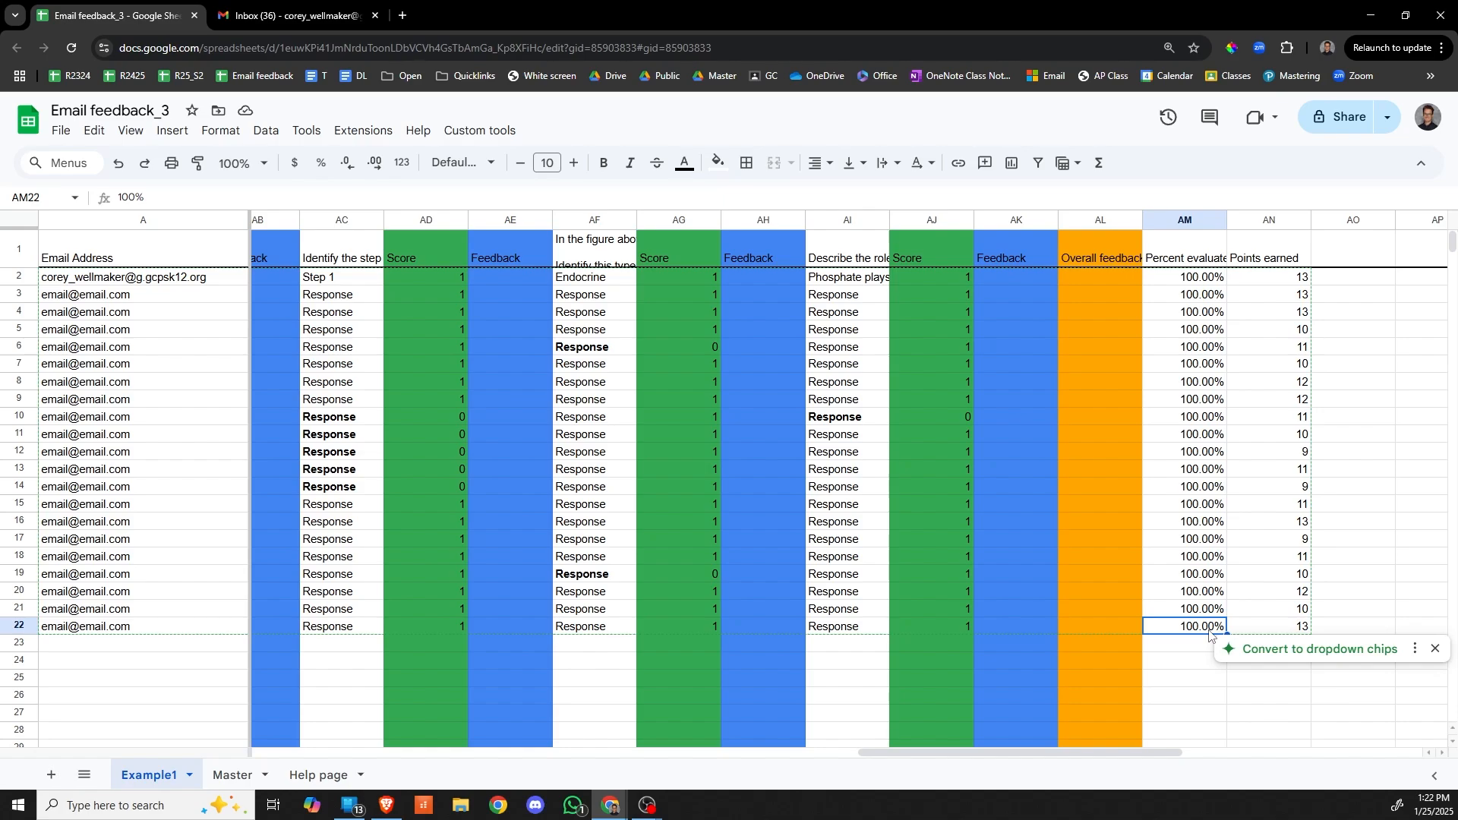
drag(1194, 278, 1172, 629)
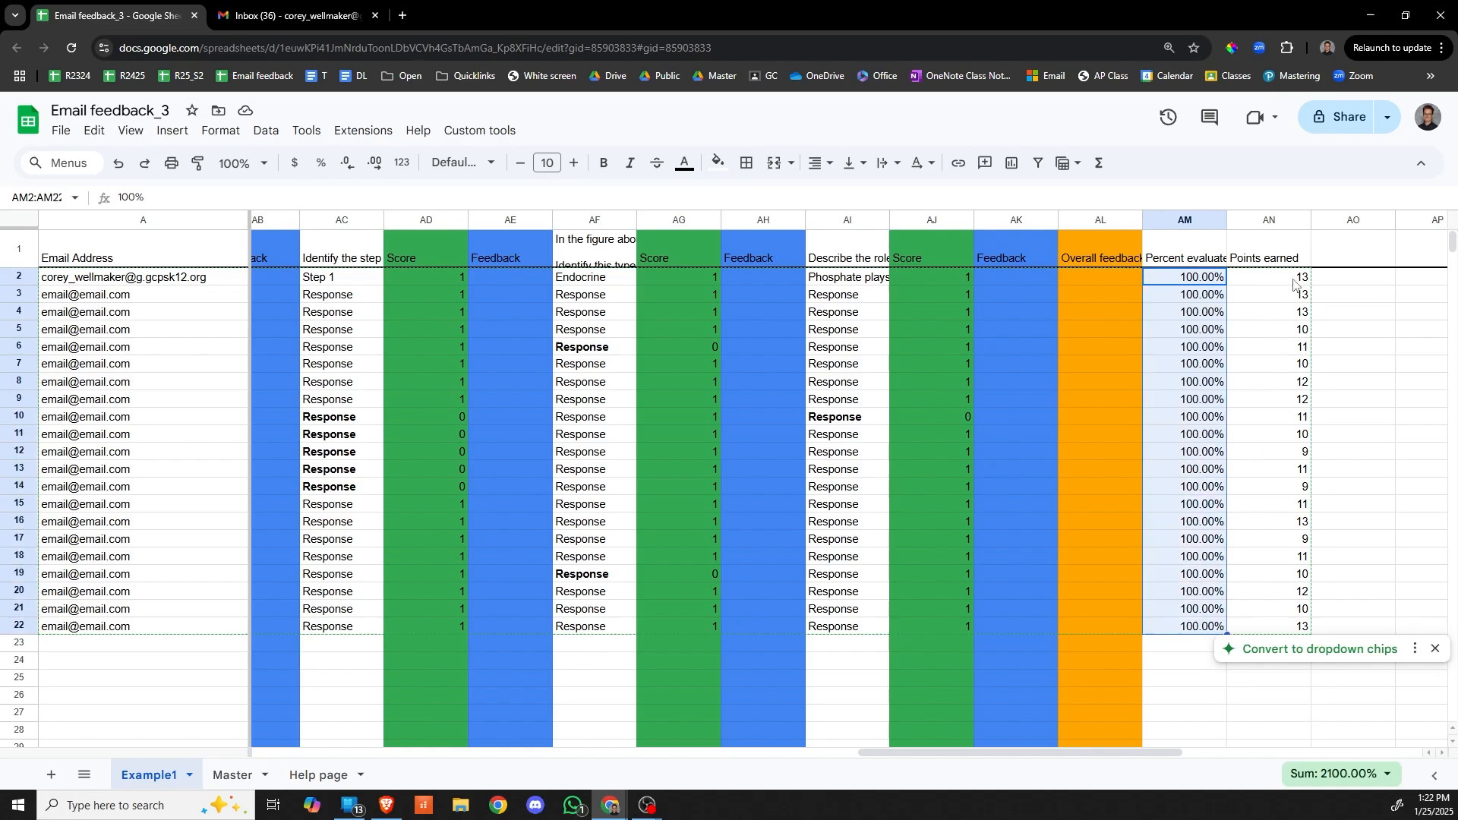
drag(1295, 284, 1277, 624)
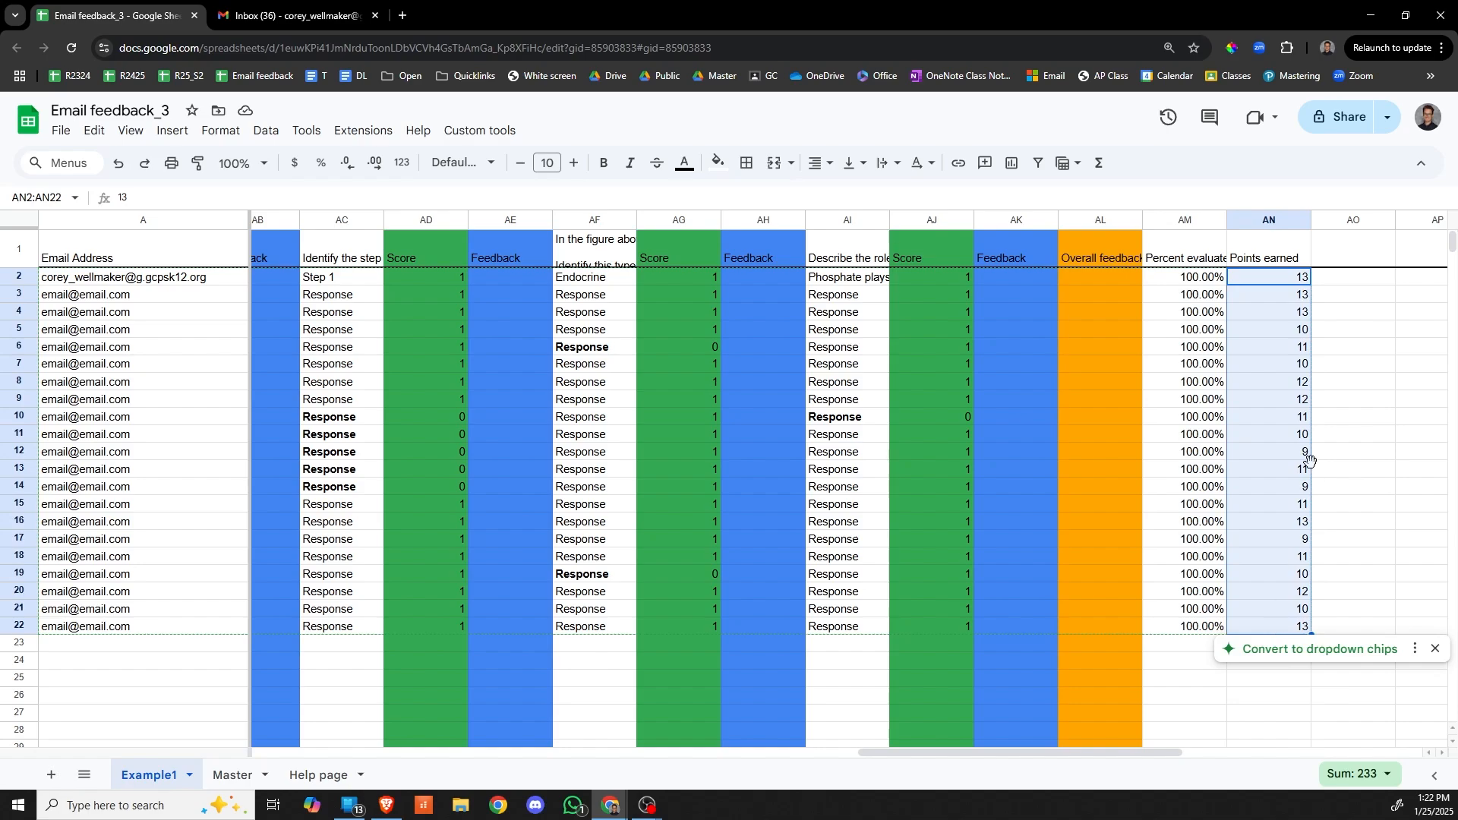
key(ctrl+c)
click(1303, 282)
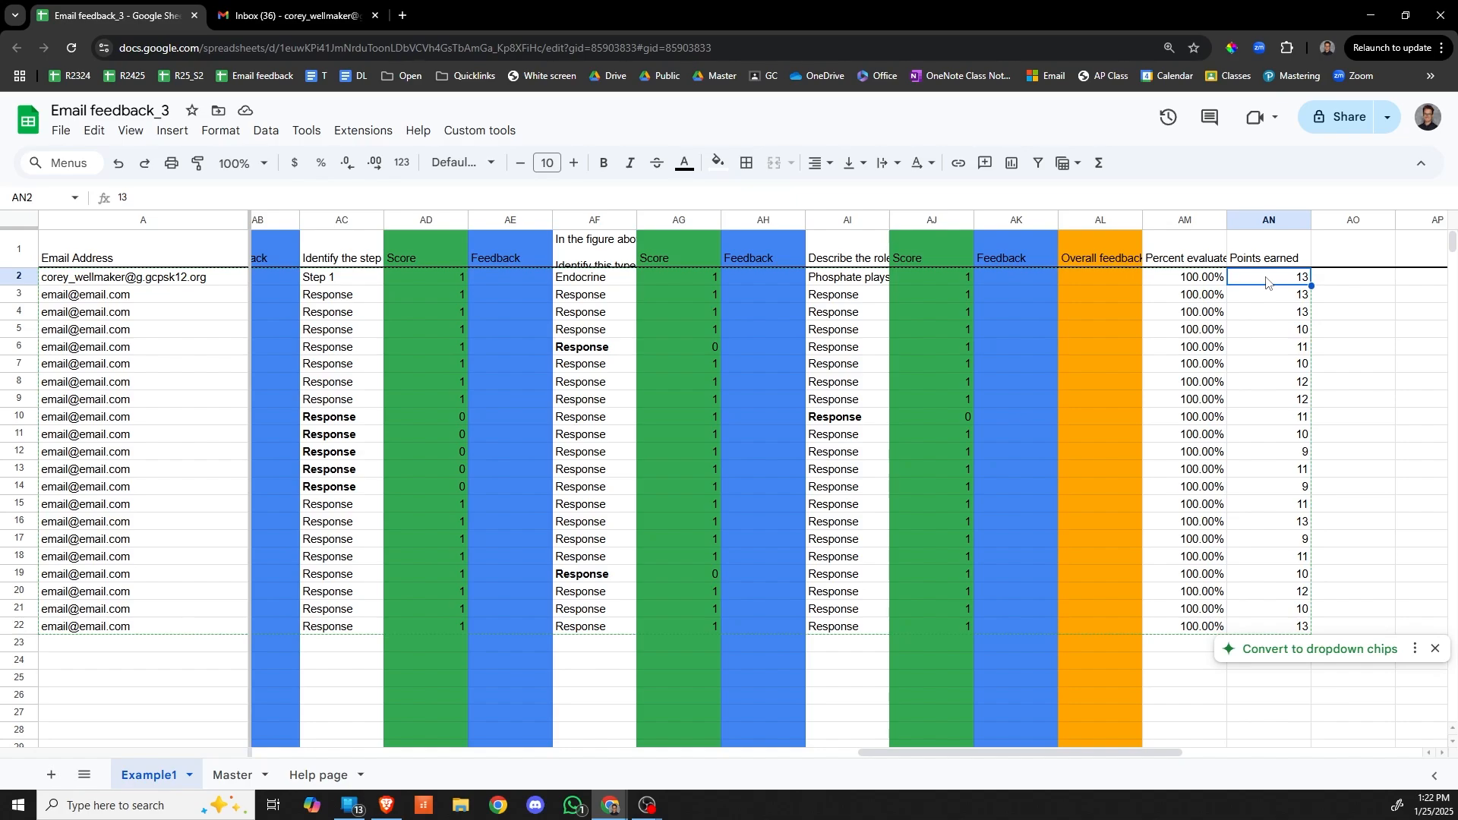
Enter the text "Follow this link to access the scoring rubric:" in Overall feedback cell AL2
click(1123, 283)
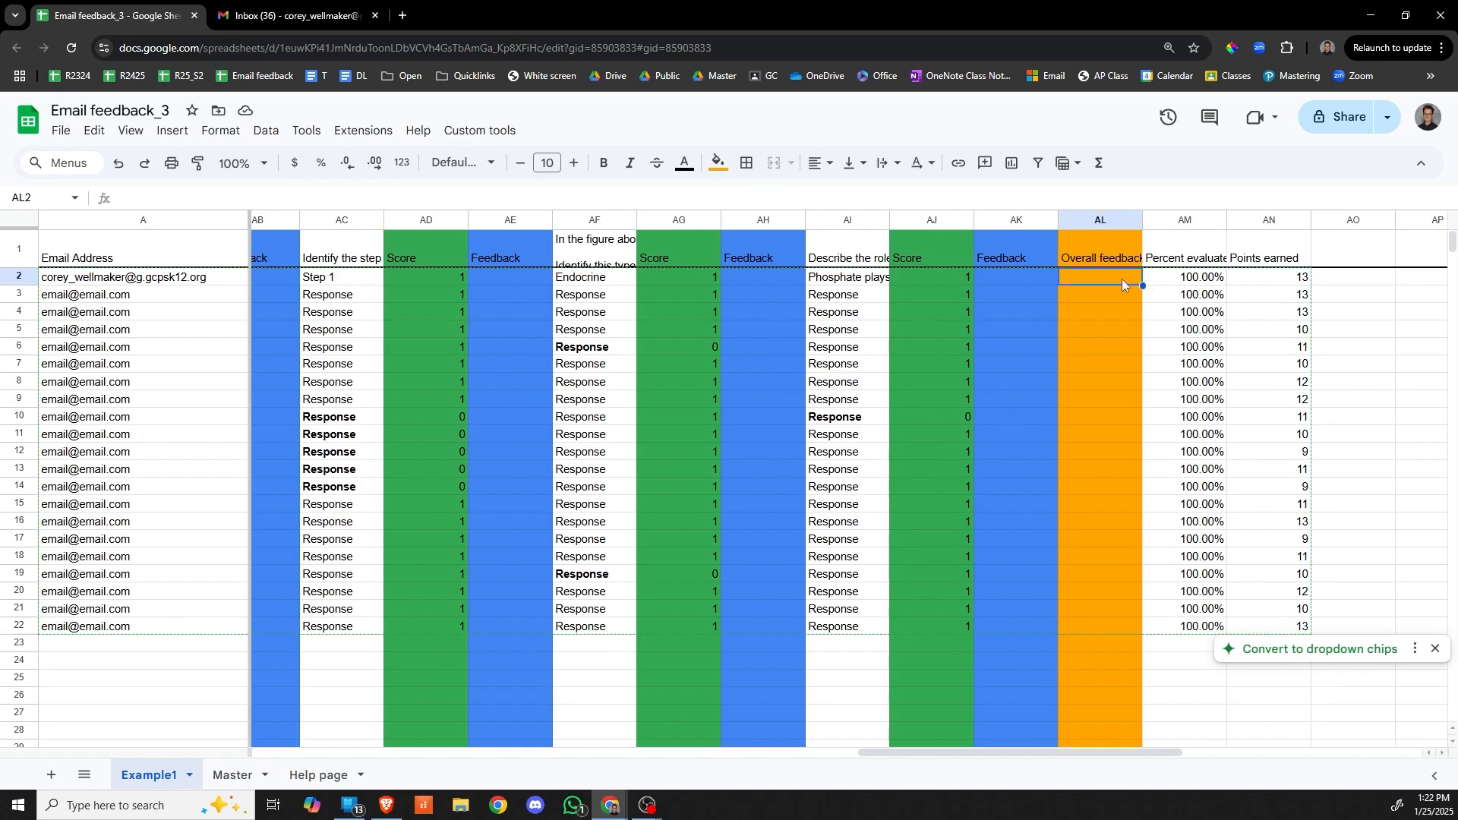
key(Down)
key(Down)
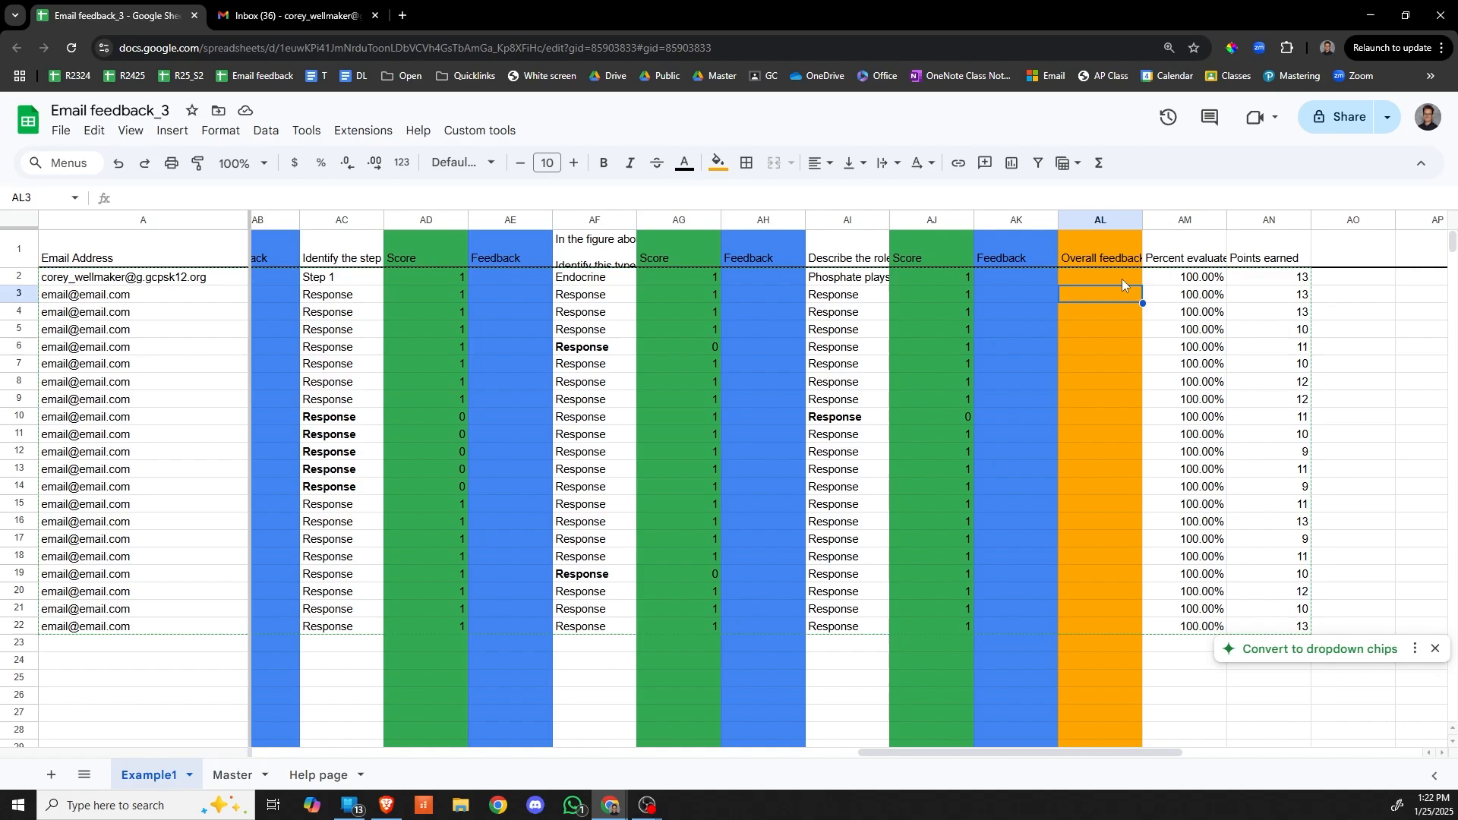
key(Down)
key(Down)
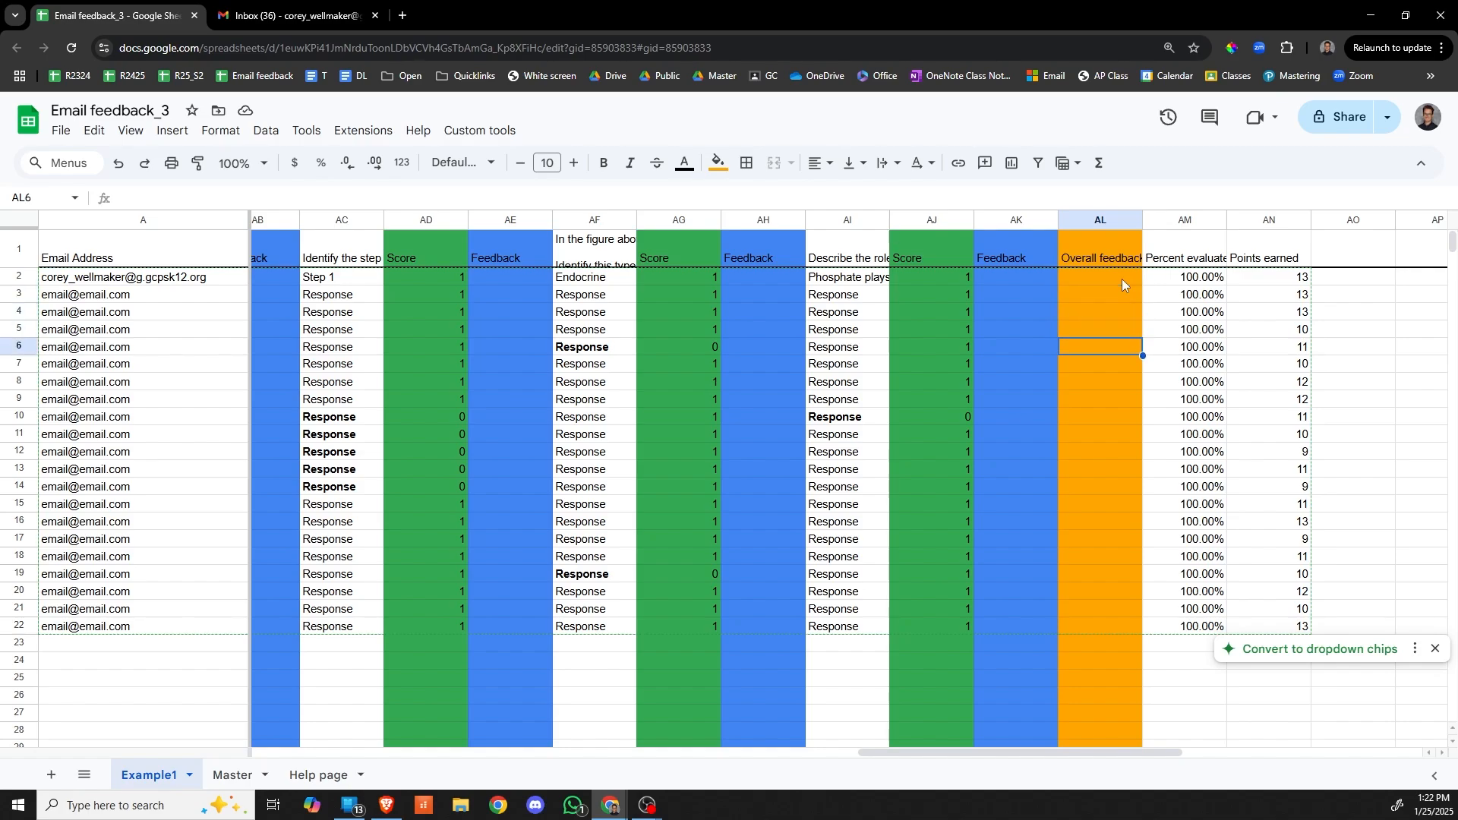
click(1122, 285)
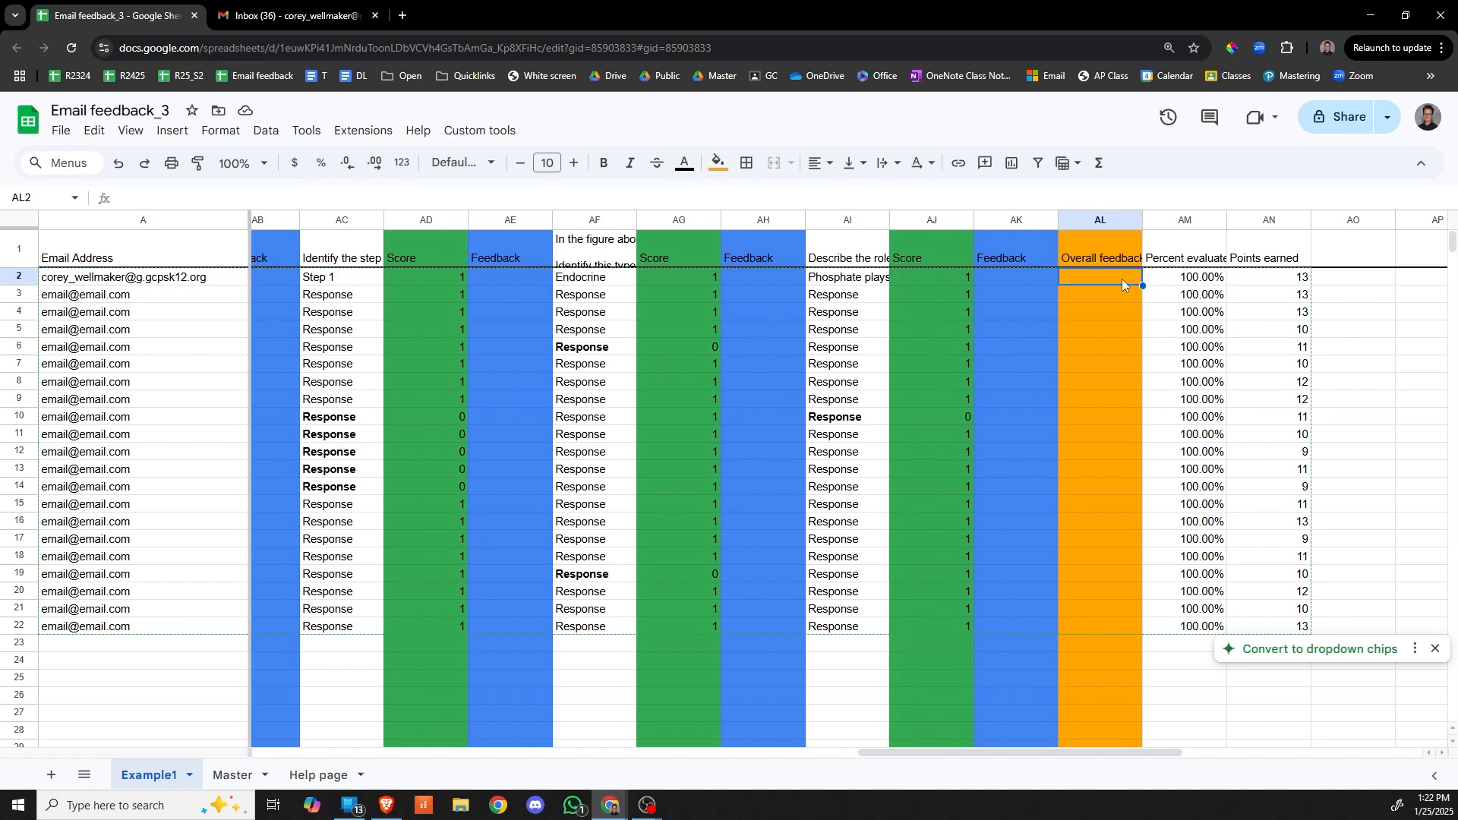
text(Follow this link t)
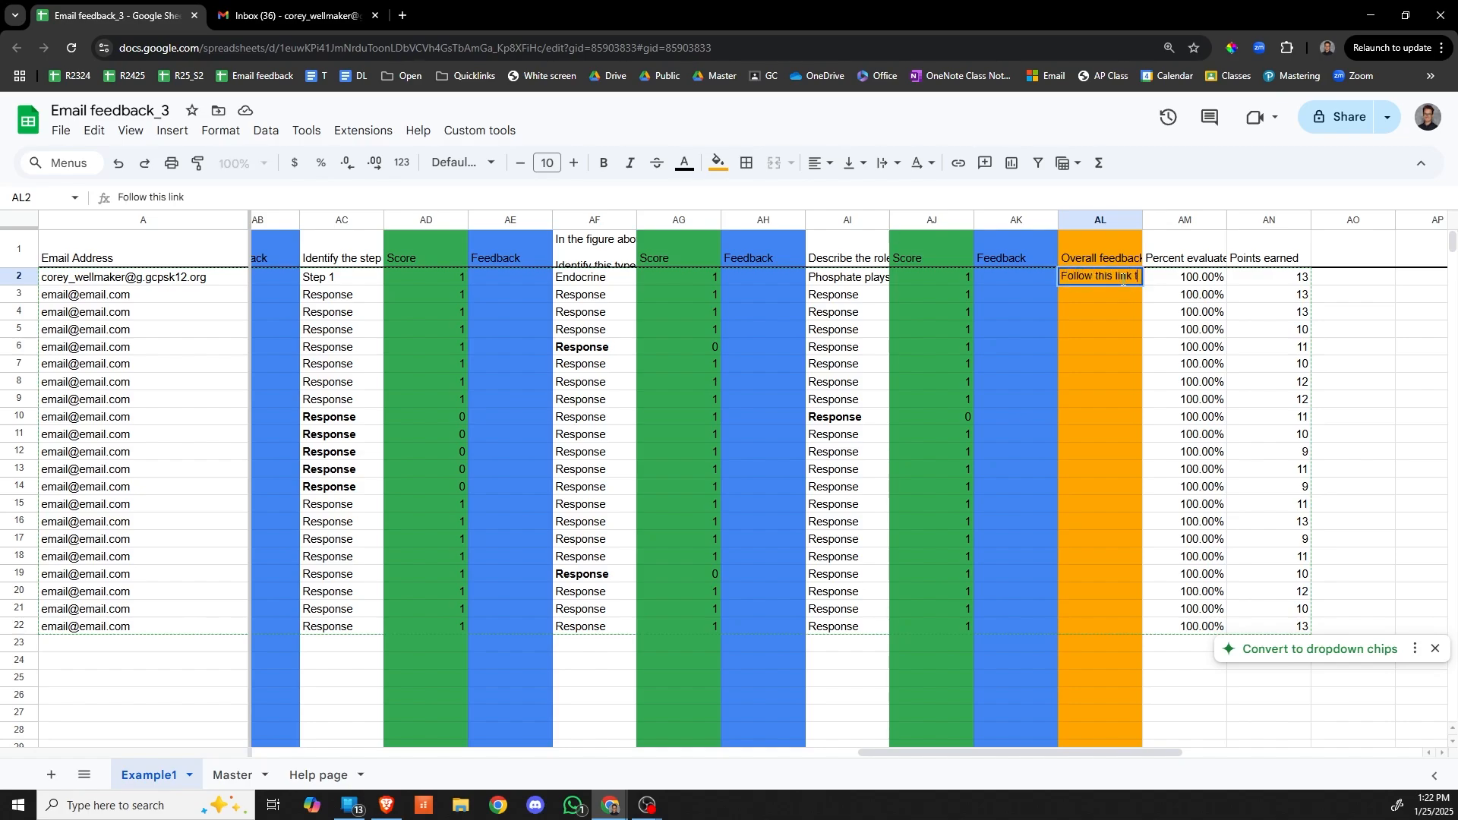
text(o access the )
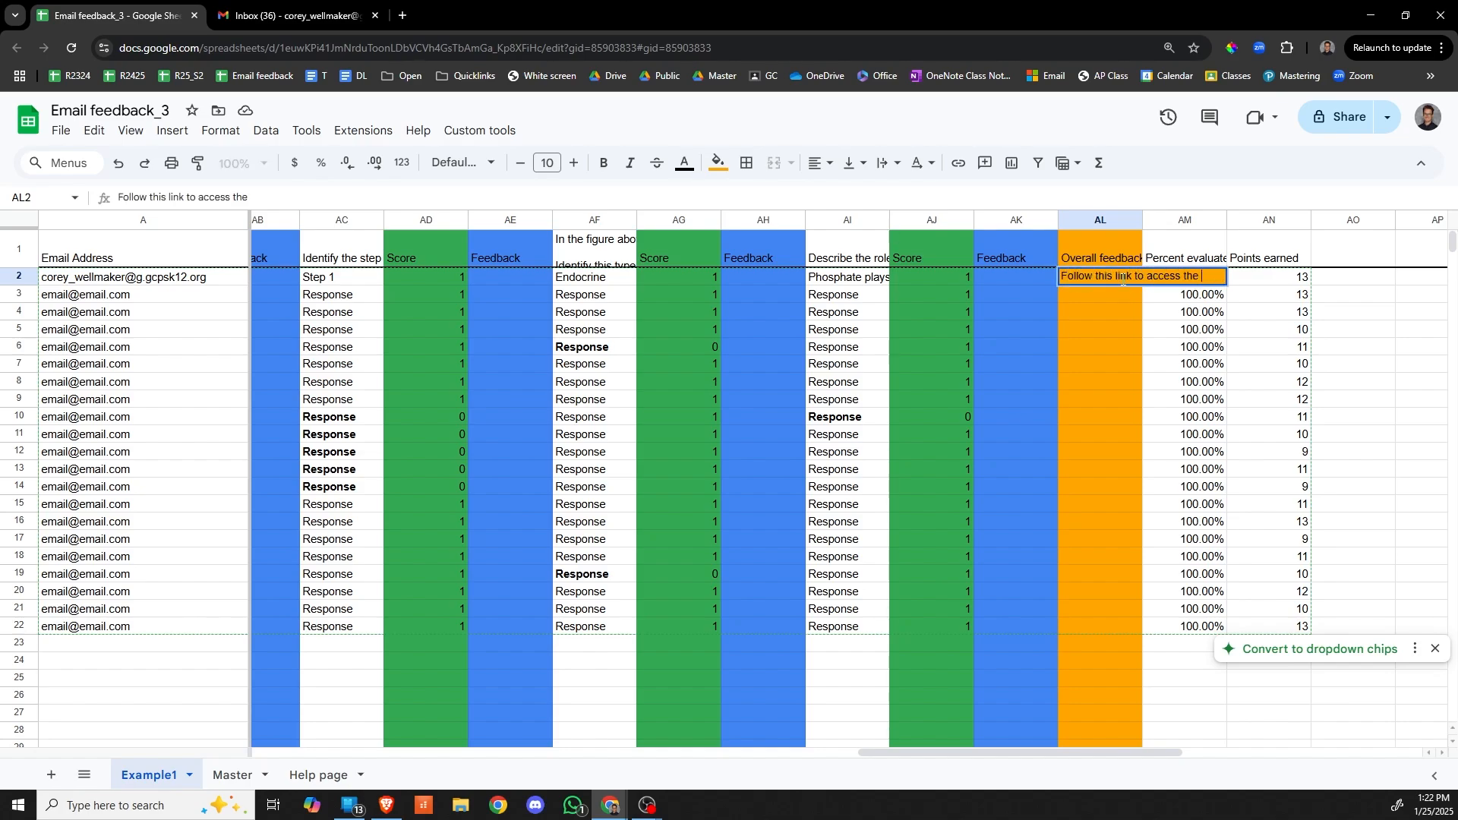
text(scoring rubric:)
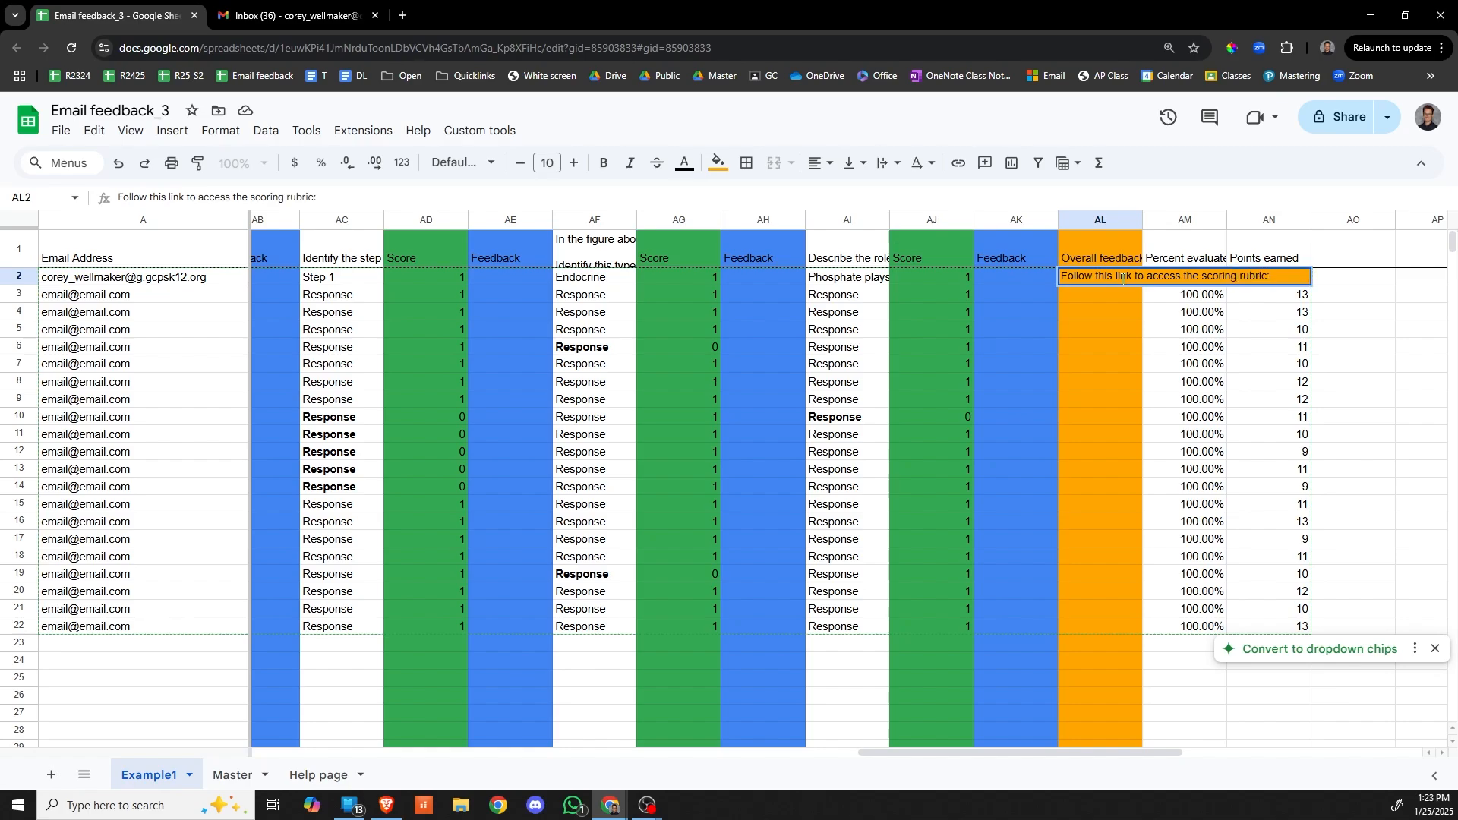
Search the web for "ap biology frq scoring guidelines" in a new tab and open the 2022 AP Biology scoring guidelines PDF
click(401, 17)
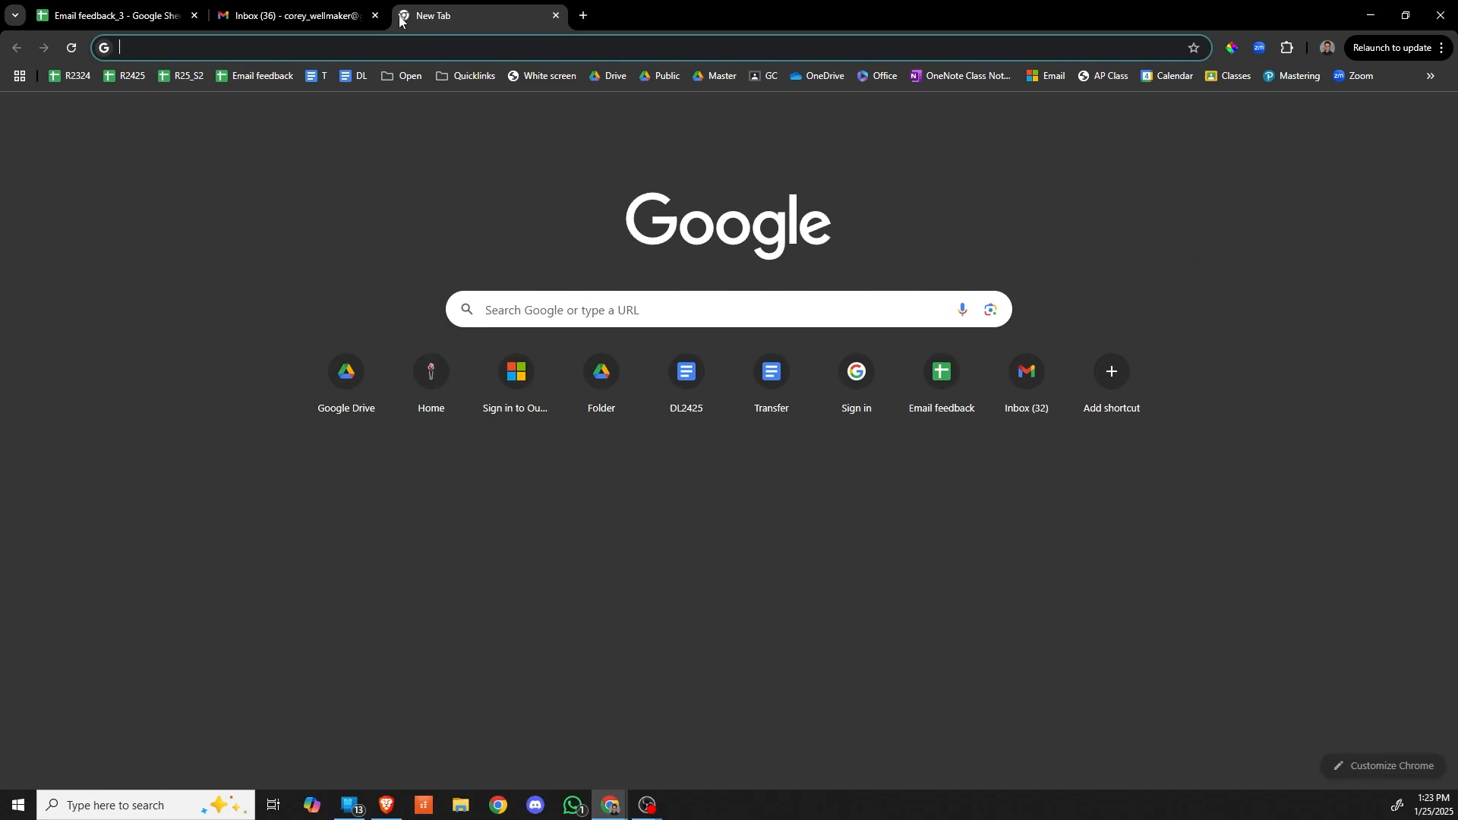
text(ap bio)
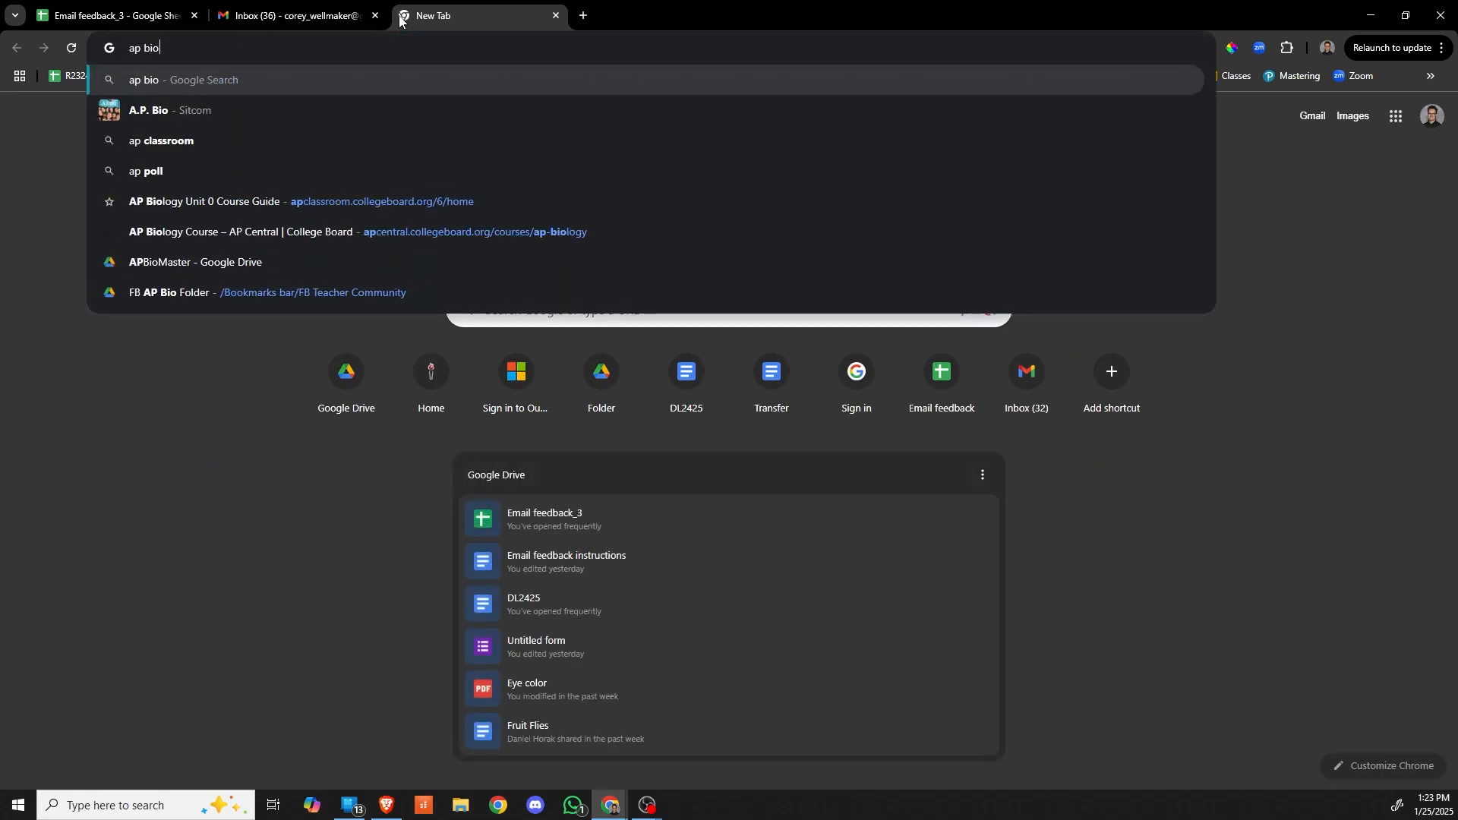
text(logy frq s)
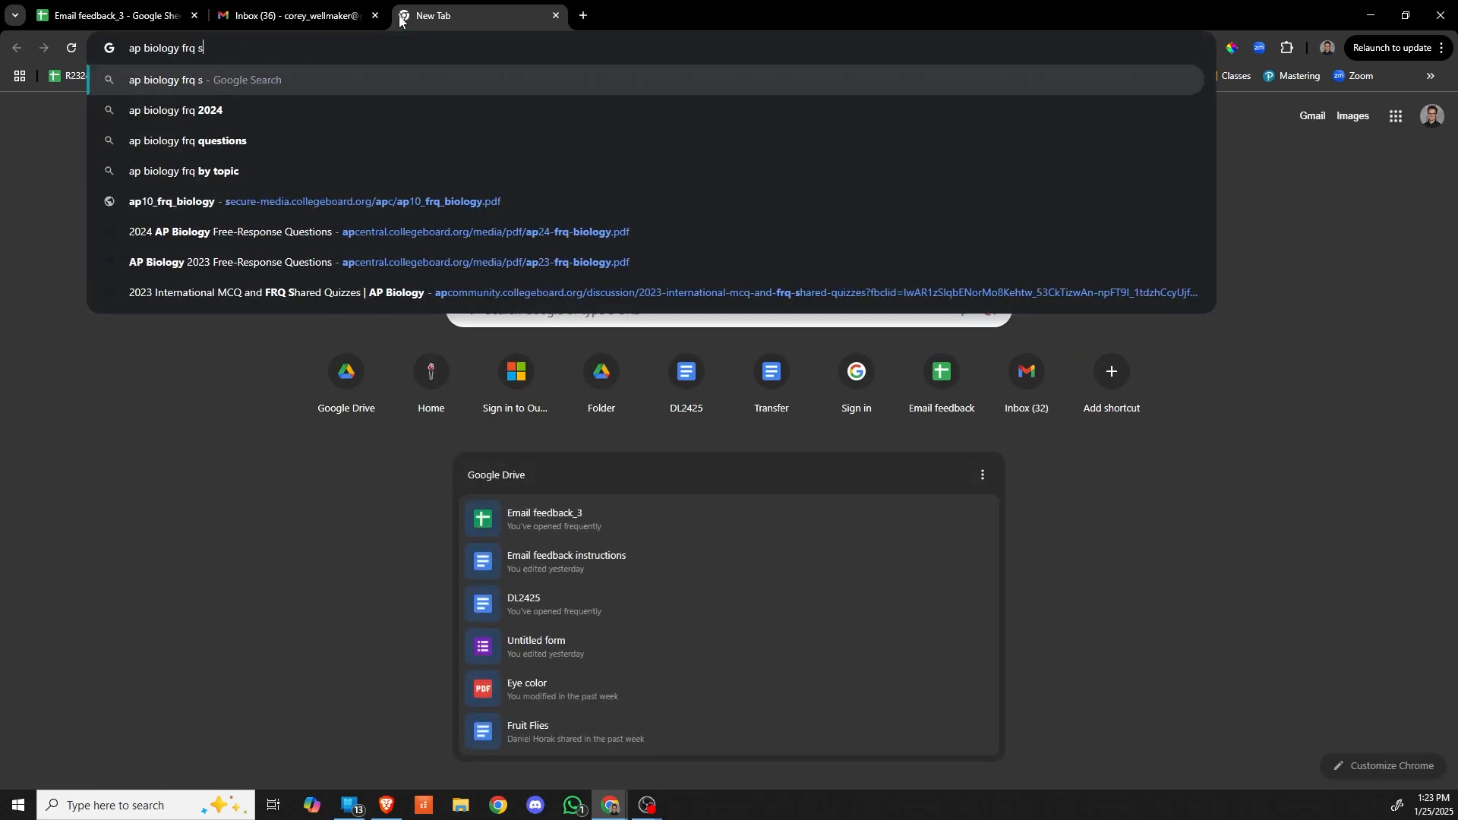
text(cor)
key(Return)
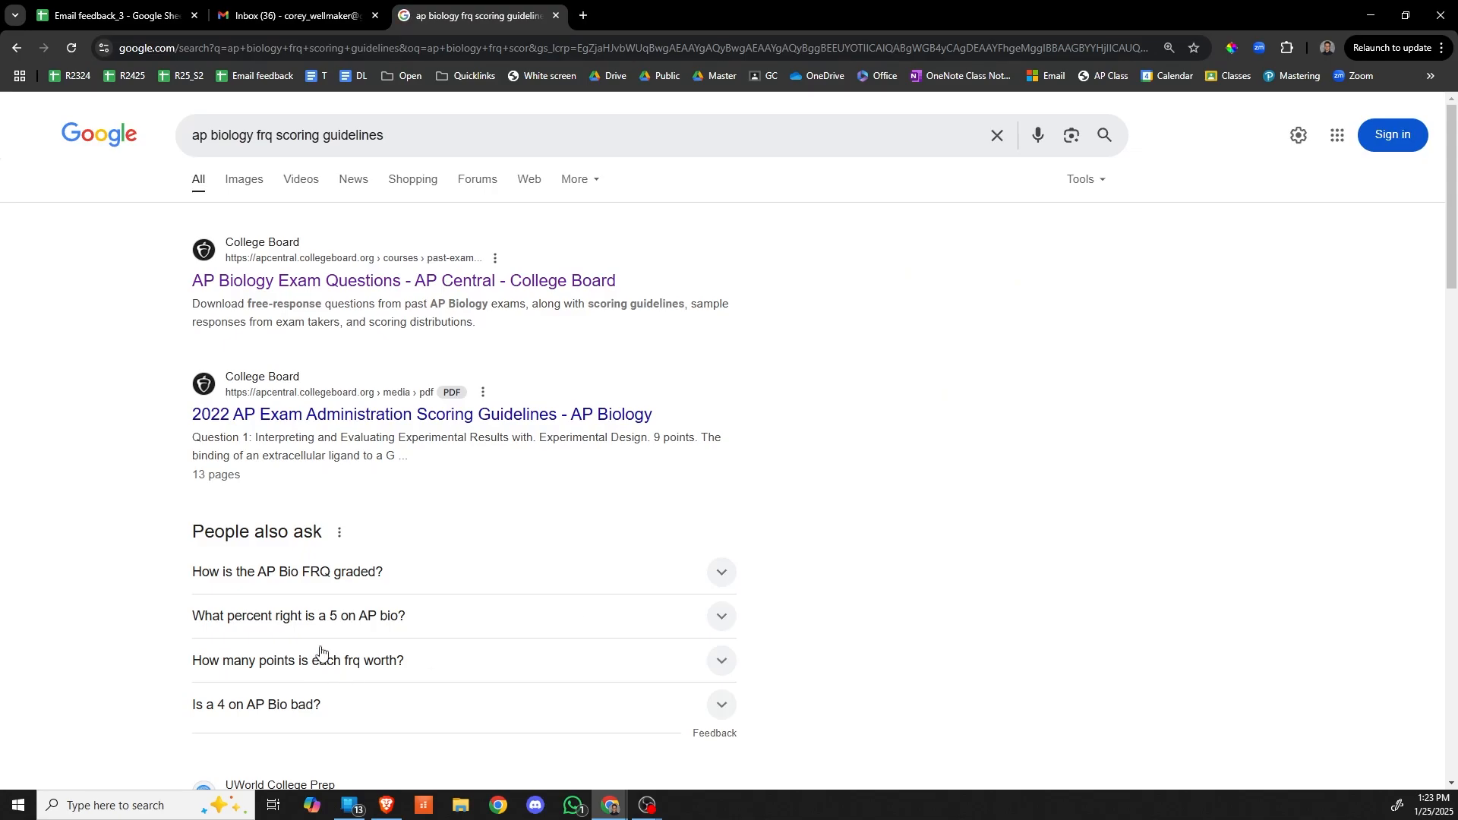
click(387, 426)
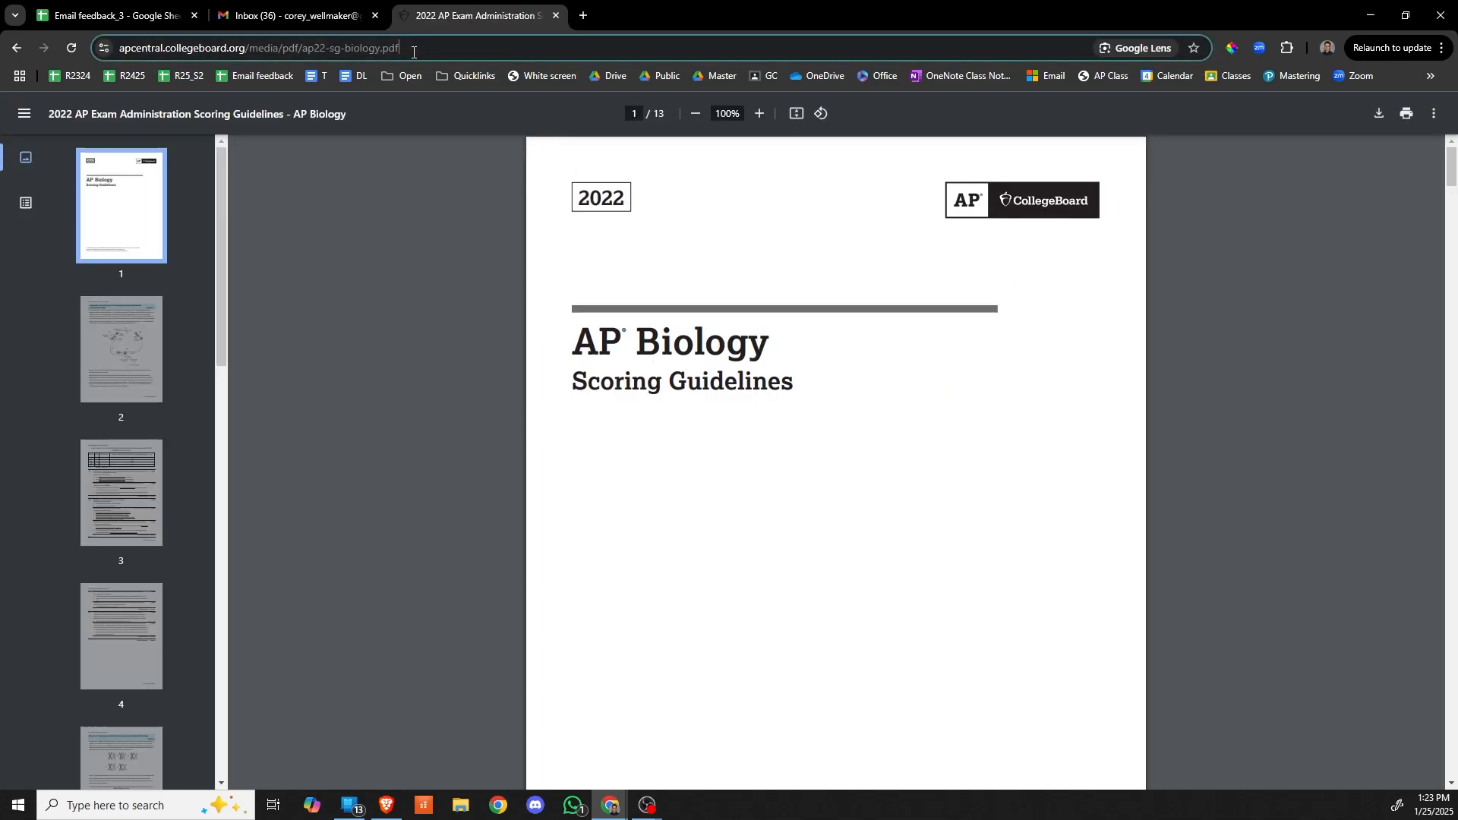
click(413, 52)
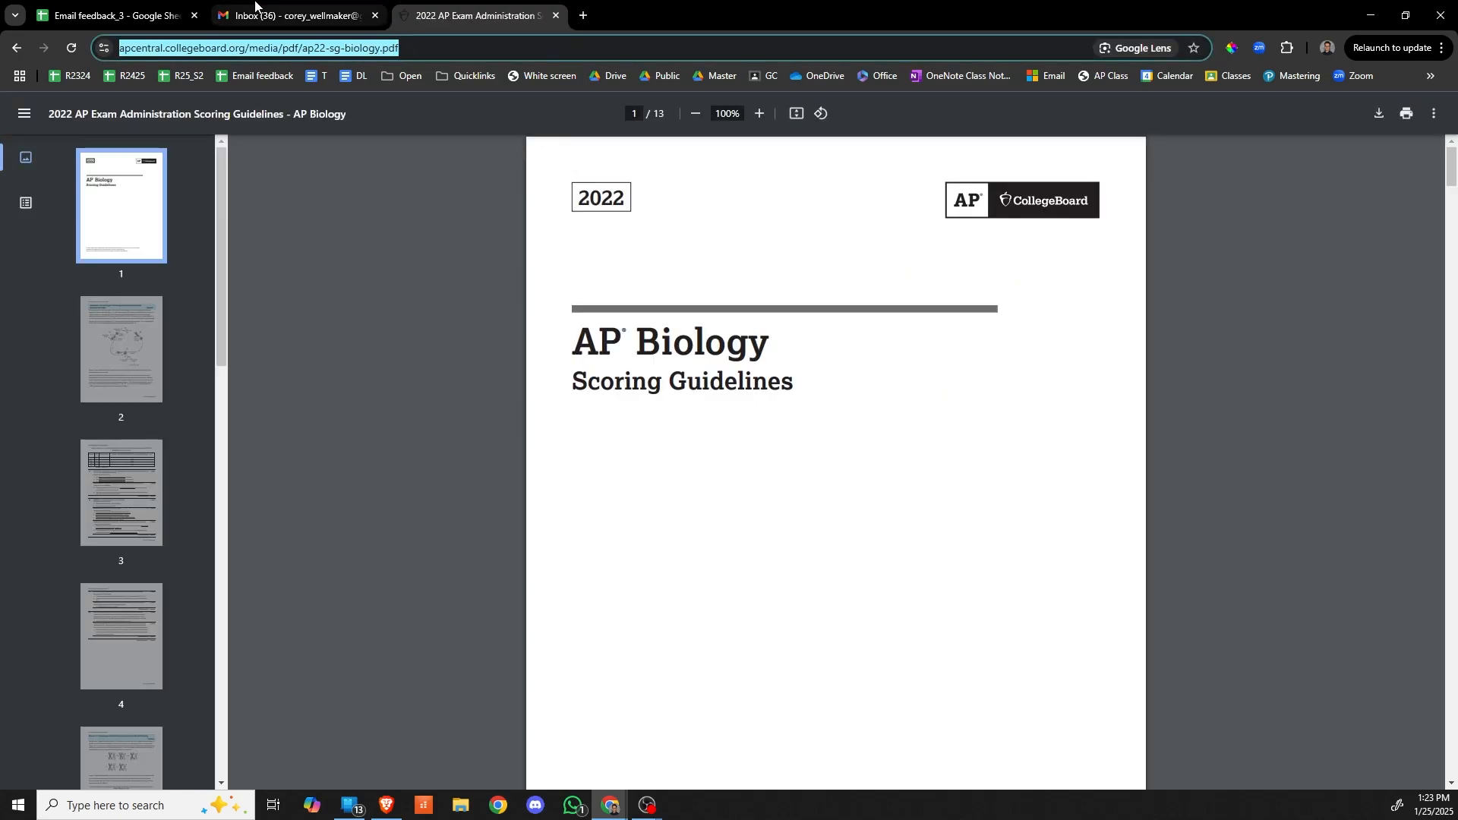
click(199, 12)
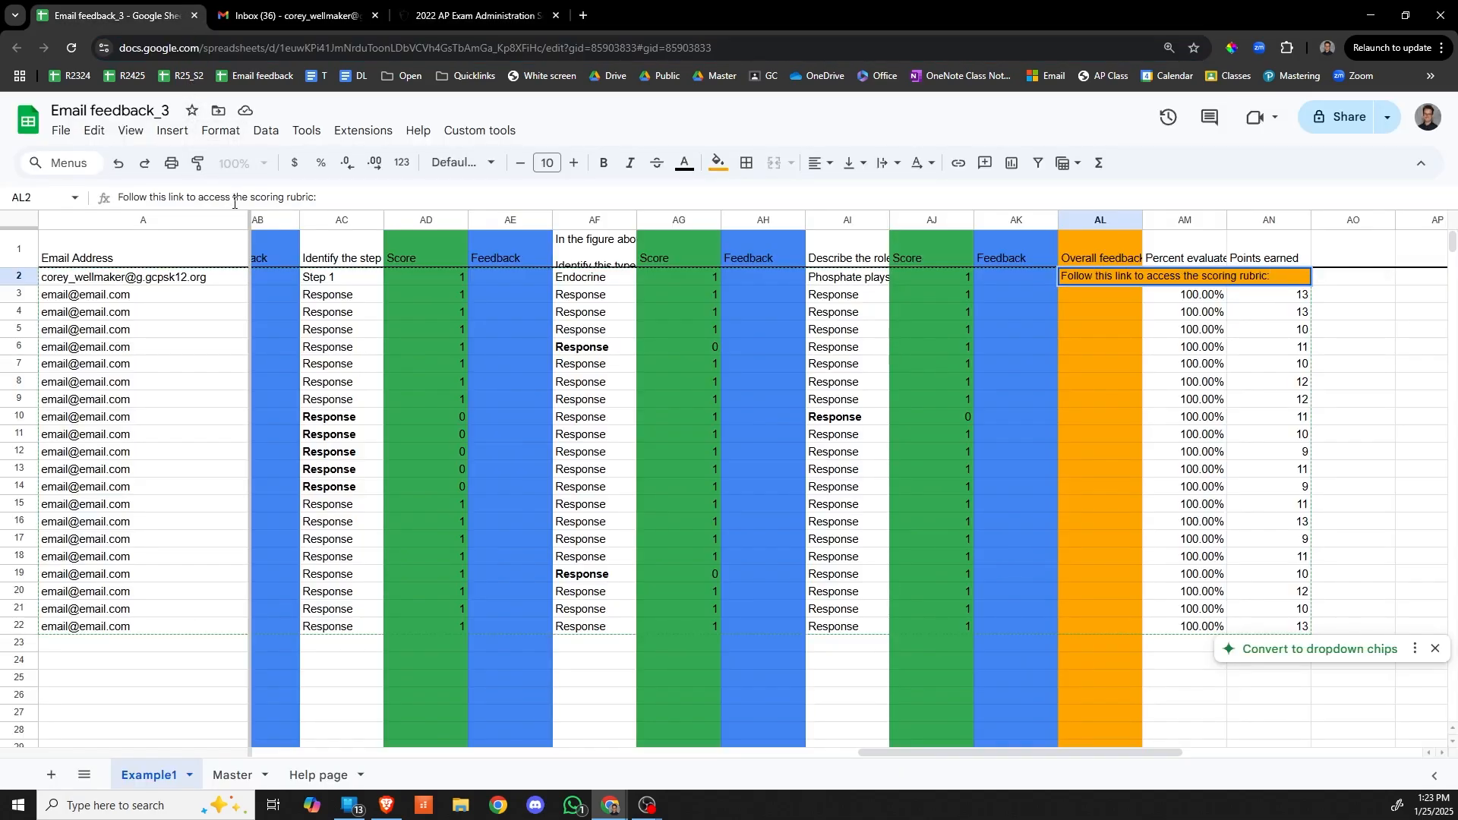
key(ctrl+v)
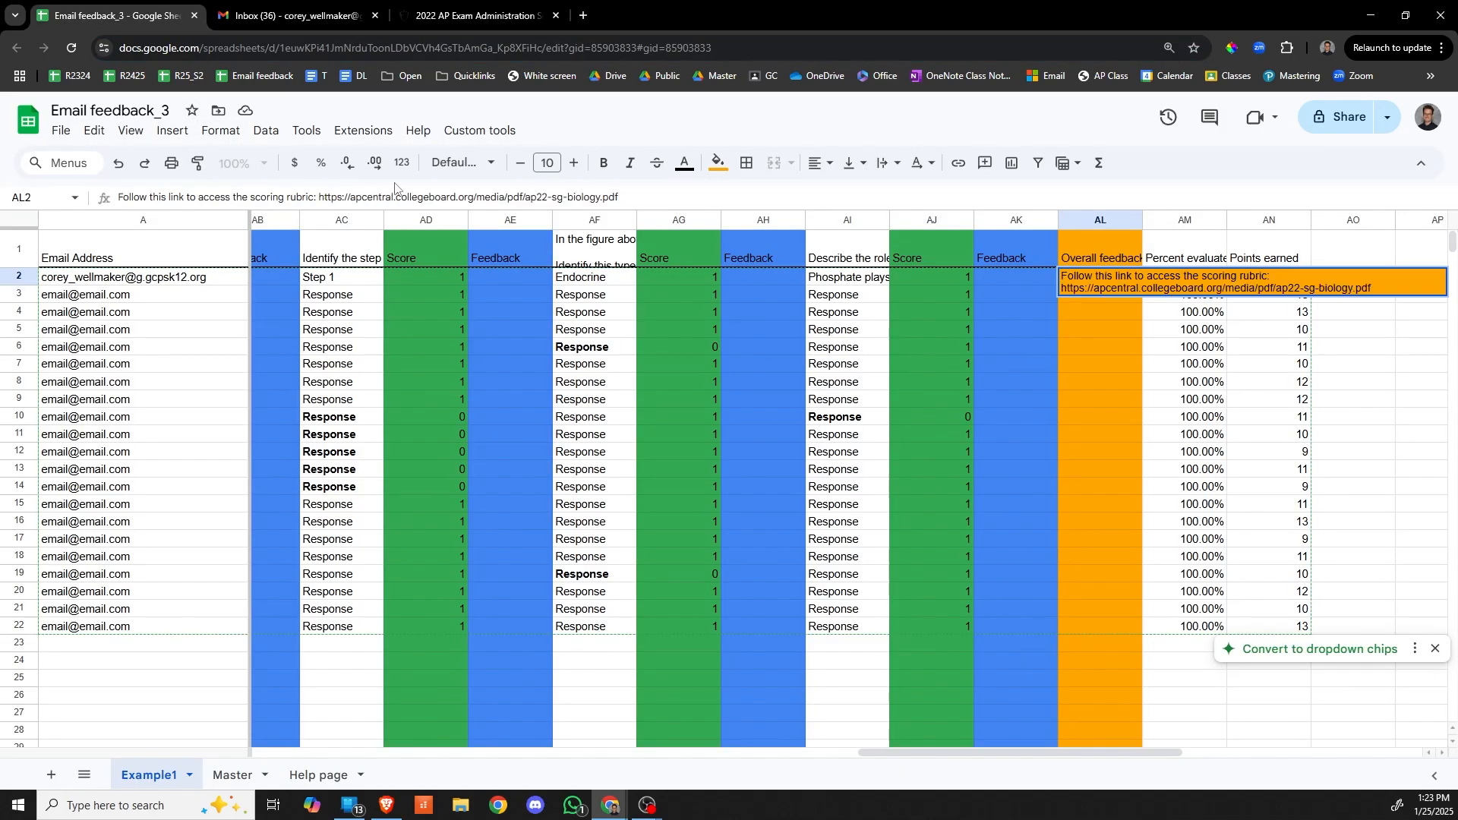
key(Return)
key(Up)
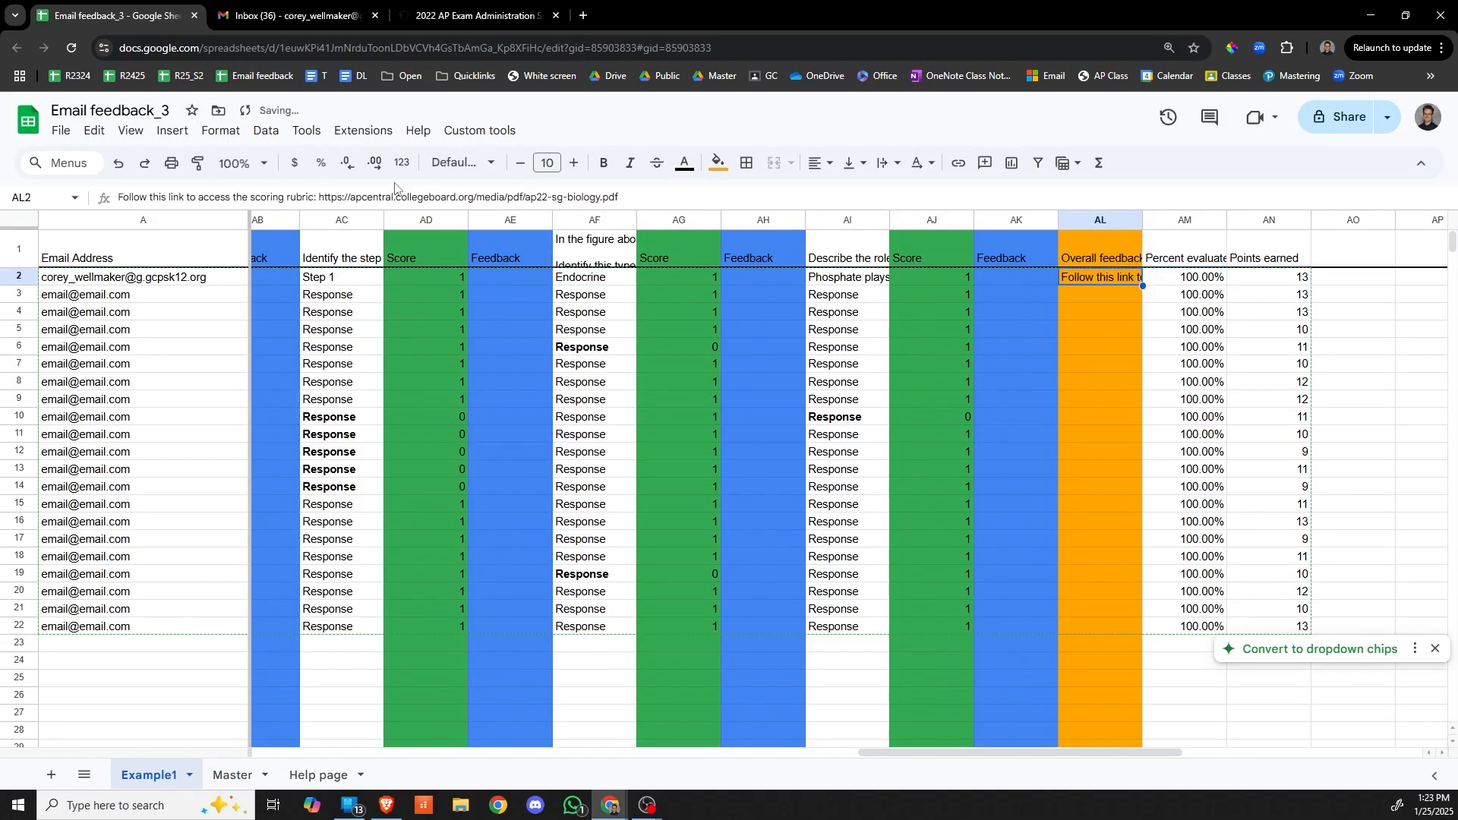
Fill the Overall feedback text from AL2 down through AL22
shift+click(1083, 627)
key(ctrl+d)
click(1086, 625)
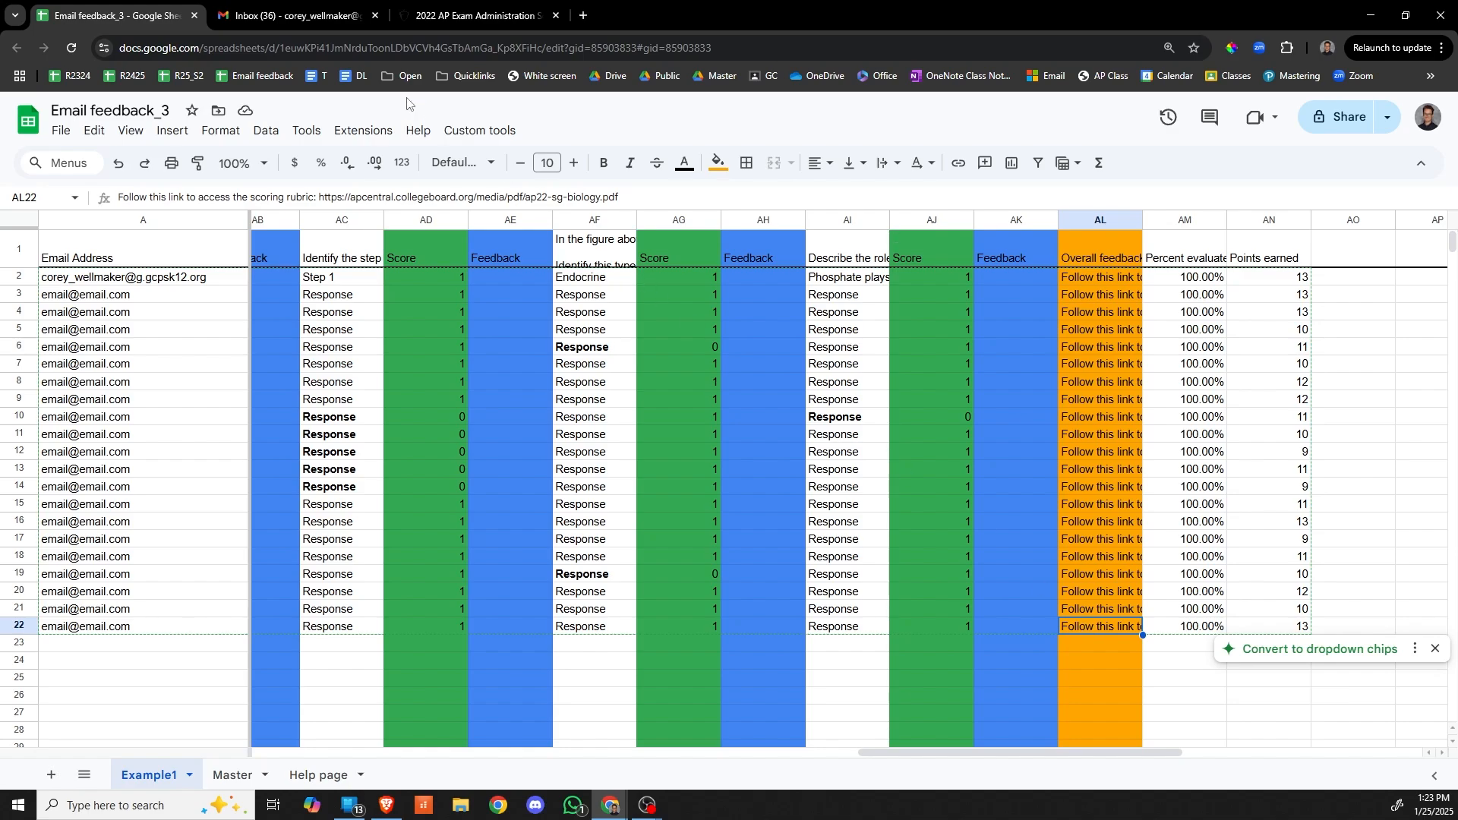
Clear the contents of rows 3 to 22, keeping only the first student's row
click(466, 135)
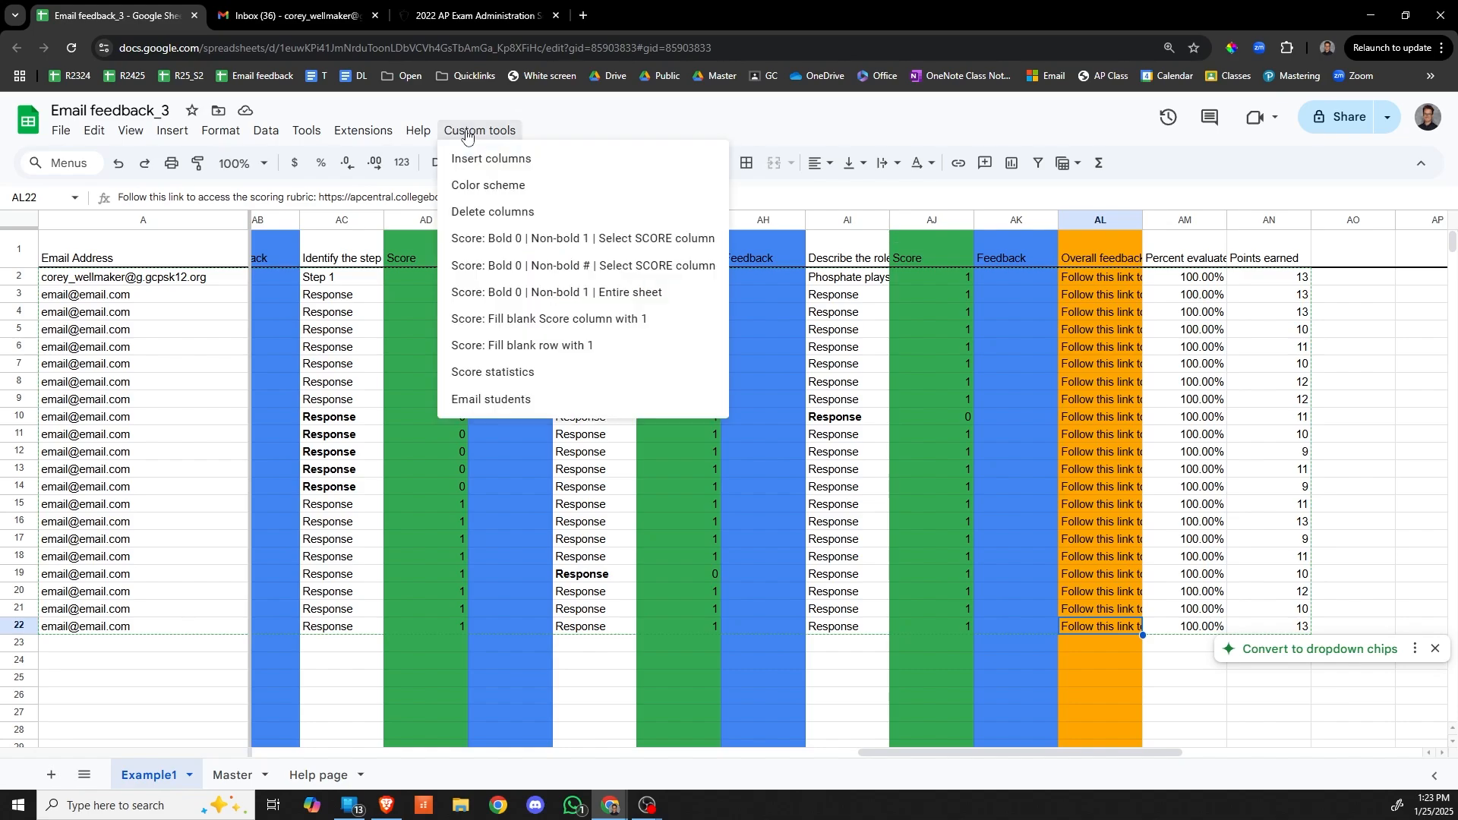
click(25, 298)
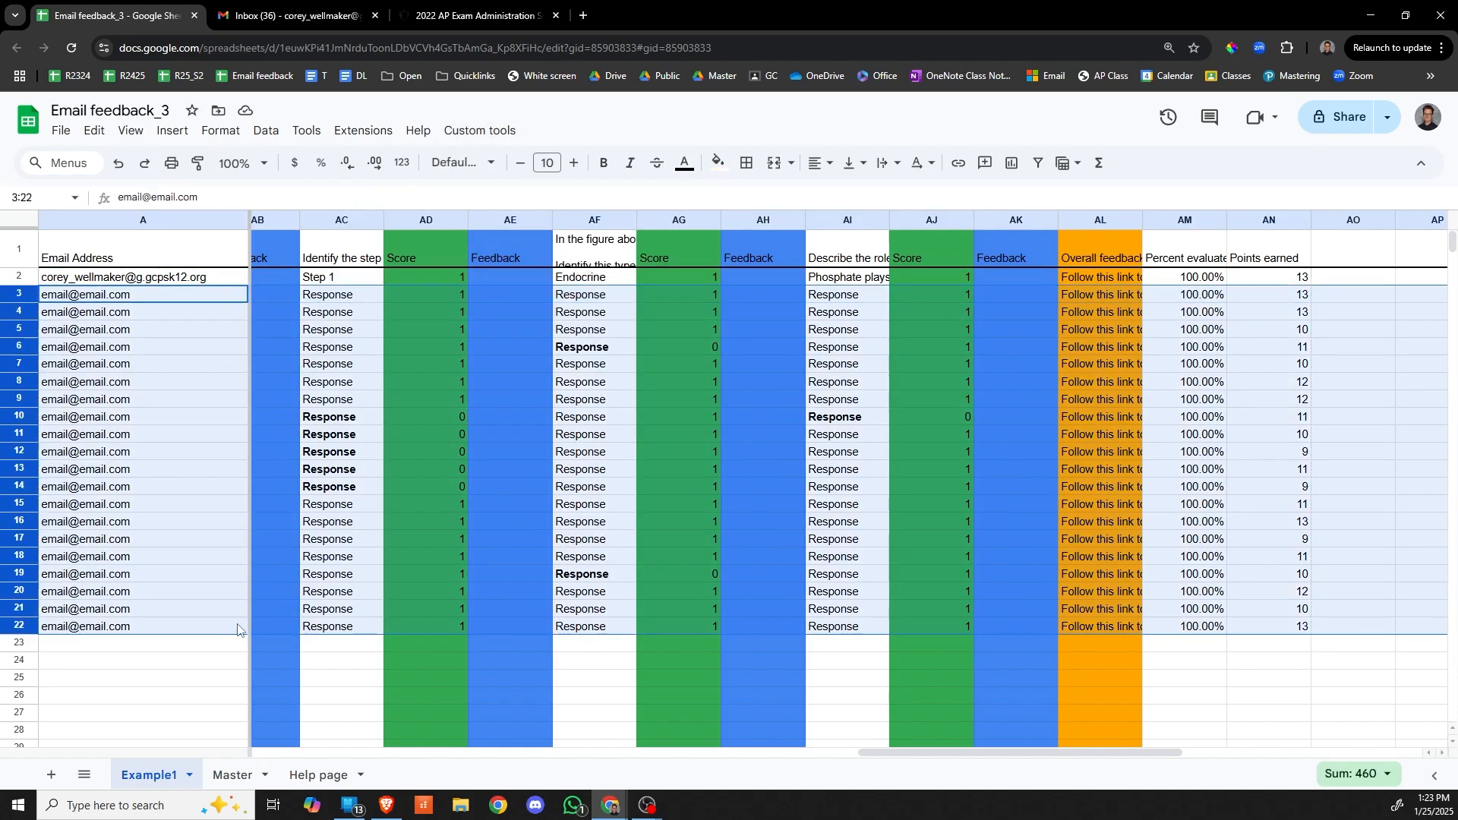
key(Delete)
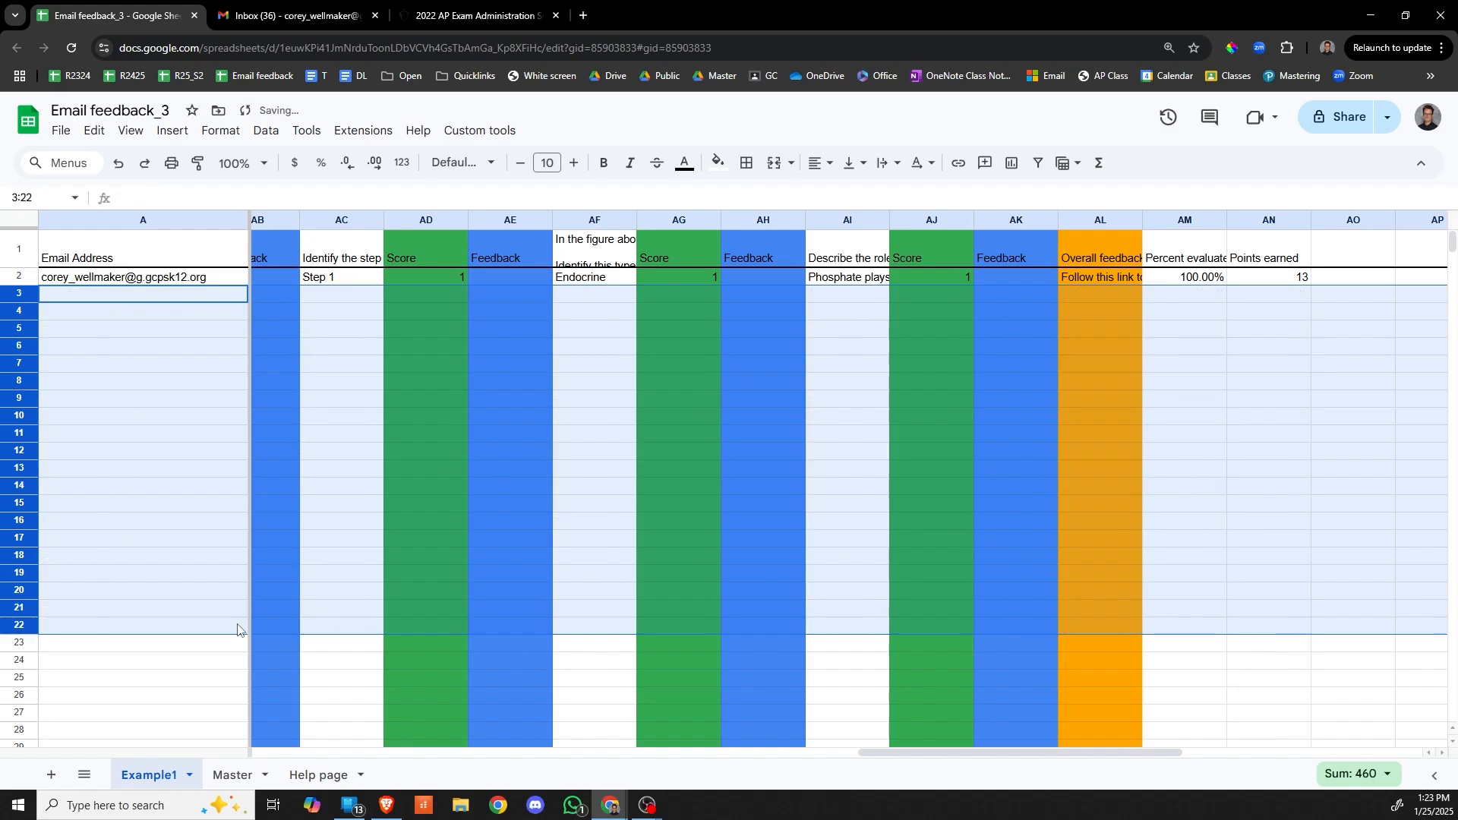
click(228, 281)
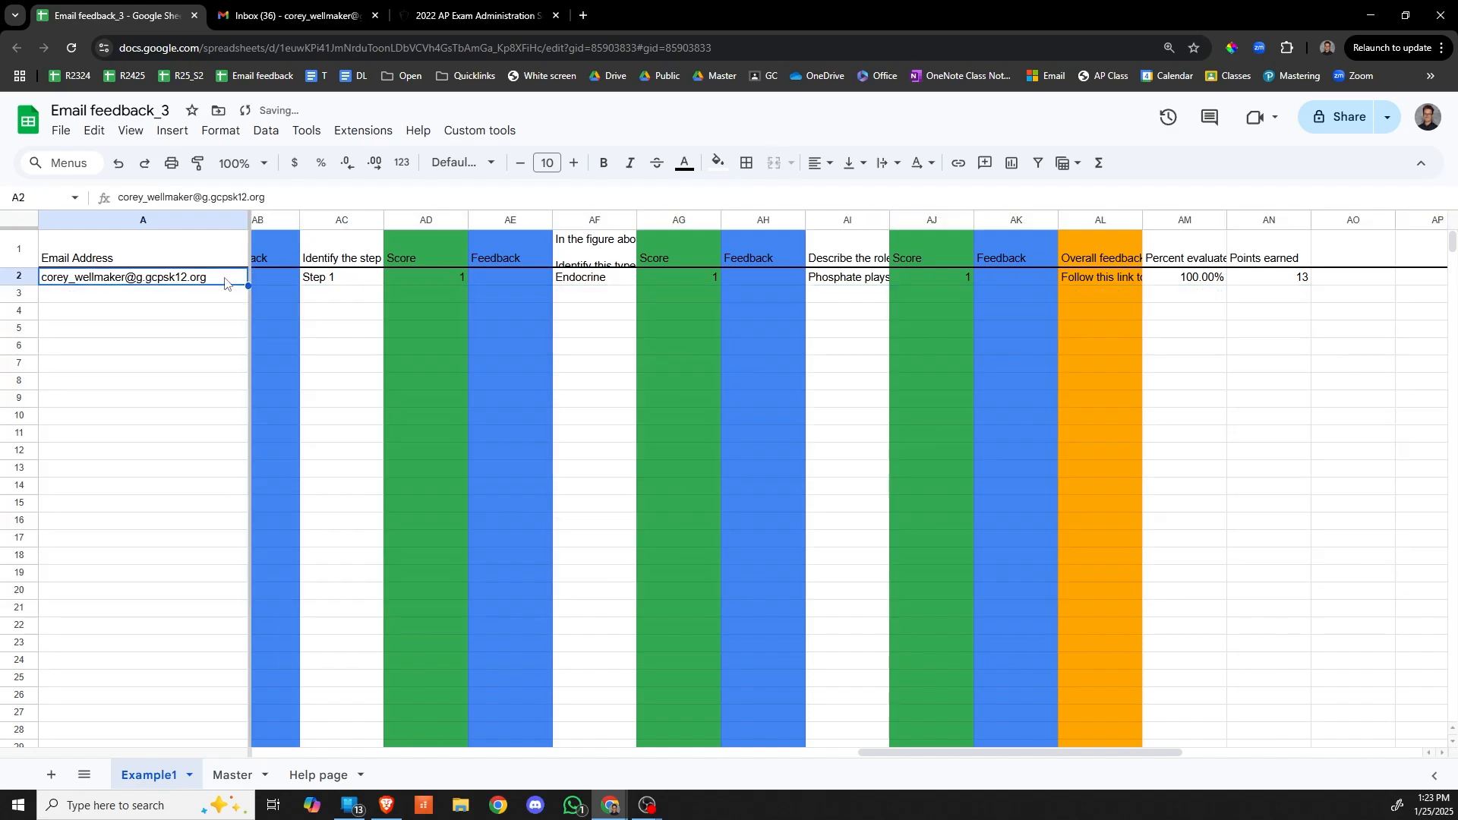
Run the custom Email students tool with the subject "Feedback for 2022 practice FRQ" and a blank message to use the default
click(490, 131)
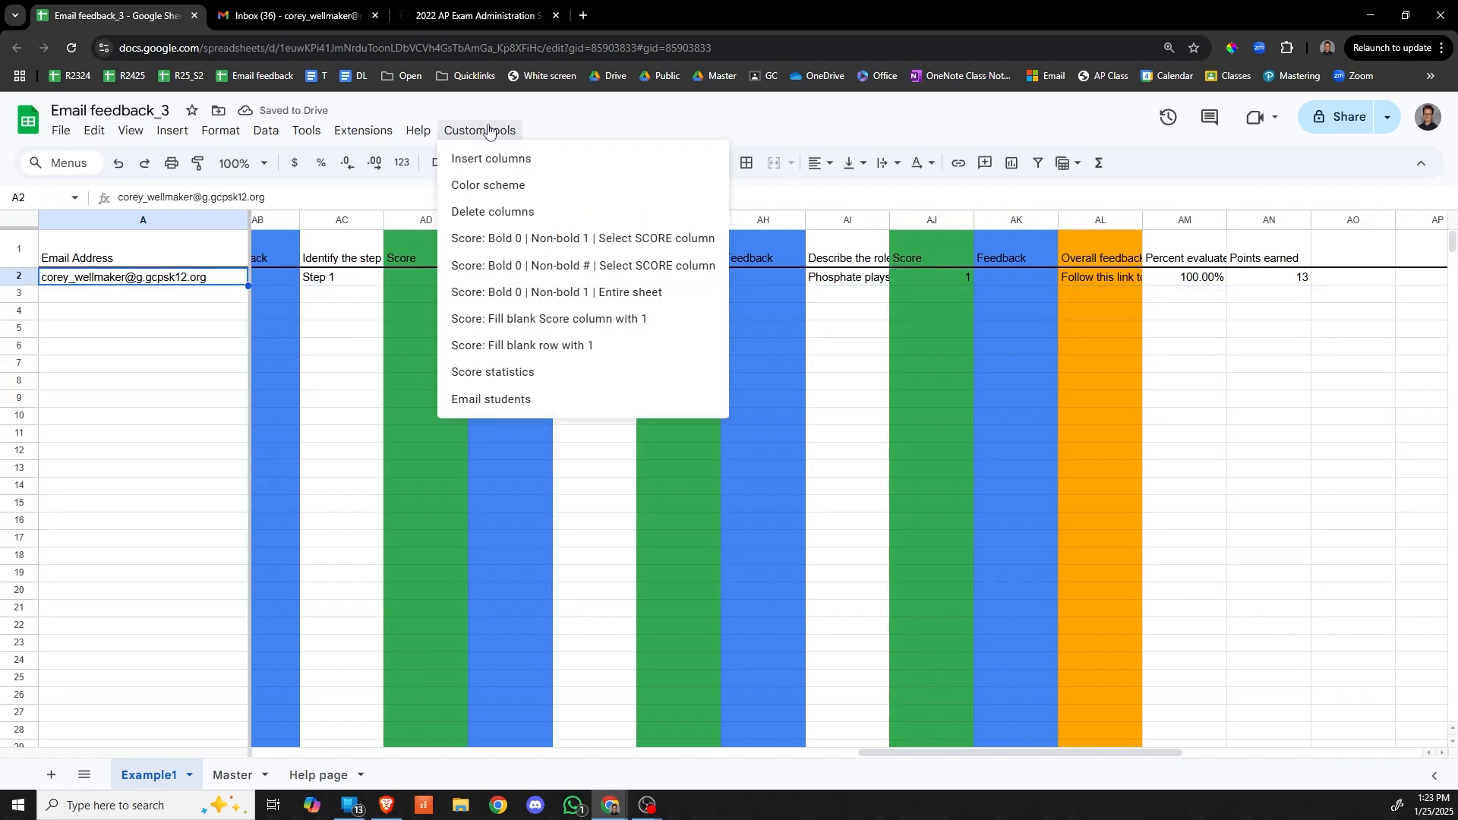
click(485, 400)
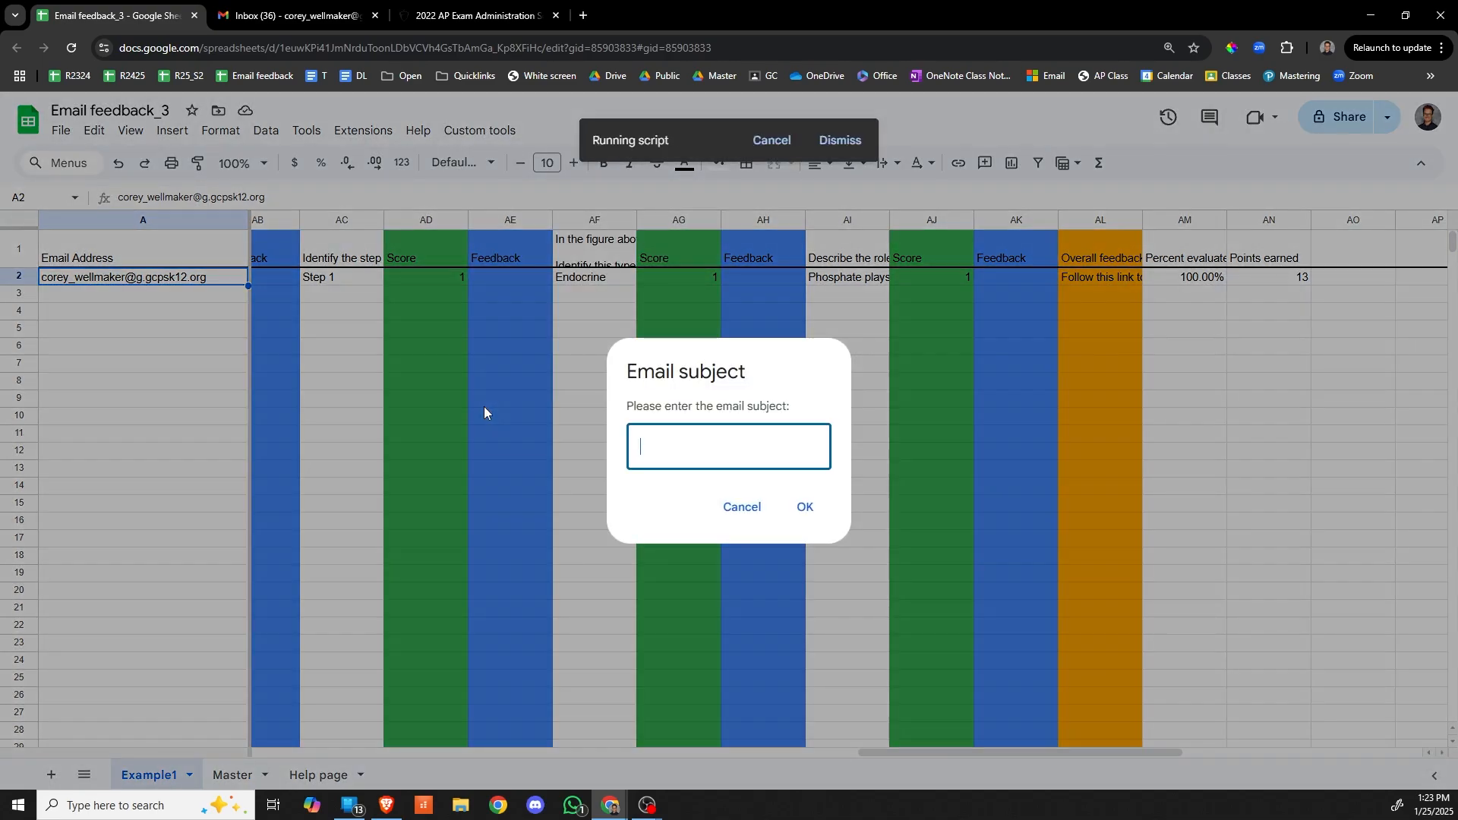
text(Feedback for 2022 practice FRQ)
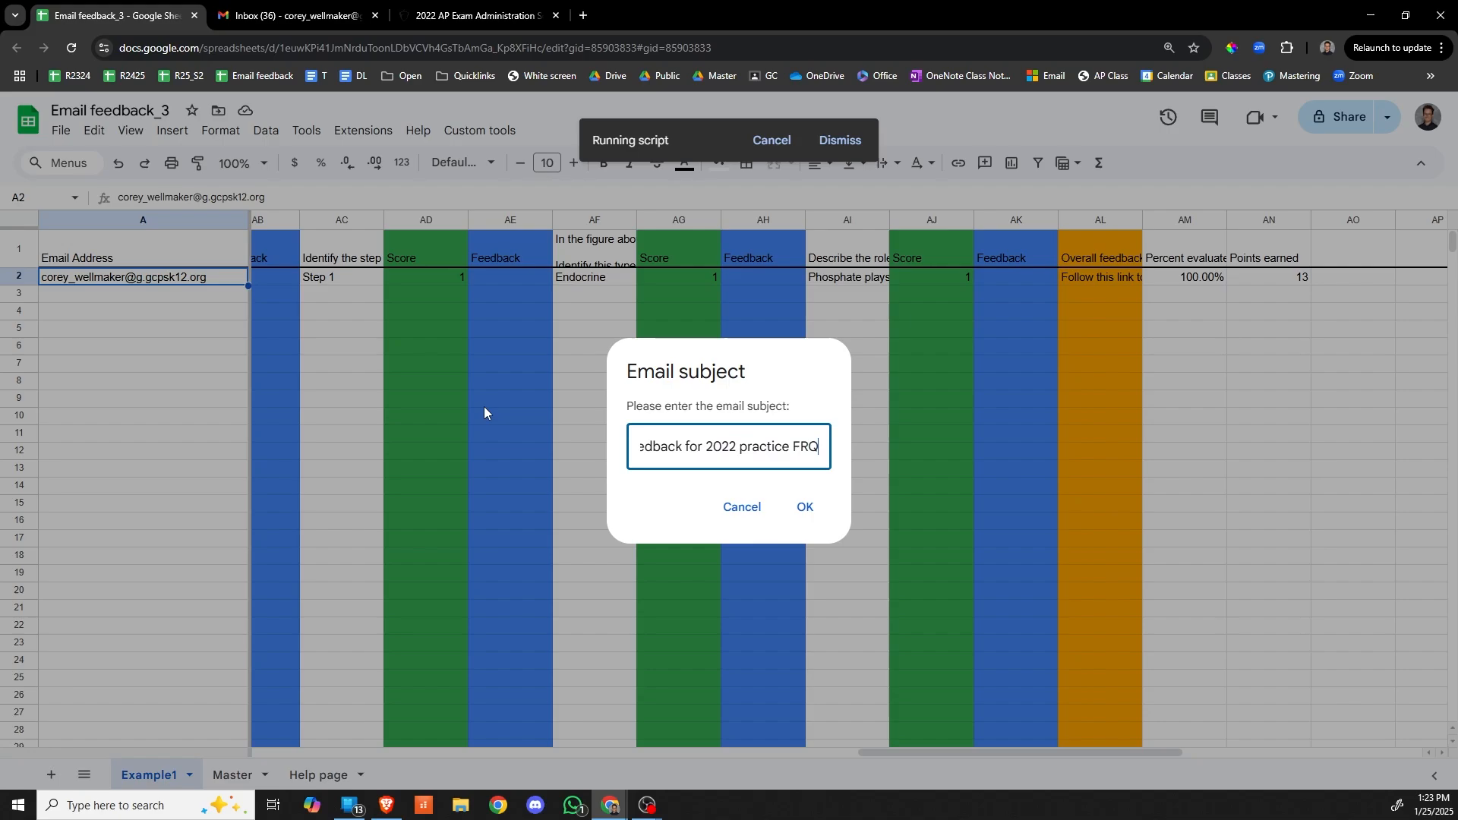
key(Tab)
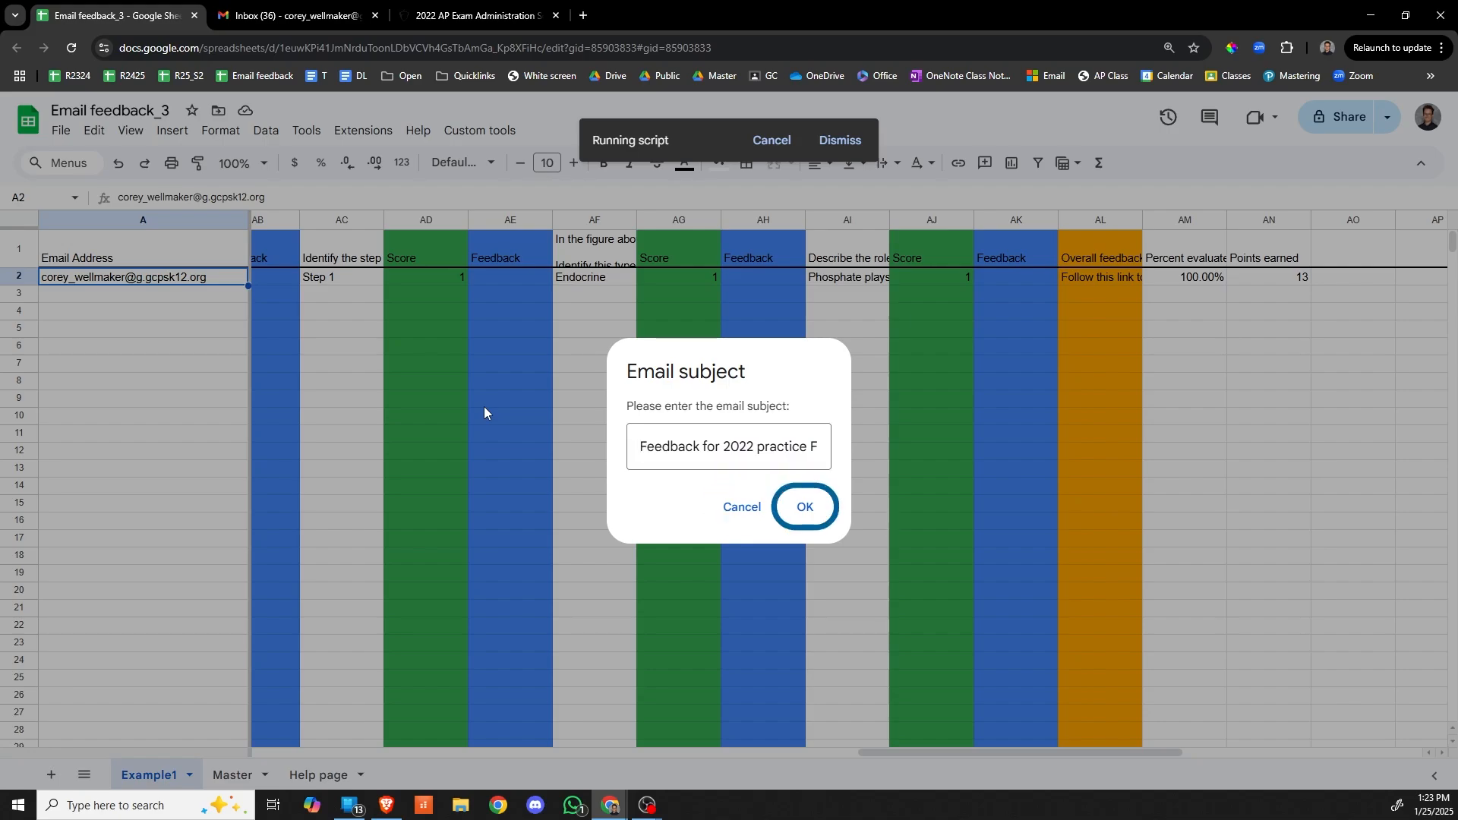
key(Return)
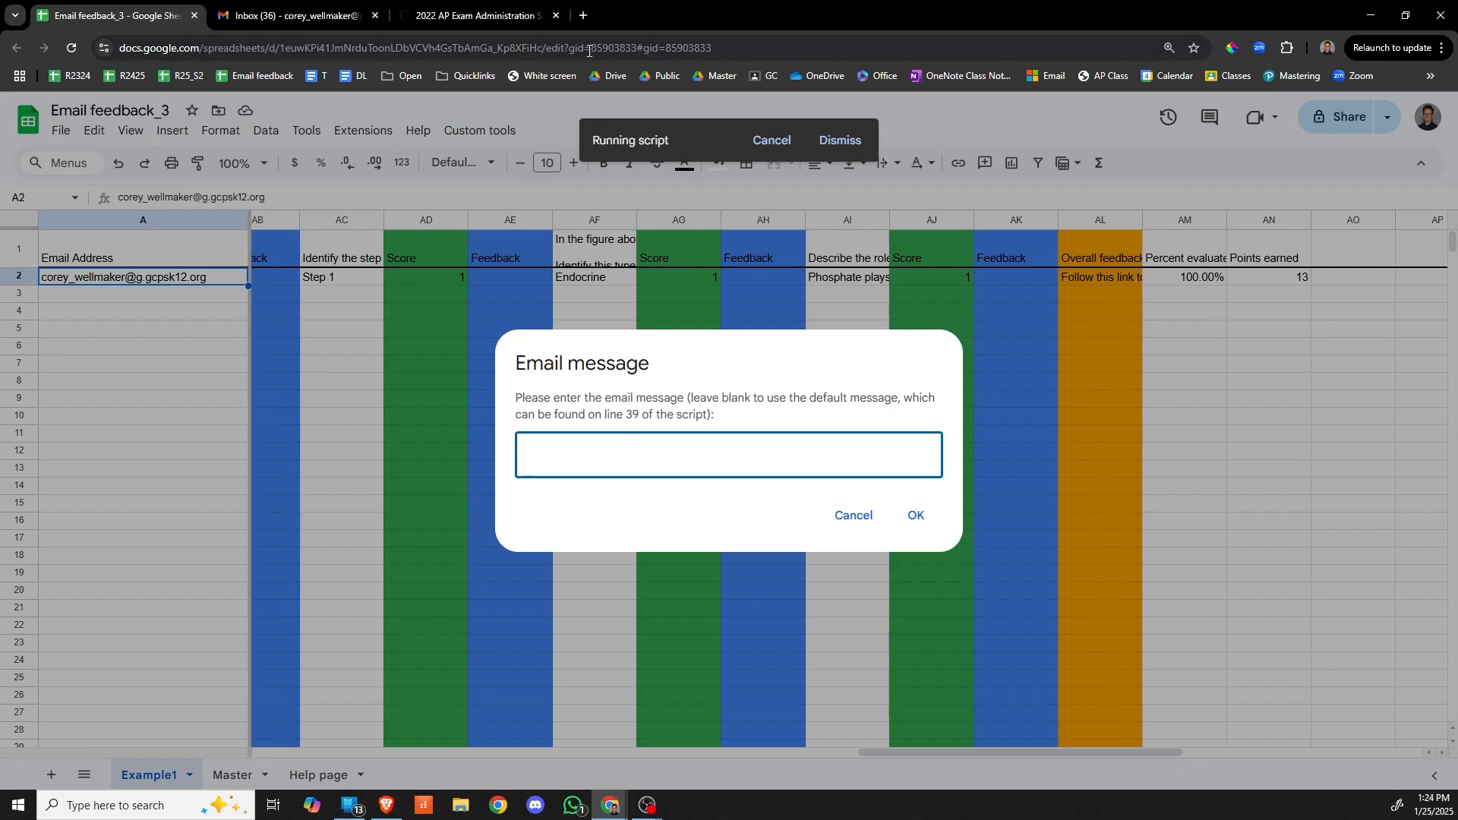
click(917, 517)
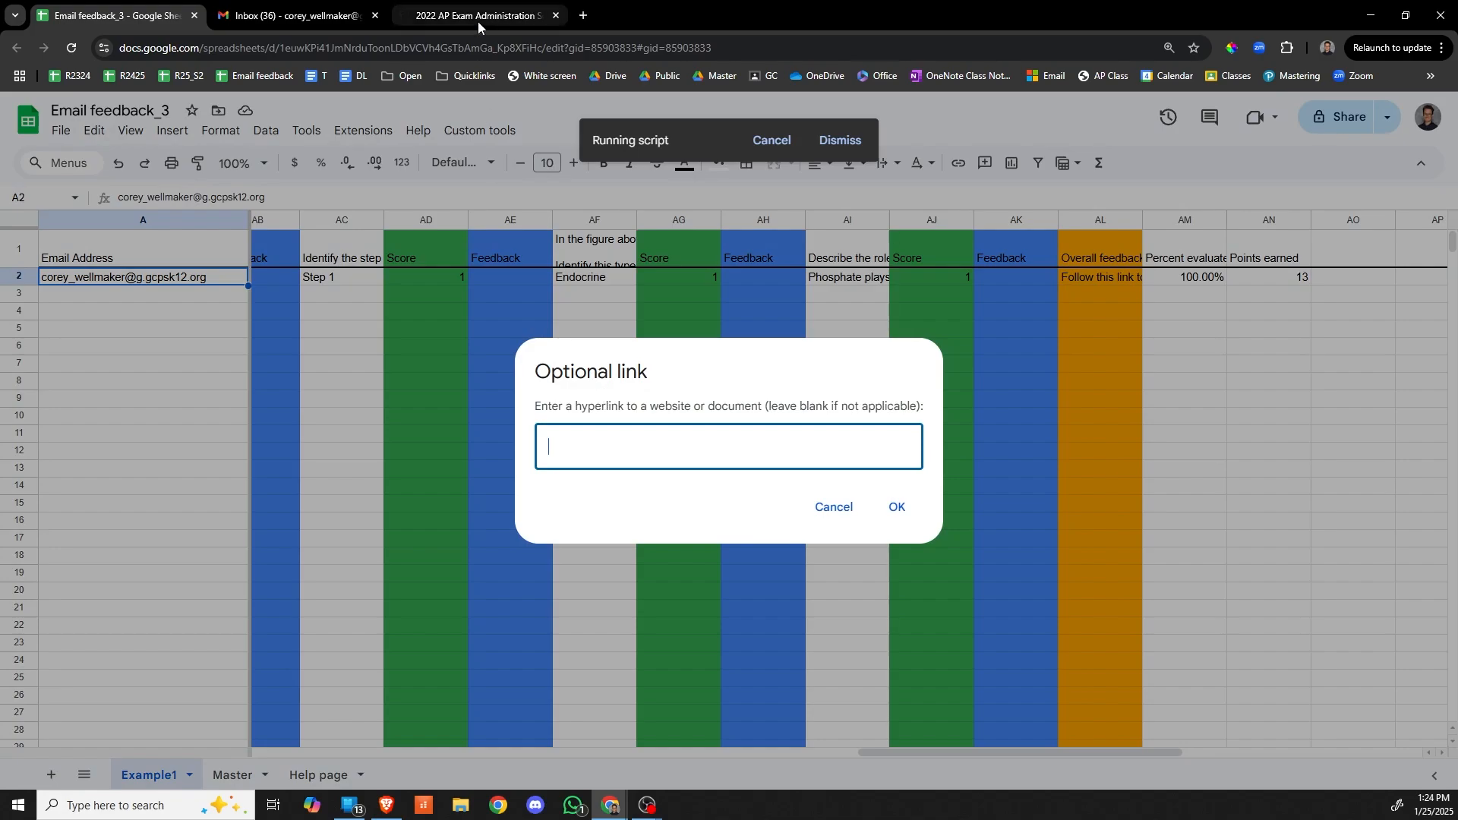
Search the web for "ap biology frq 2022" and open the AP Biology 2022 Free-Response Questions PDF
click(512, 11)
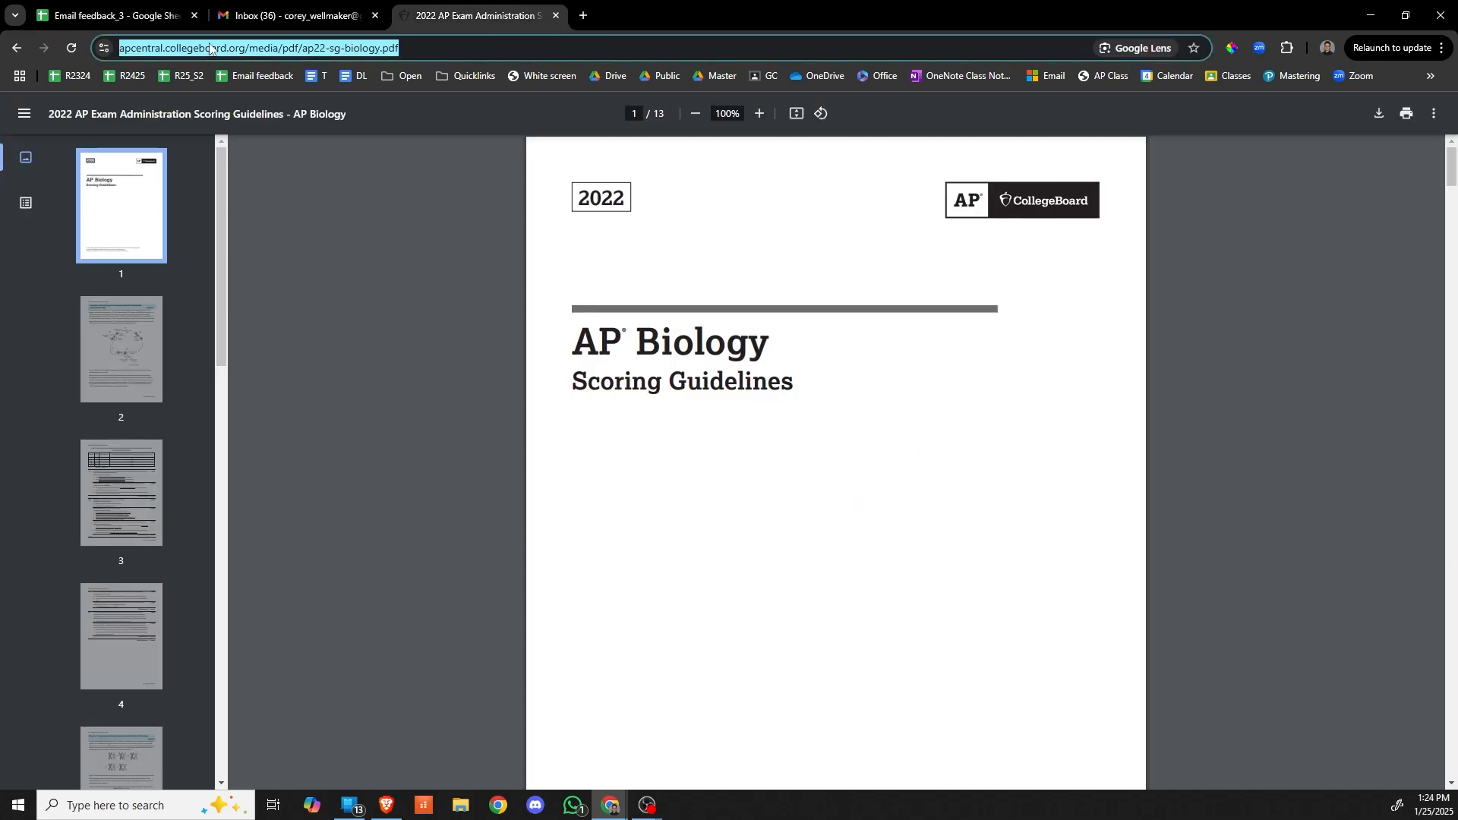
click(16, 50)
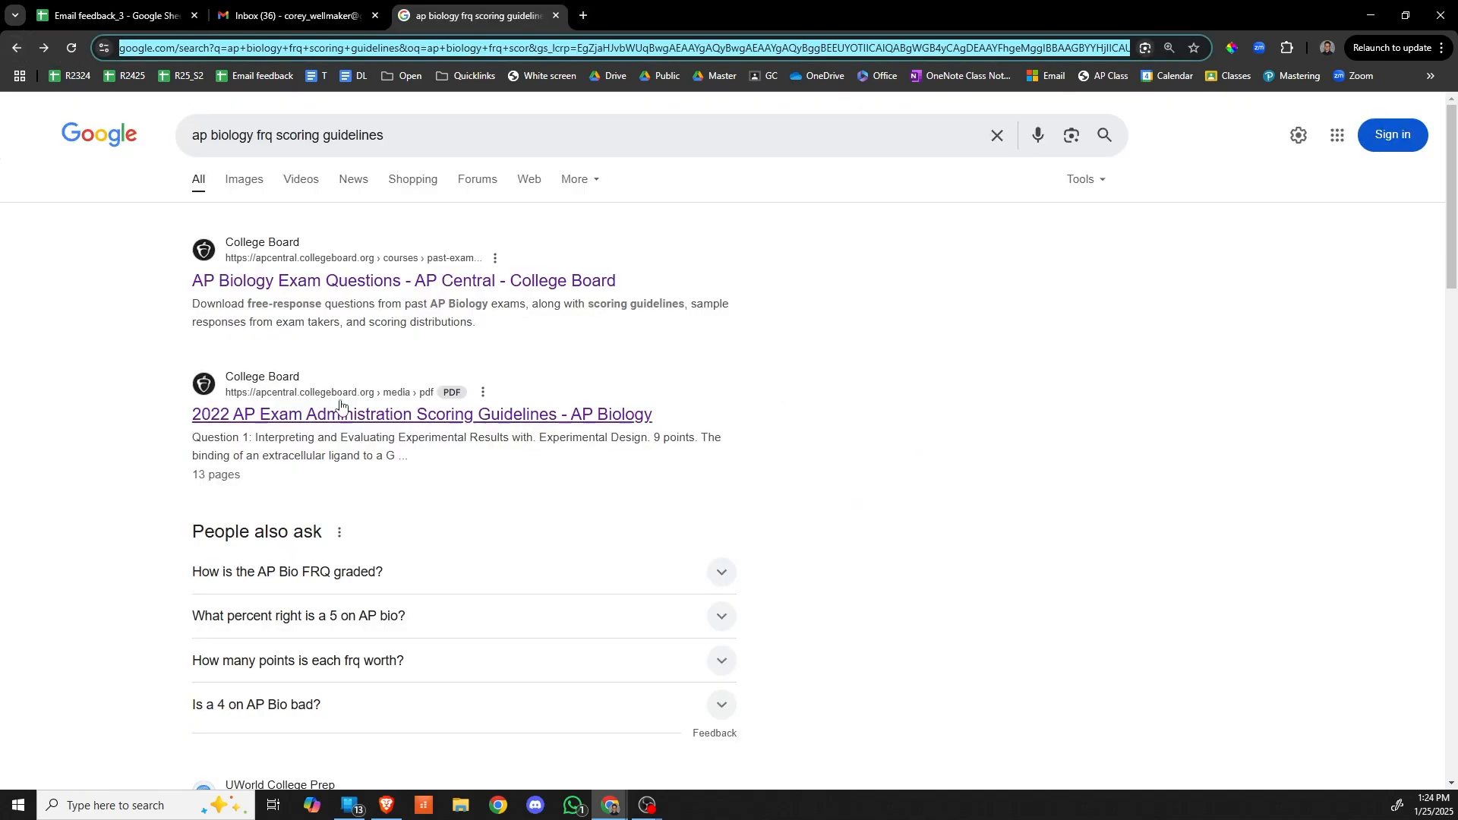
click(275, 138)
drag(274, 137, 549, 139)
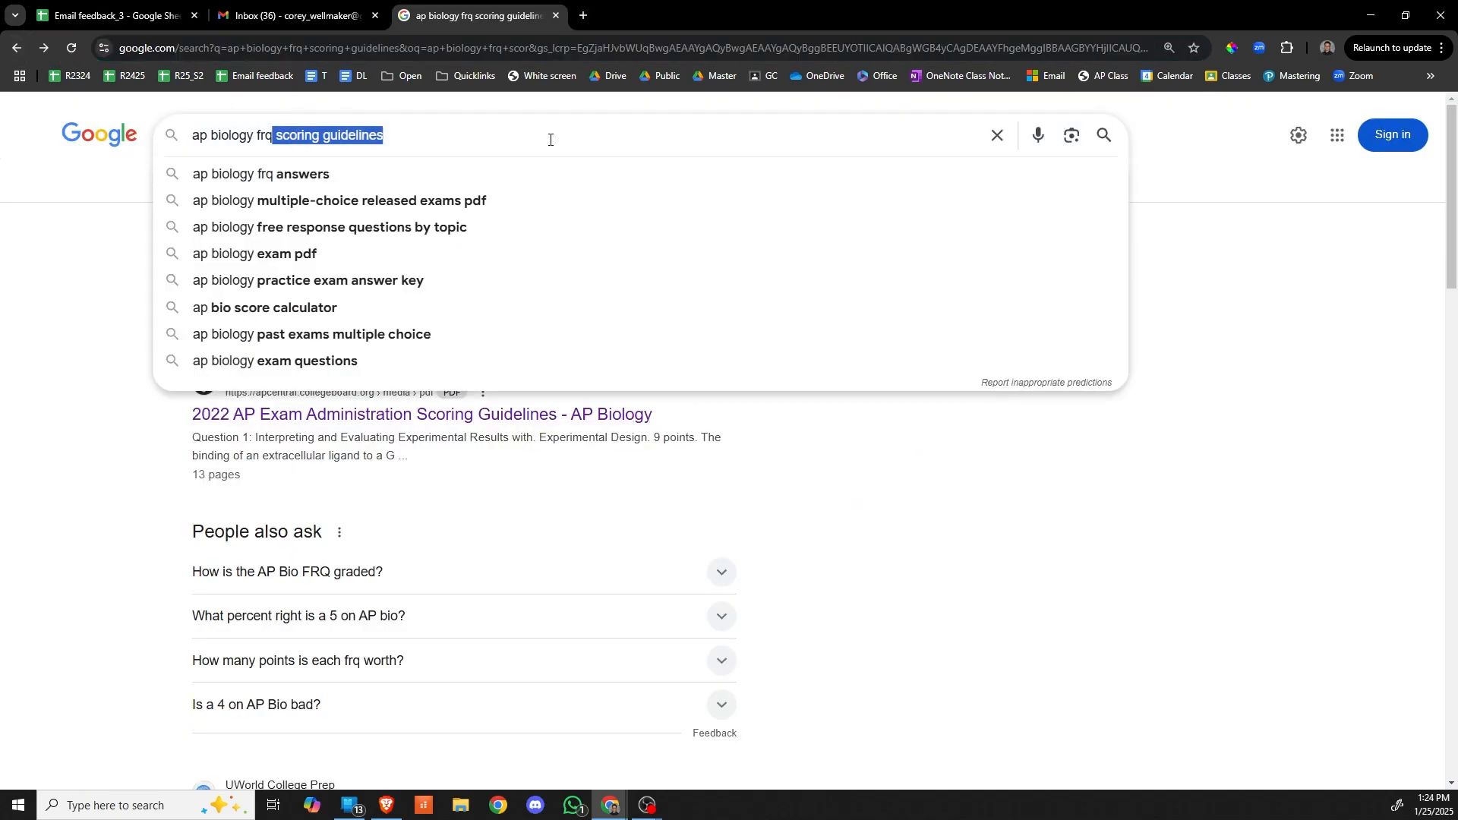
text(2022)
key(Return)
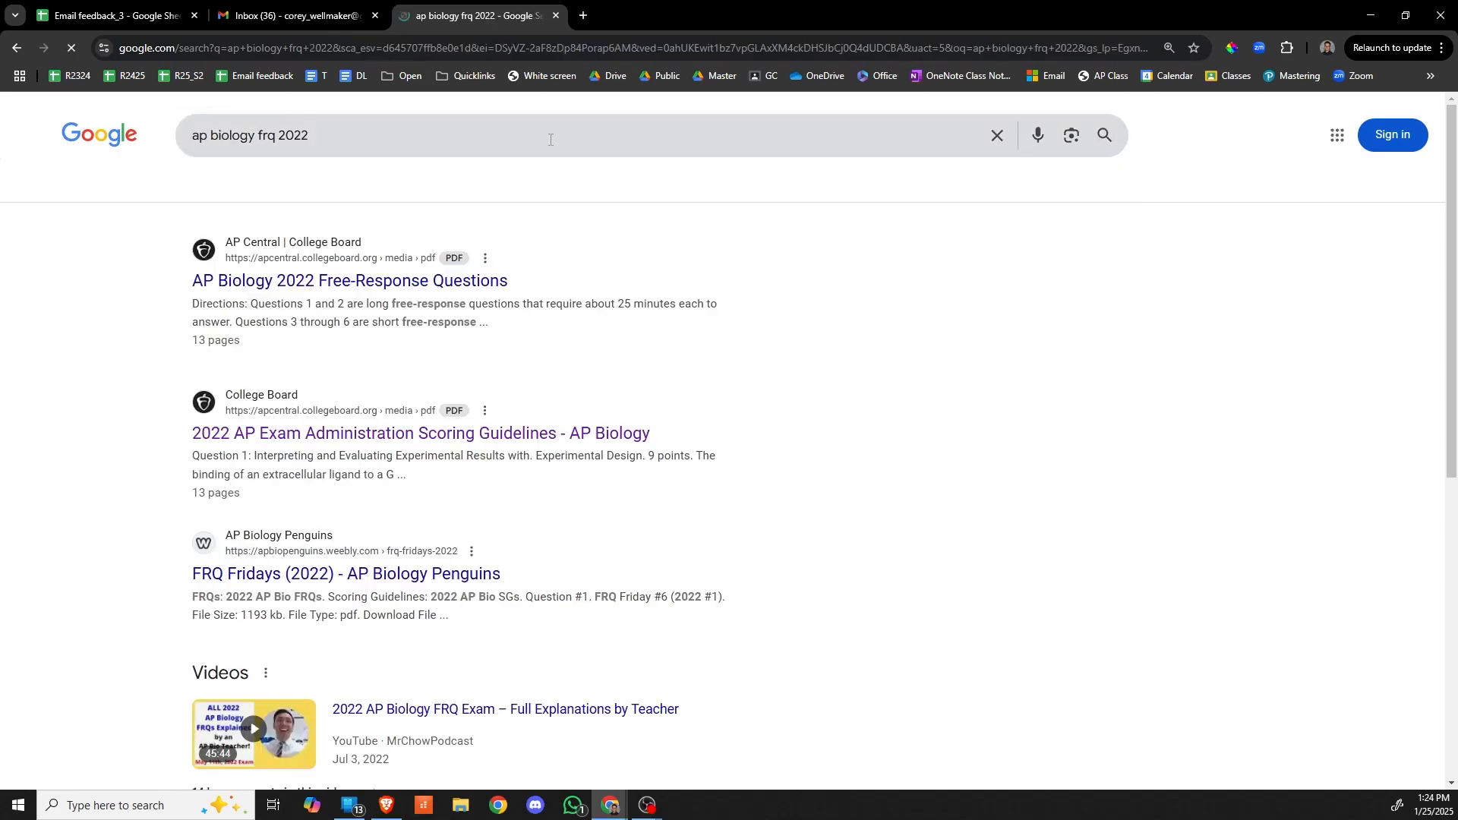
click(480, 281)
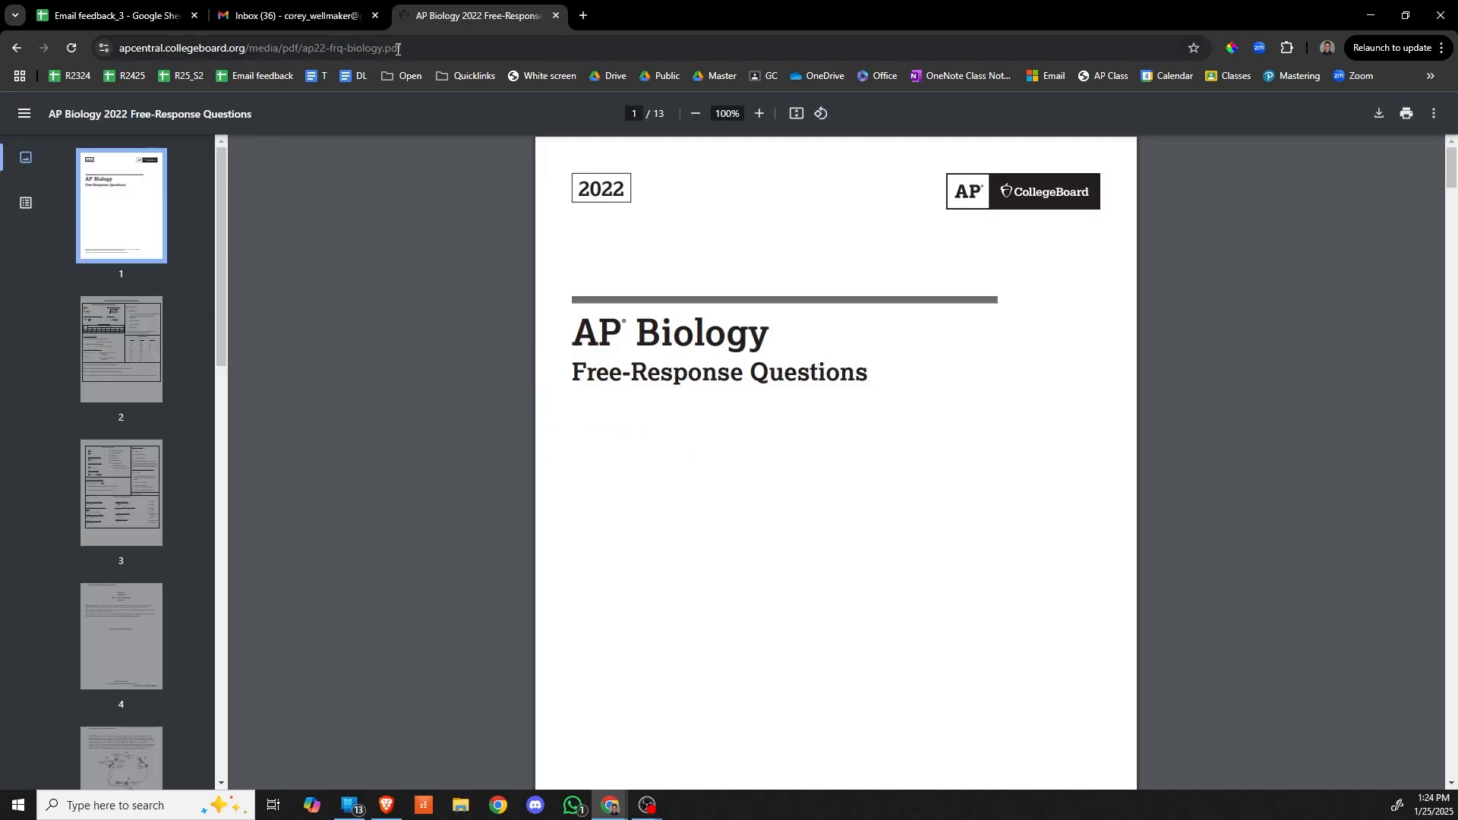
Copy the ap22-frq-biology.pdf address into the email tool's Optional link prompt and send the emails
click(397, 49)
key(ctrl+c)
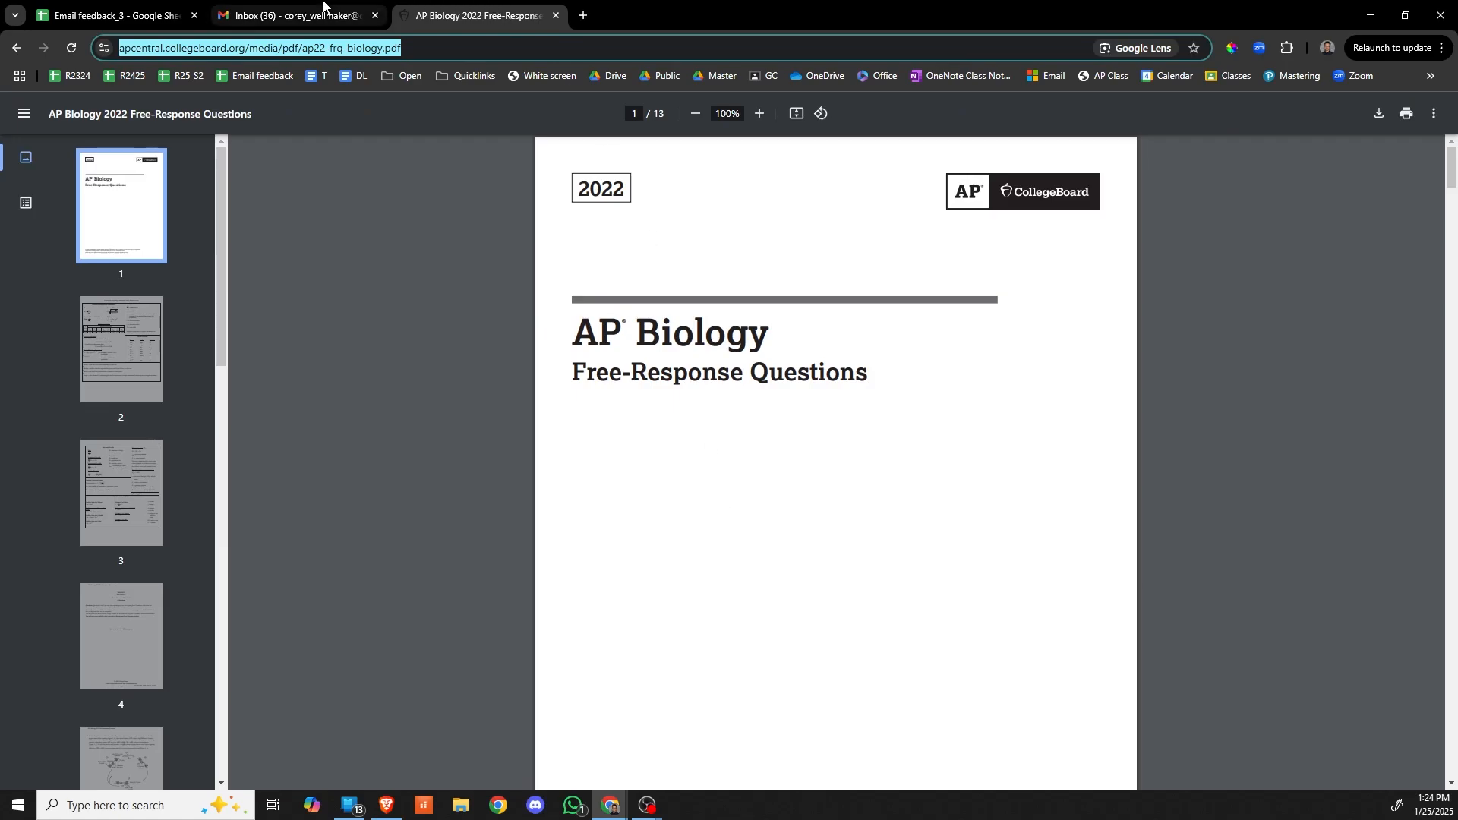
click(166, 8)
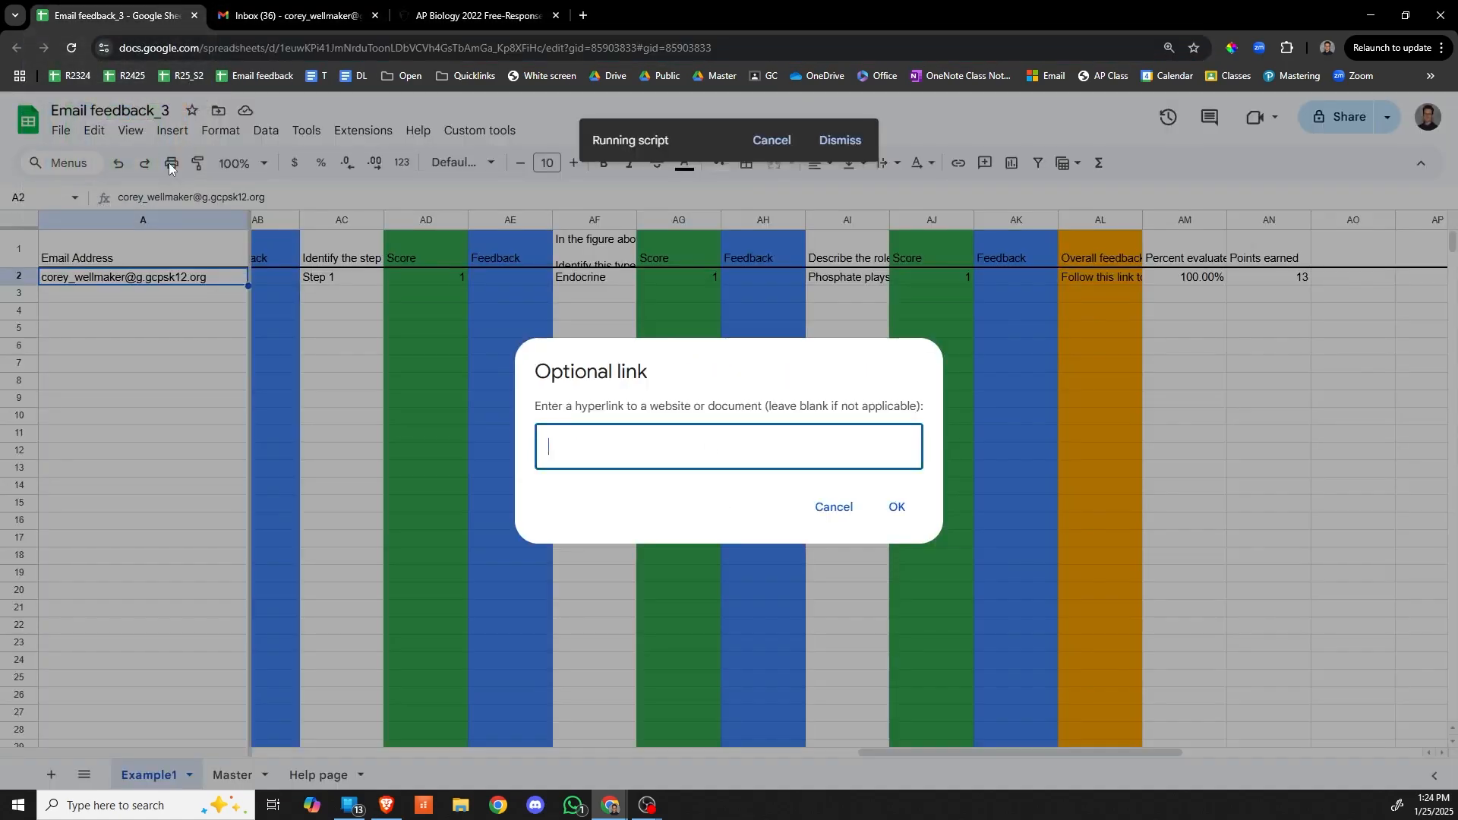
key(ctrl+v)
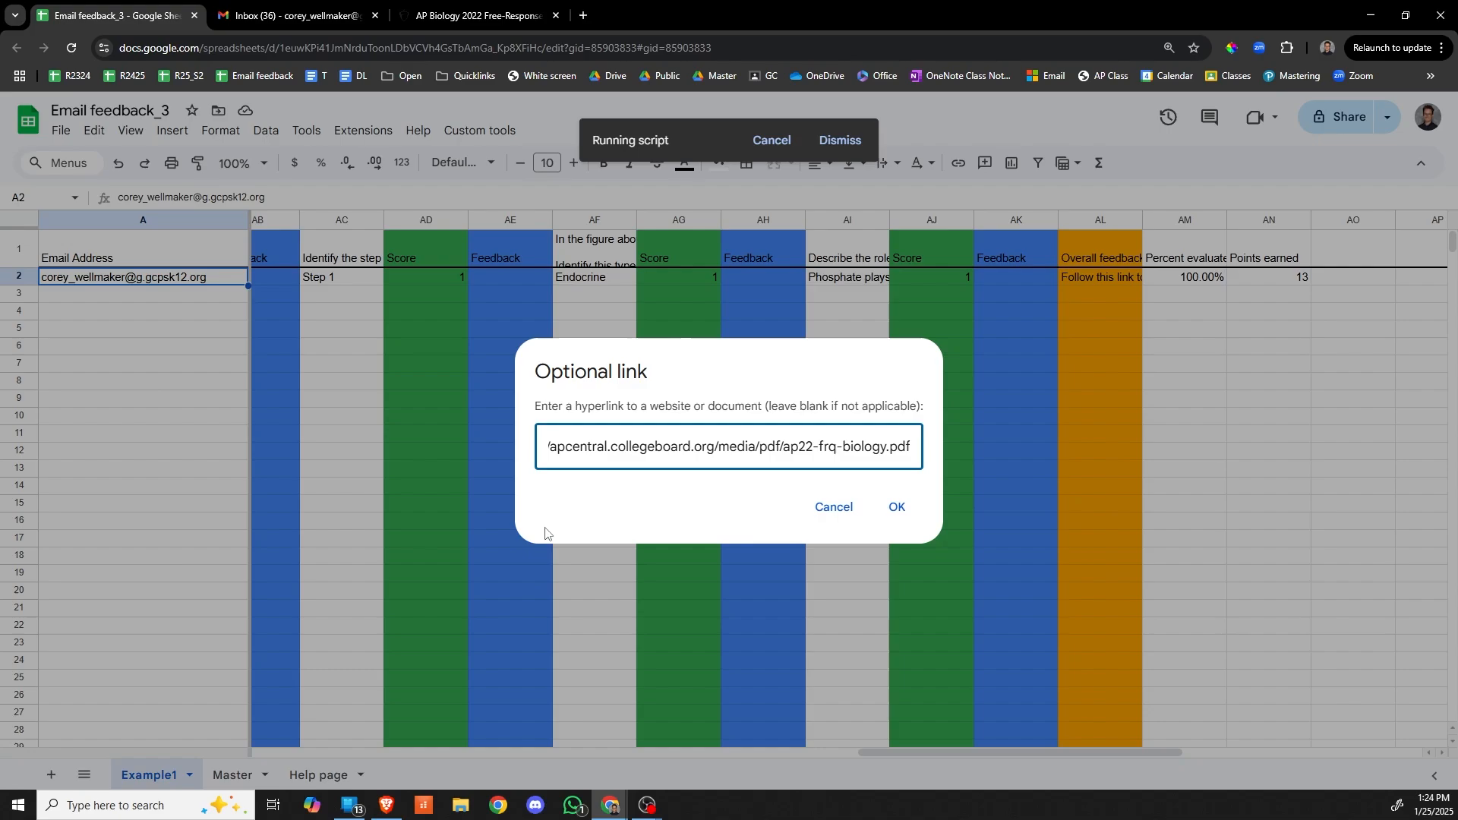
double_click(883, 445)
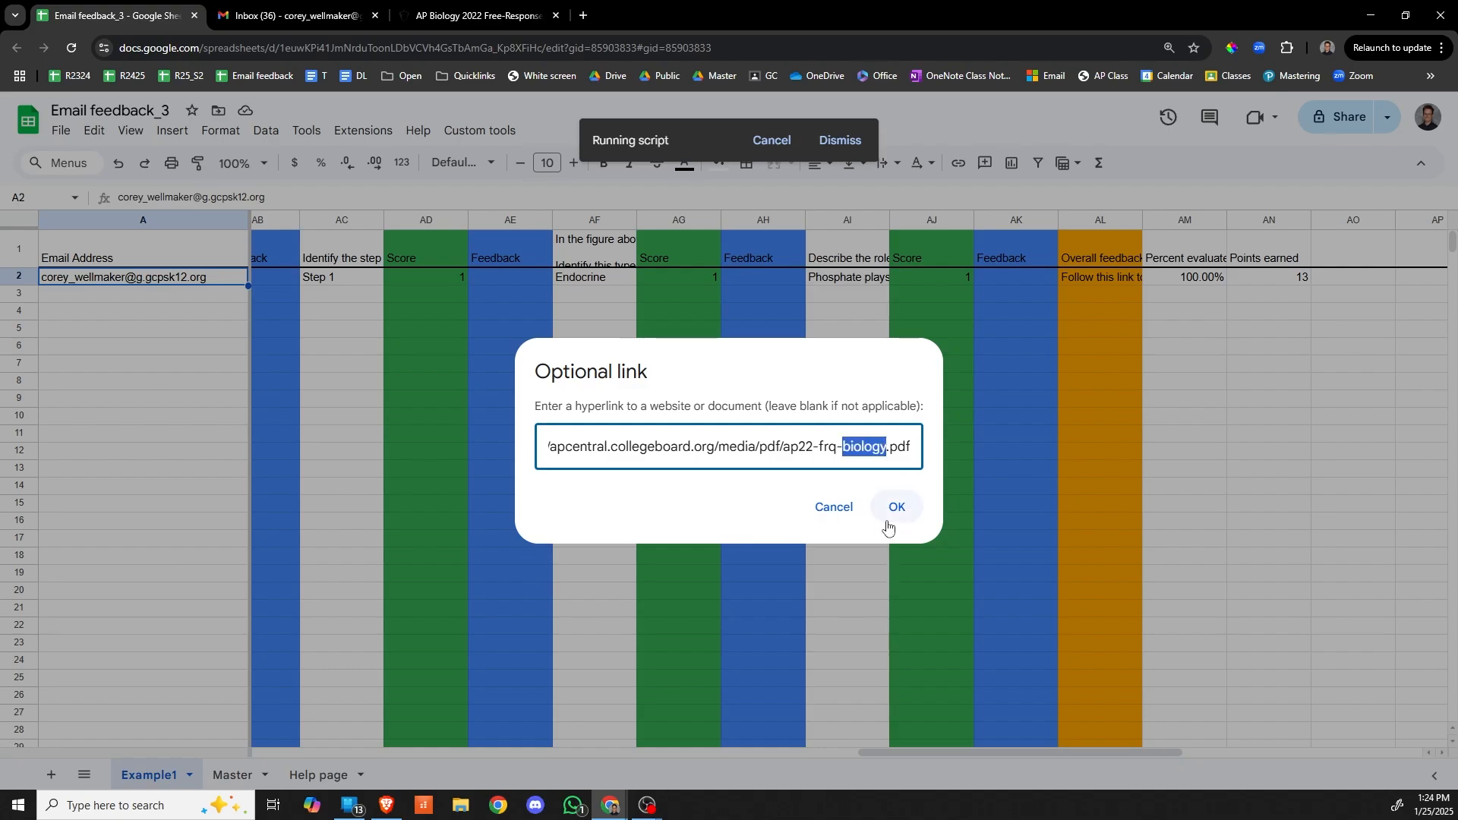
click(897, 507)
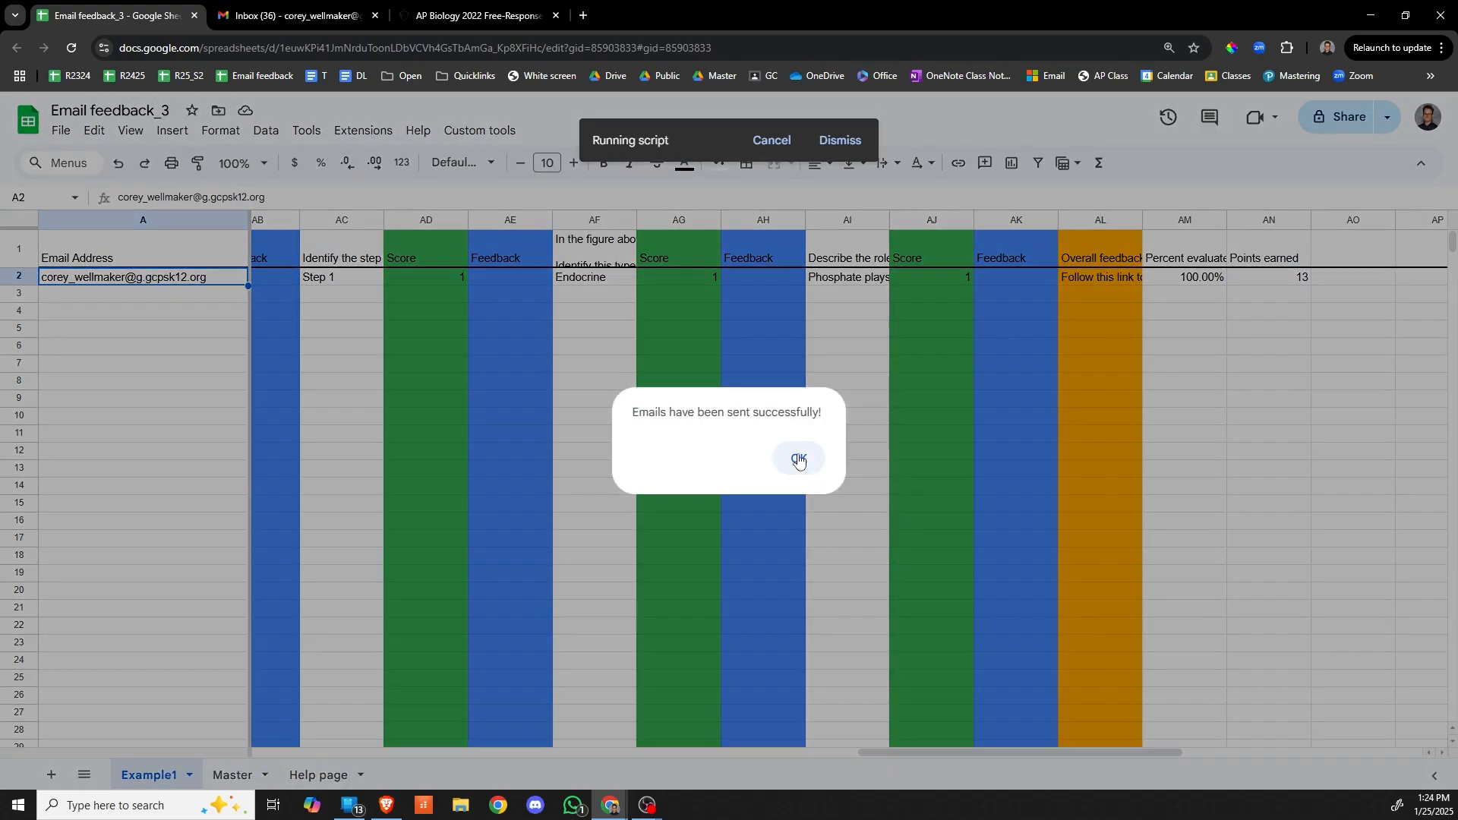
click(798, 458)
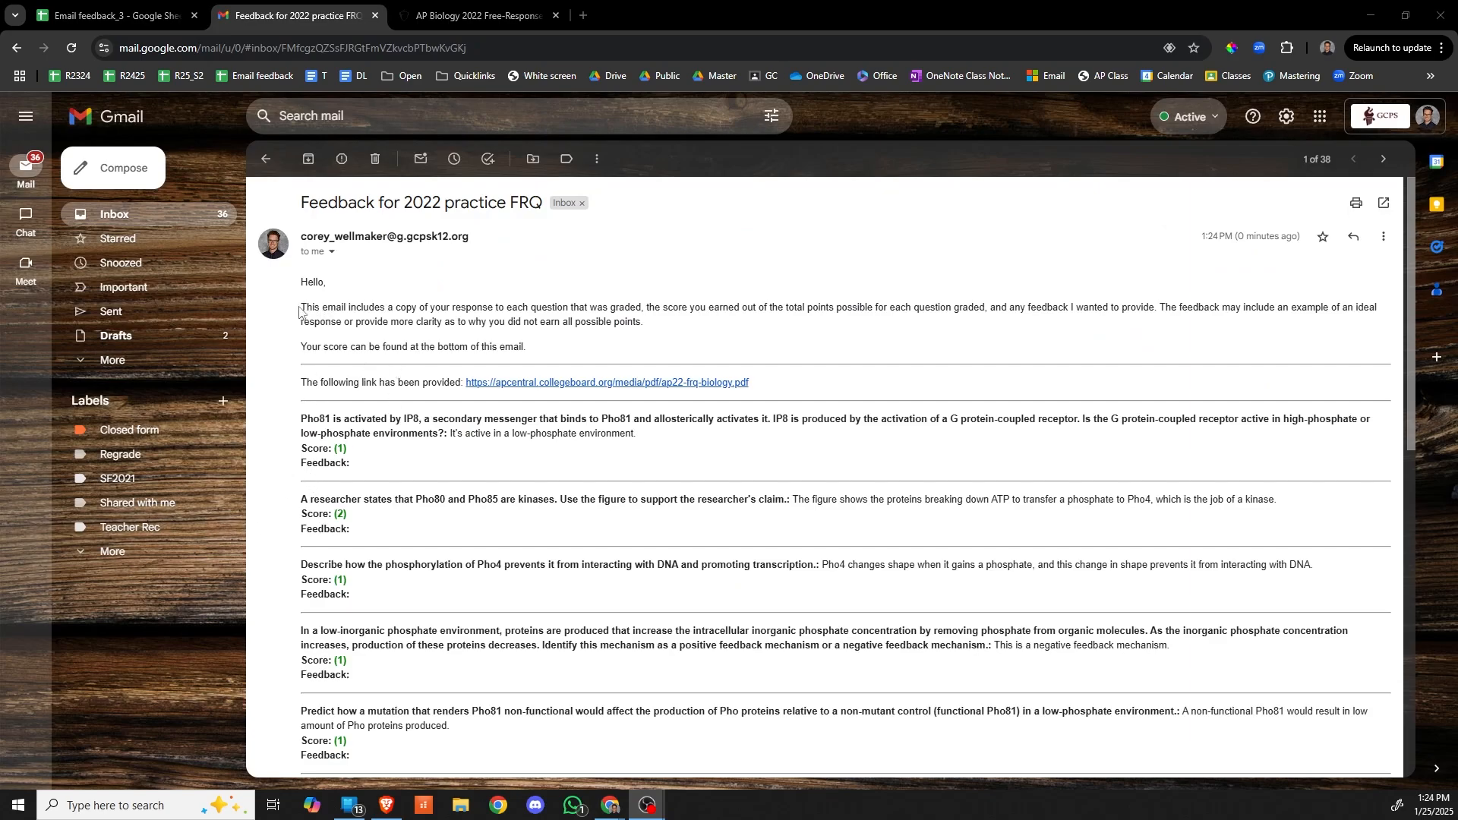
Review the default message, provided link and first question in the received Gmail feedback email, and return to the Email feedback_3 sheet
drag(300, 311, 645, 325)
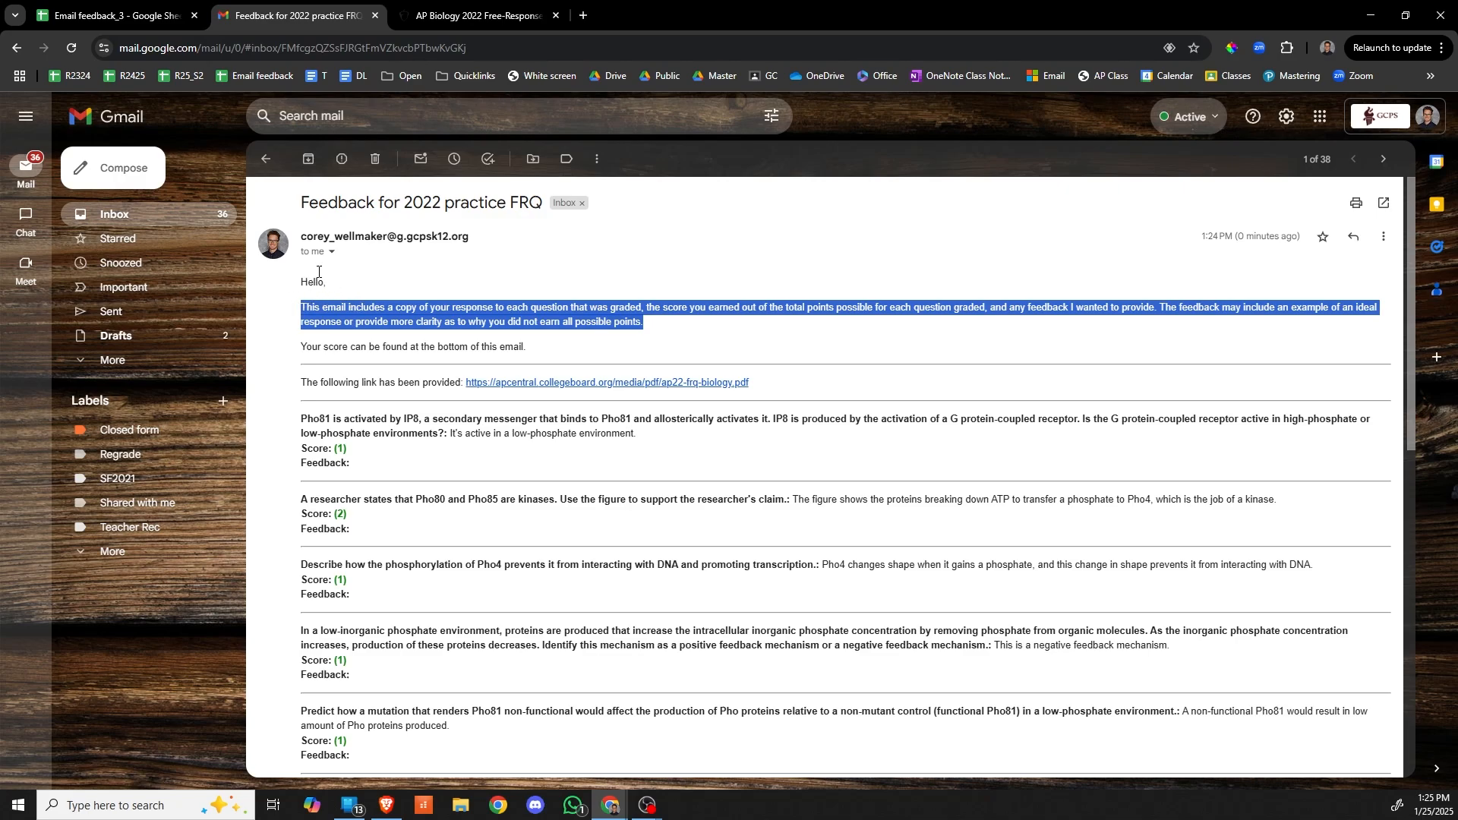
click(300, 314)
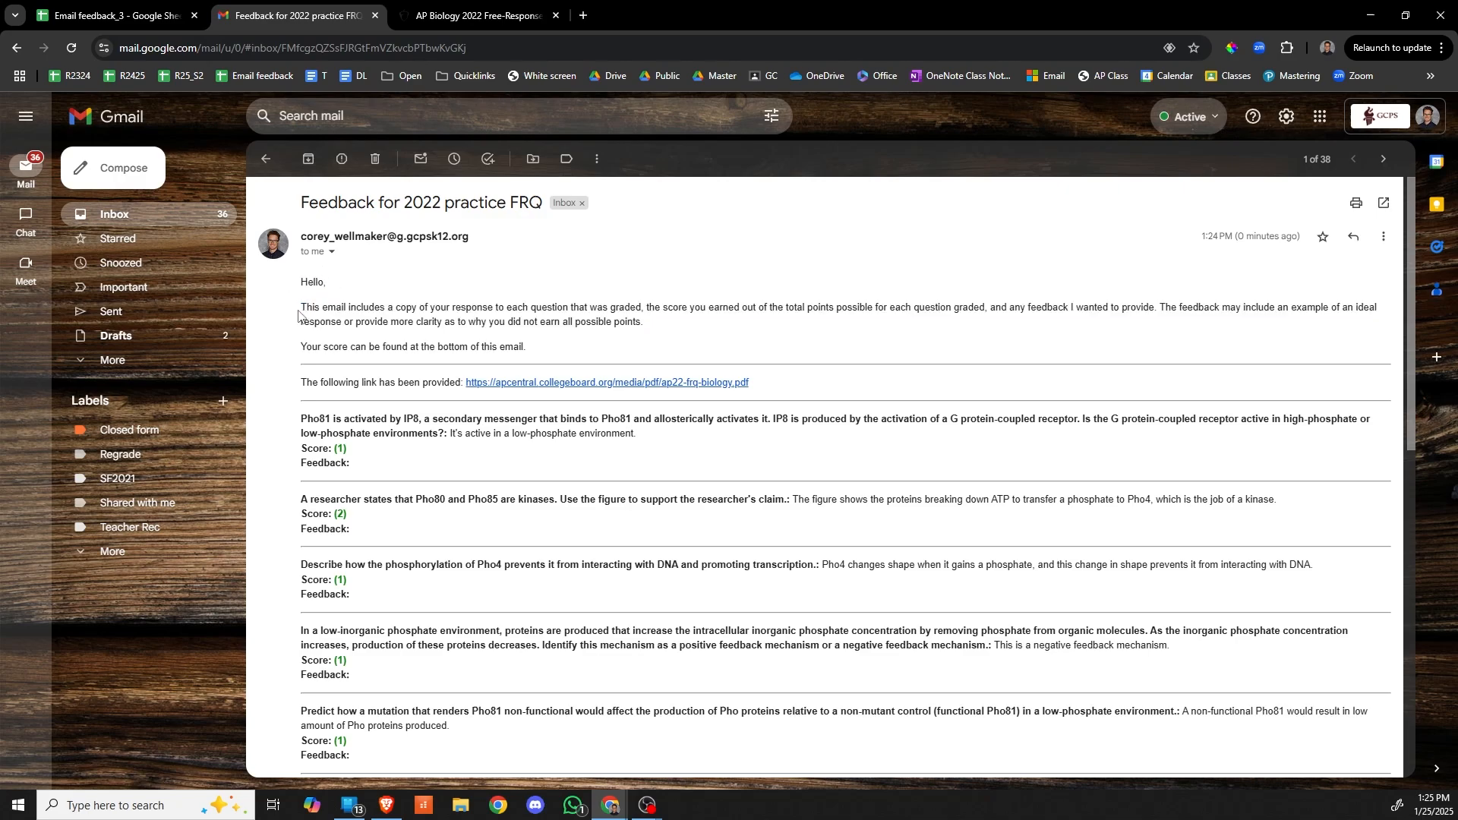
drag(300, 313, 532, 360)
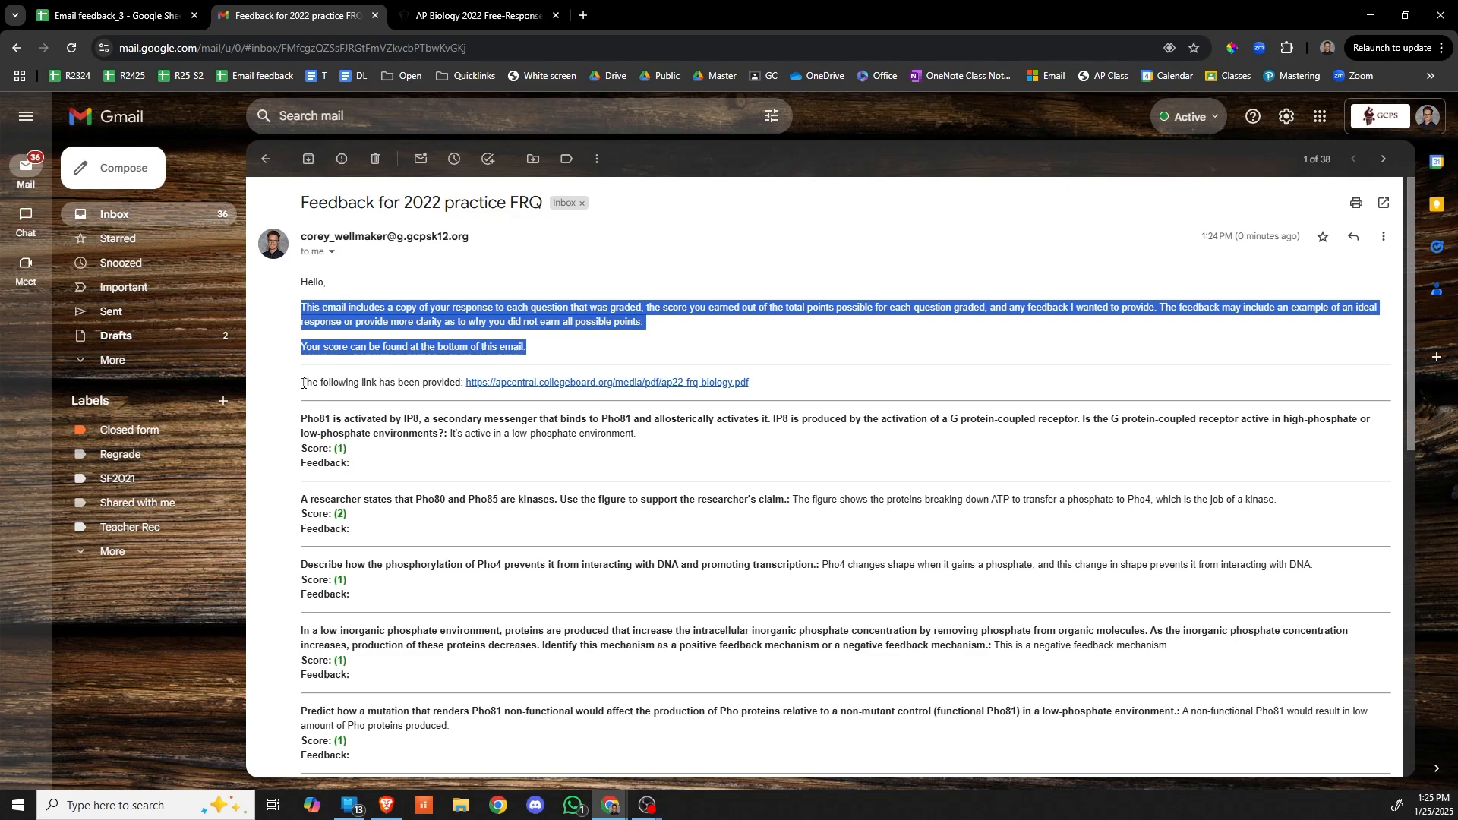
drag(303, 382, 771, 392)
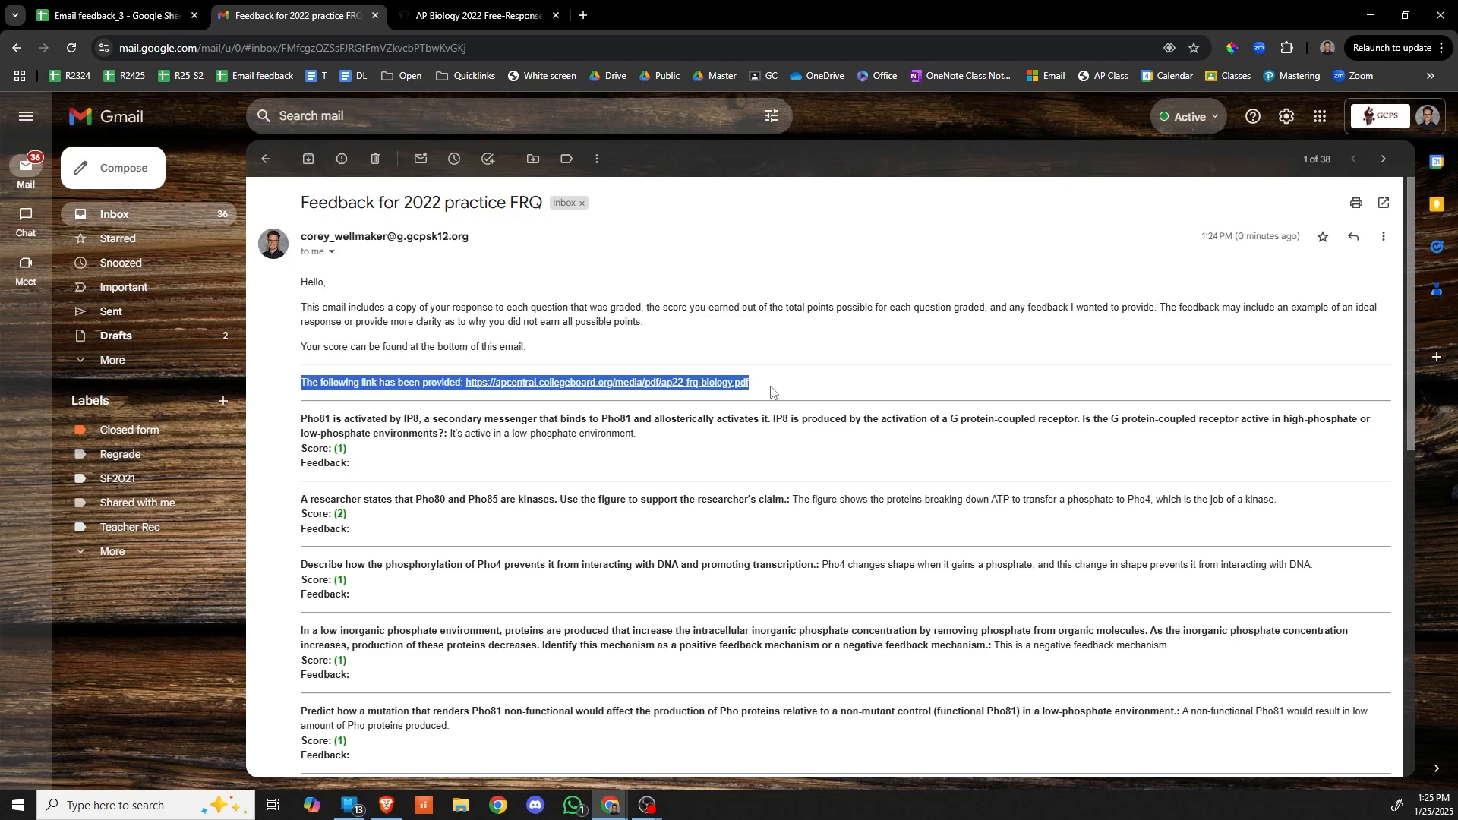
click(771, 392)
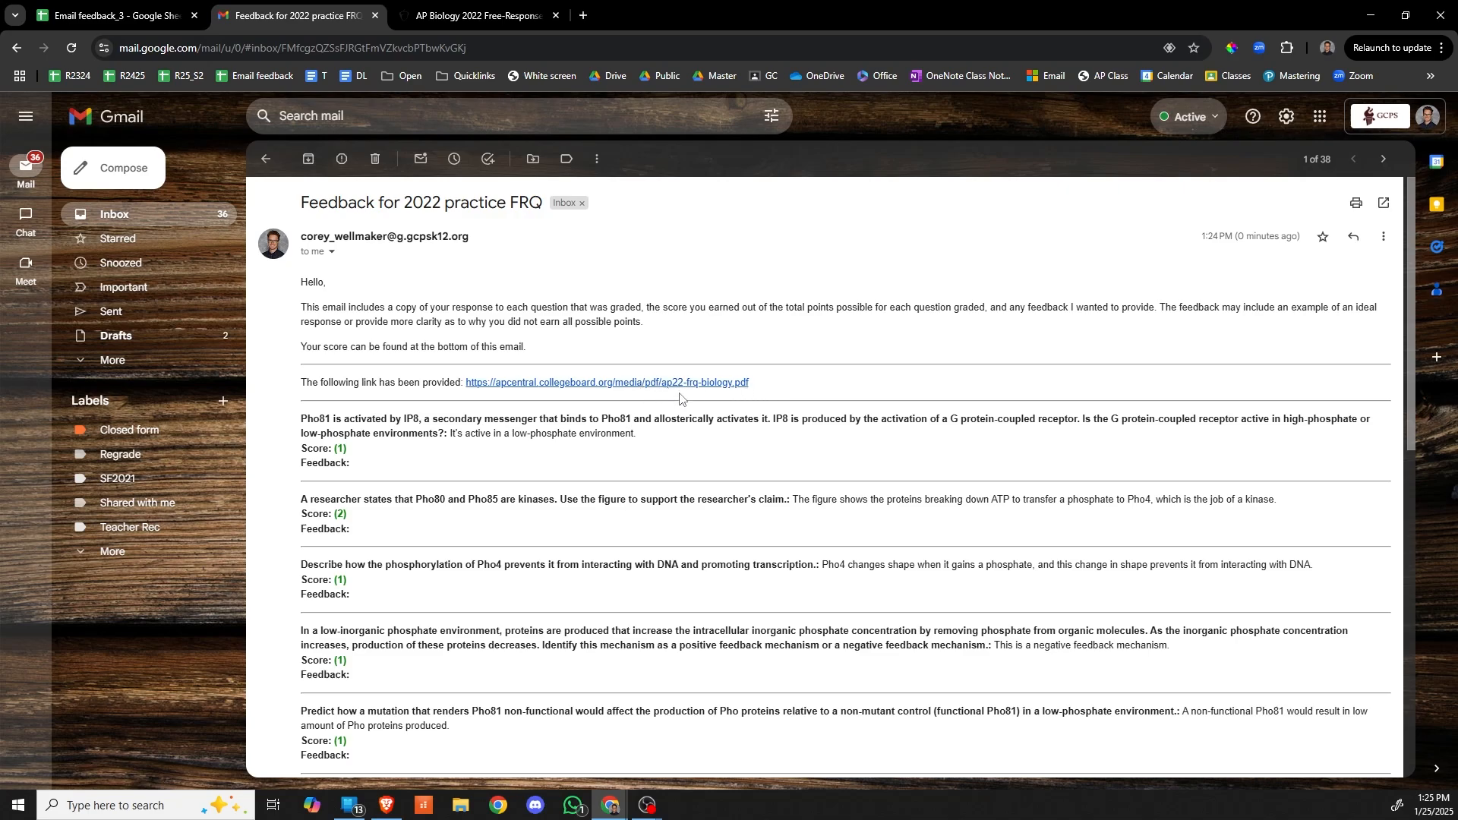
scroll(659, 390, down, 1)
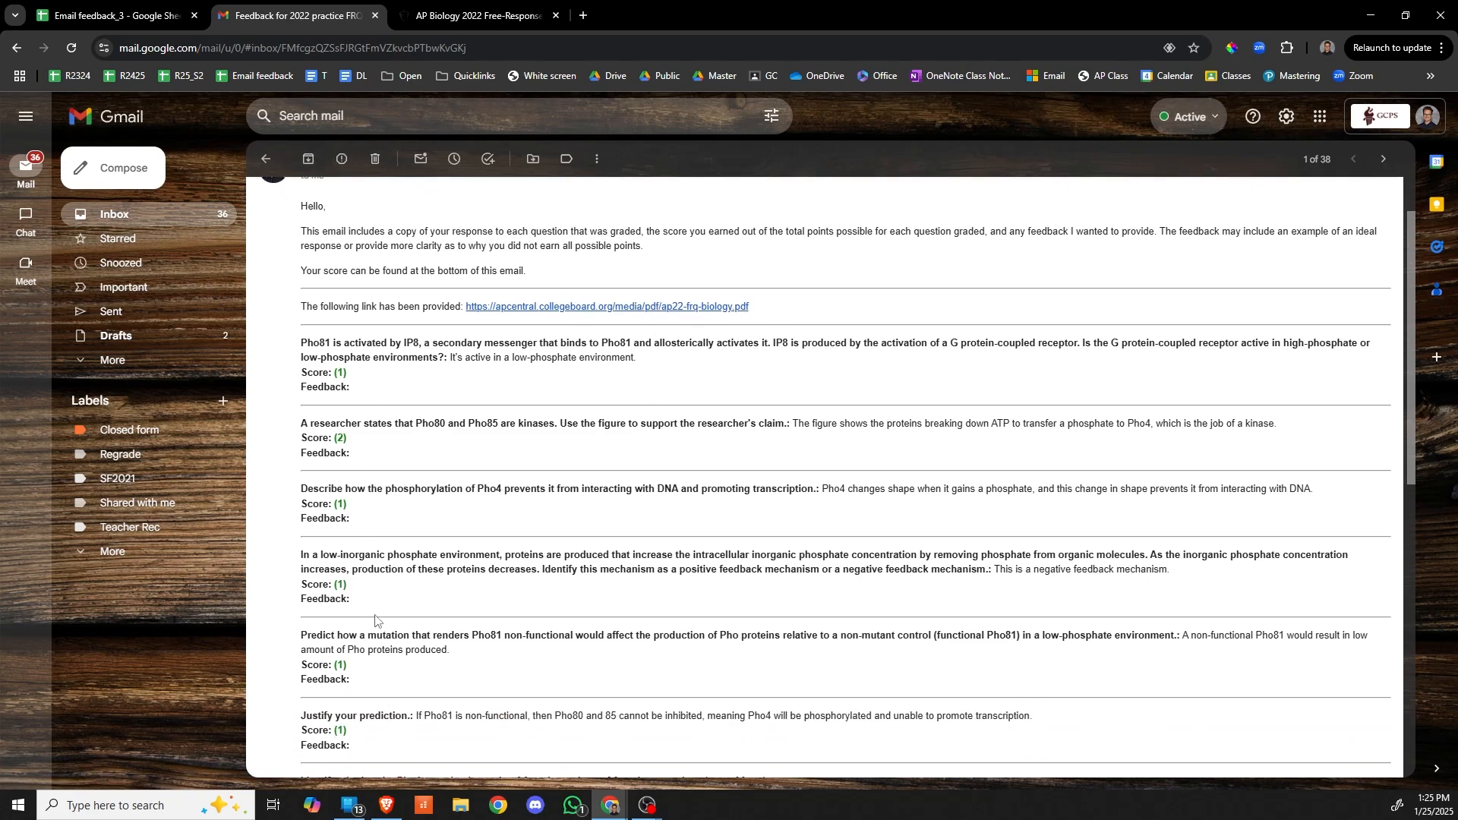
scroll(382, 387, down, 1)
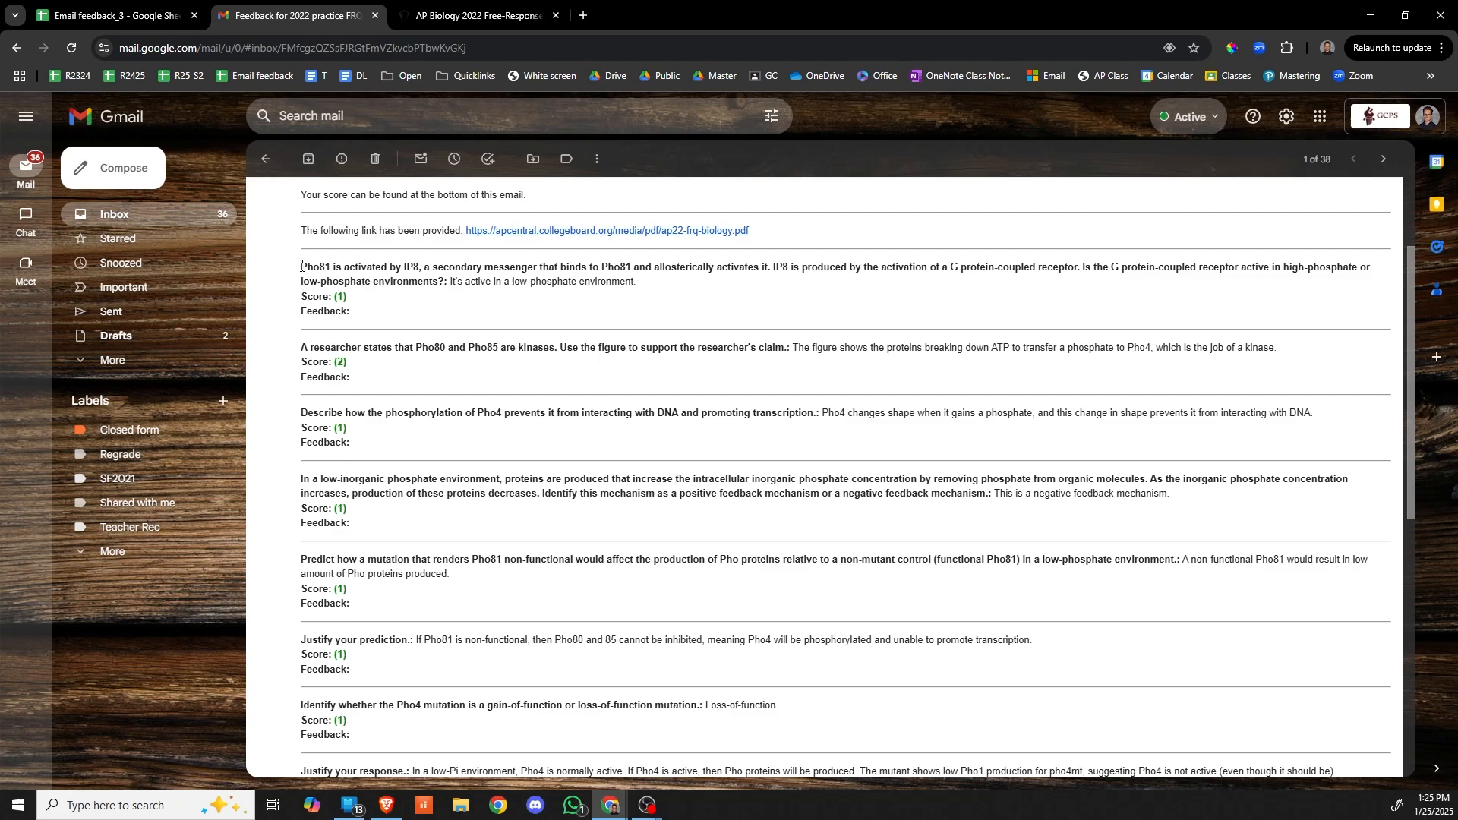
drag(302, 265, 445, 285)
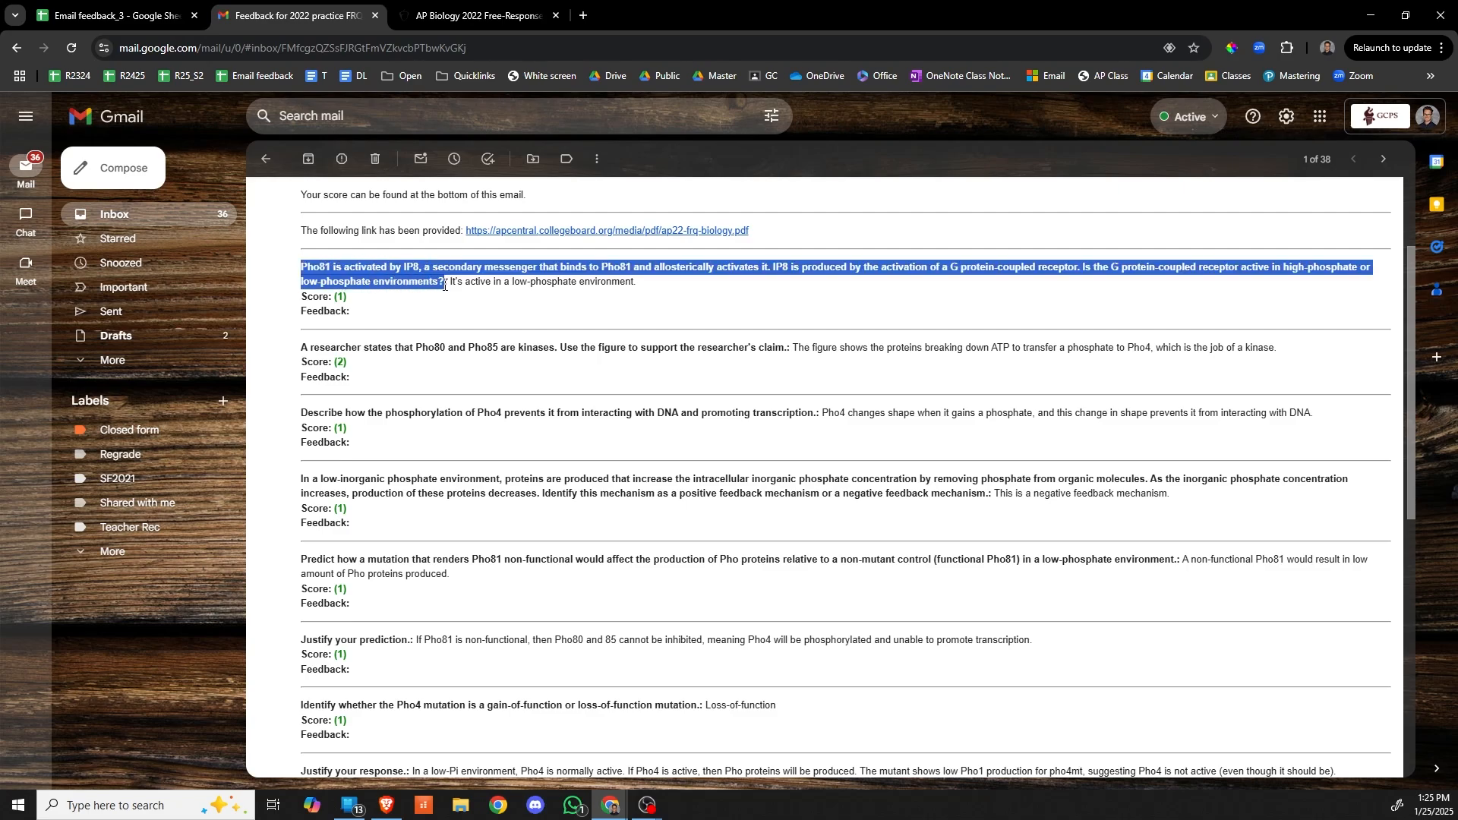
click(169, 13)
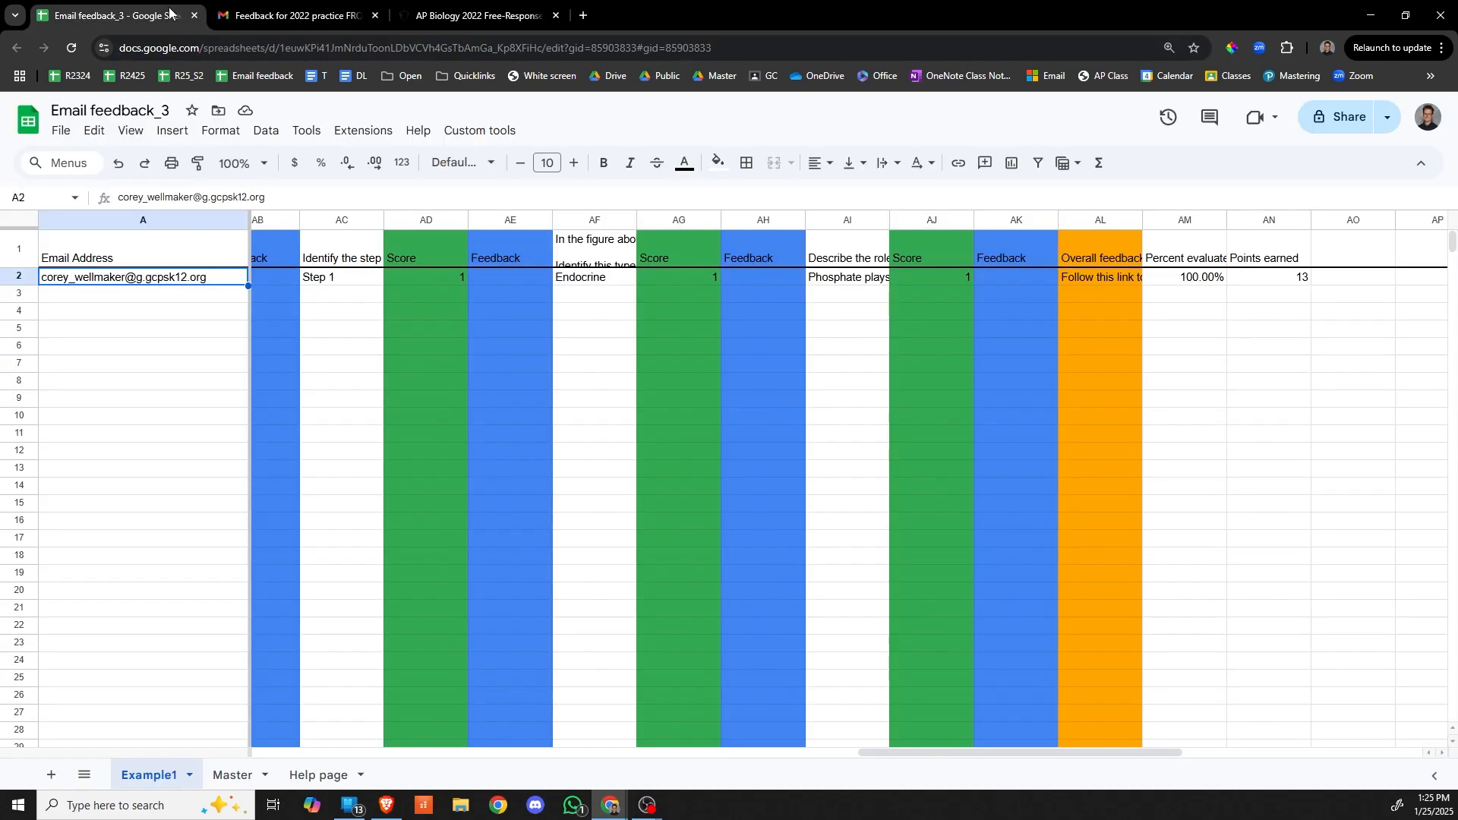
Compare the first question and response in column B with the question, response and score in the received Gmail feedback email
click(298, 265)
key(Home)
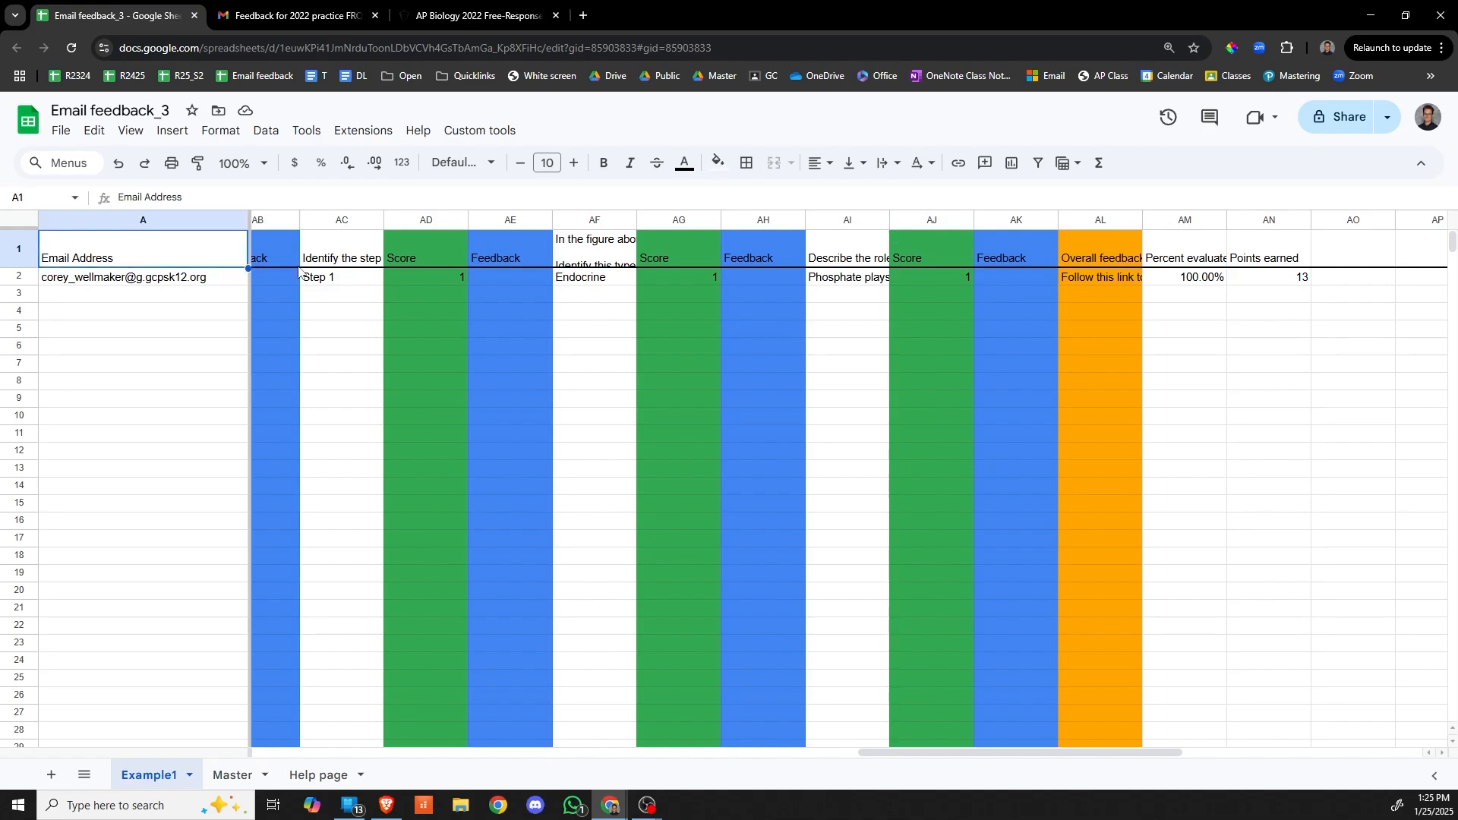
key(Right)
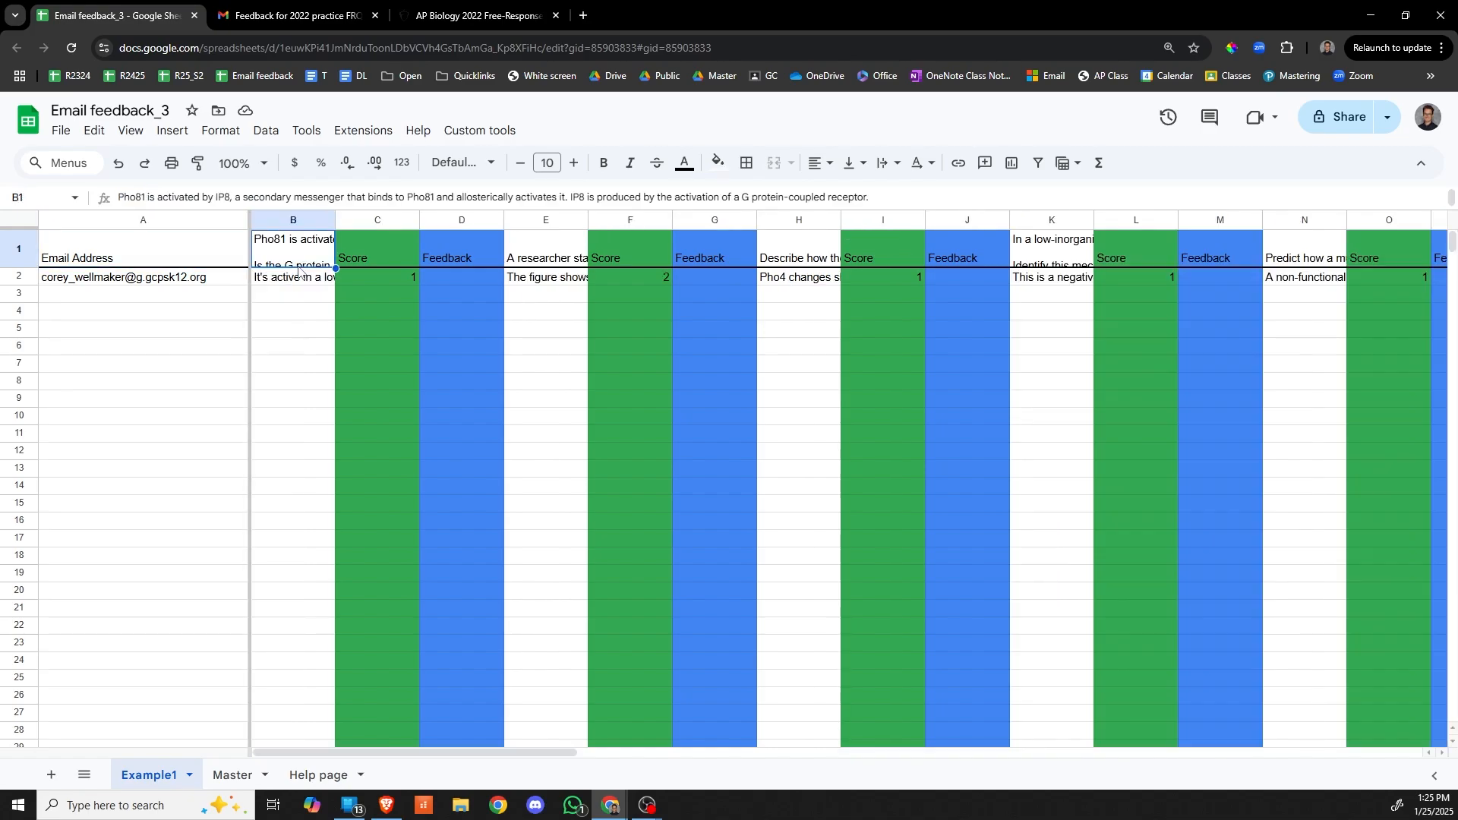
click(287, 227)
key(Down)
click(320, 4)
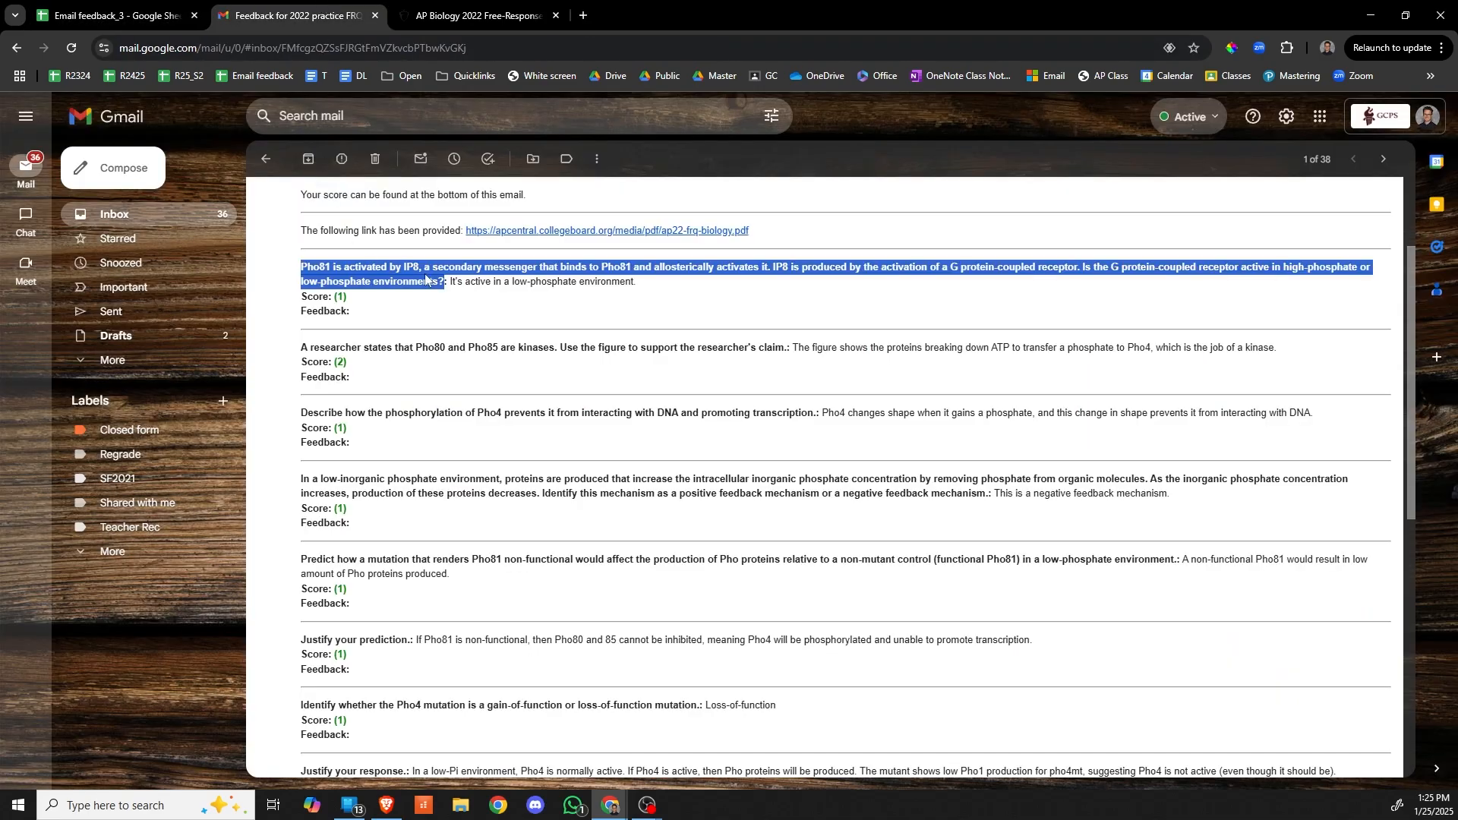
double_click(485, 282)
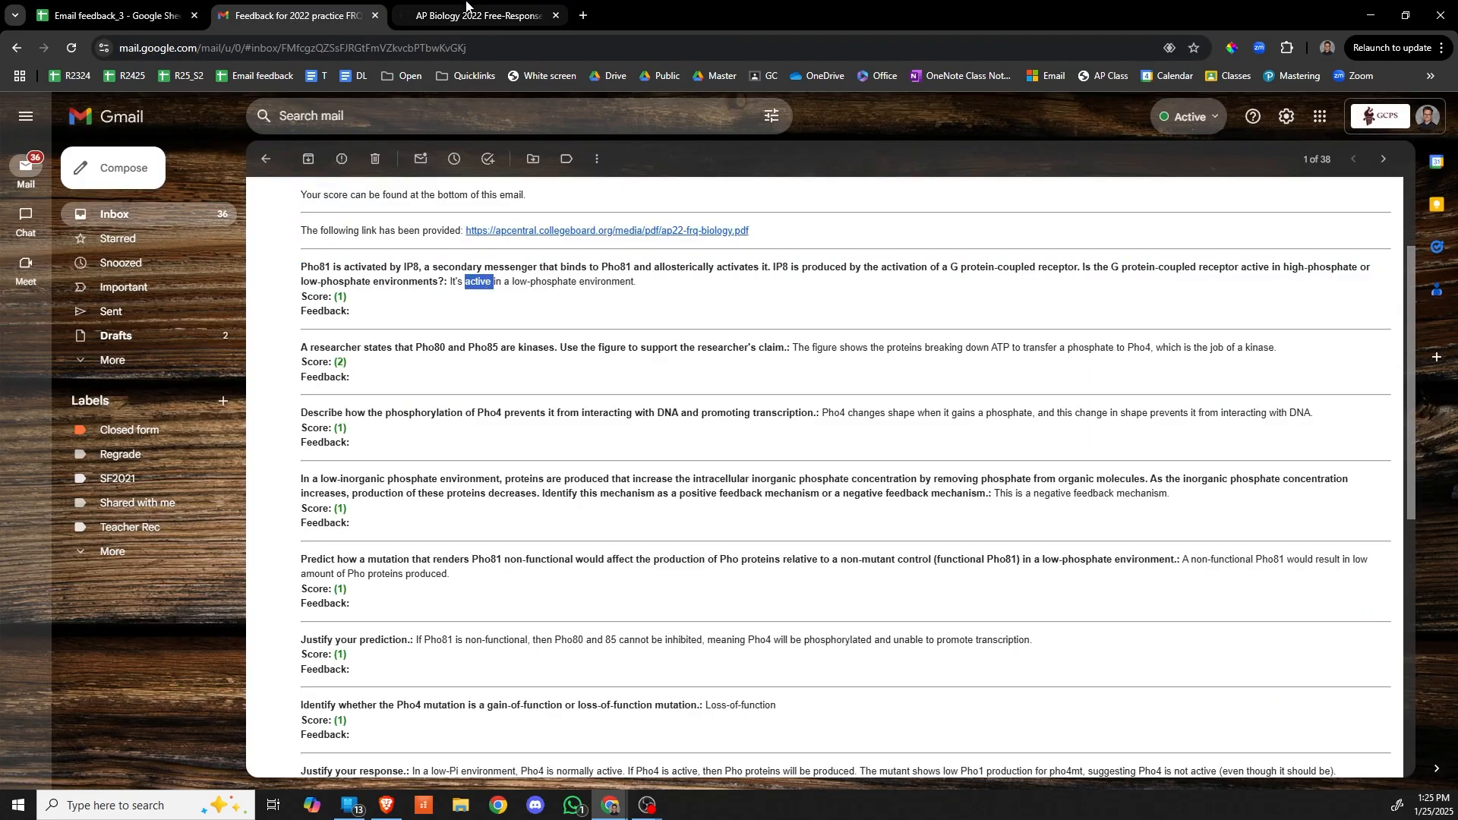
click(339, 299)
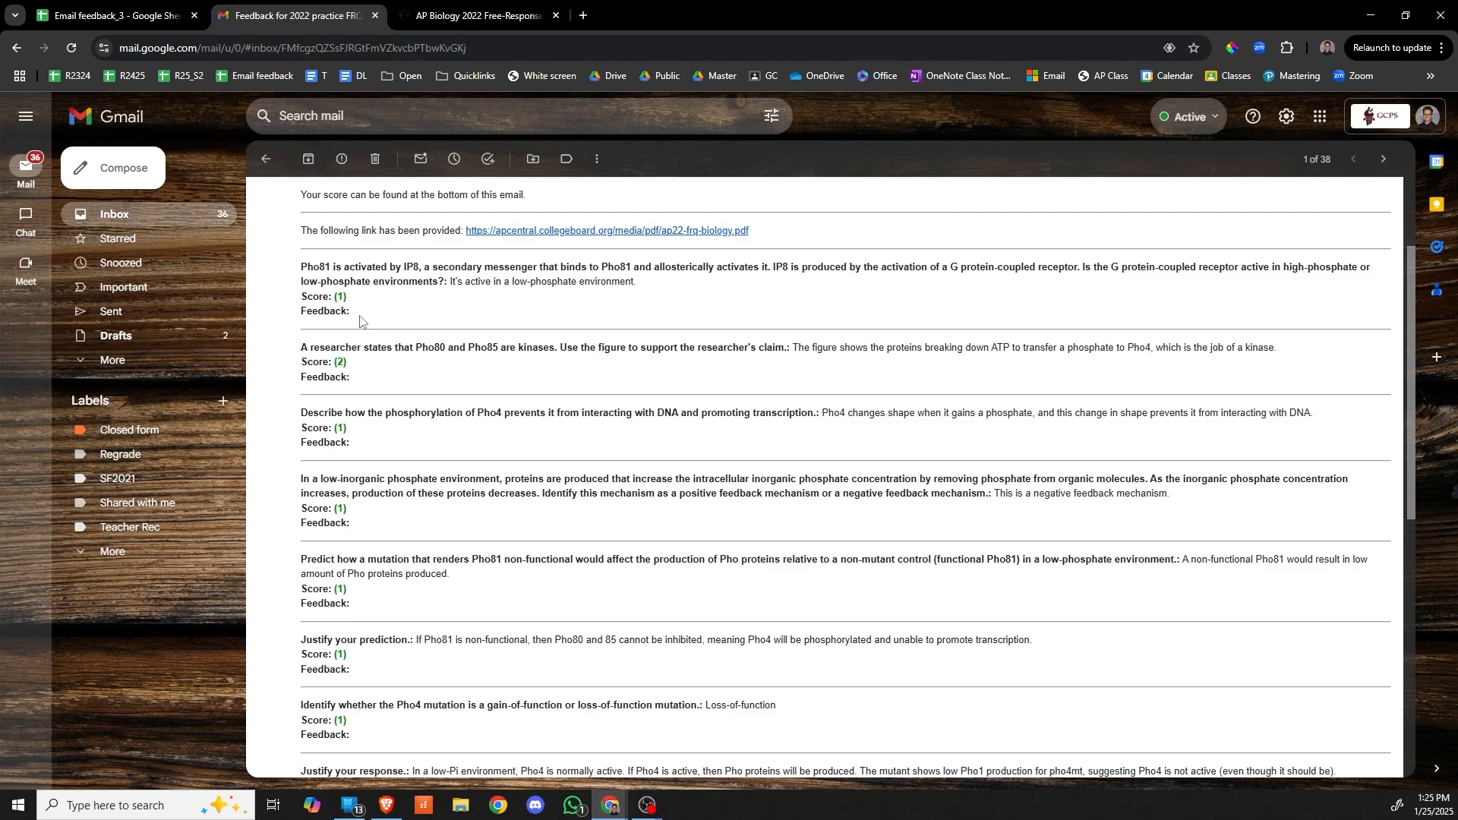
Review the email's overall feedback, open its ap22-sg-biology.pdf scoring rubric link, and return to the email
scroll(365, 354, down, 3)
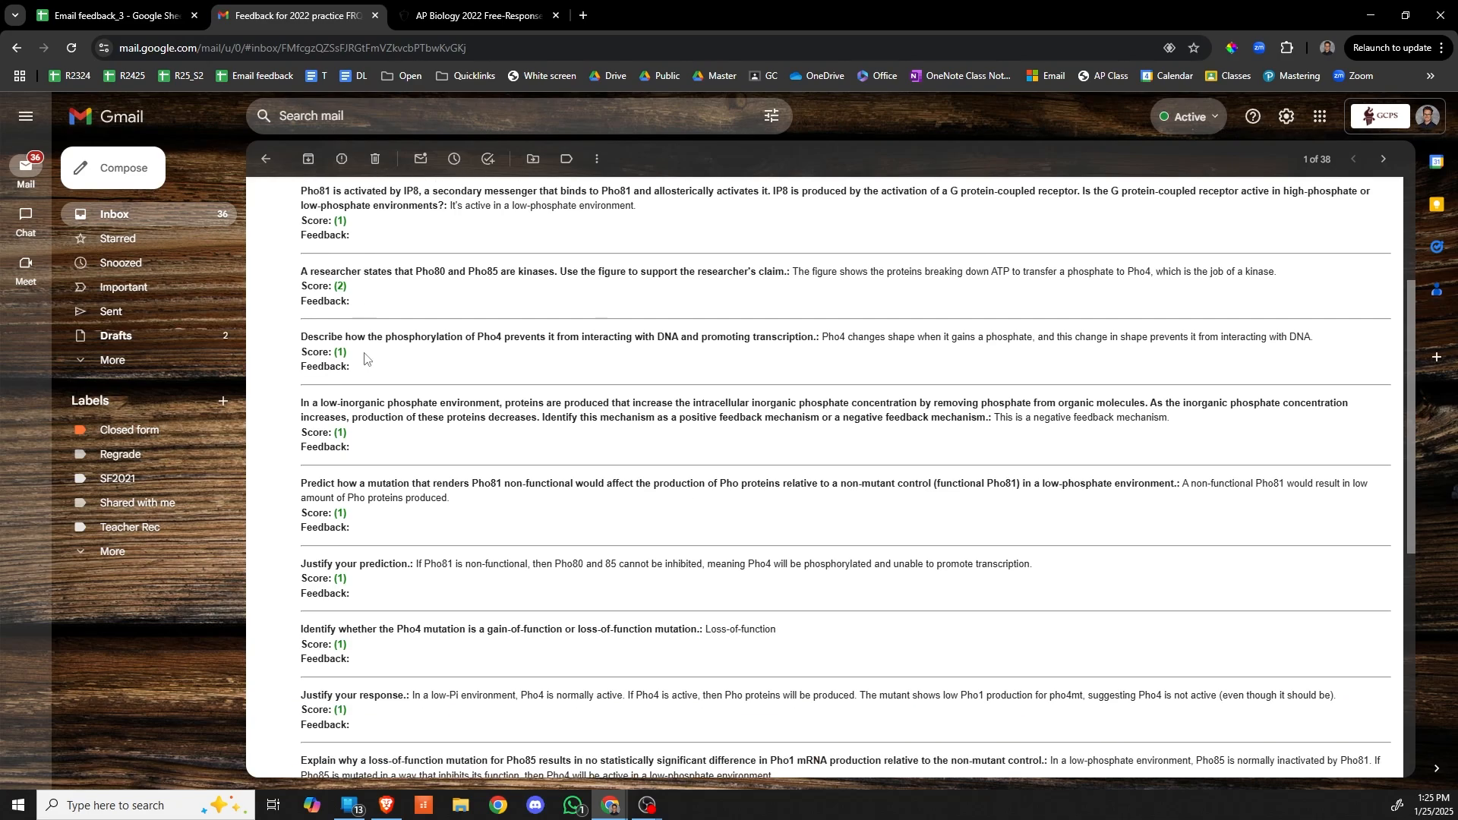
scroll(364, 353, down, 5)
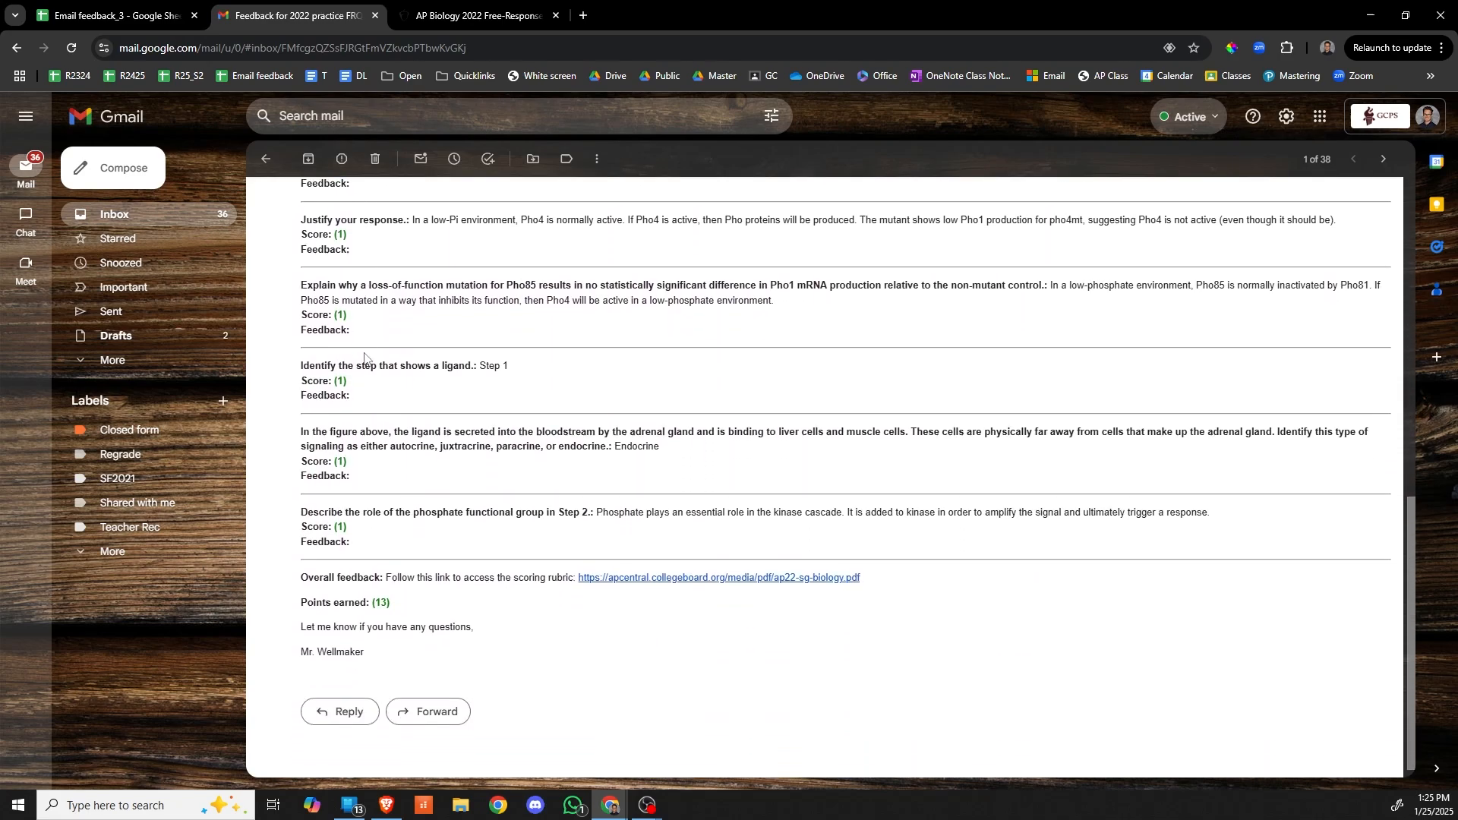
drag(387, 561, 716, 566)
click(887, 568)
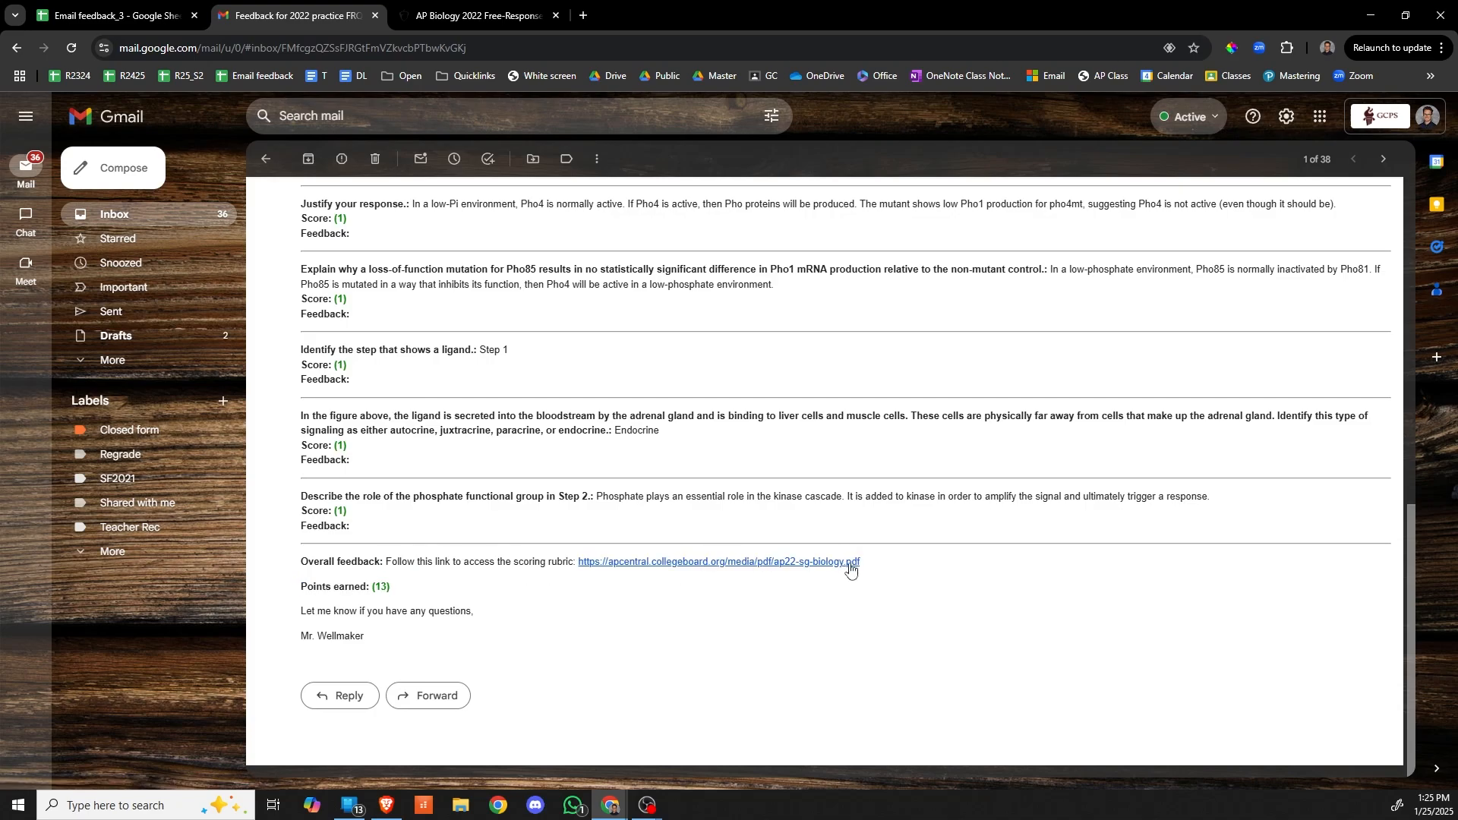
click(849, 562)
scroll(754, 571, down, 13)
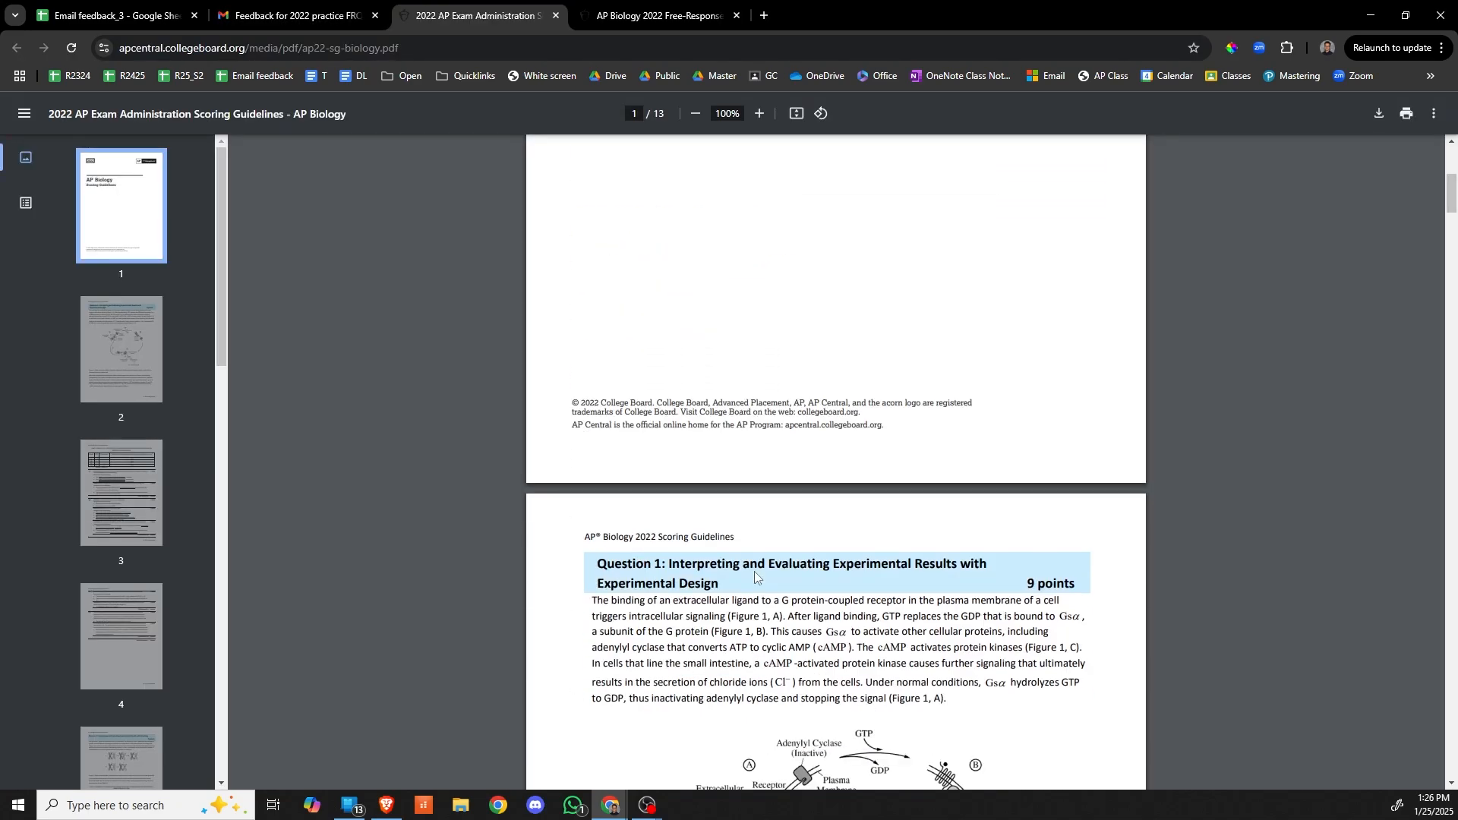
click(310, 10)
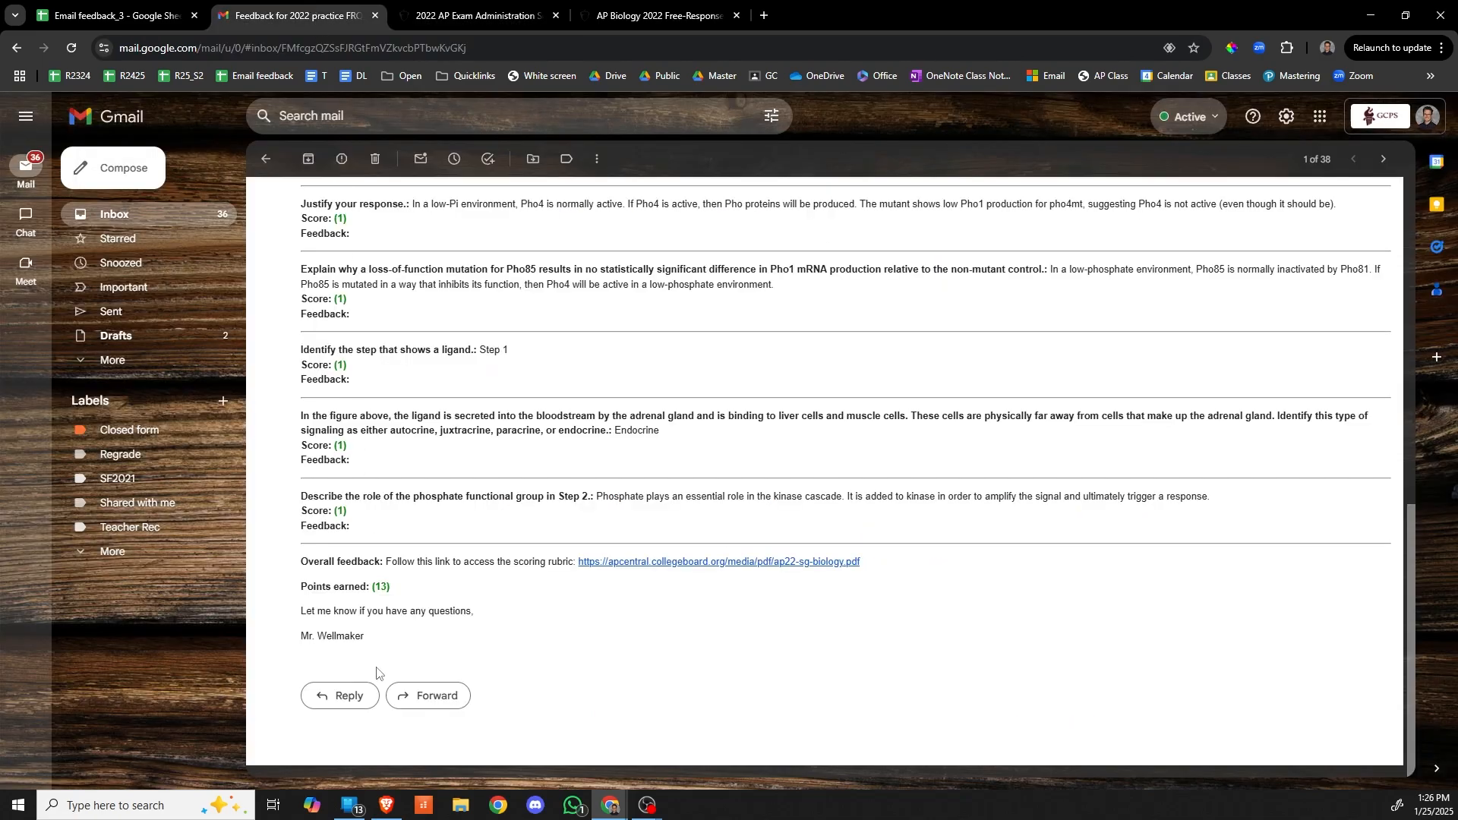
Examine the Points earned line and the introductory message of the feedback email
double_click(383, 590)
scroll(472, 604, up, 3)
scroll(472, 604, up, 6)
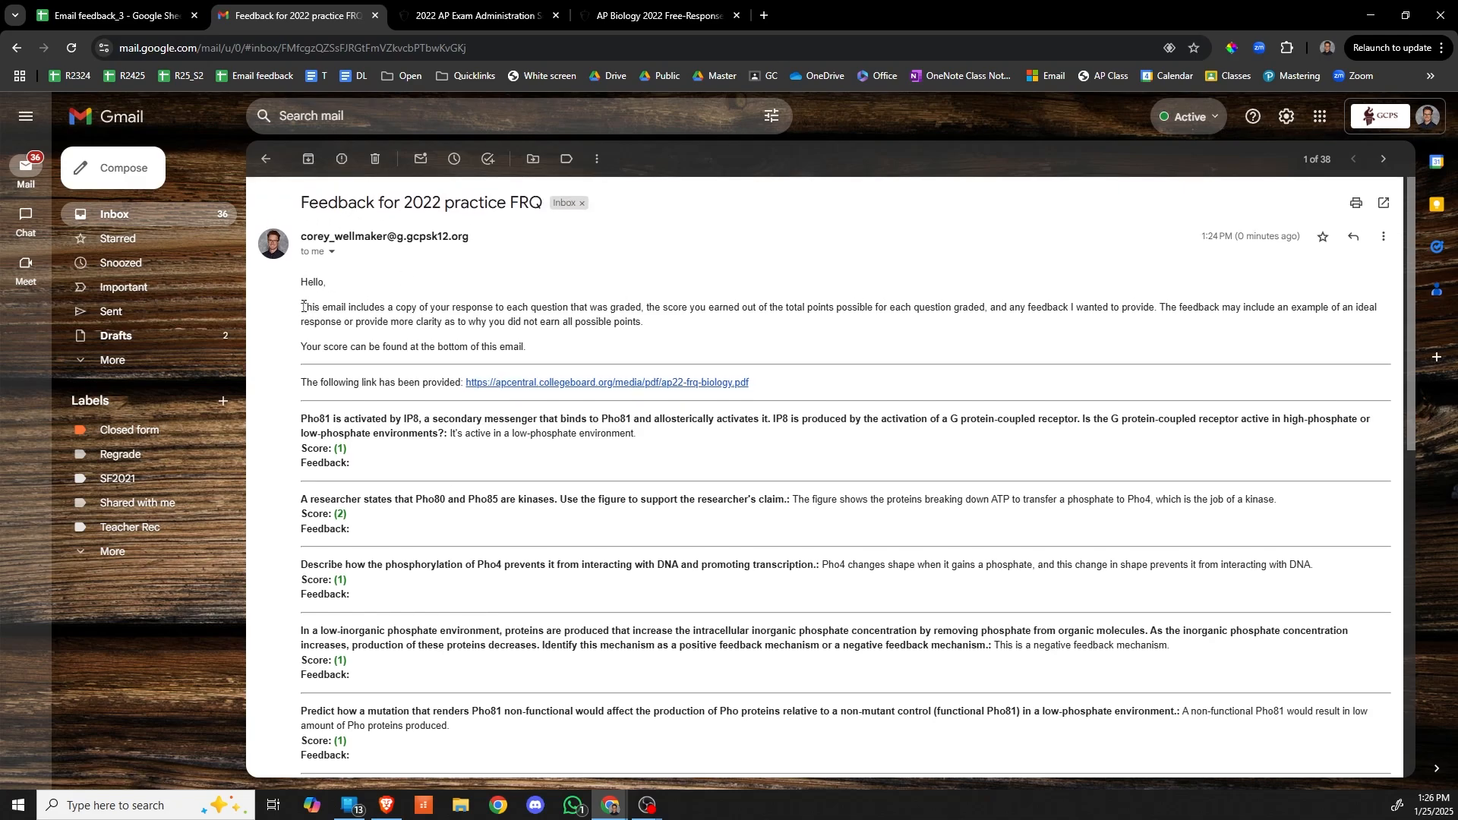
drag(303, 307, 646, 334)
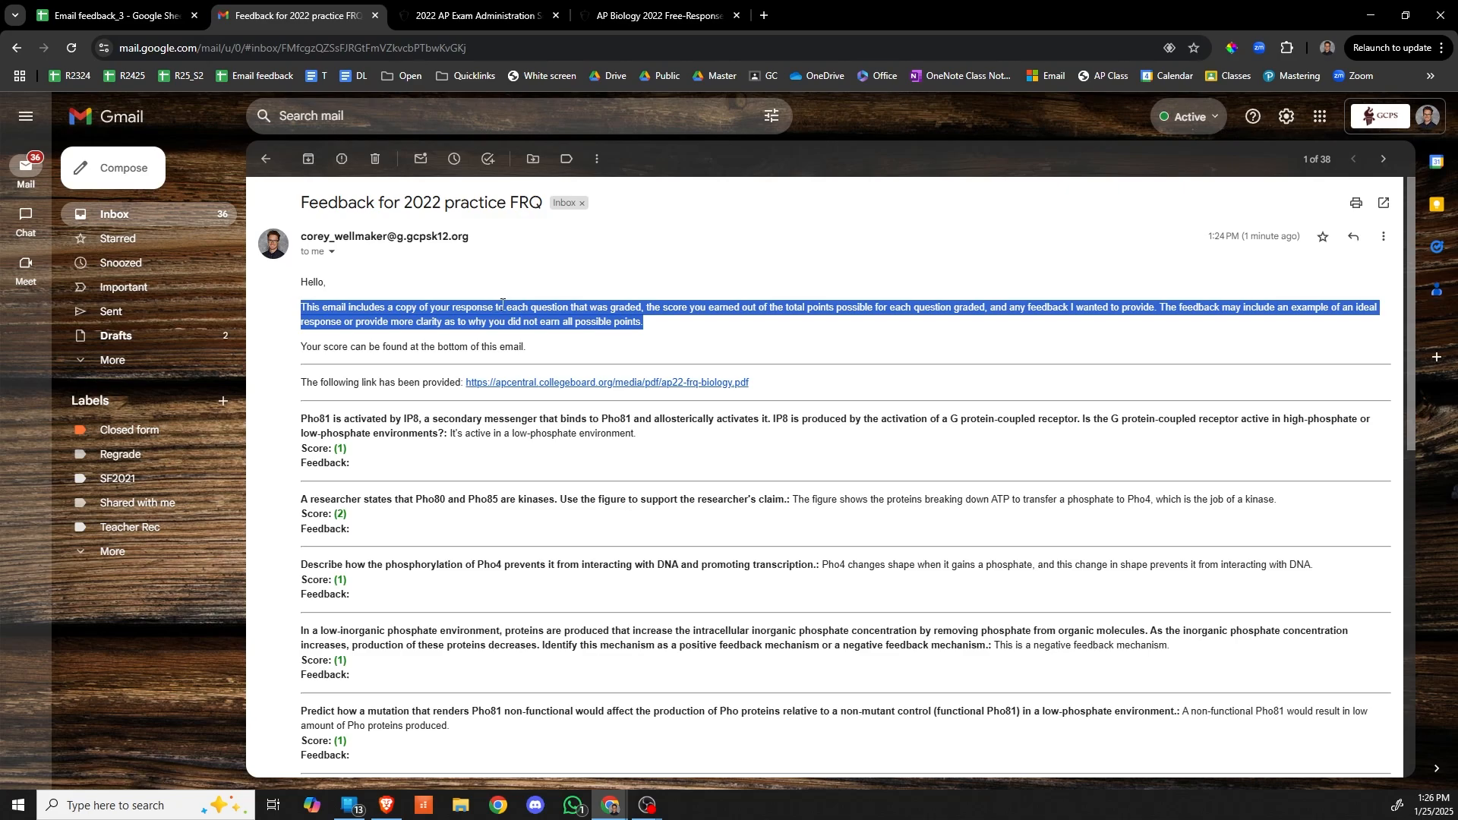
click(534, 343)
scroll(546, 427, down, 15)
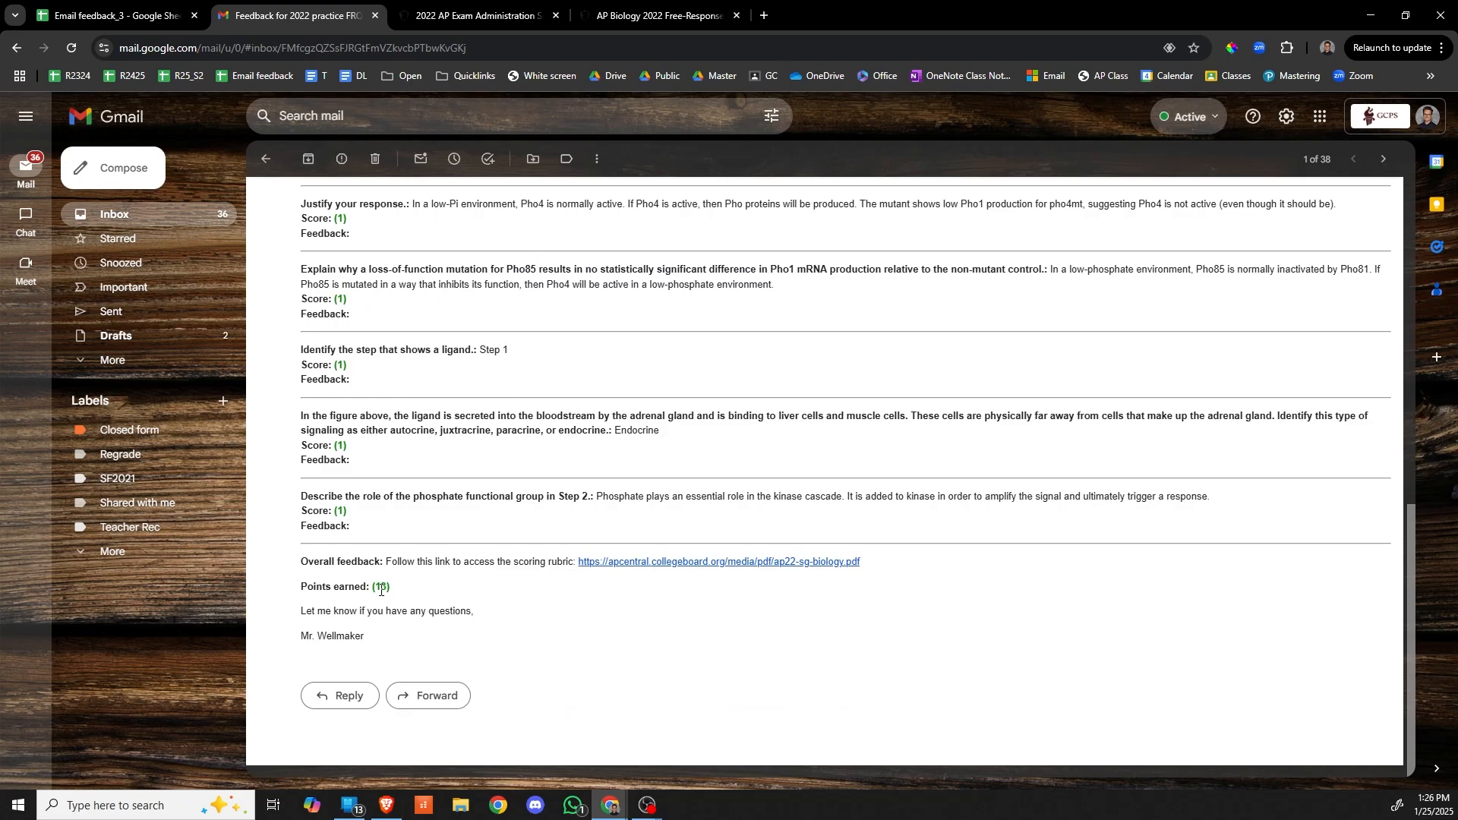
scroll(382, 590, up, 15)
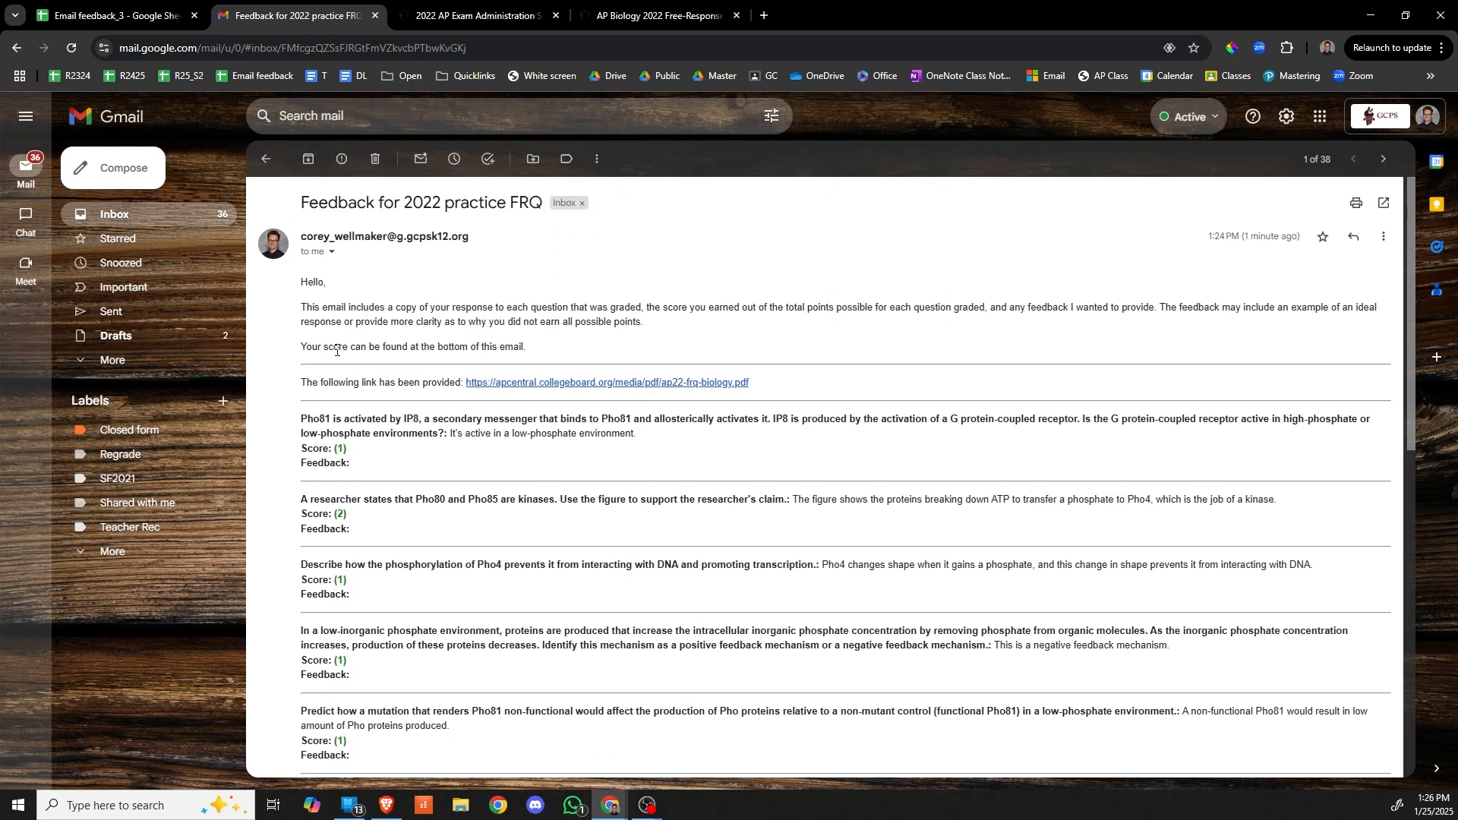
Open the feedback email's print preview, set the destination to Save as PDF, and cancel printing
click(1356, 205)
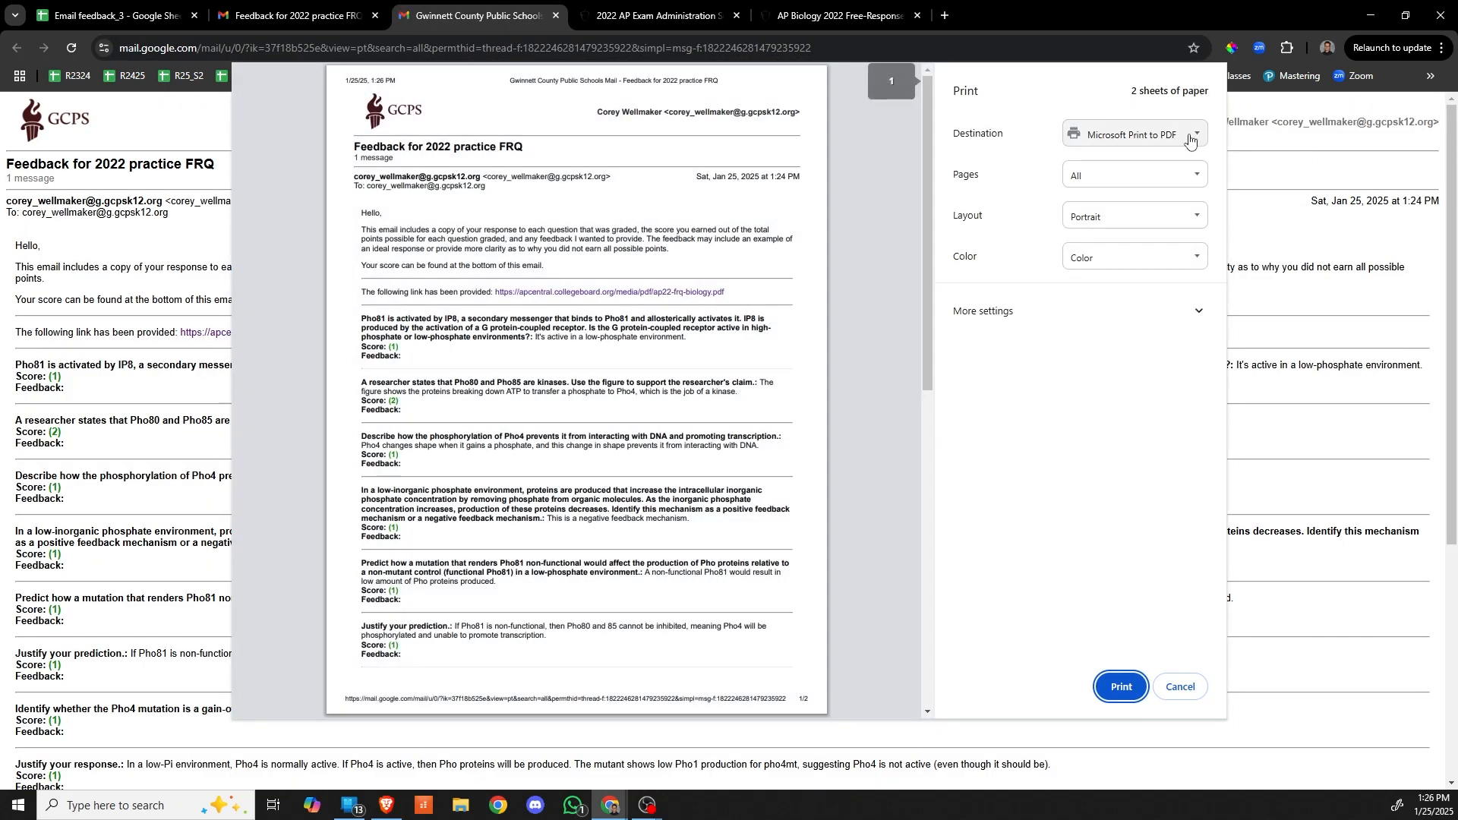
click(1189, 140)
click(1159, 175)
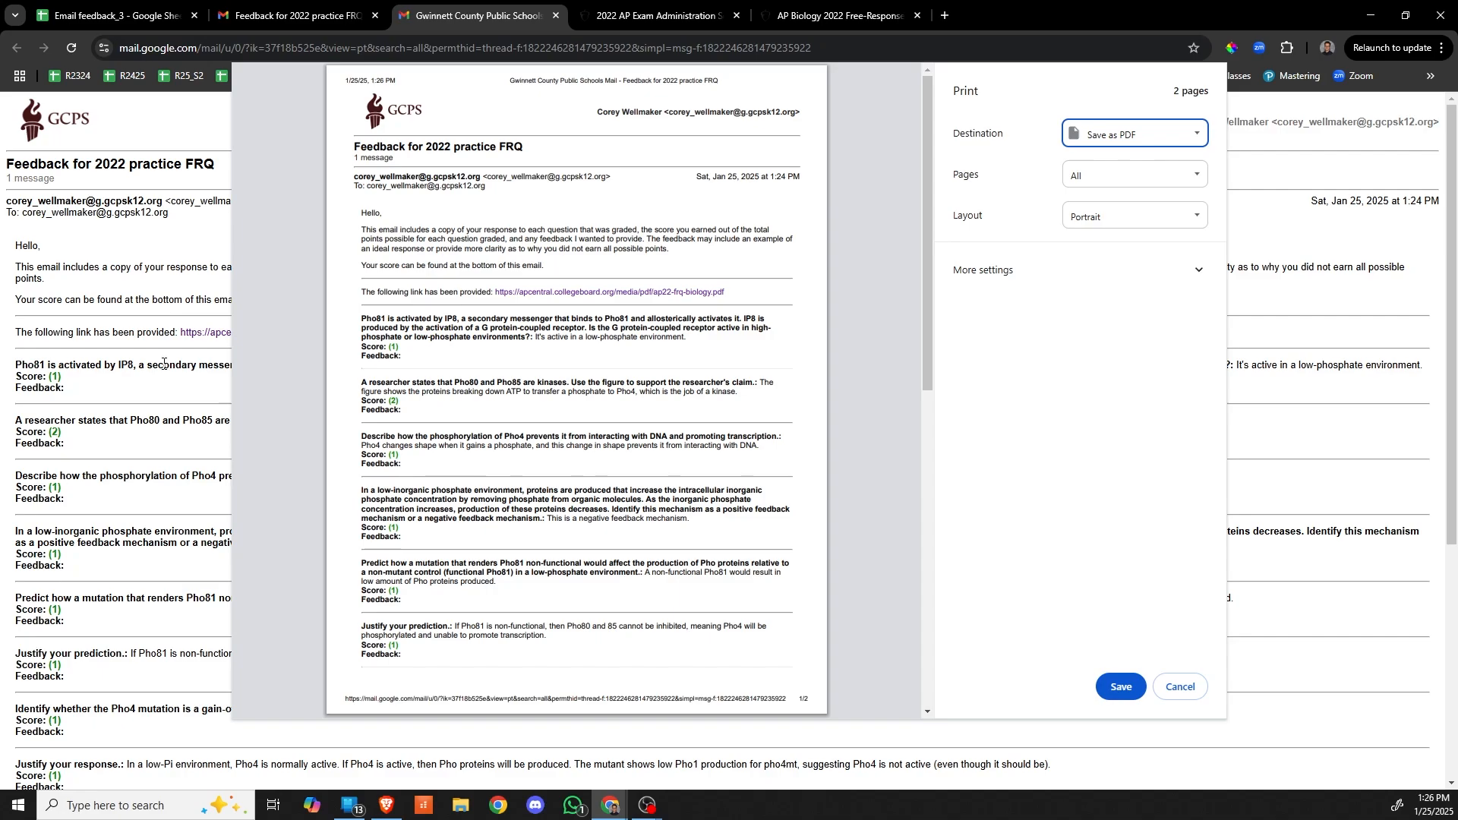
click(1193, 692)
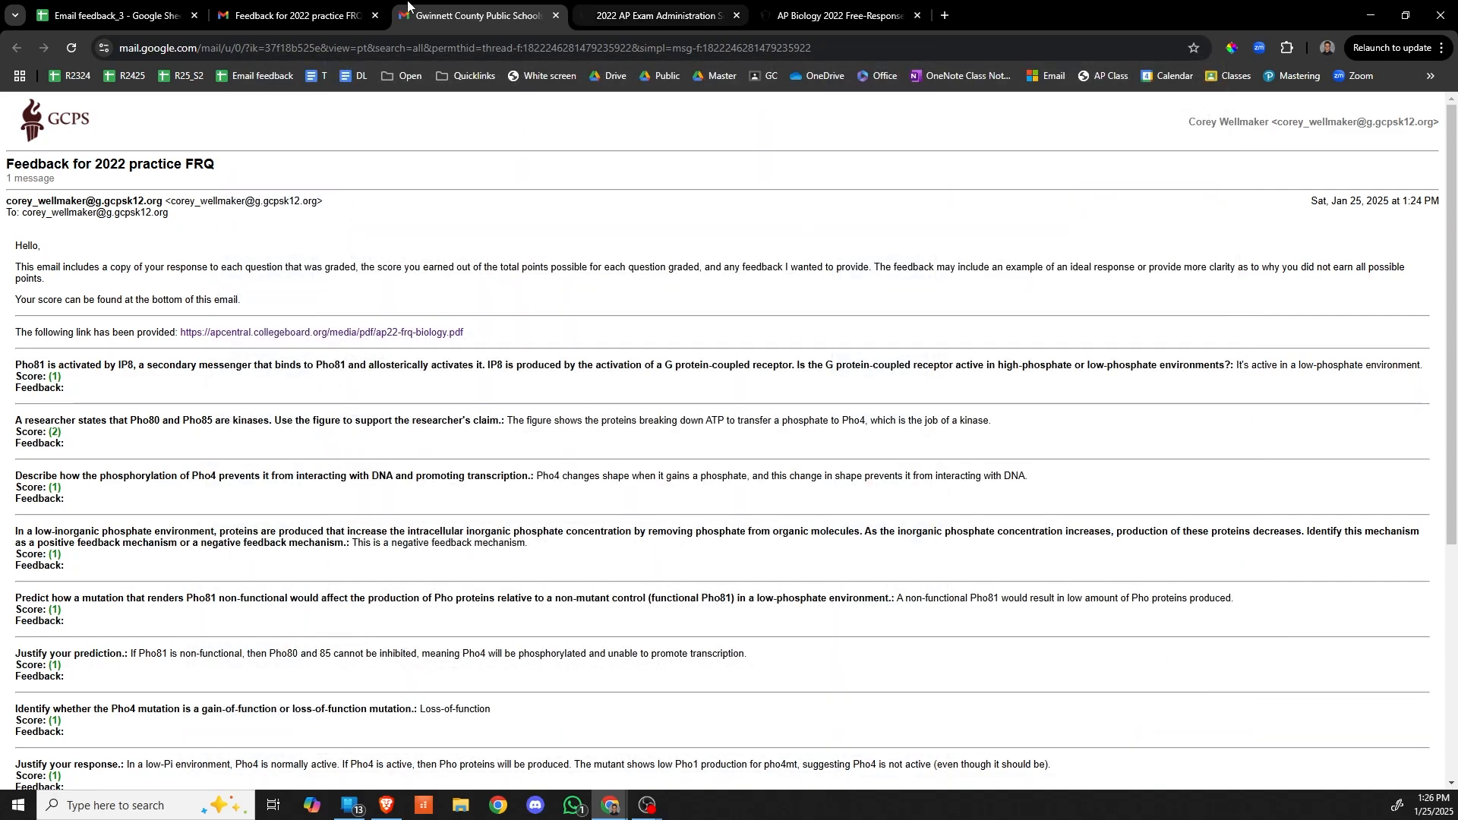
Return to the Email feedback_3 sheet and run the custom Delete columns tool, confirming the deletion
click(185, 6)
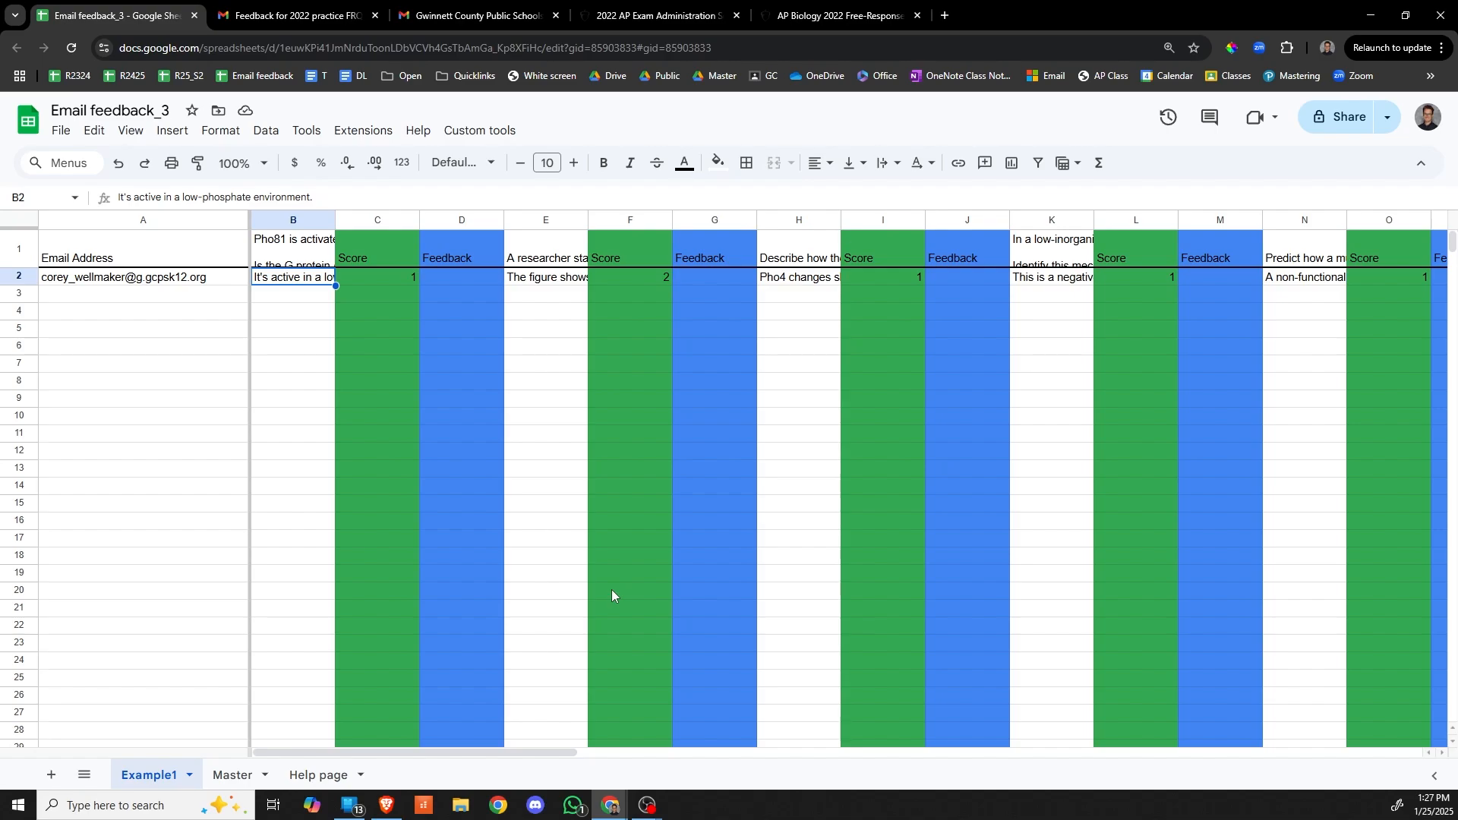
click(454, 132)
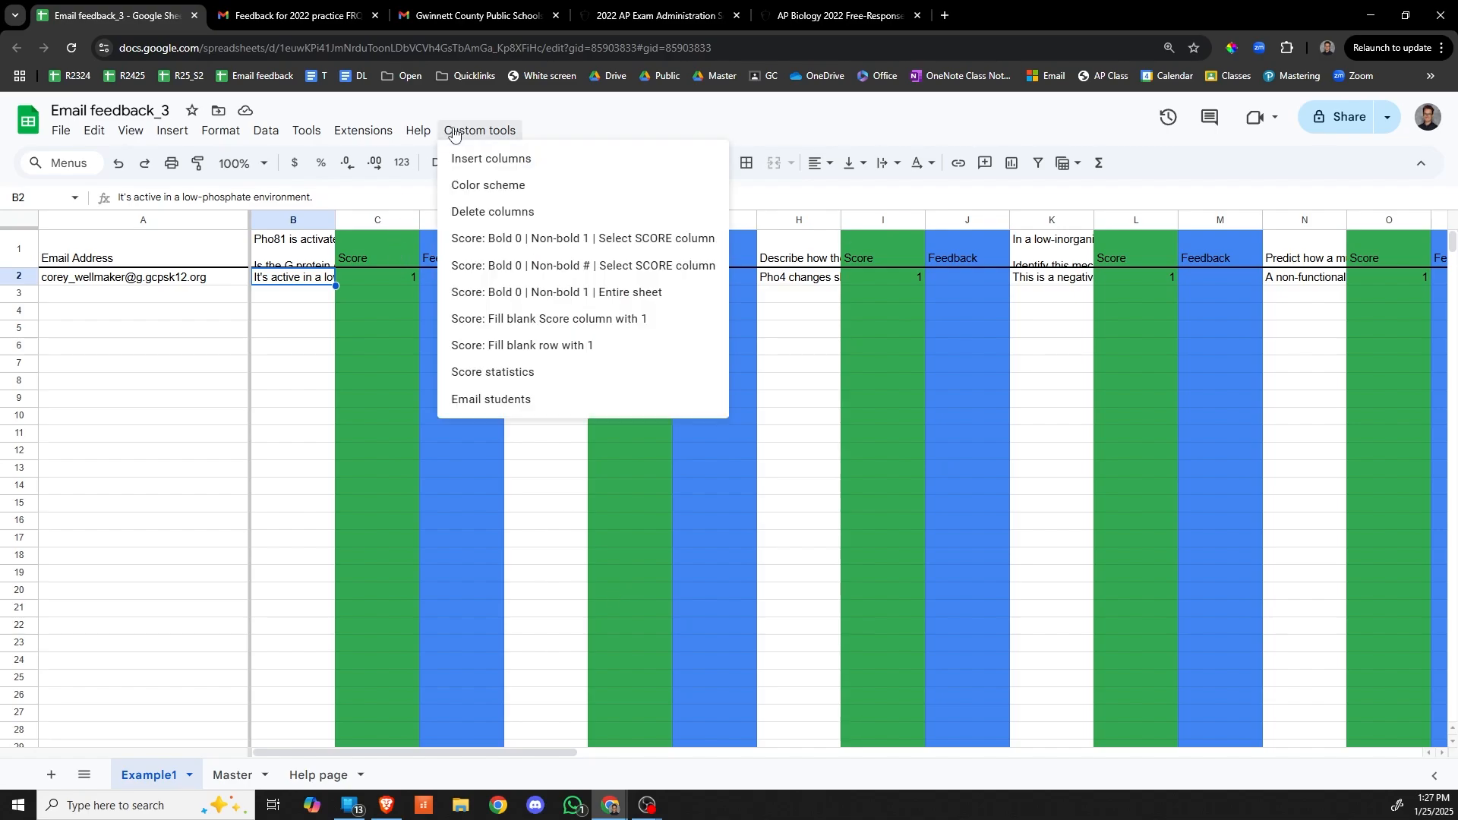
click(480, 215)
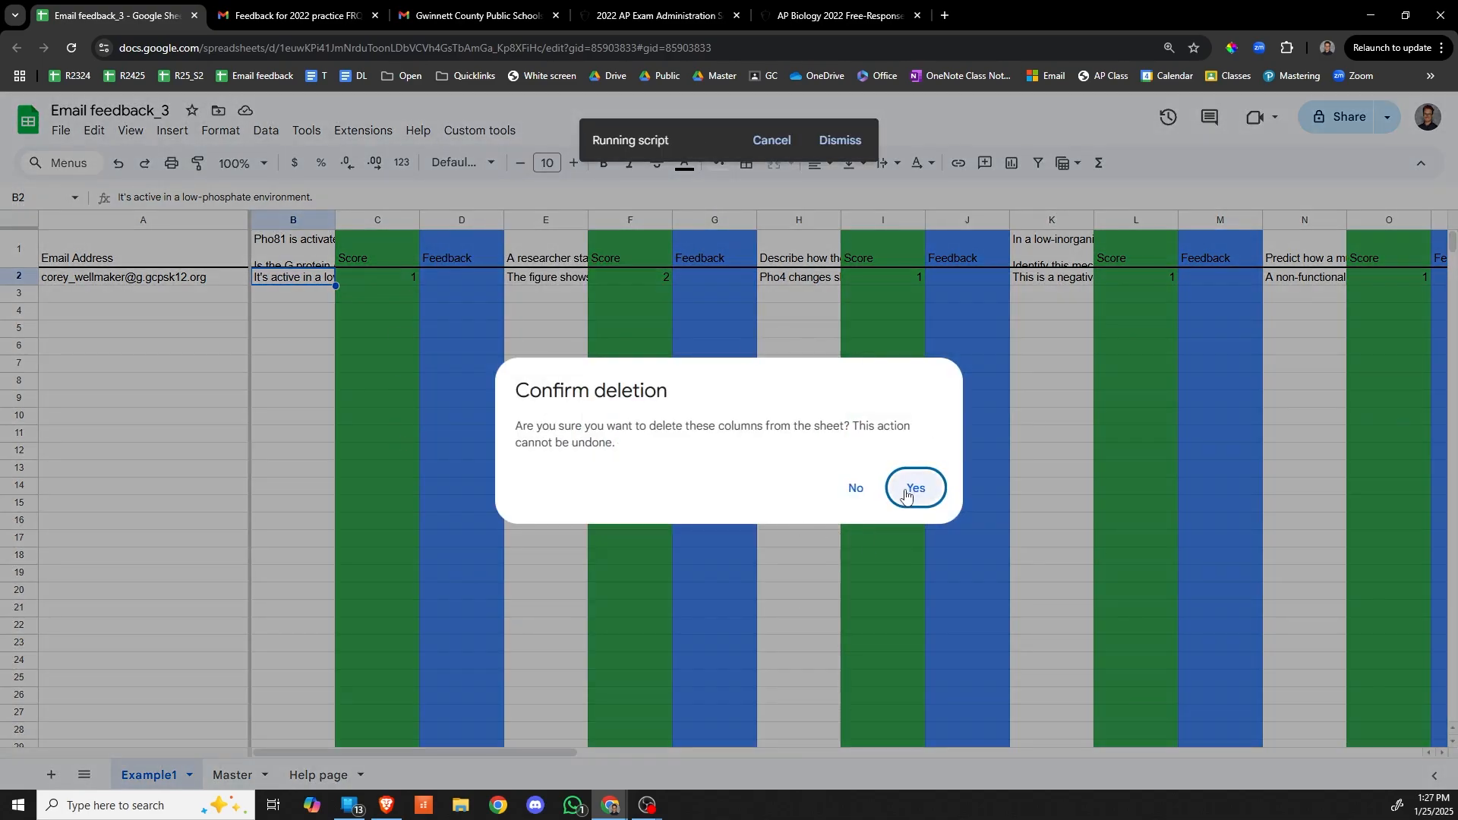
click(914, 489)
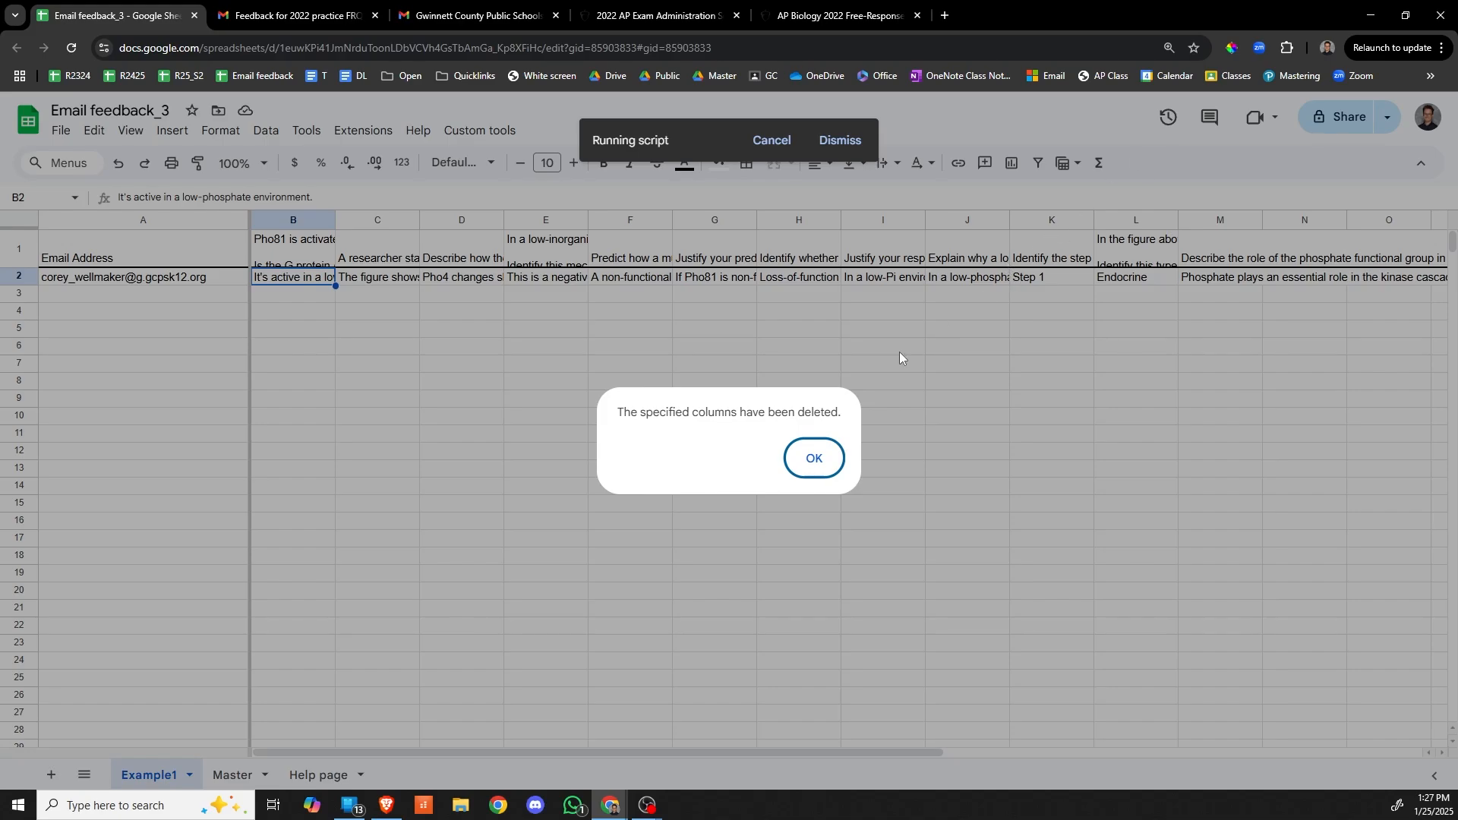
click(820, 471)
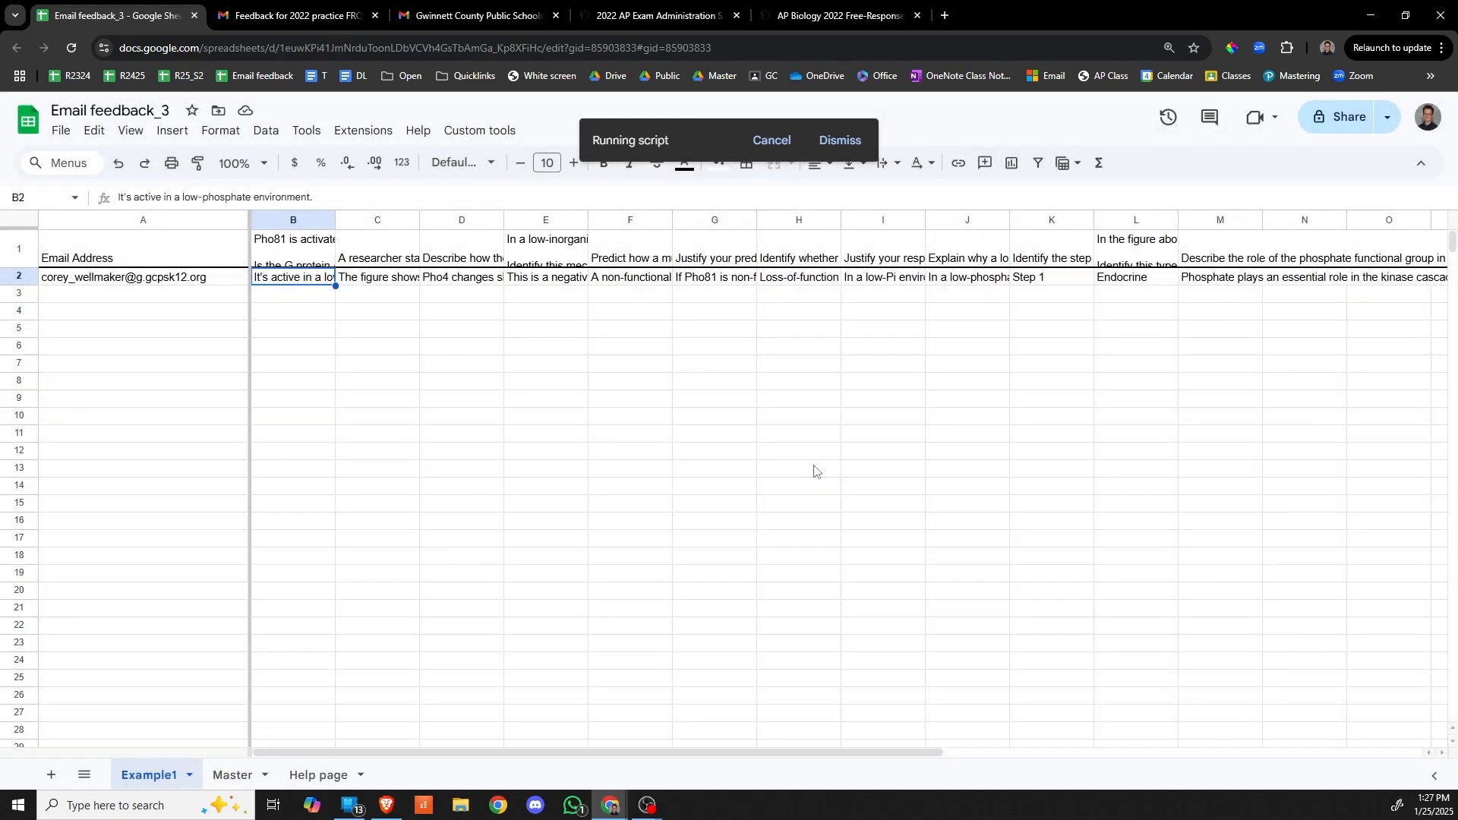
click(319, 245)
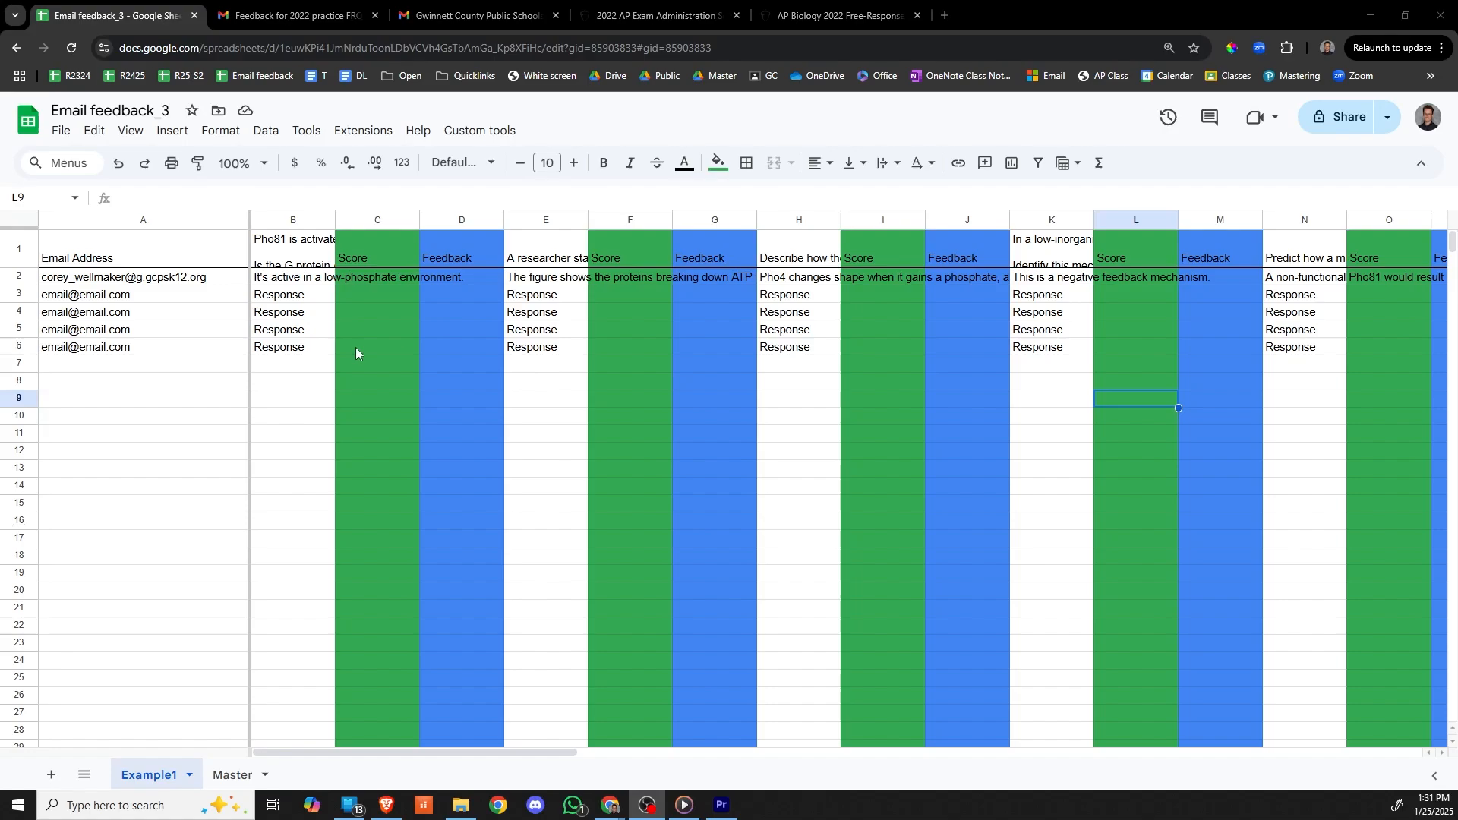
Enter a score of 0 for the first question in cells C4 and C6
click(356, 348)
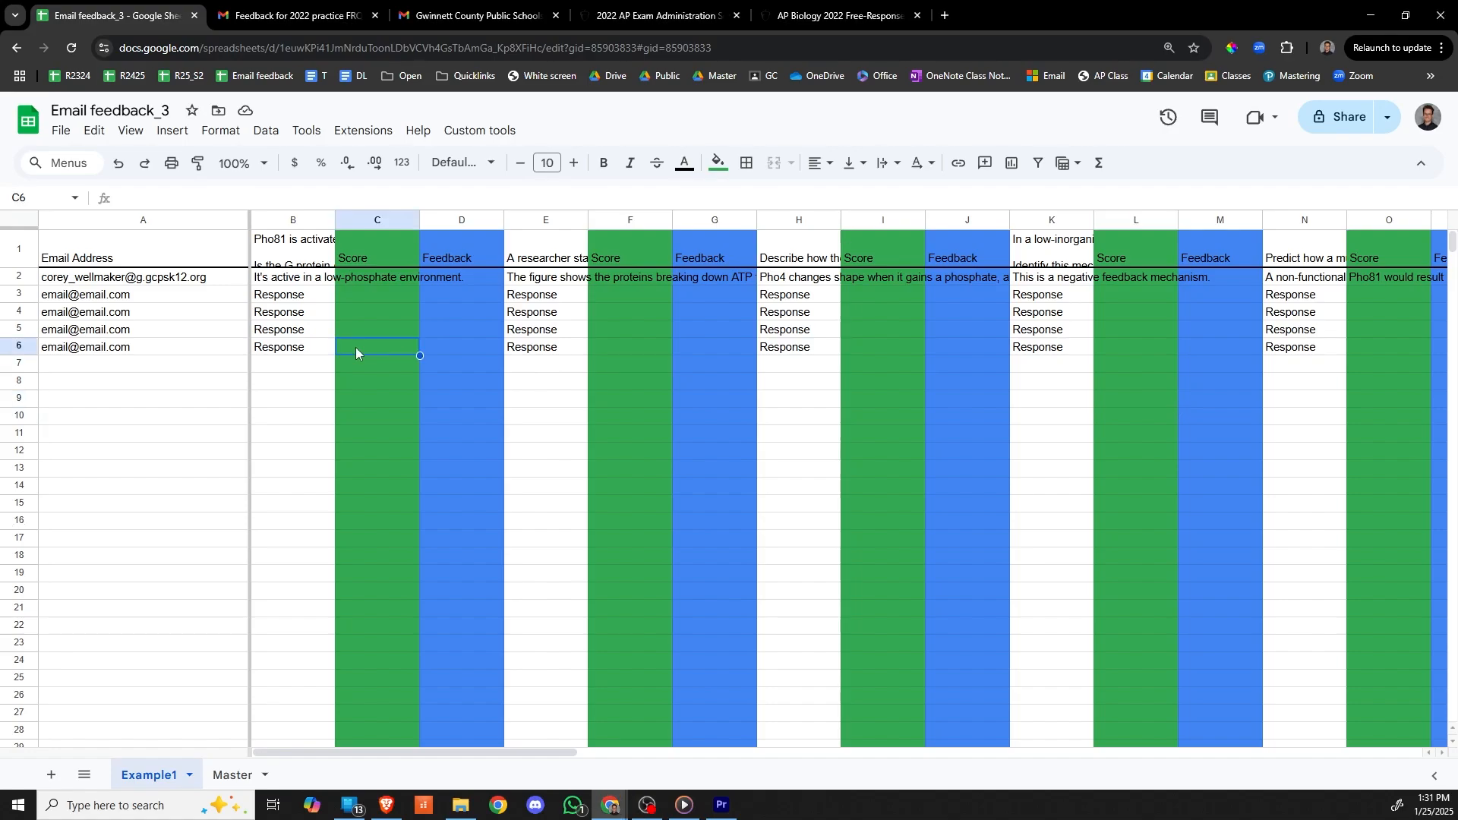
click(311, 319)
click(358, 293)
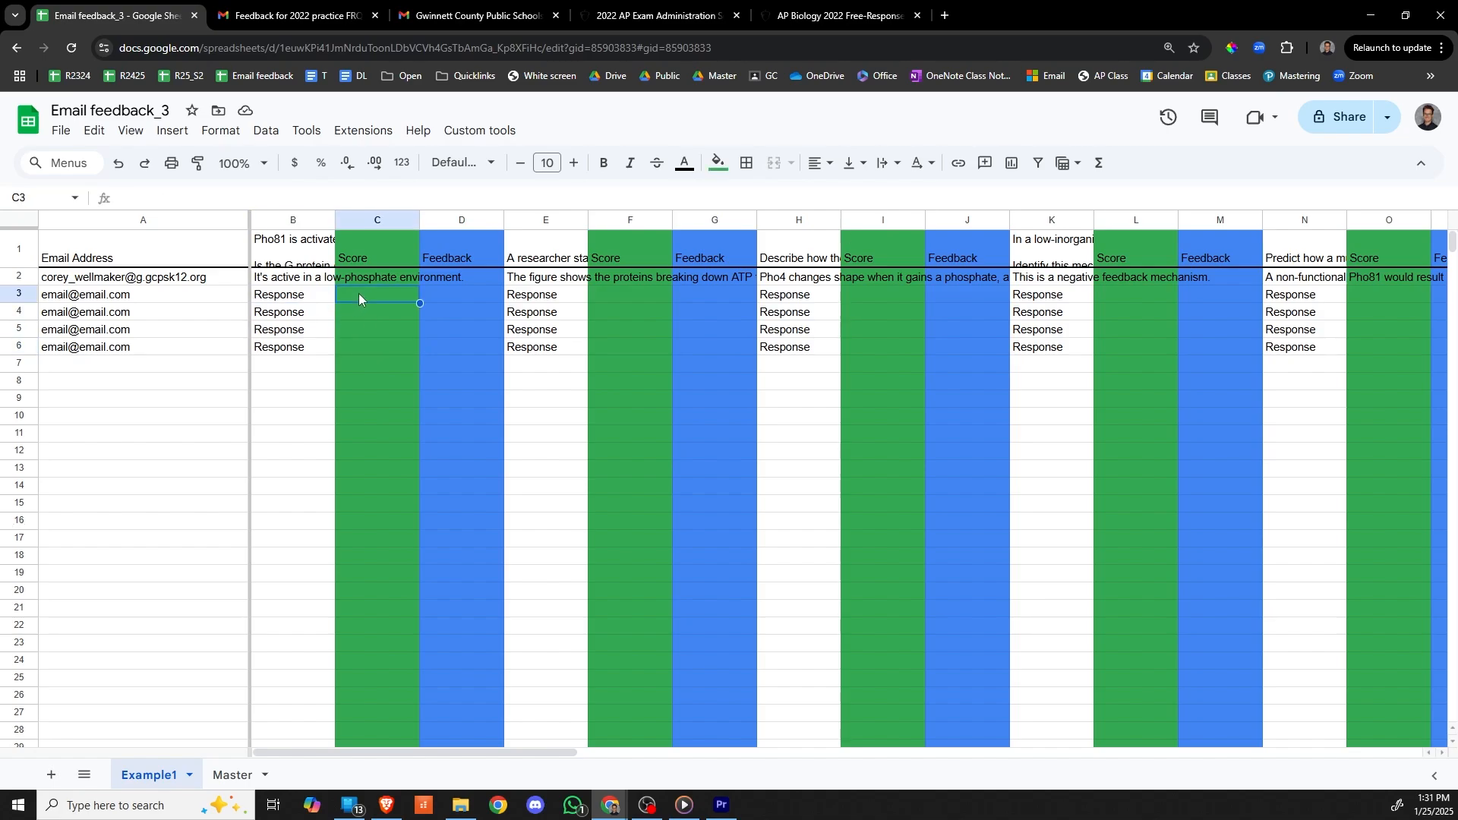
key(Down)
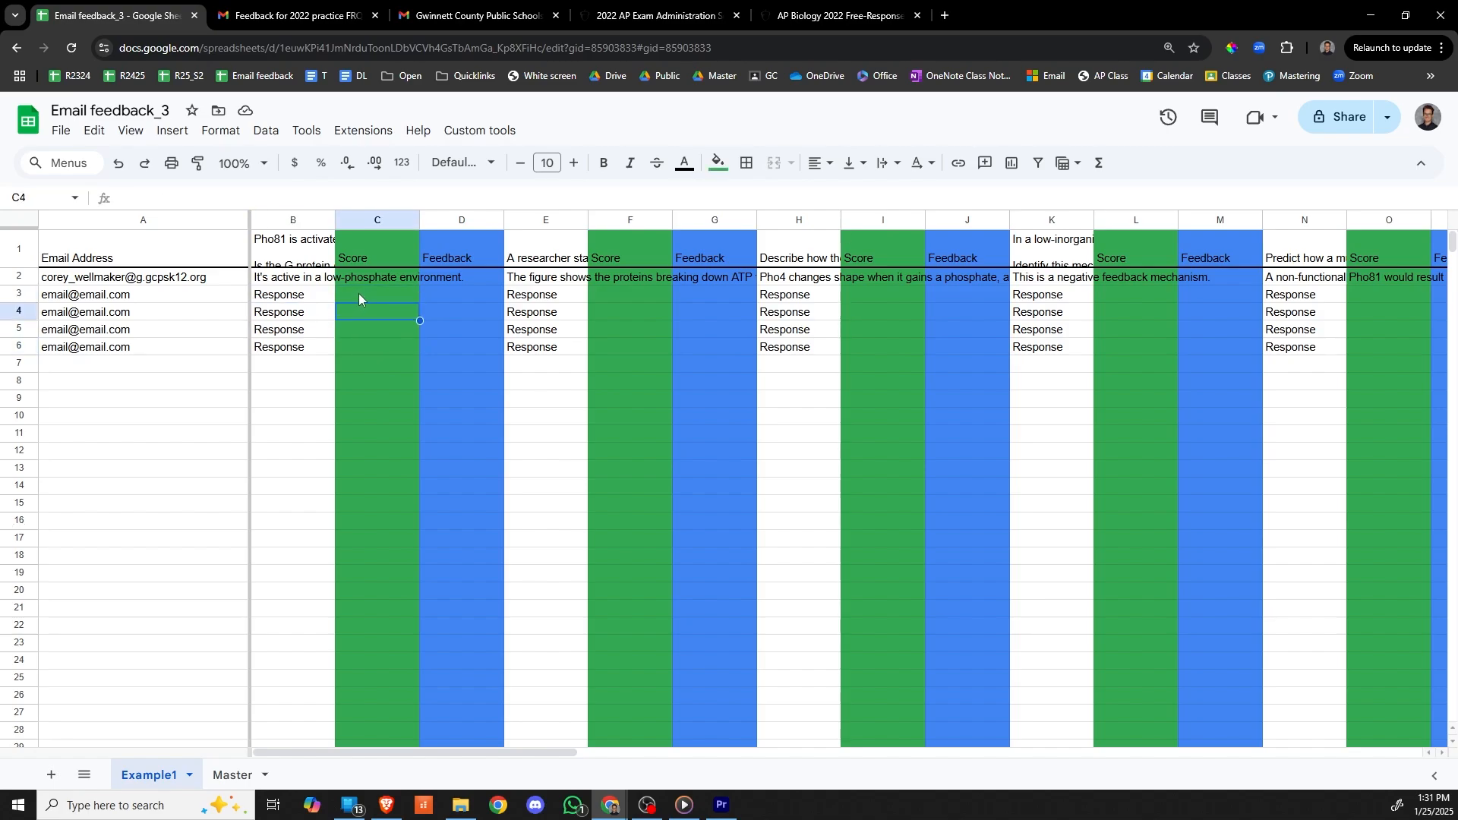
text(0)
key(Down)
key(Down)
text(0)
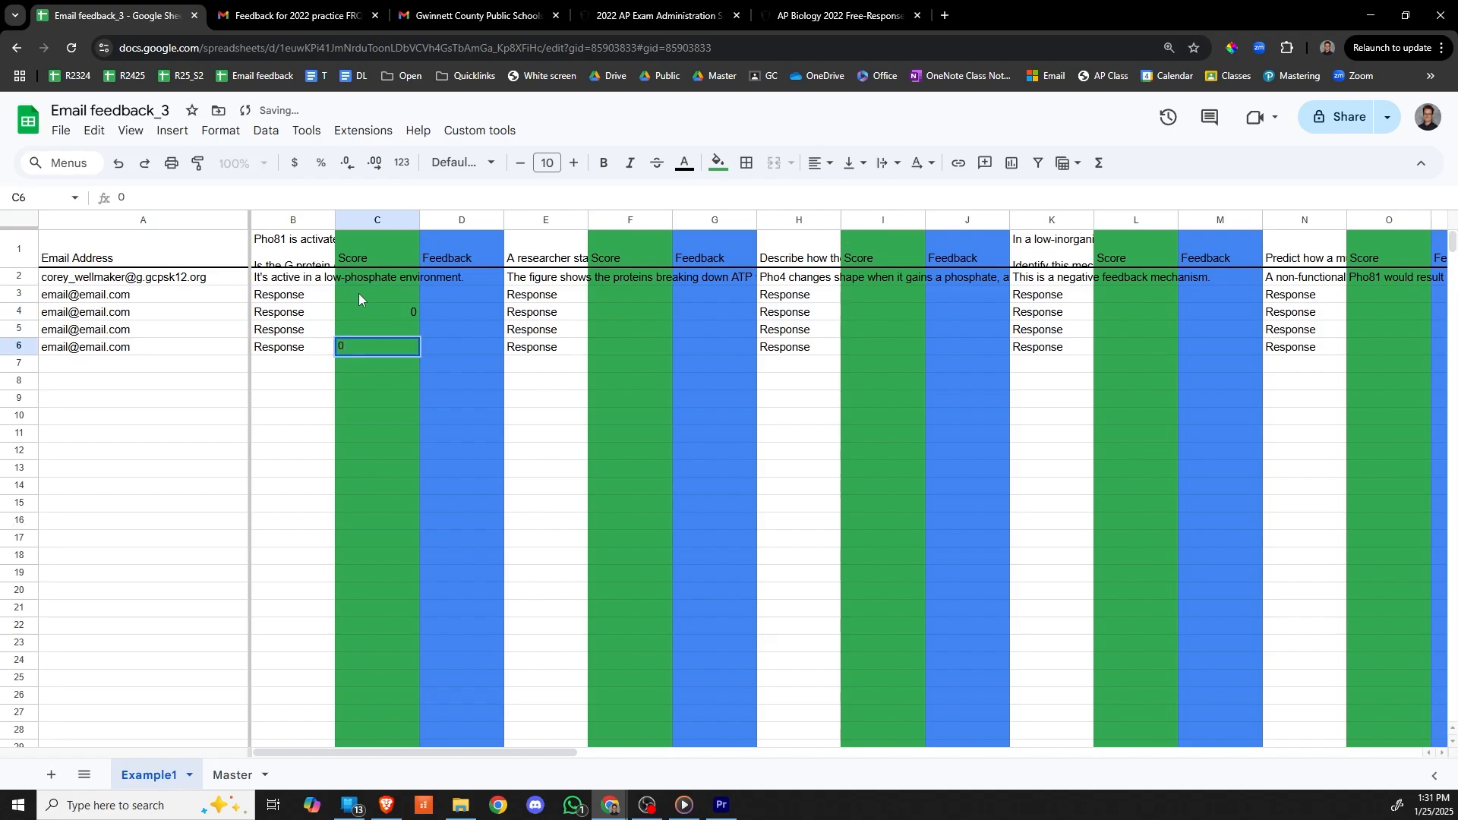
Fill the blank first-question scores in column C with the custom tool "Score: Bold 0 | Non-bold 1 | Select SCORE column"
click(359, 296)
click(477, 130)
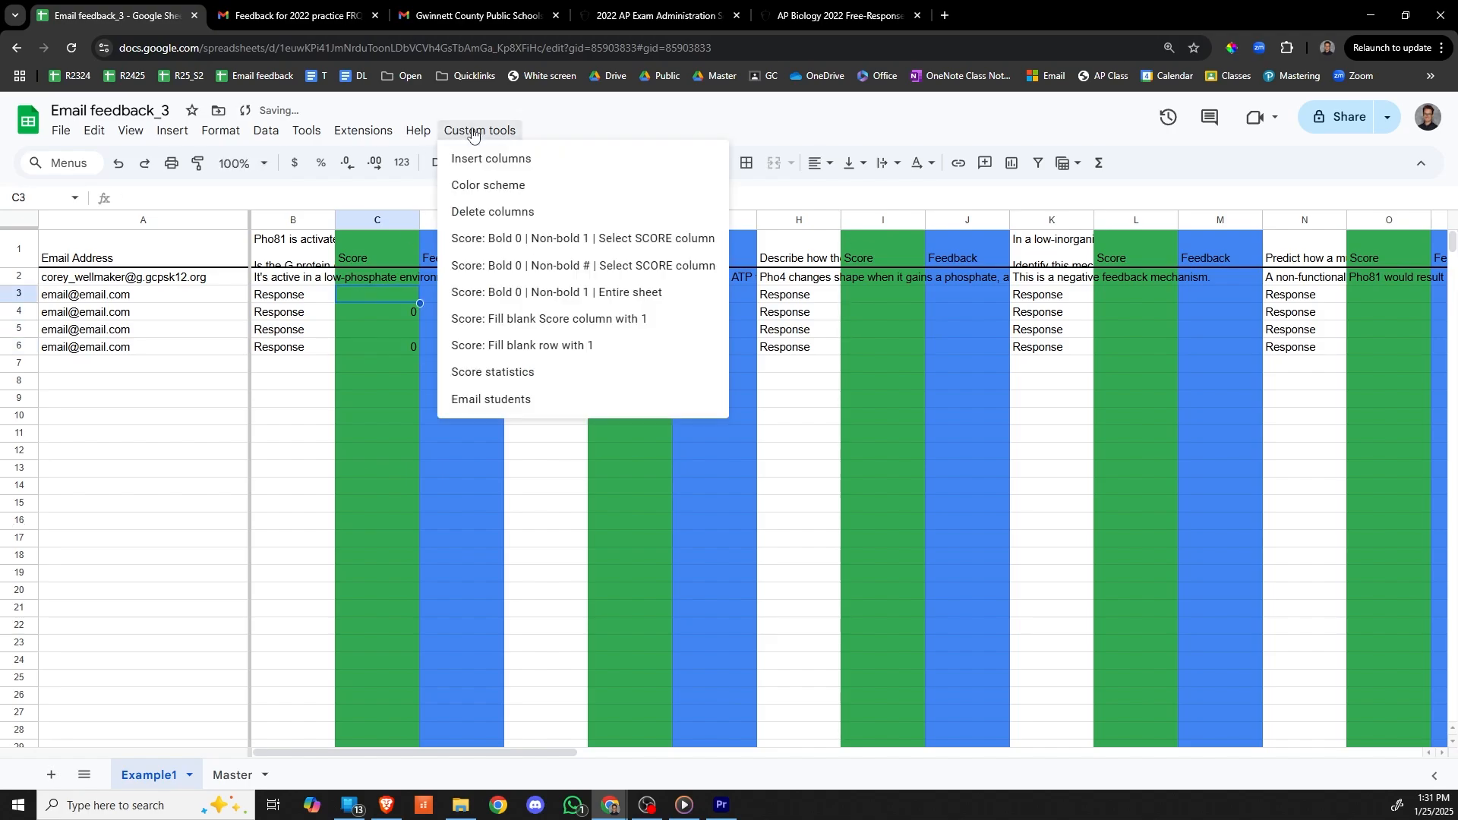
click(489, 240)
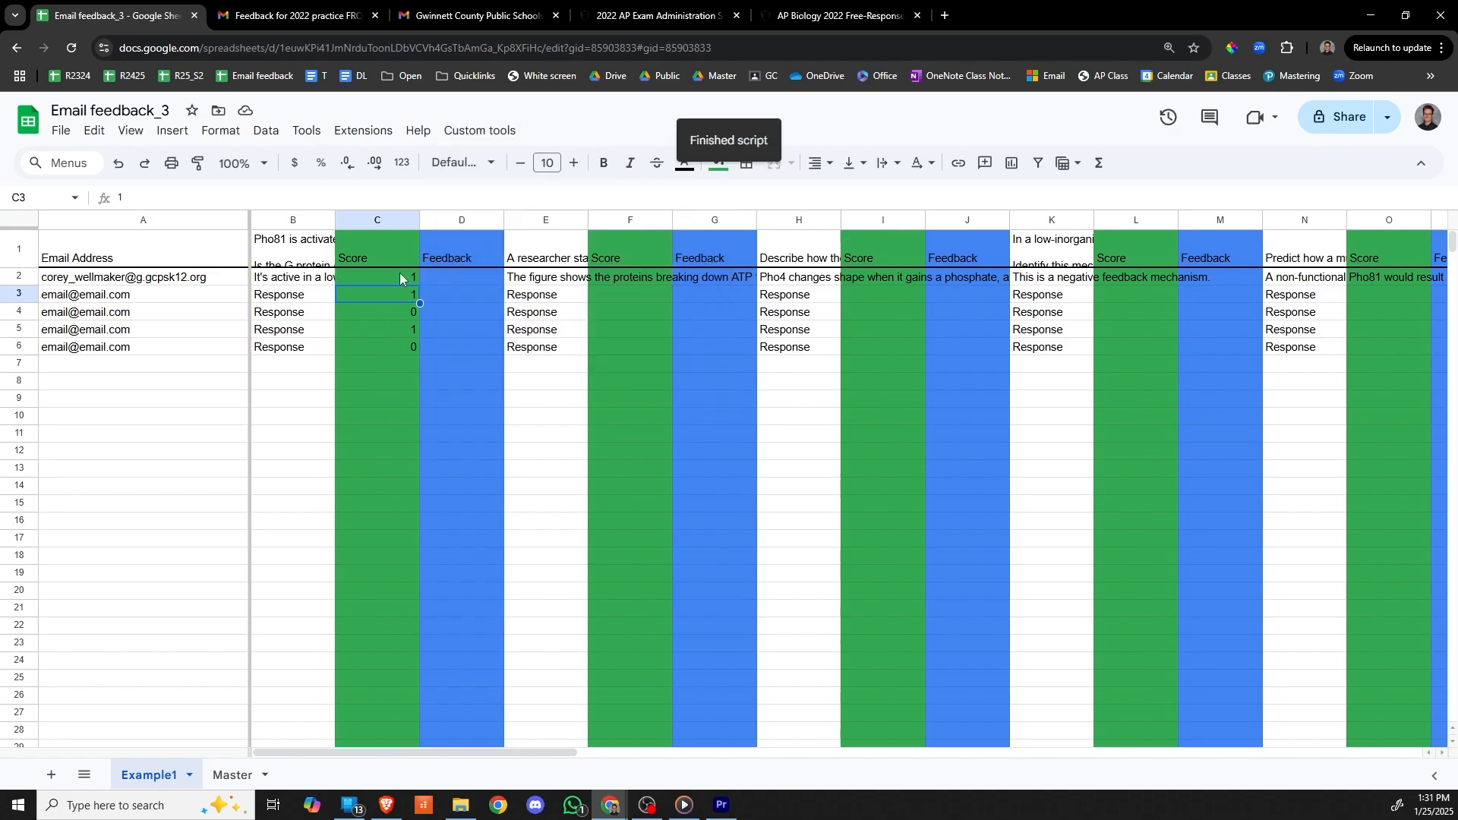
Inspect the scores in C4 and C6, the custom scoring tools, and the second question's Score cells in column F
click(399, 317)
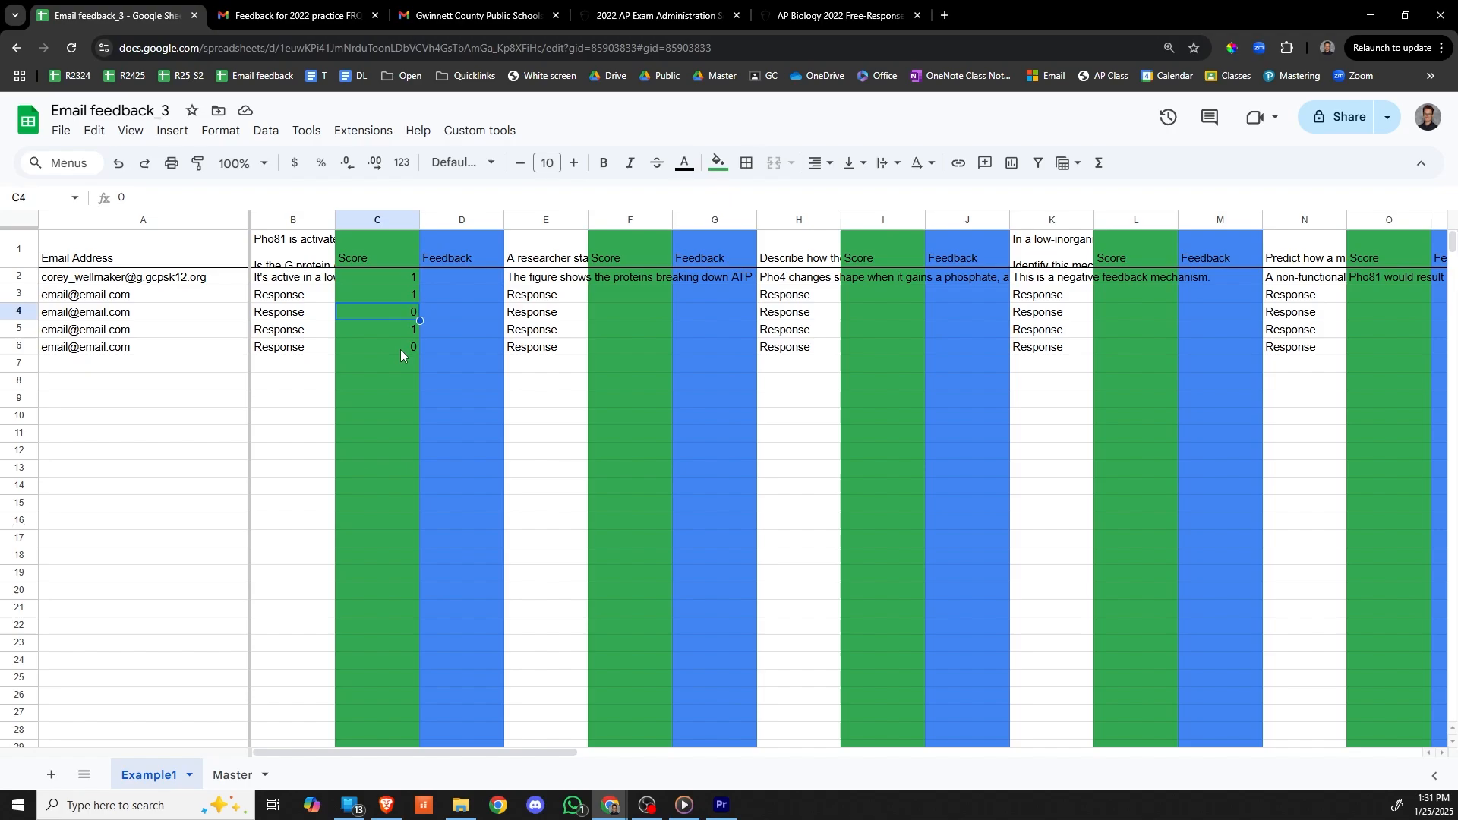
click(400, 349)
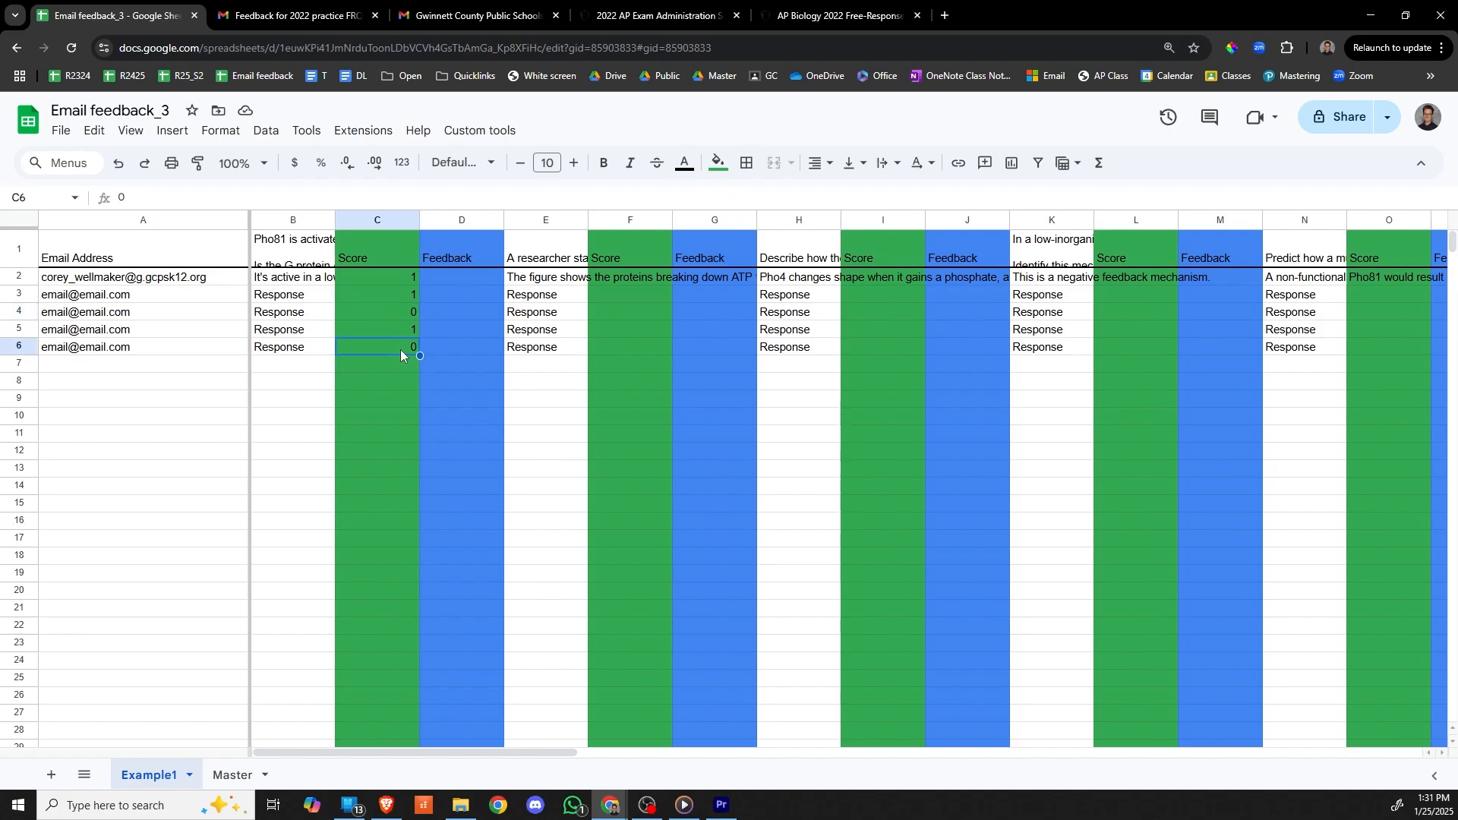
click(401, 319)
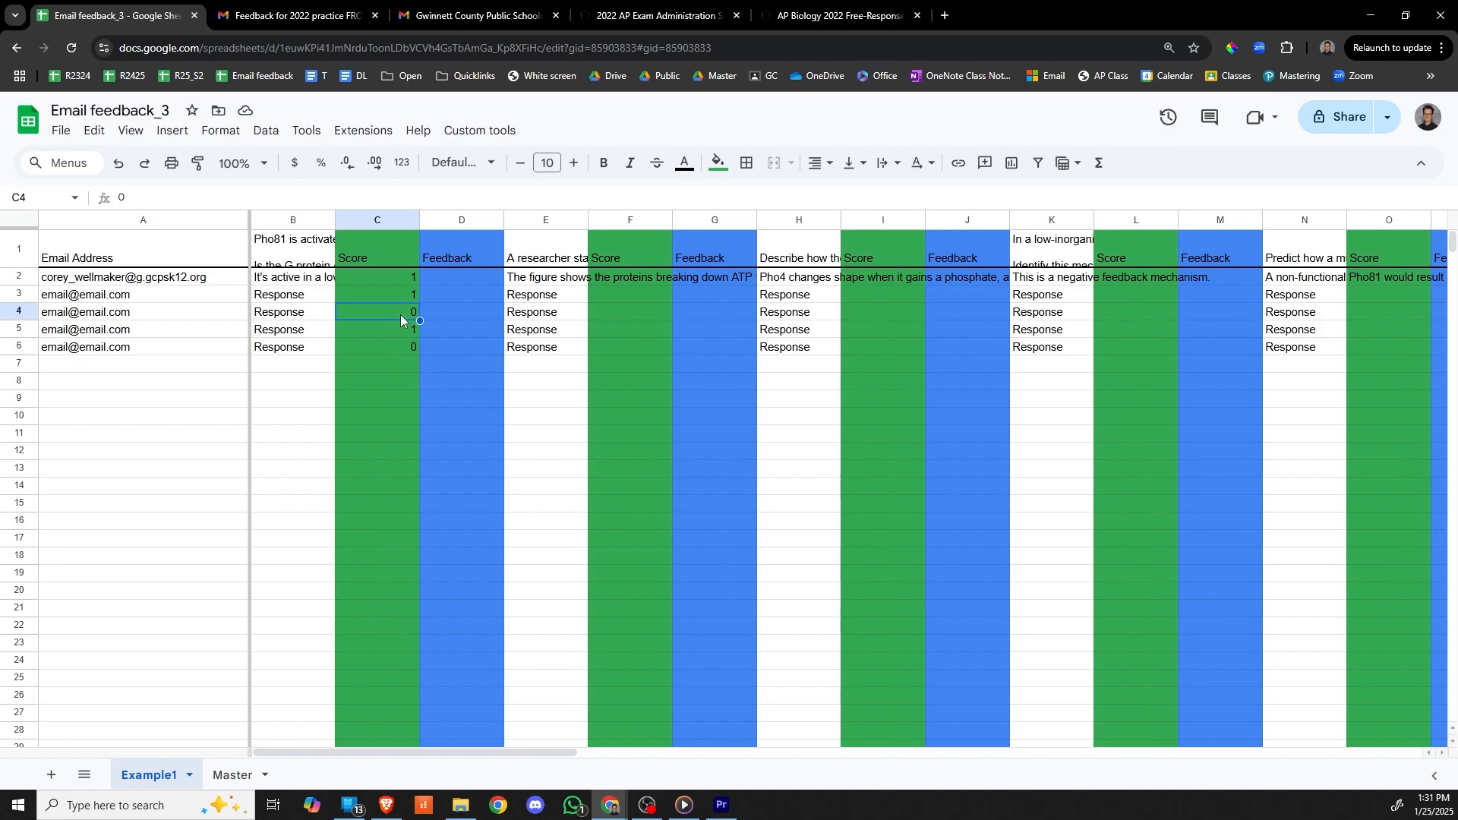
click(479, 130)
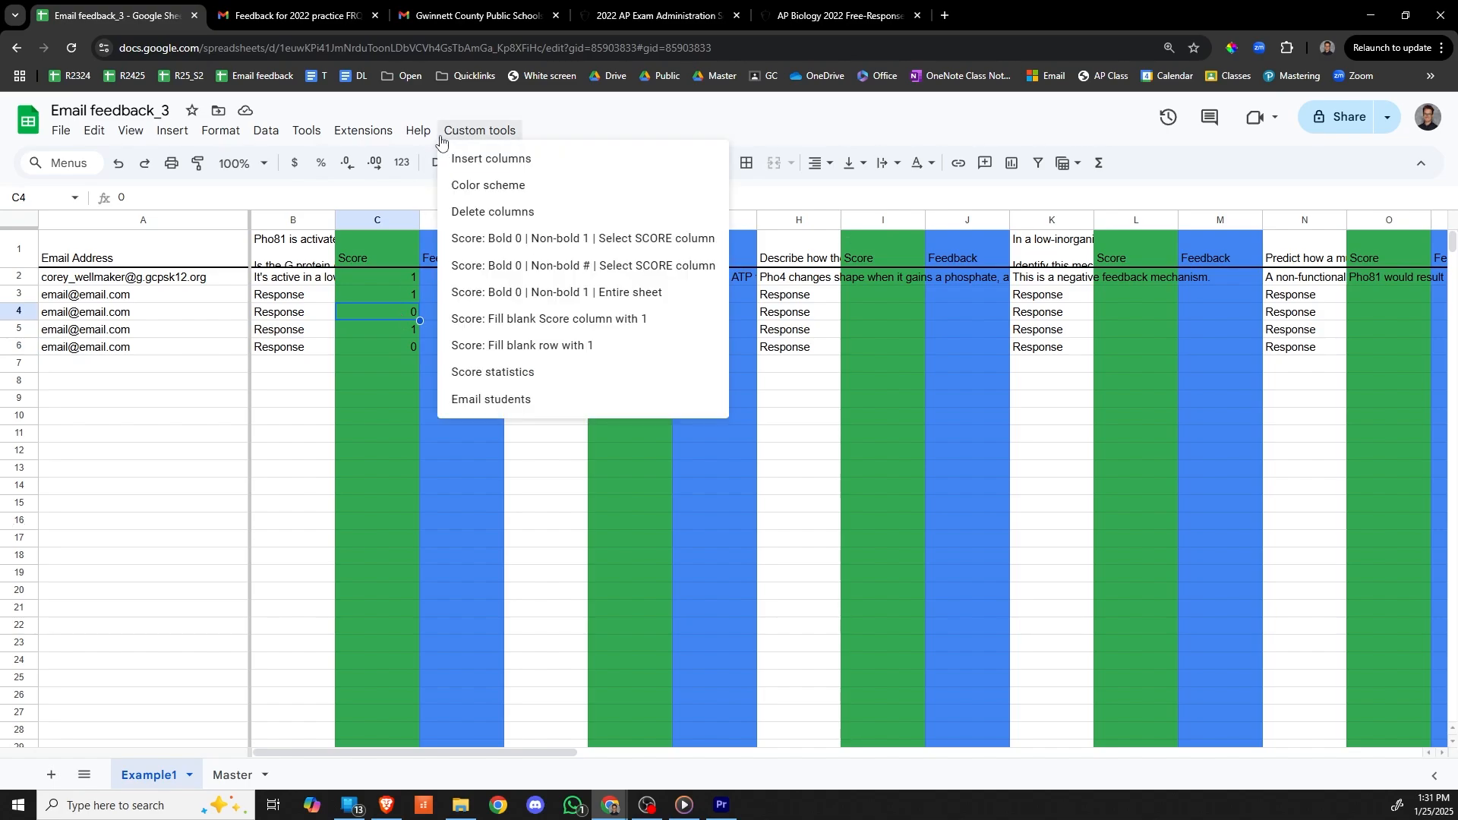
click(378, 314)
click(626, 290)
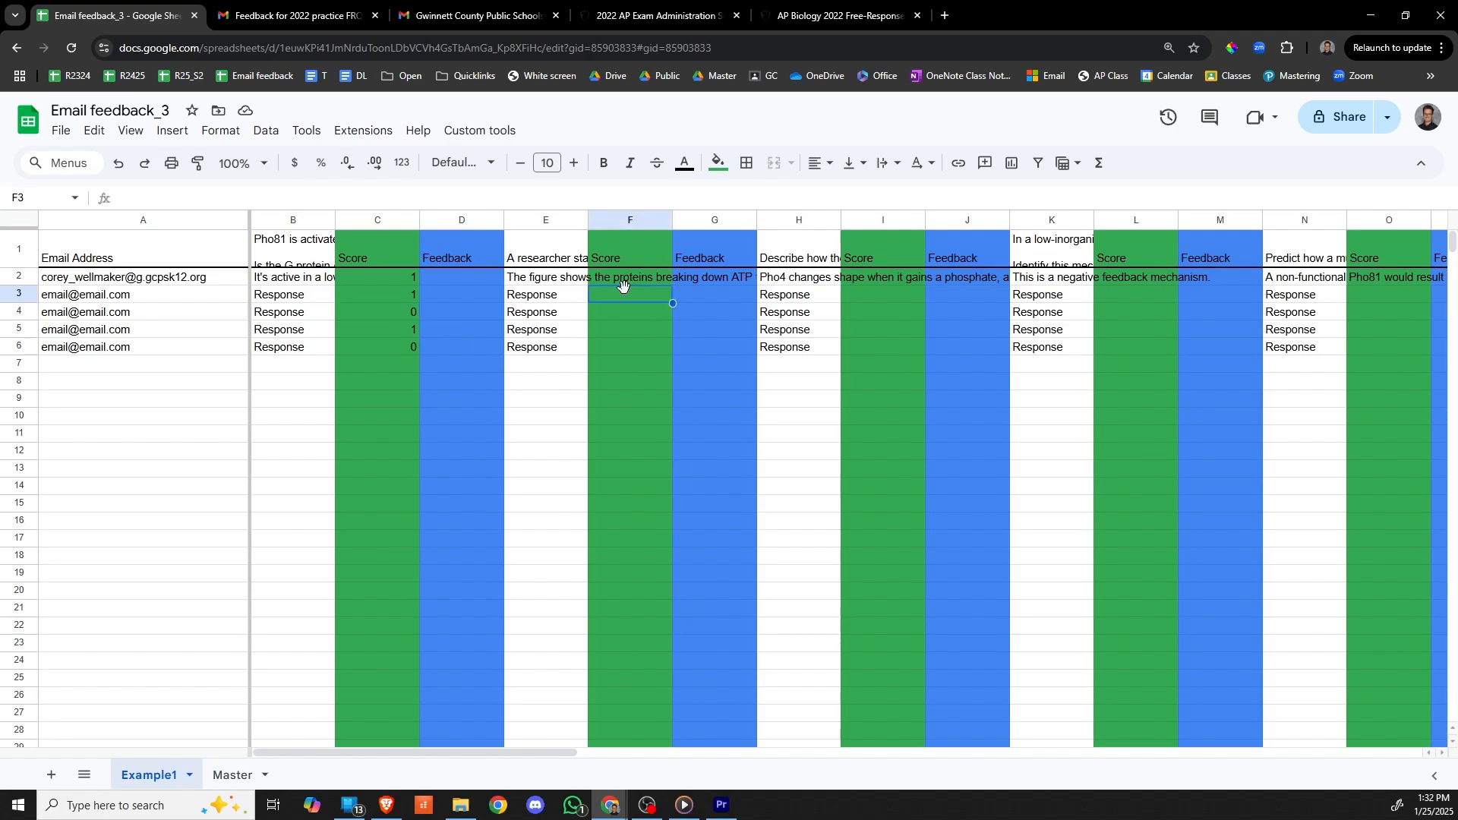
click(652, 341)
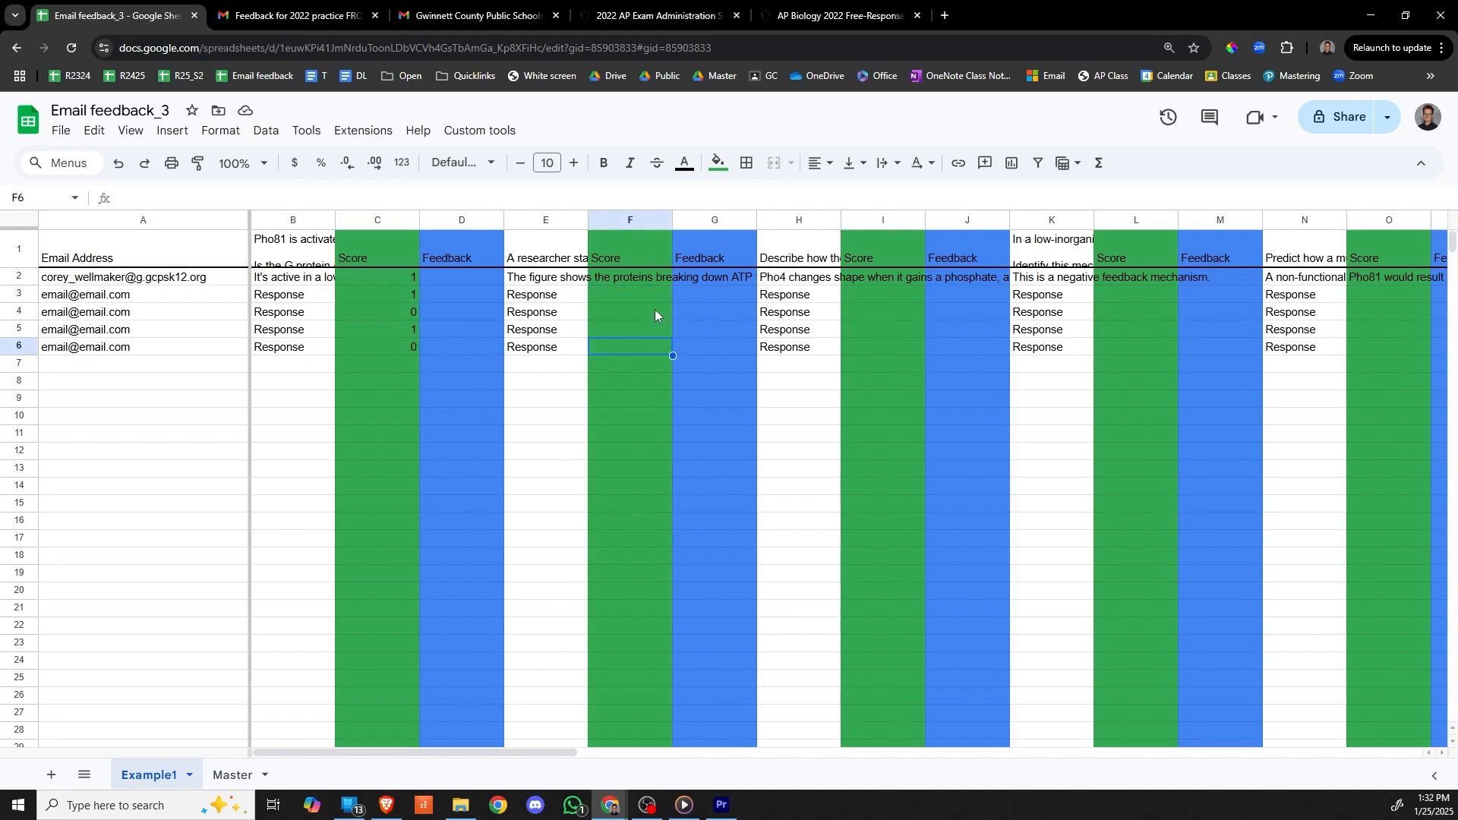
Examine the first question's responses in column B alongside their scores, including the rows scored 0
click(656, 315)
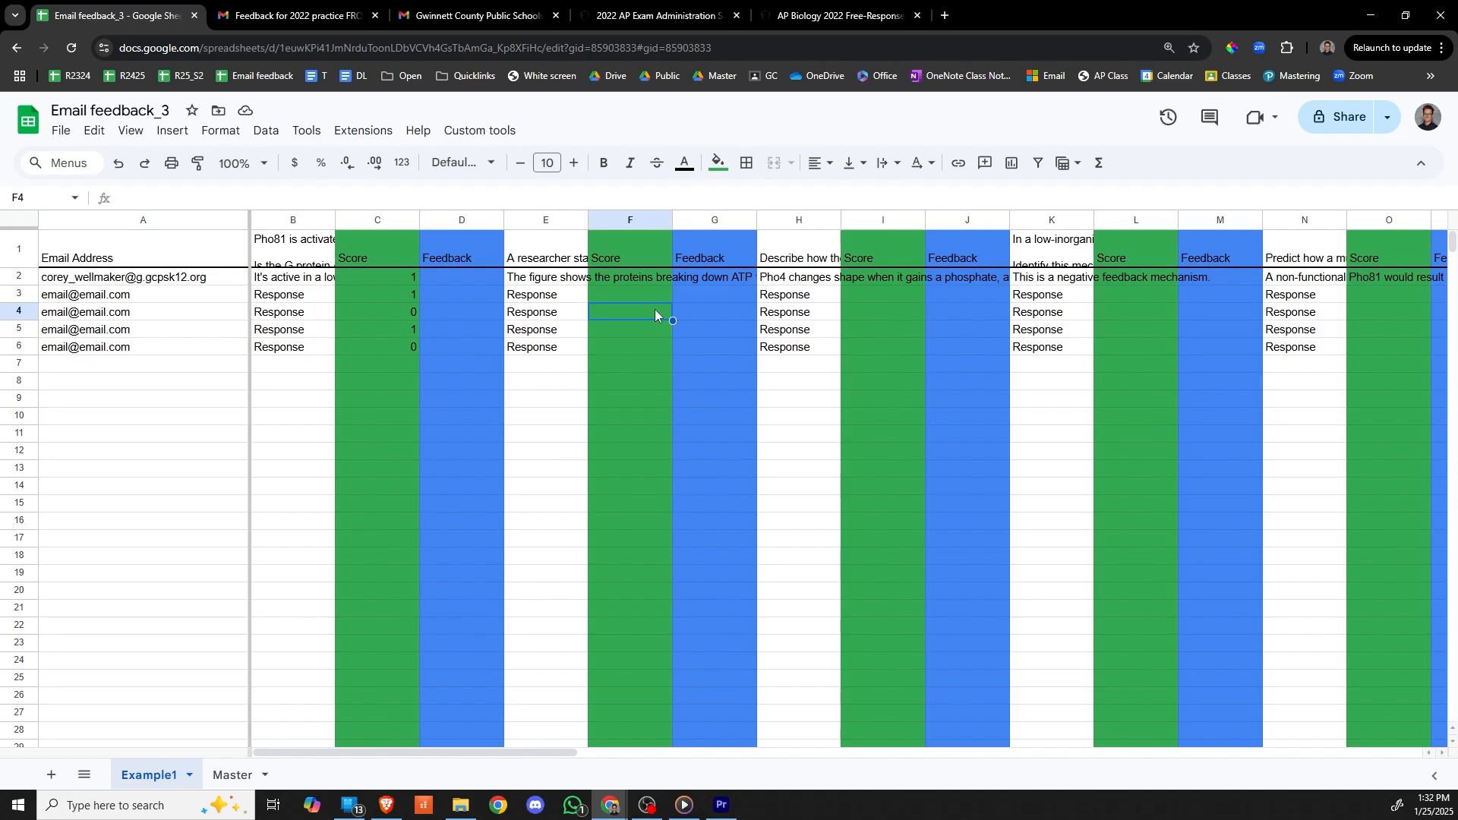
click(558, 334)
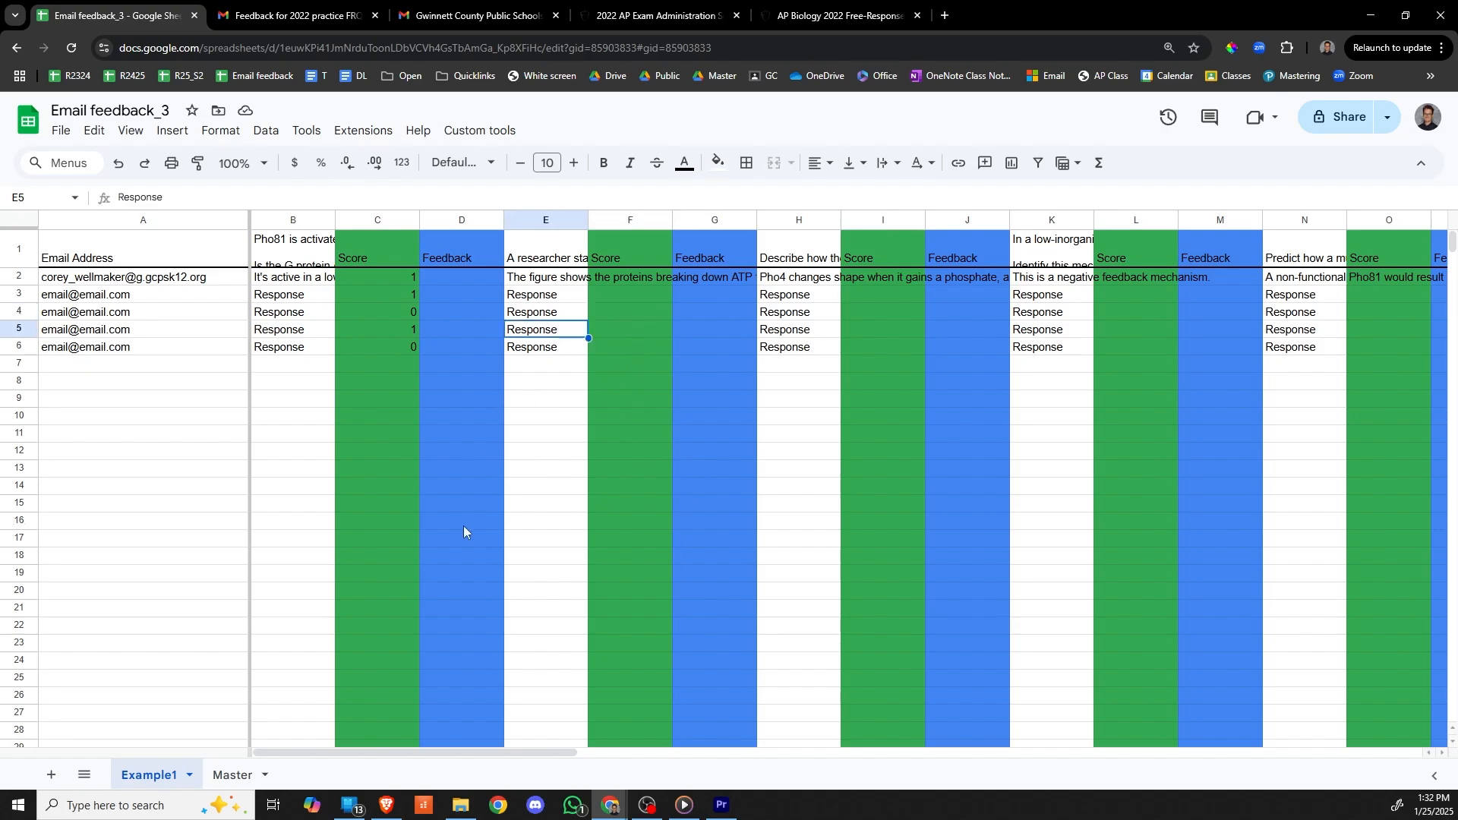
click(302, 263)
click(298, 279)
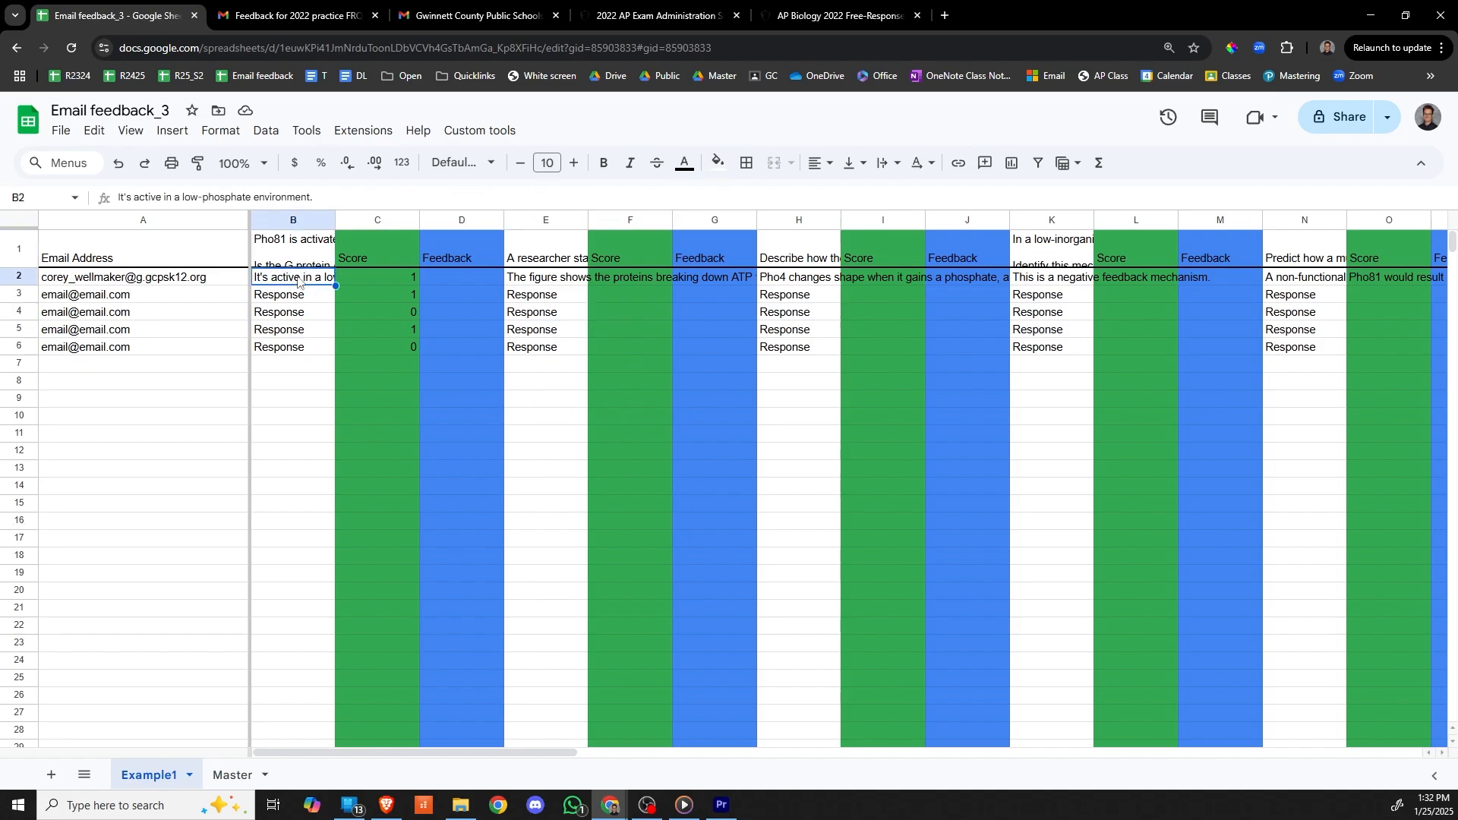
key(Down)
key(Down)
key(Down)
key(Down)
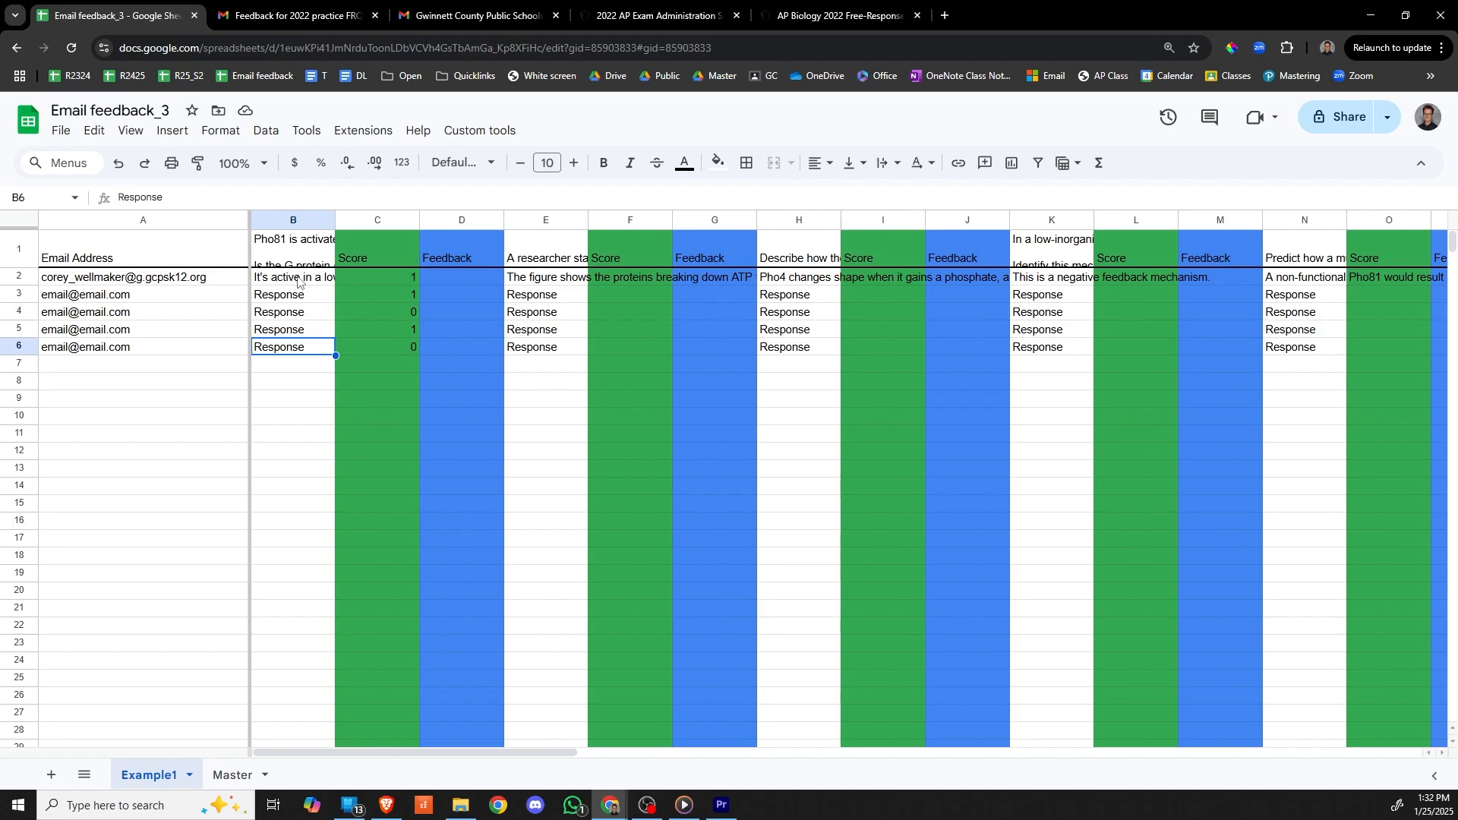
key(Up)
key(Right)
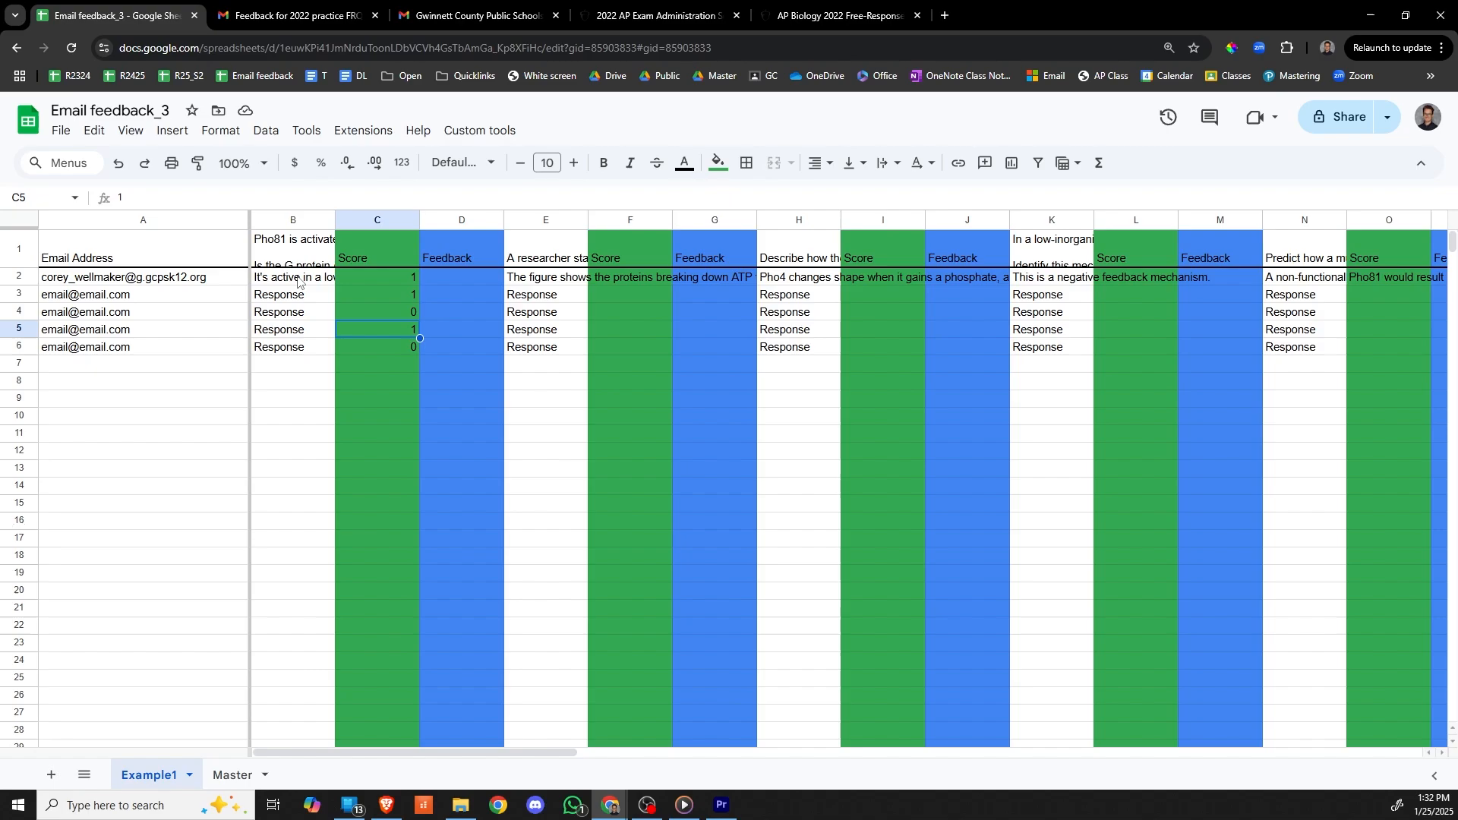
key(Left)
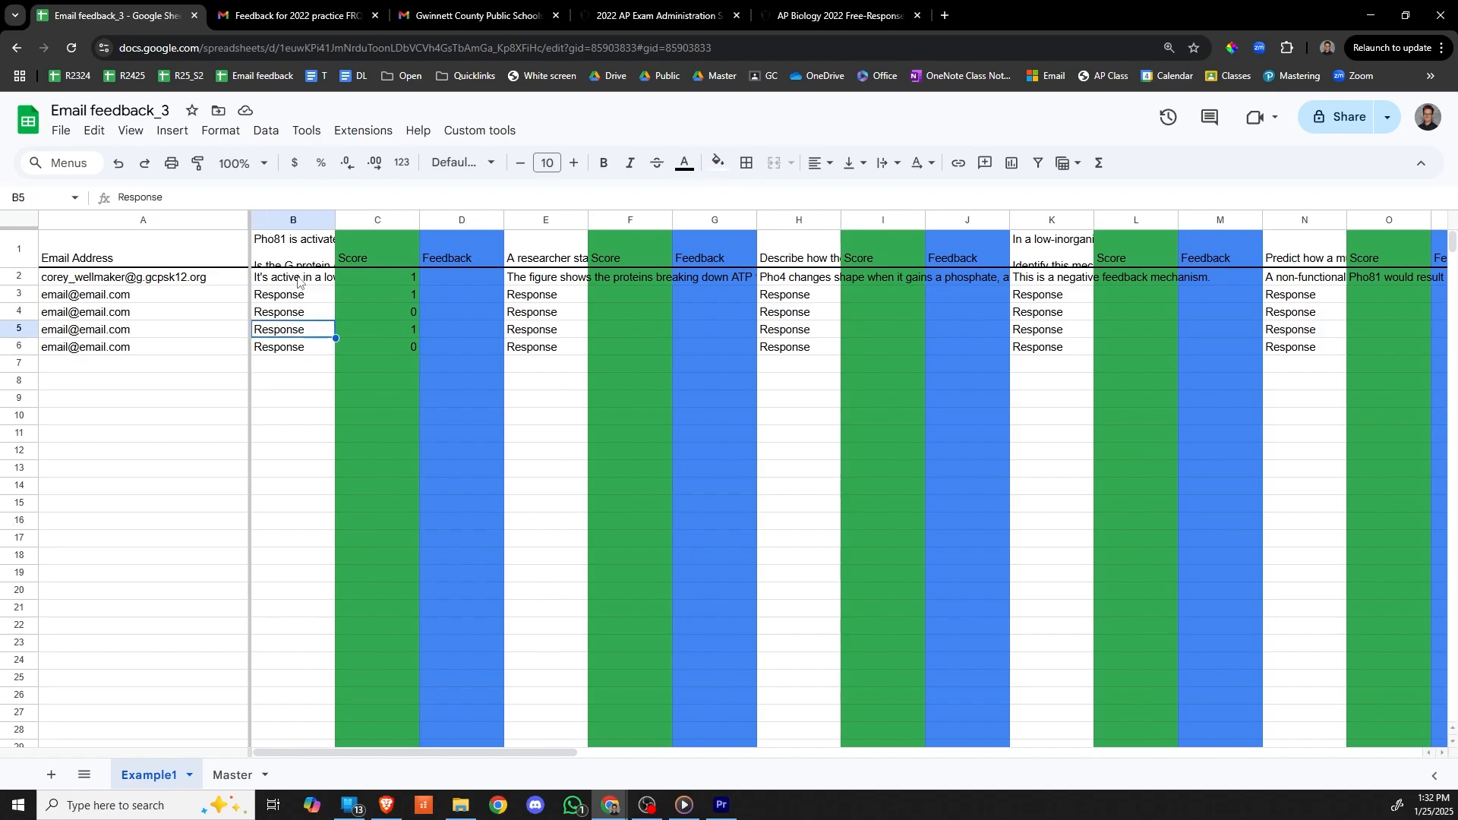
key(Up)
key(Up)
key(Down)
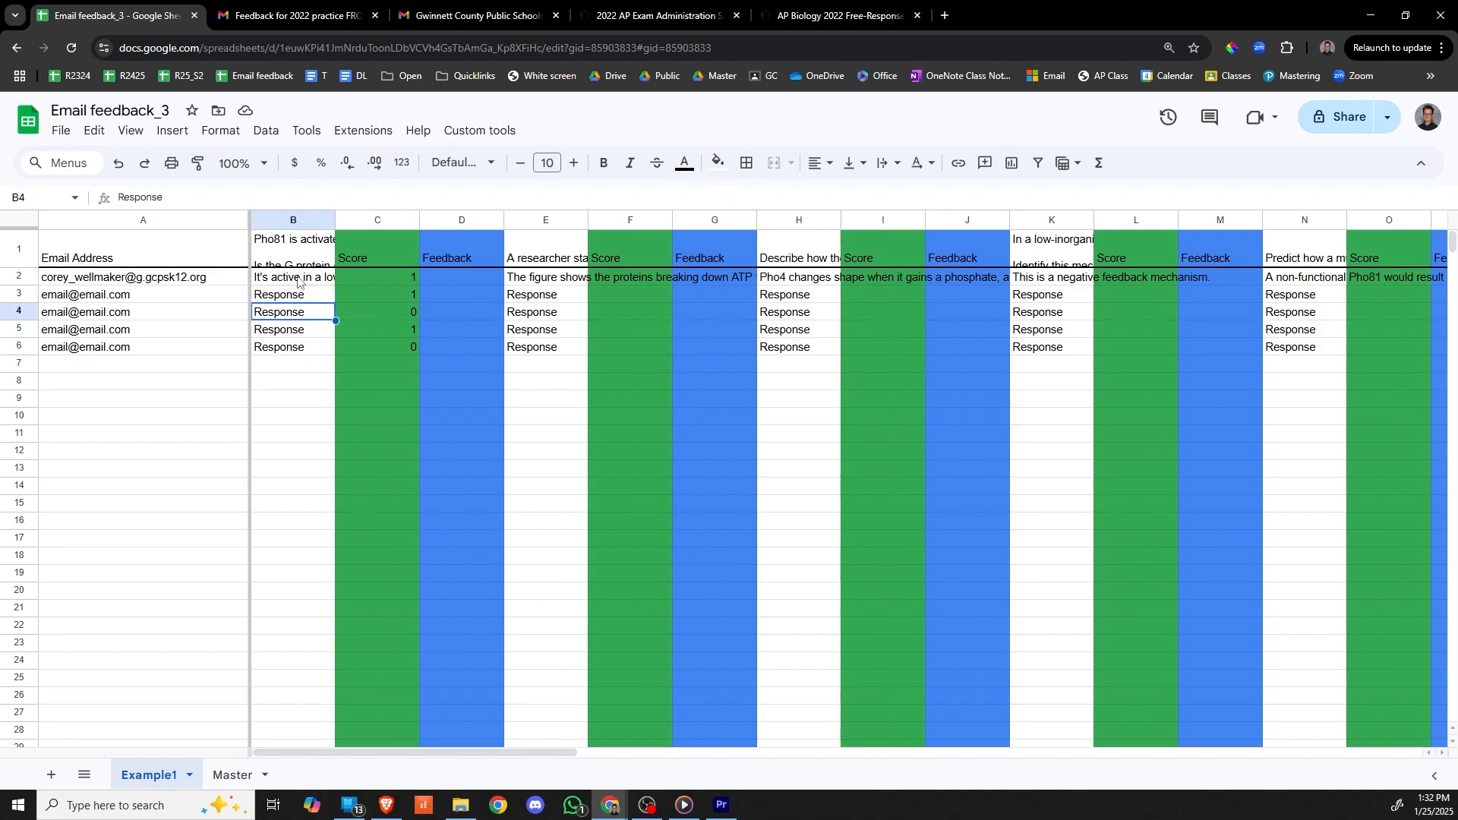
key(ctrl+b)
key(Down)
key(Down)
key(ctrl+b)
key(ctrl+z)
key(ctrl+z)
Clear the response in B4 and all first-question scores in C2:C6
shift+click(391, 313)
key(Delete)
click(407, 278)
shift+click(392, 349)
key(Delete)
Apply bold formatting to the blank response cell B4 and the response in B6
click(294, 312)
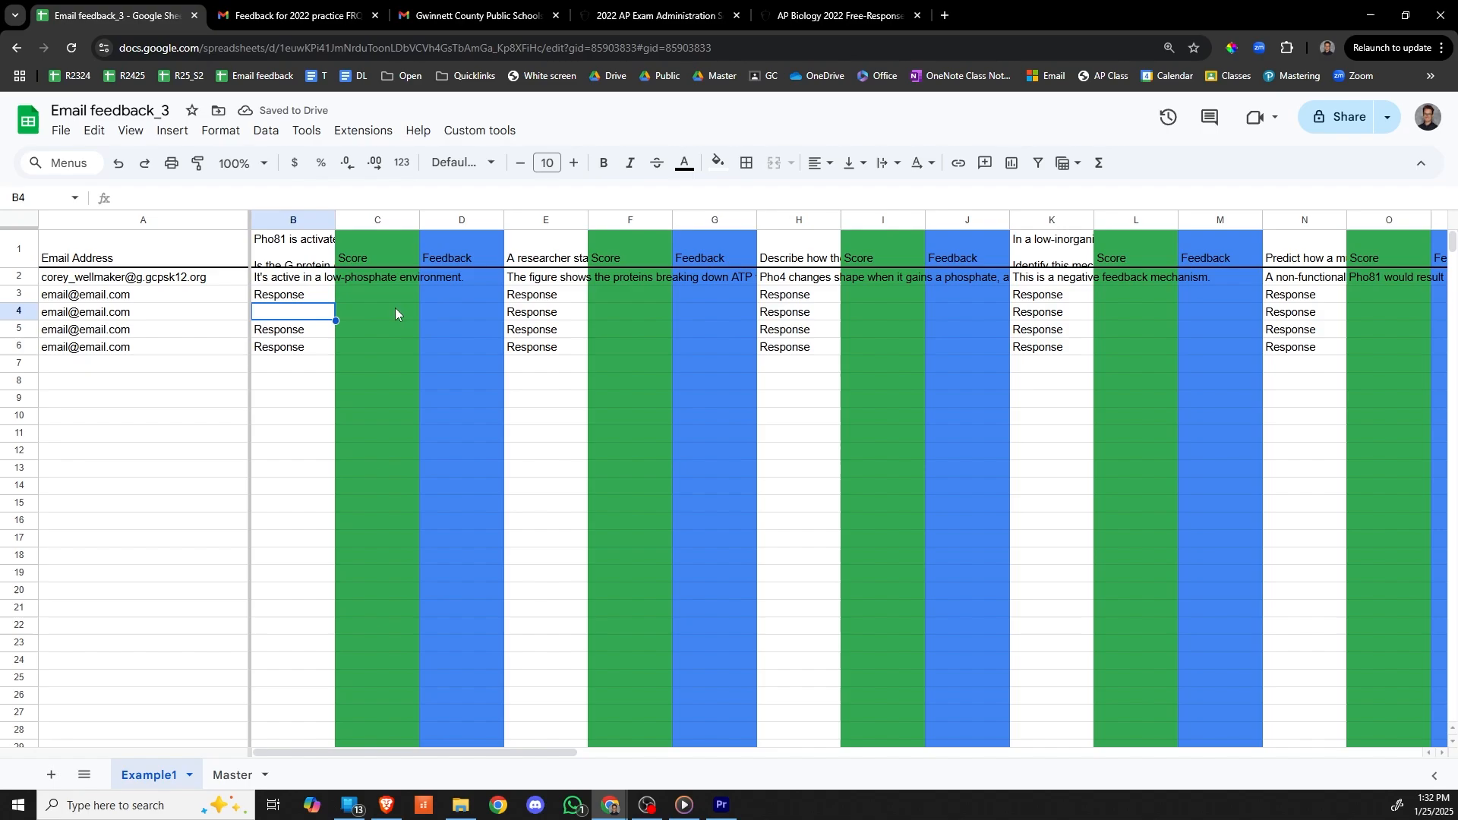
click(606, 166)
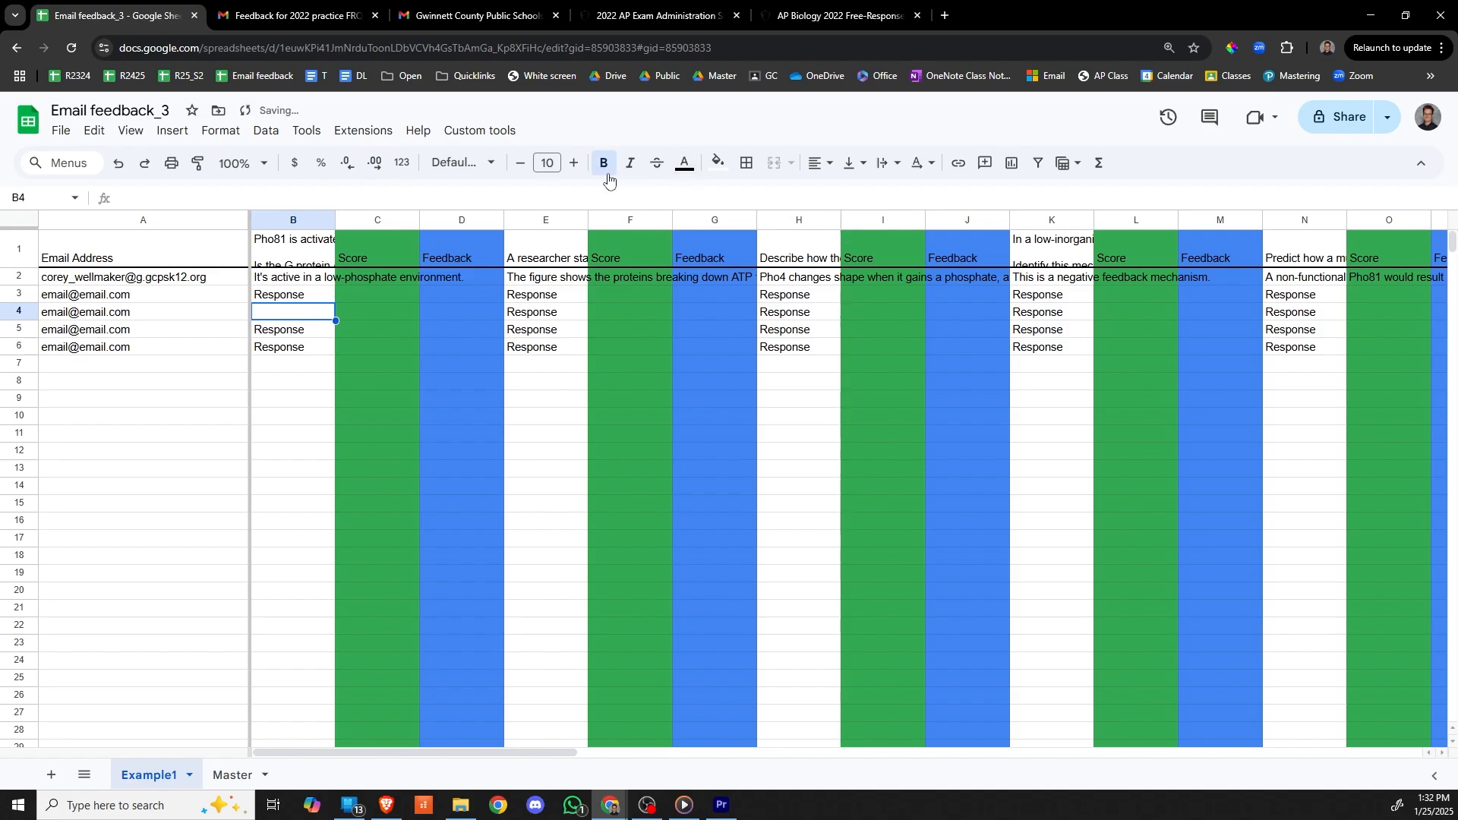
click(605, 166)
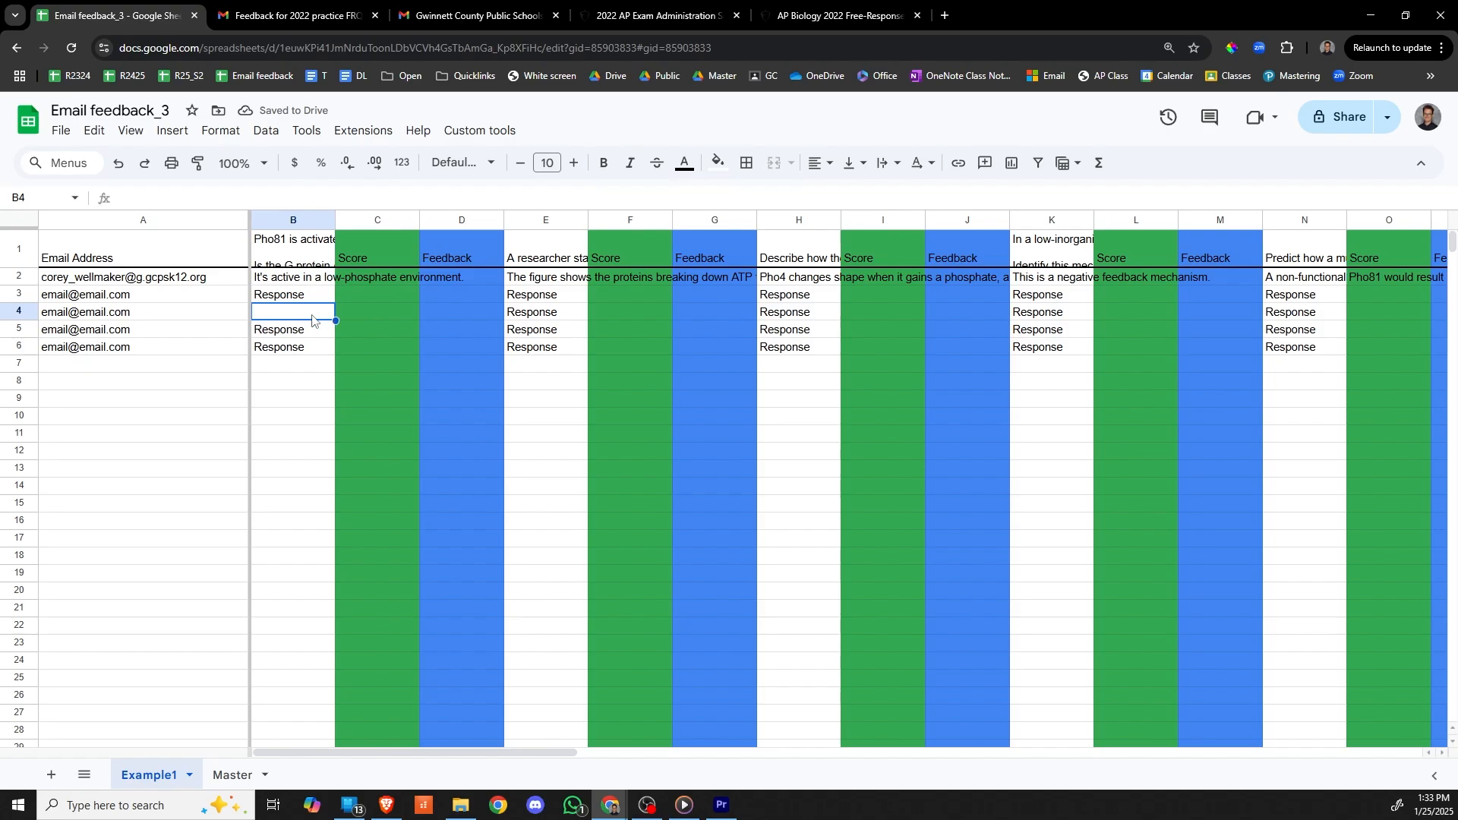
click(300, 351)
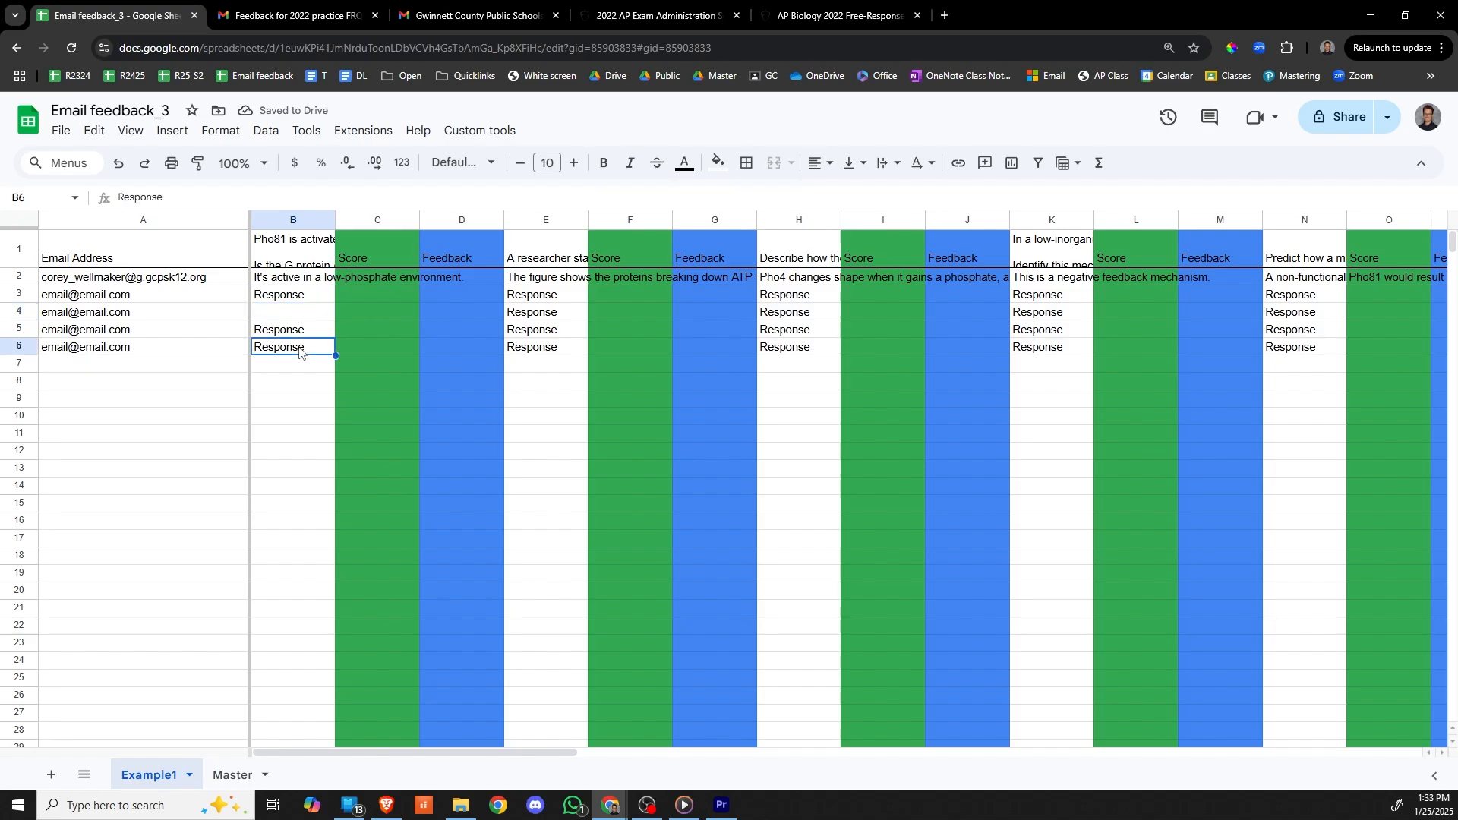
key(ctrl+b)
Score column C with the custom tool "Score: Bold 0 | Non-bold 1 | Select SCORE column" and clear the scores in C2:C6 again
click(377, 278)
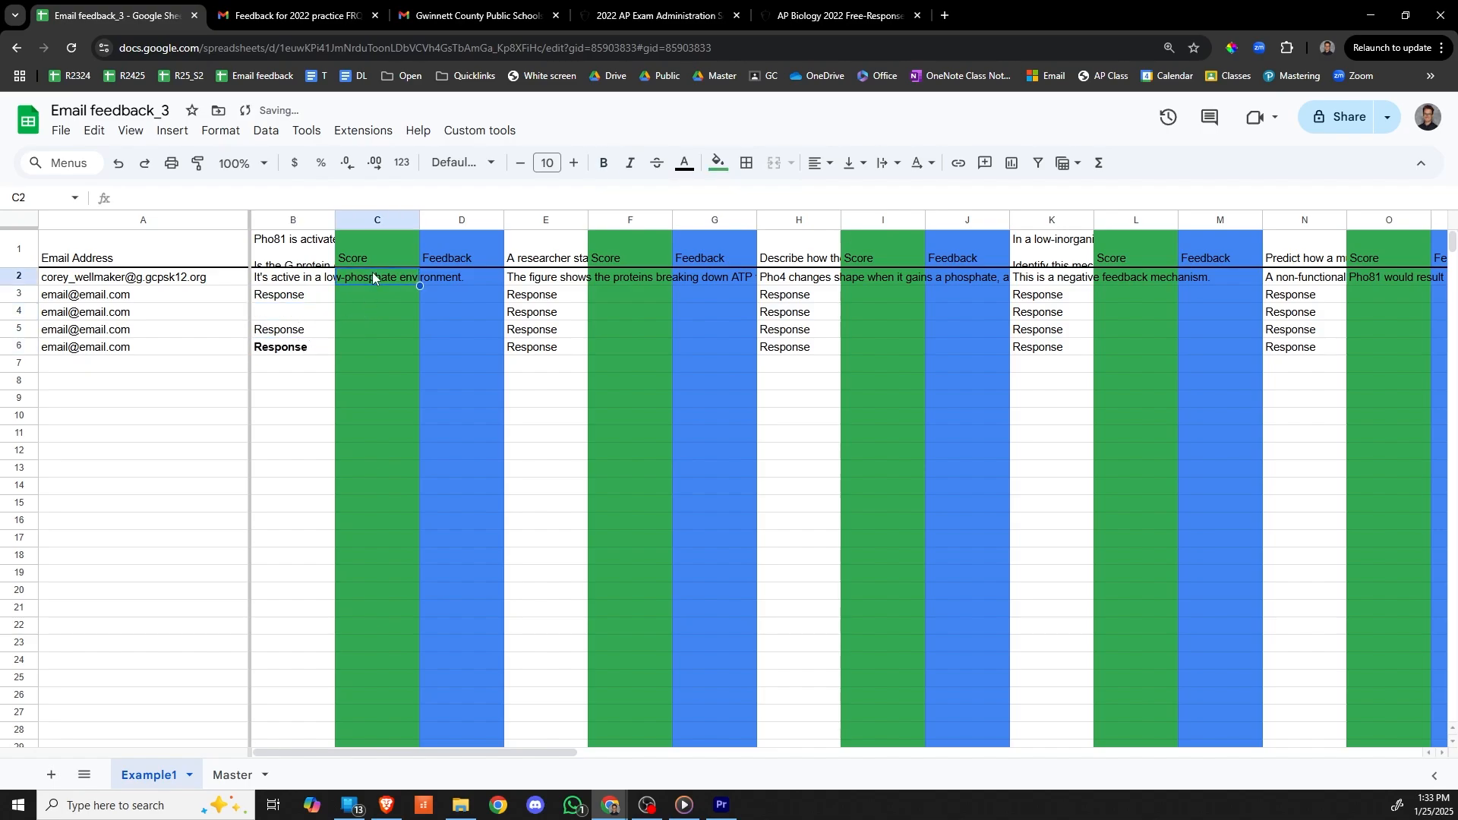
click(479, 131)
click(493, 243)
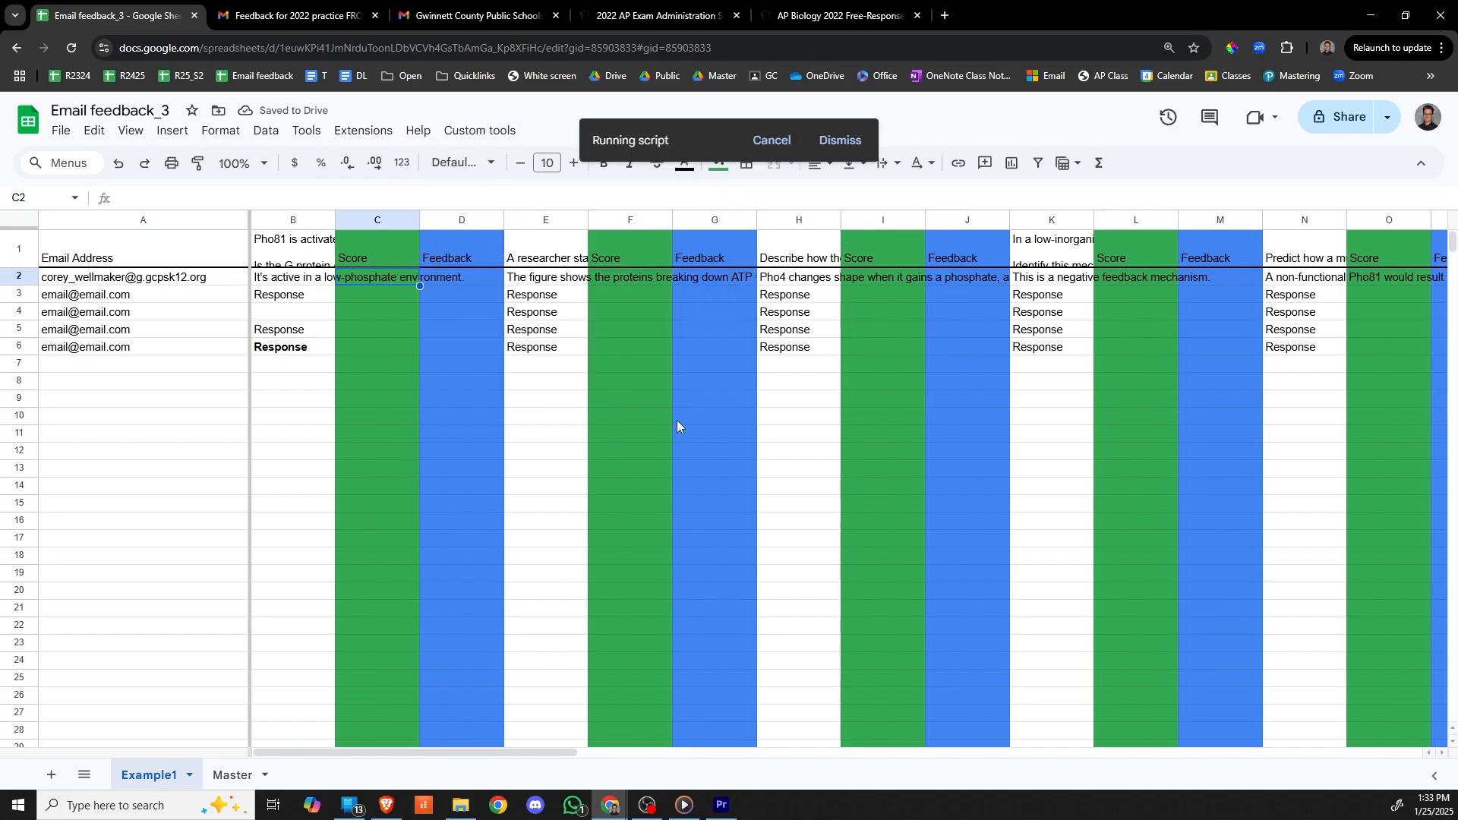
click(373, 318)
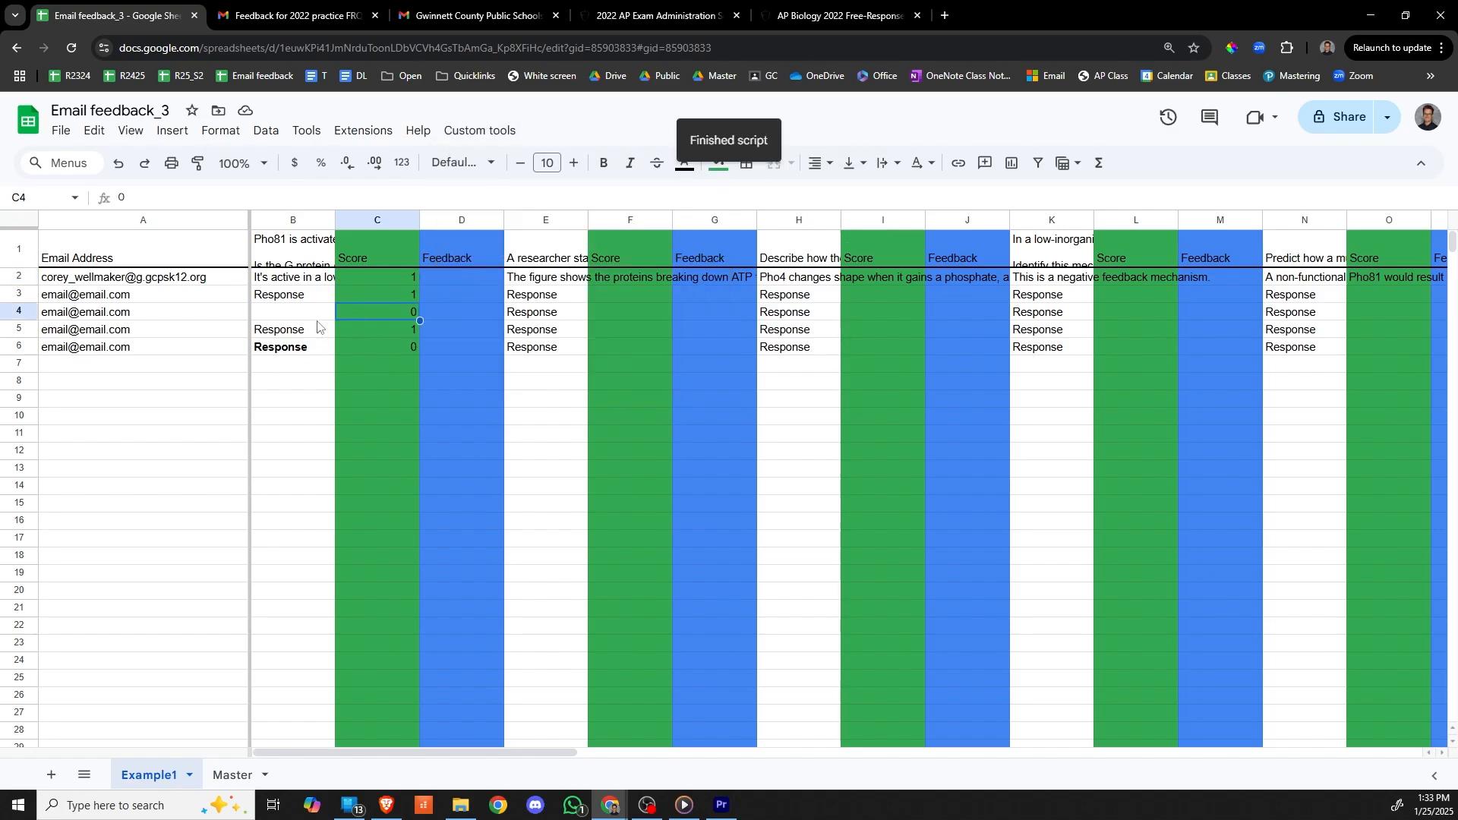
key(Left)
drag(377, 350, 383, 281)
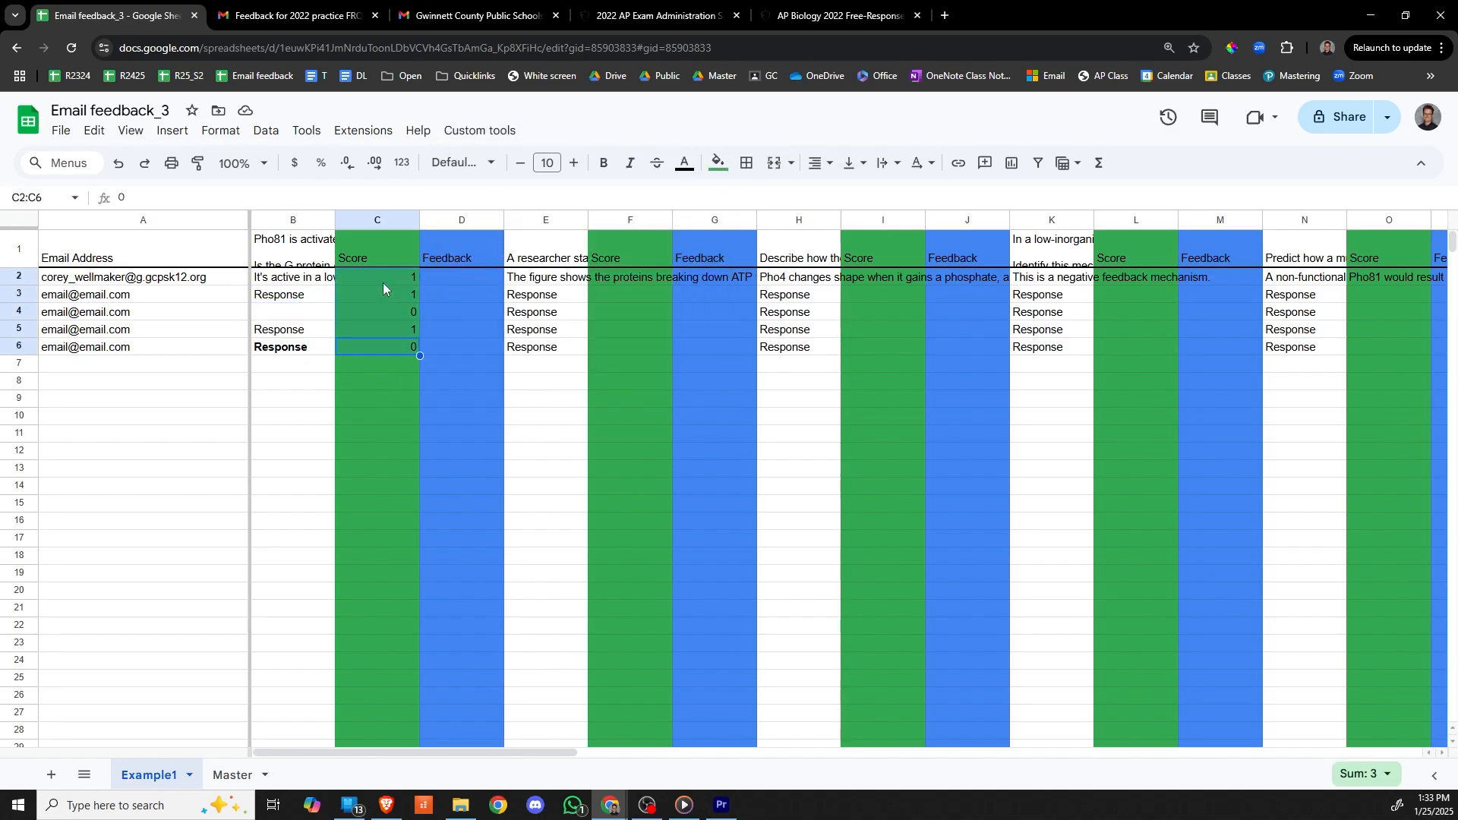
key(Delete)
Check the formatting of blank cell B4 and score column C from C2 with the custom Bold 0 | Non-bold 1 column tool
click(299, 312)
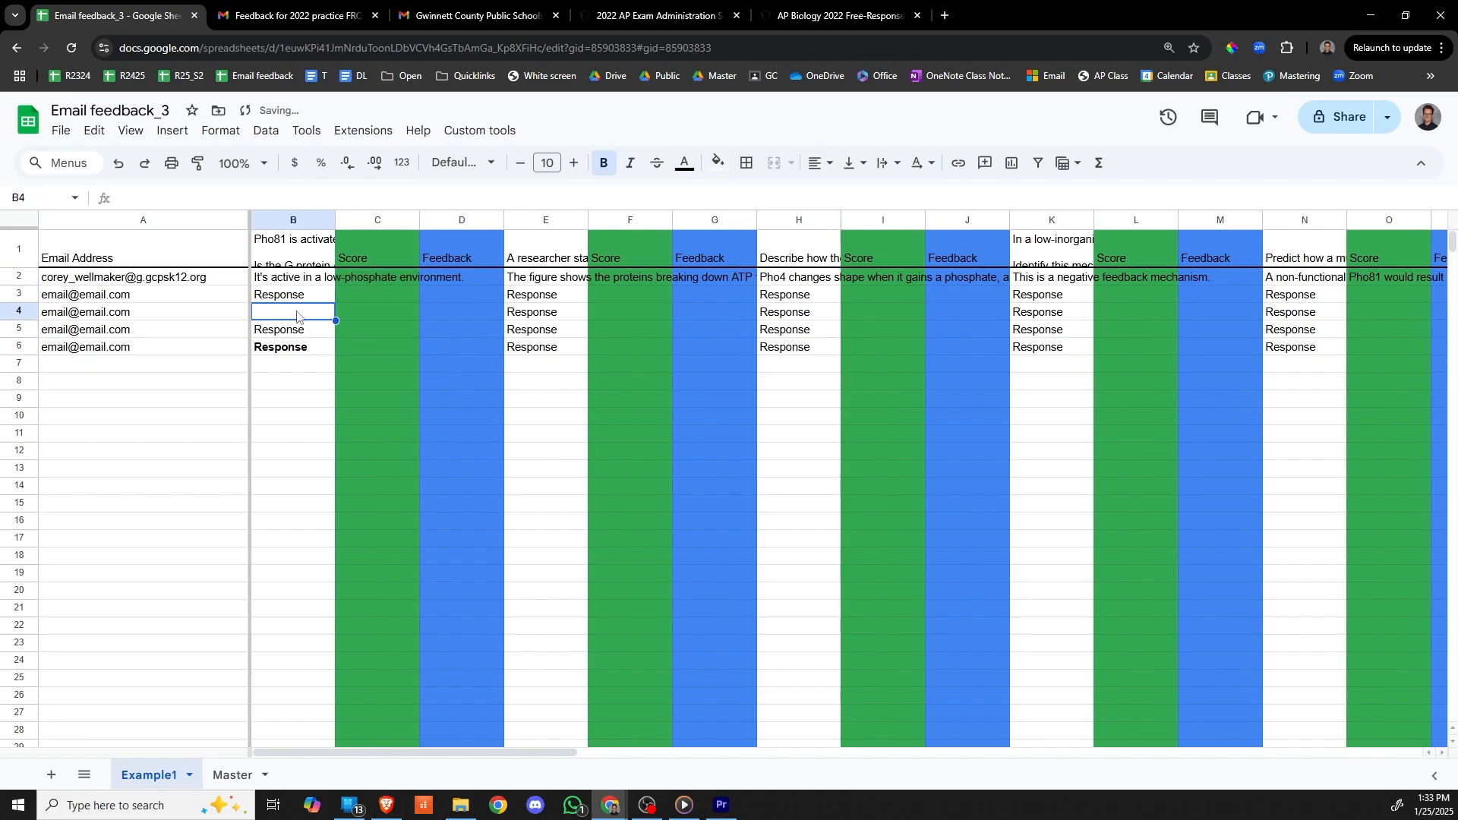
click(382, 311)
click(382, 277)
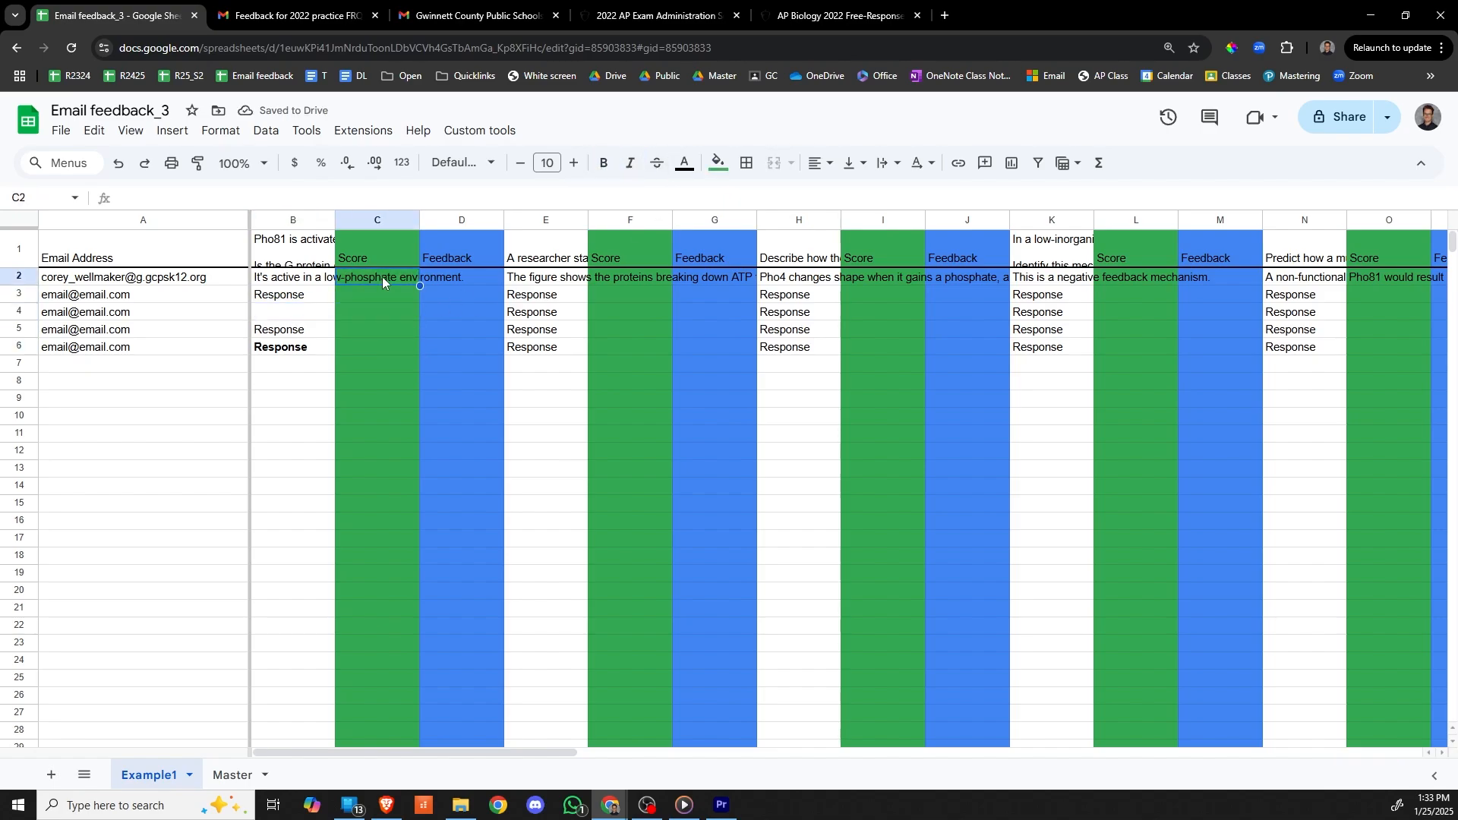
click(480, 131)
click(486, 187)
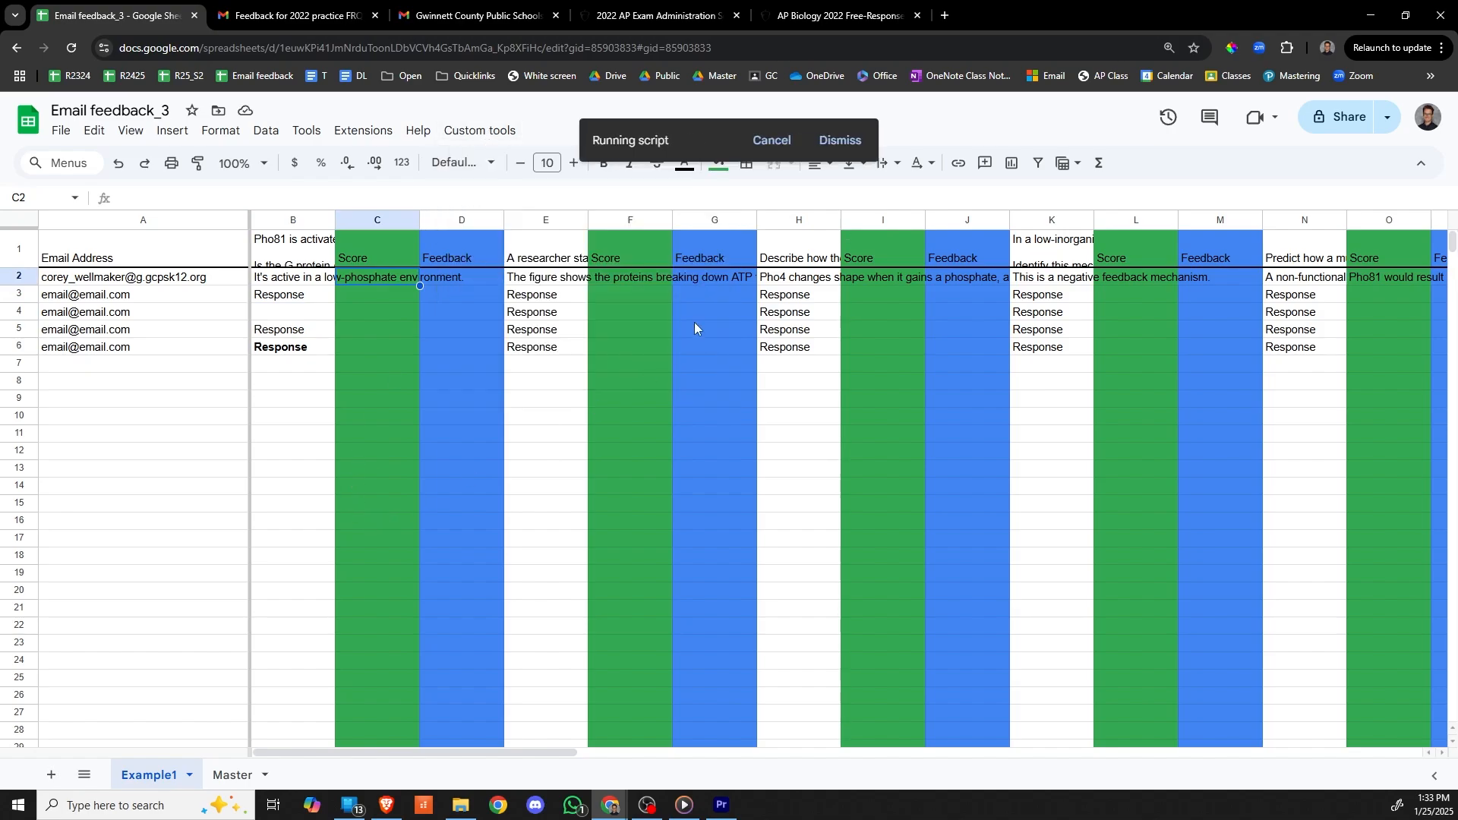
click(358, 313)
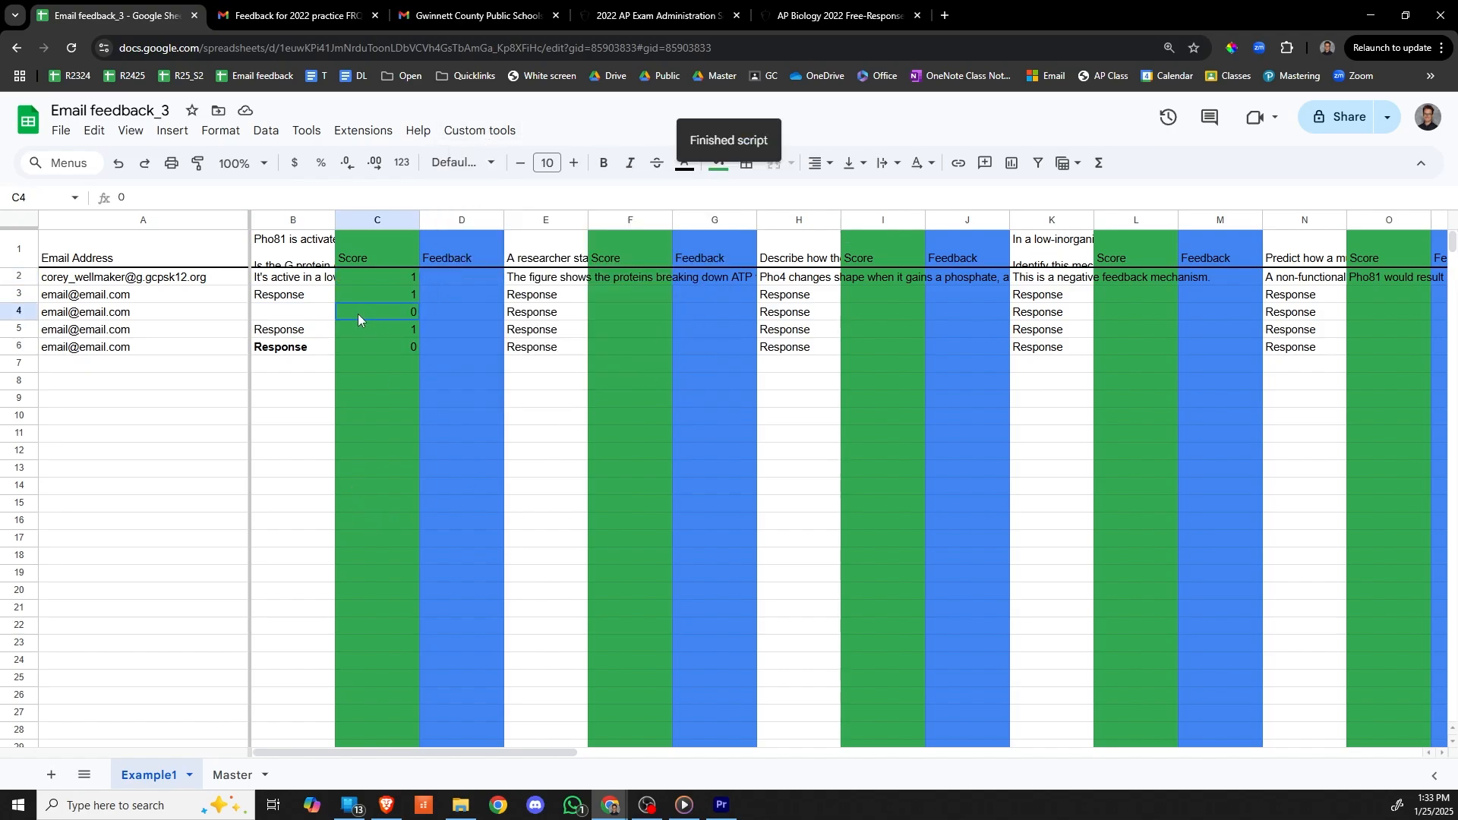
click(319, 313)
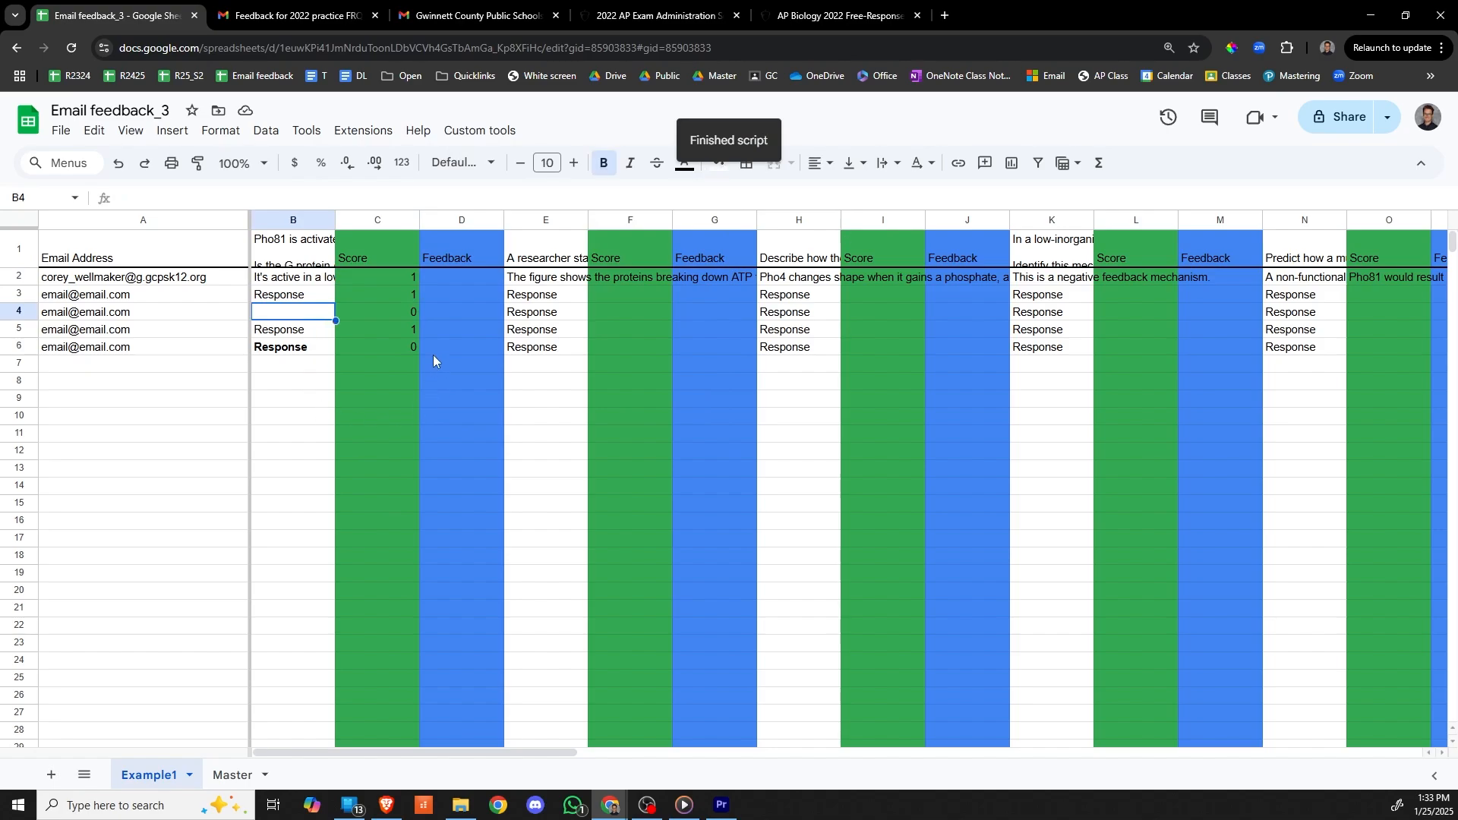
Go to the Points earned column at the sheet's end and run the custom Score statistics tool, acknowledging its completion
click(508, 317)
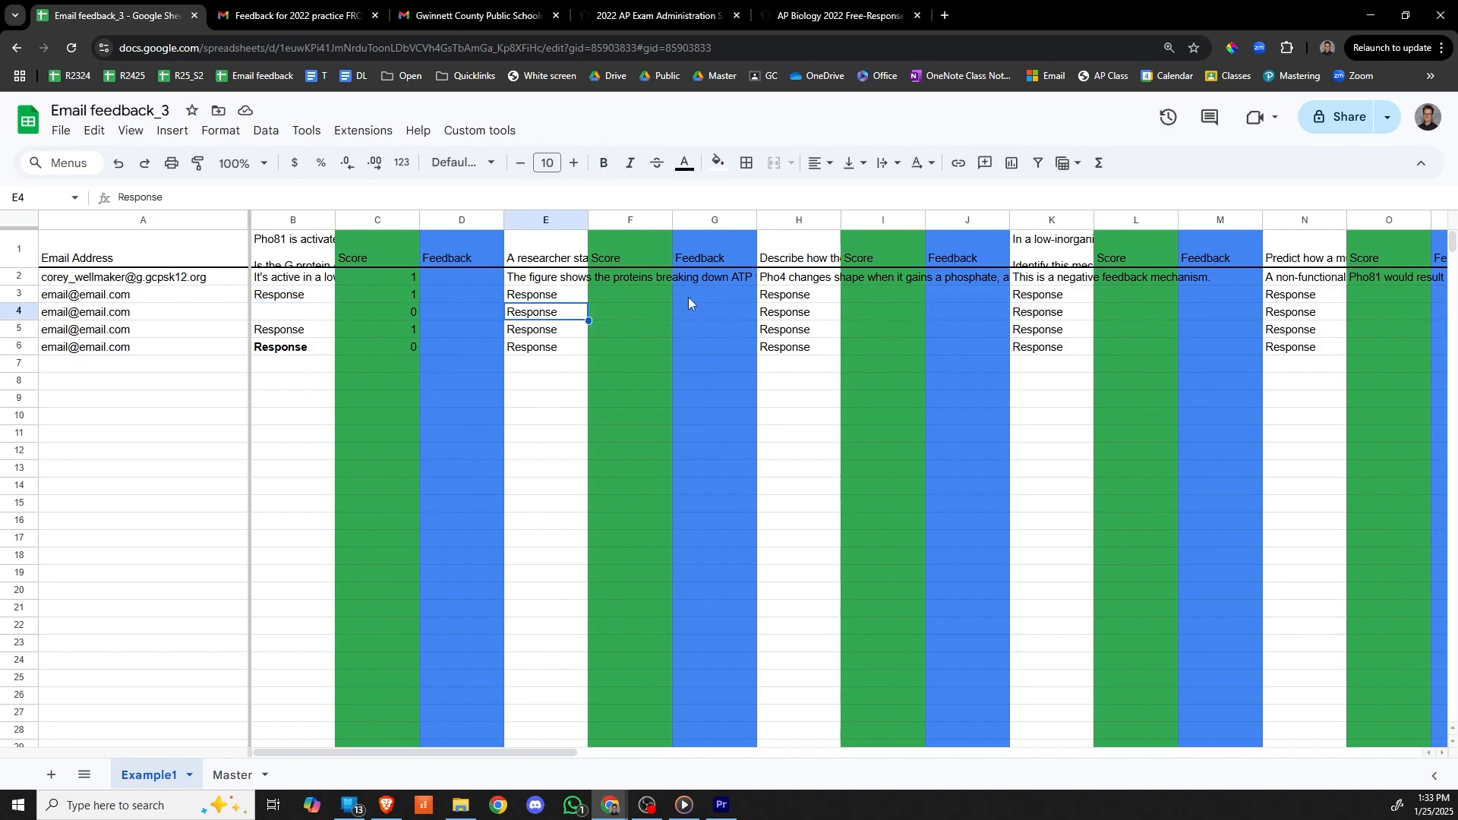
key(Right)
key(Right)
key(Right)
key(Right)
key(Right)
key(Right)
key(Right)
key(Right)
key(Right)
key(Right)
key(Right)
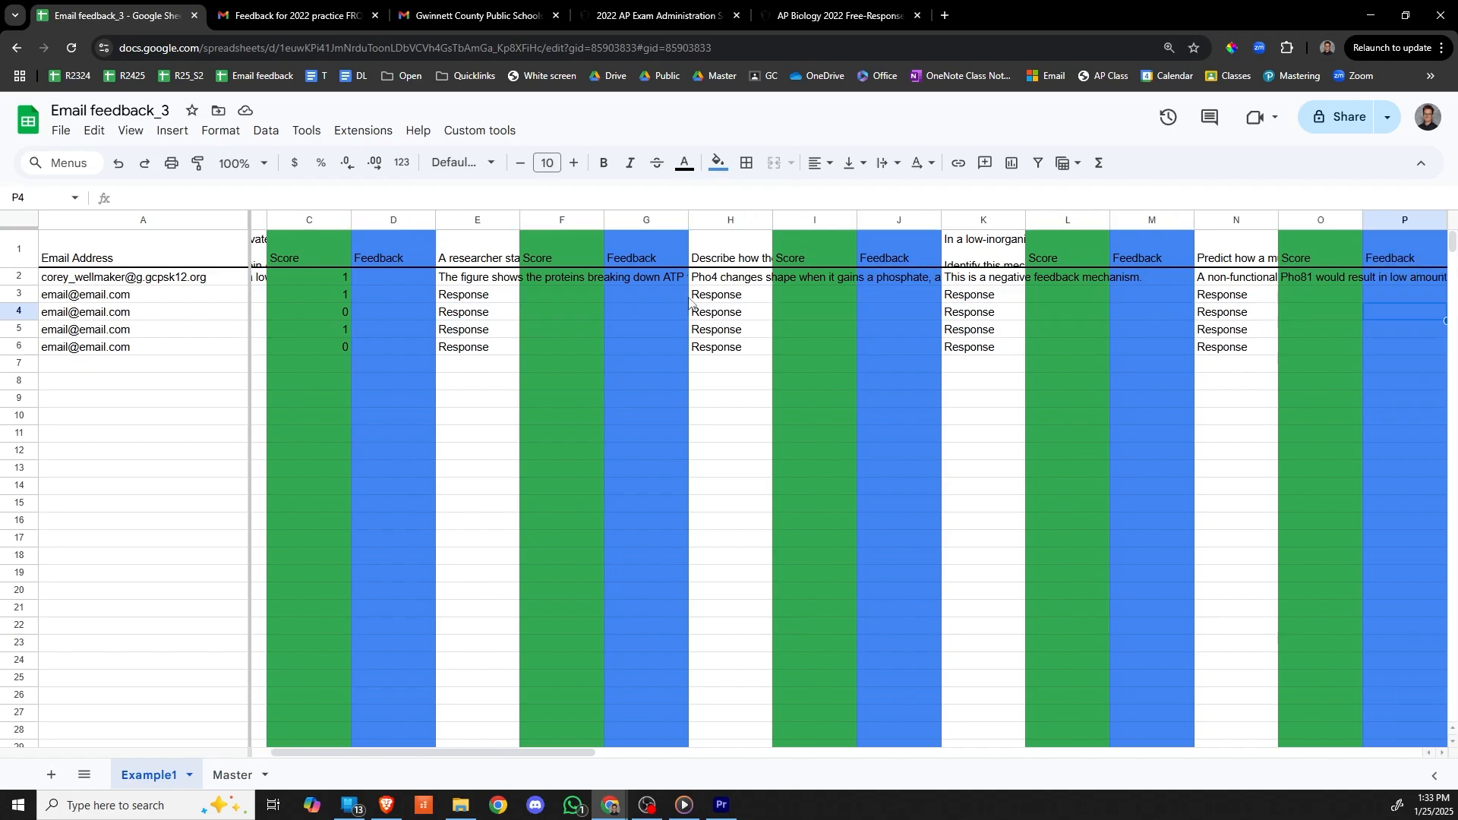
key(Up)
key(Up)
key(Up)
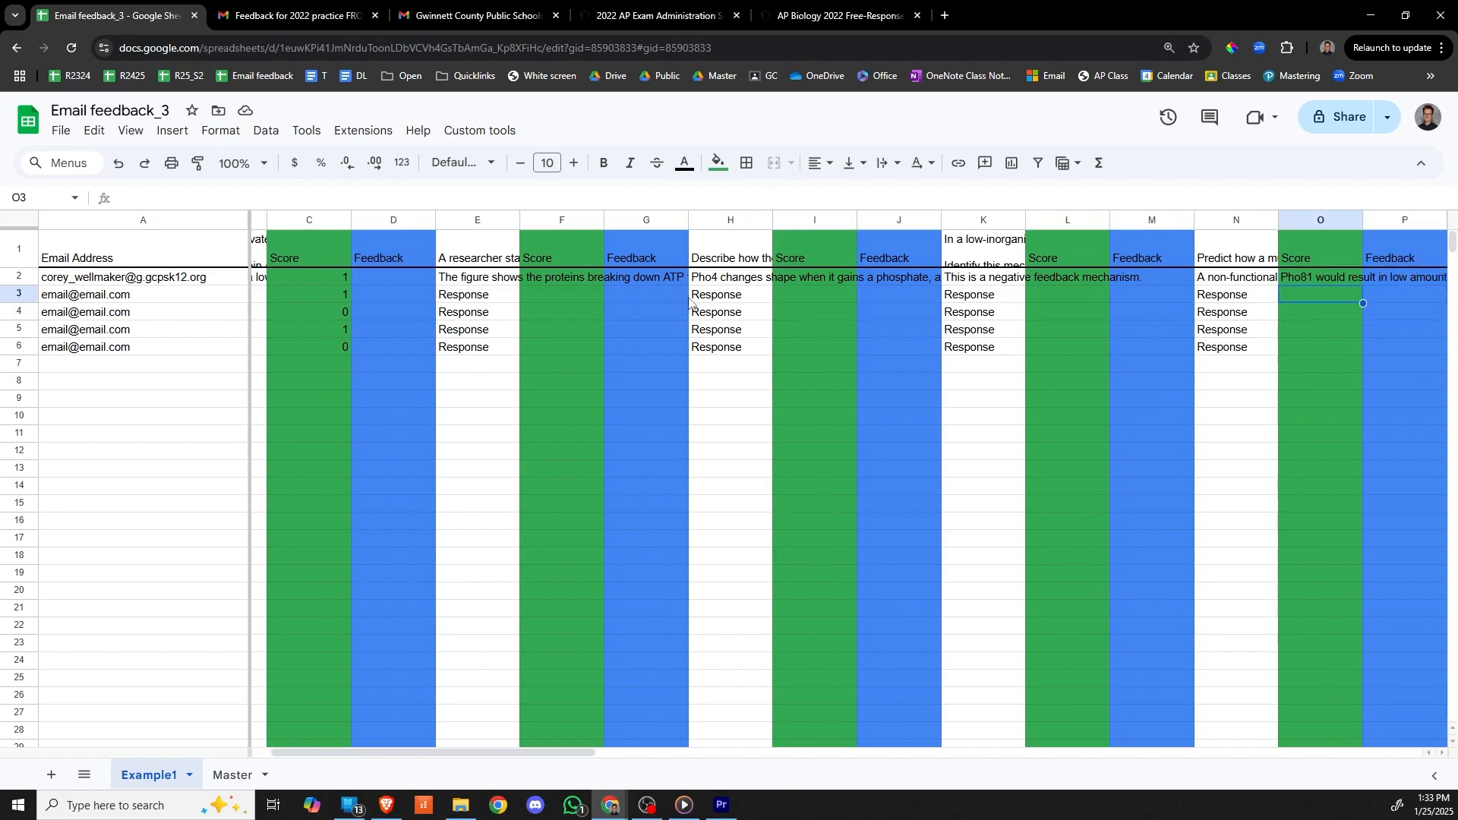
key(ctrl+Right)
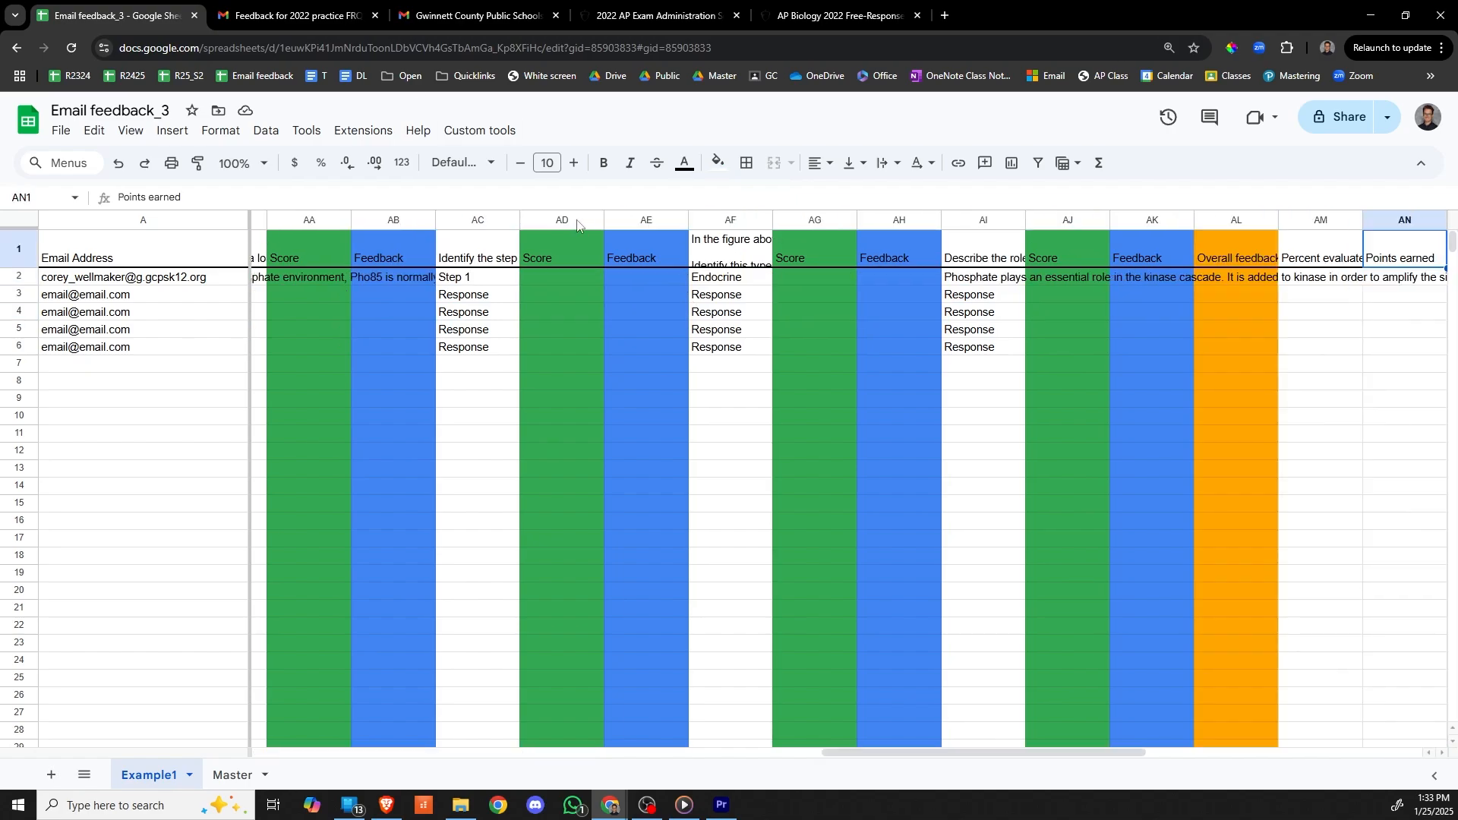
click(474, 132)
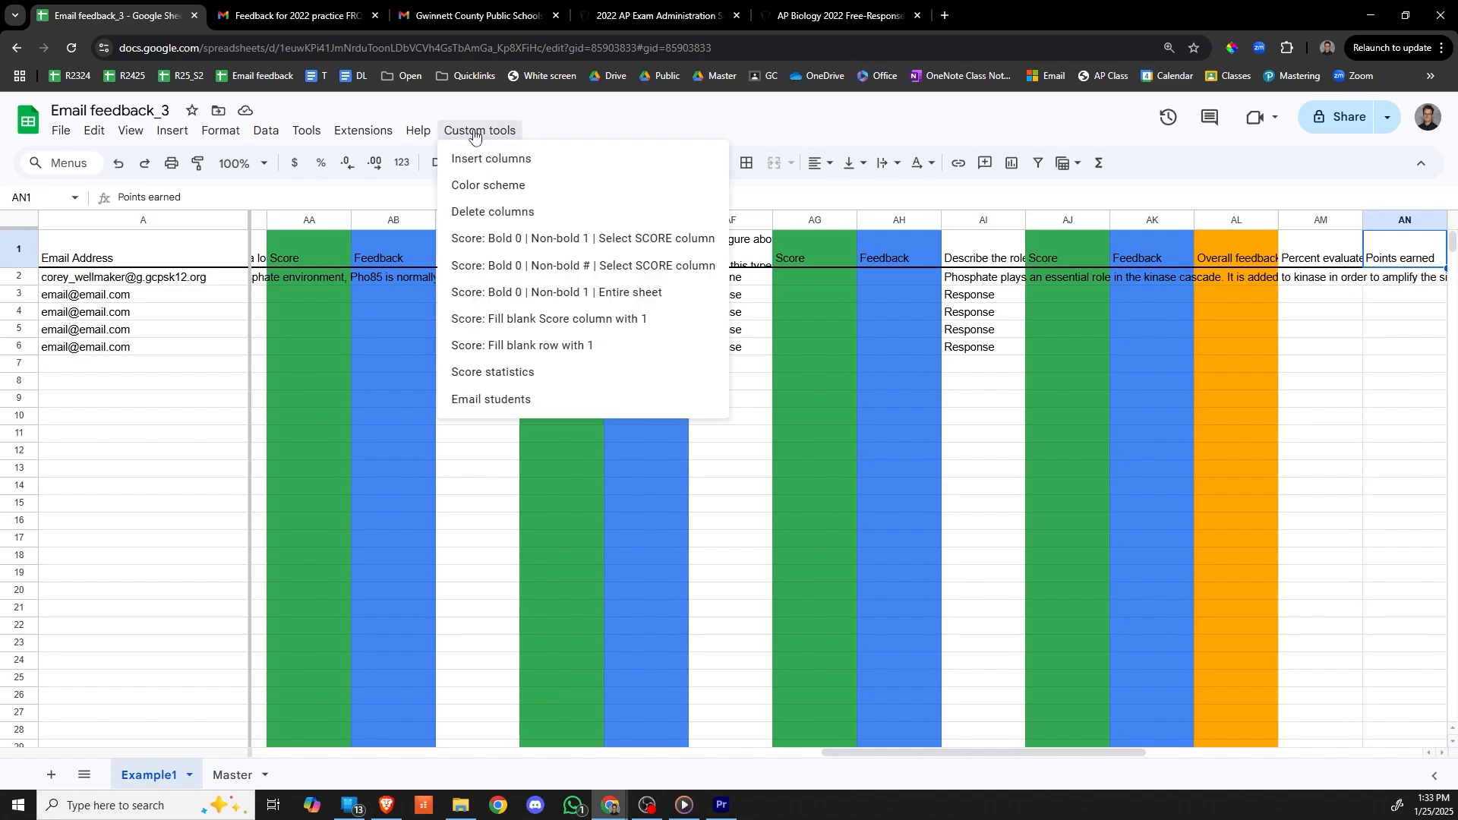
click(560, 375)
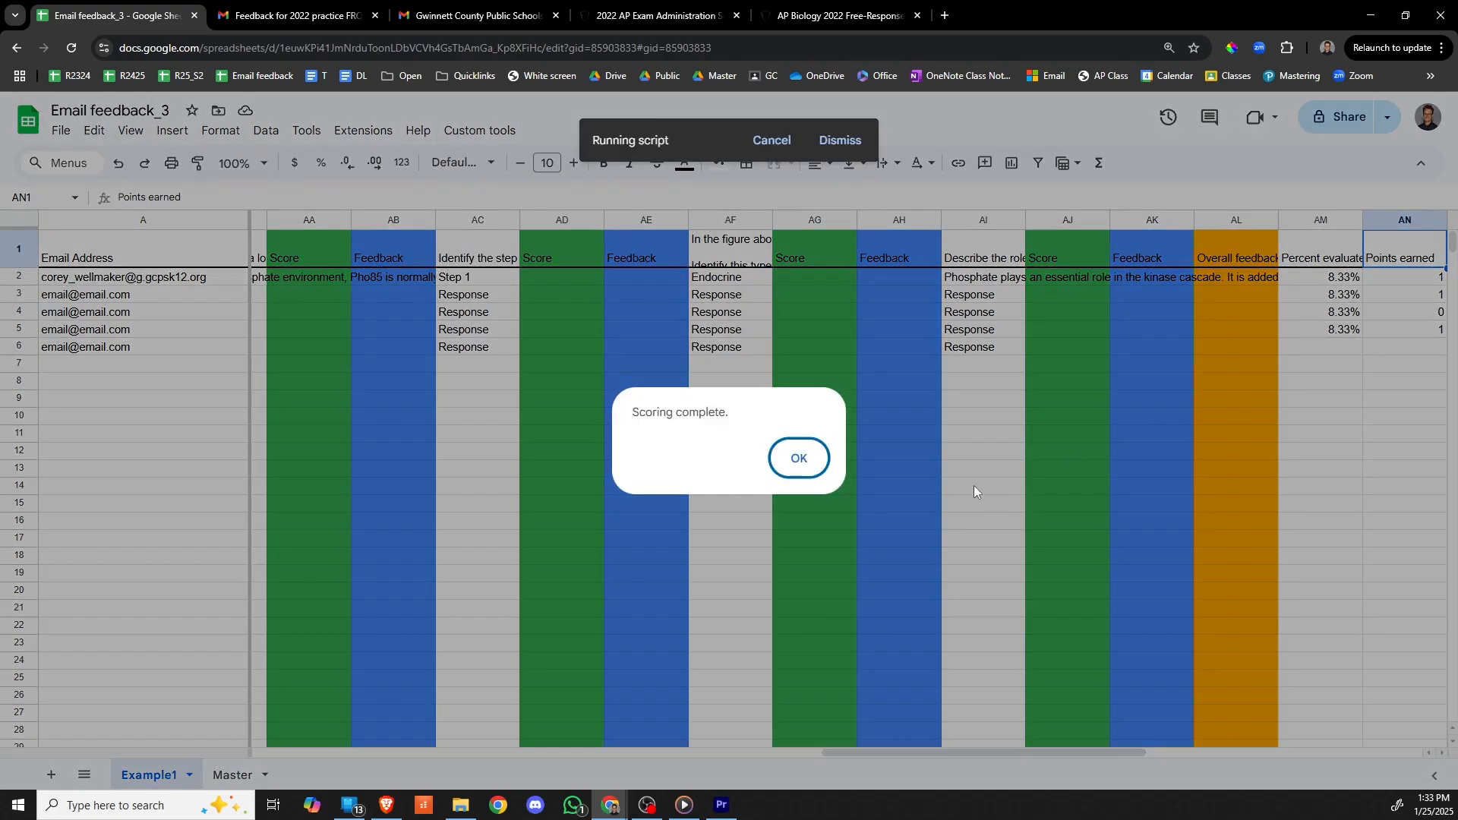
click(804, 458)
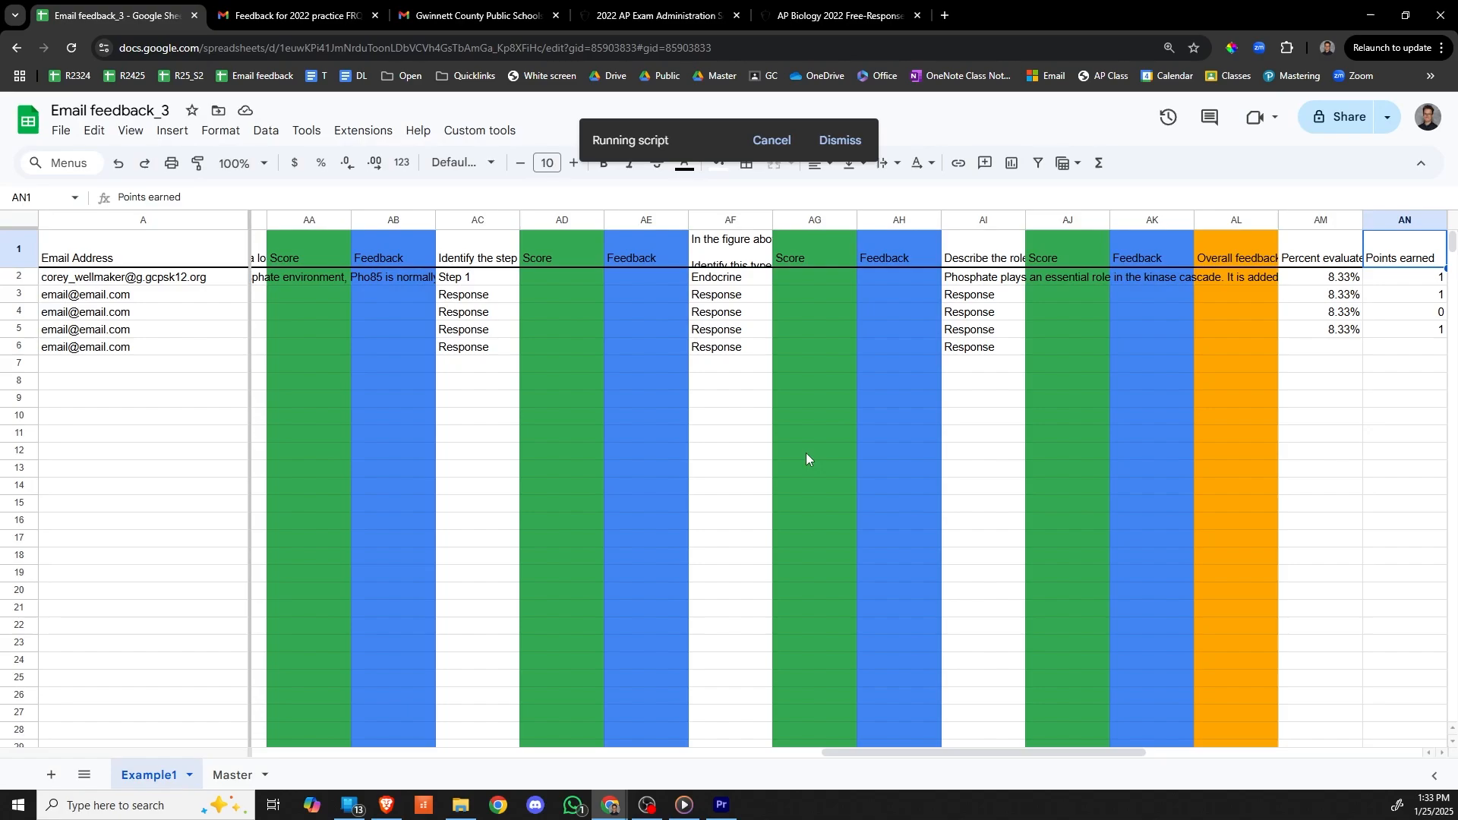
Enter a score of 1 for the first student in cells AG2, AJ2, AD2 and AA2
click(827, 277)
text(1)
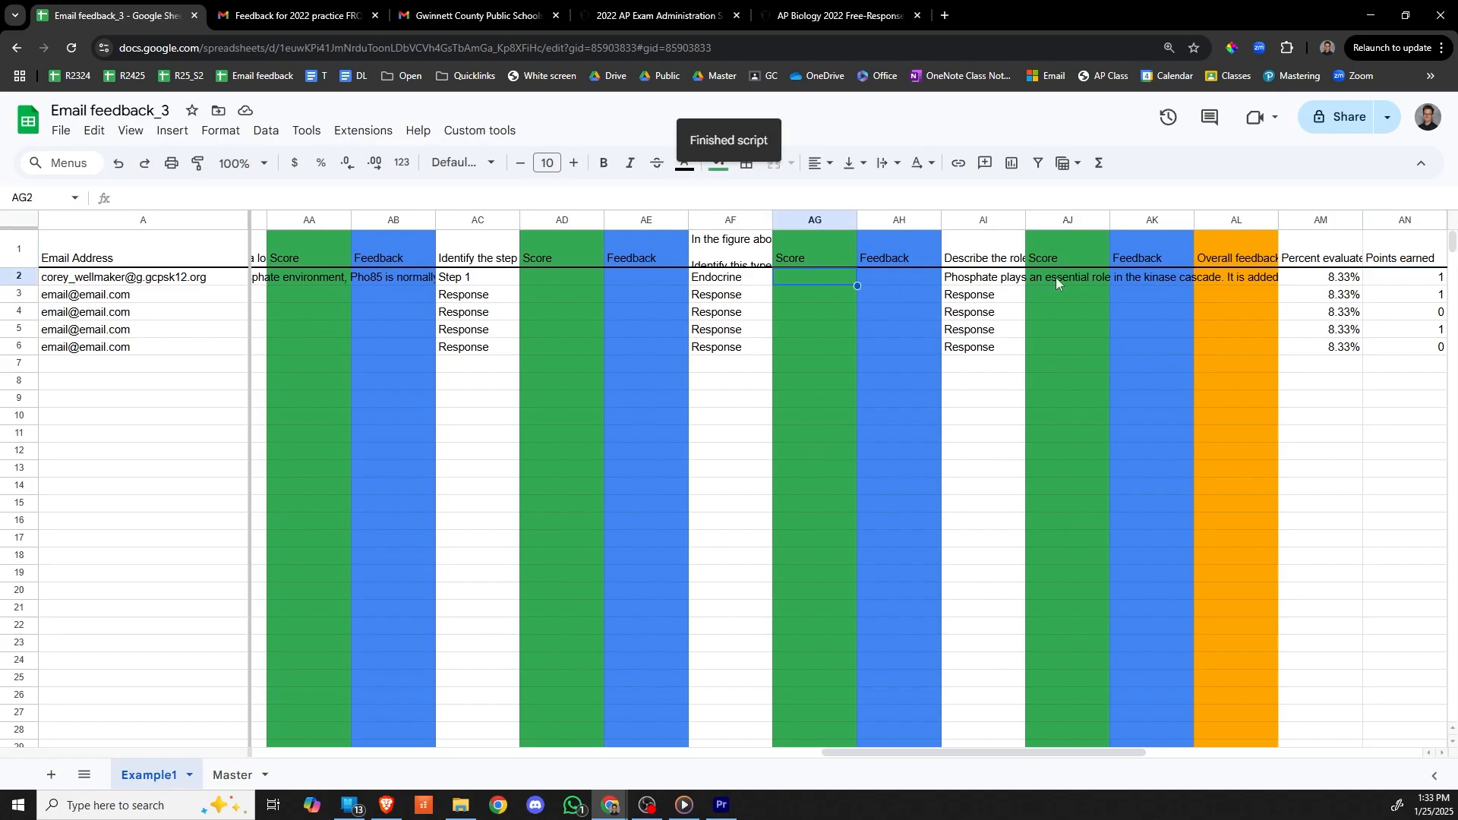
click(1056, 276)
text(1)
click(540, 278)
text(1)
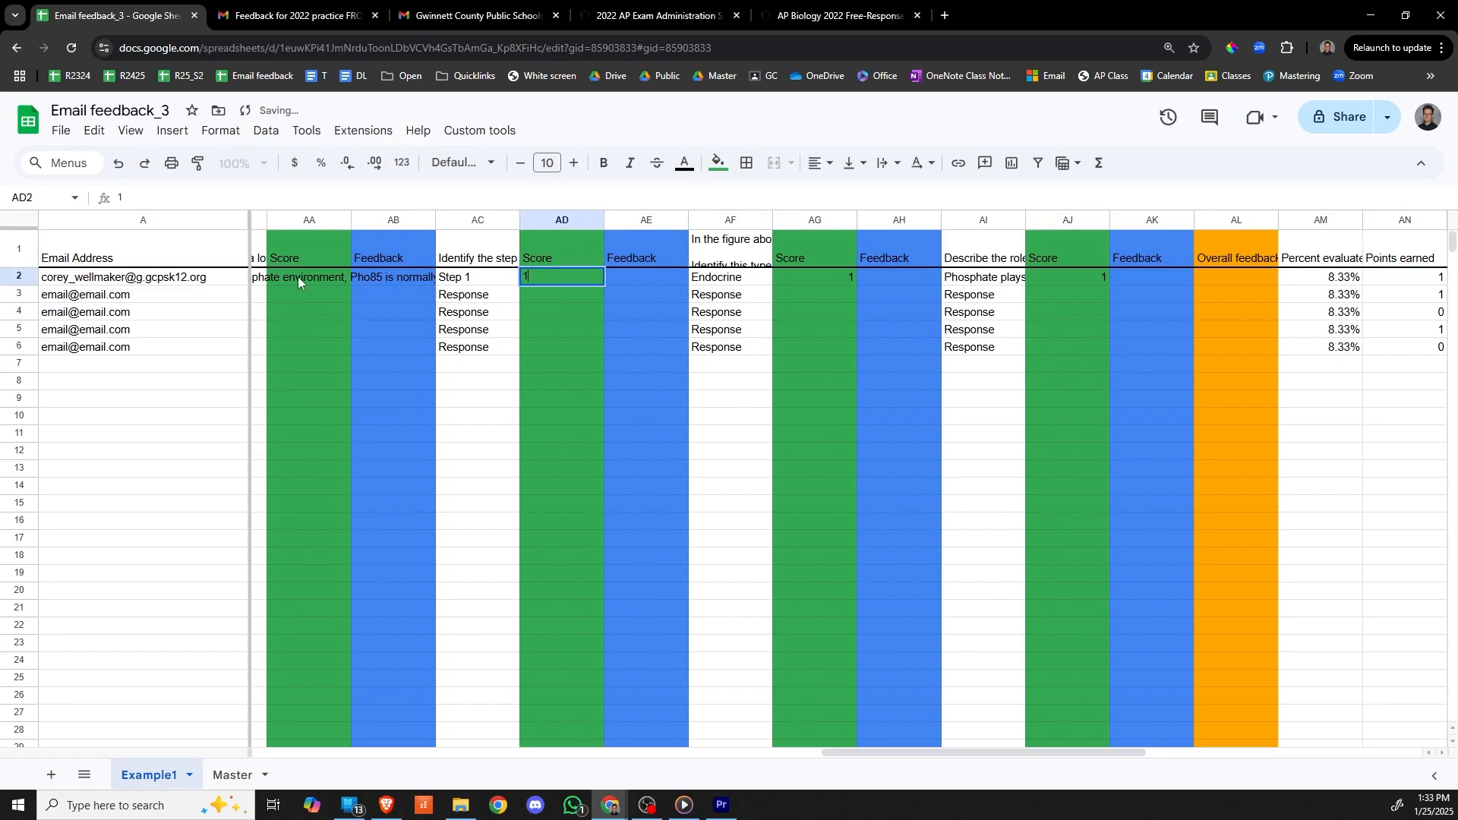
click(298, 276)
text(1)
click(1173, 368)
Rerun the custom Score statistics tool to update Percent evaluated and Points earned, and dismiss the completion message
click(1341, 295)
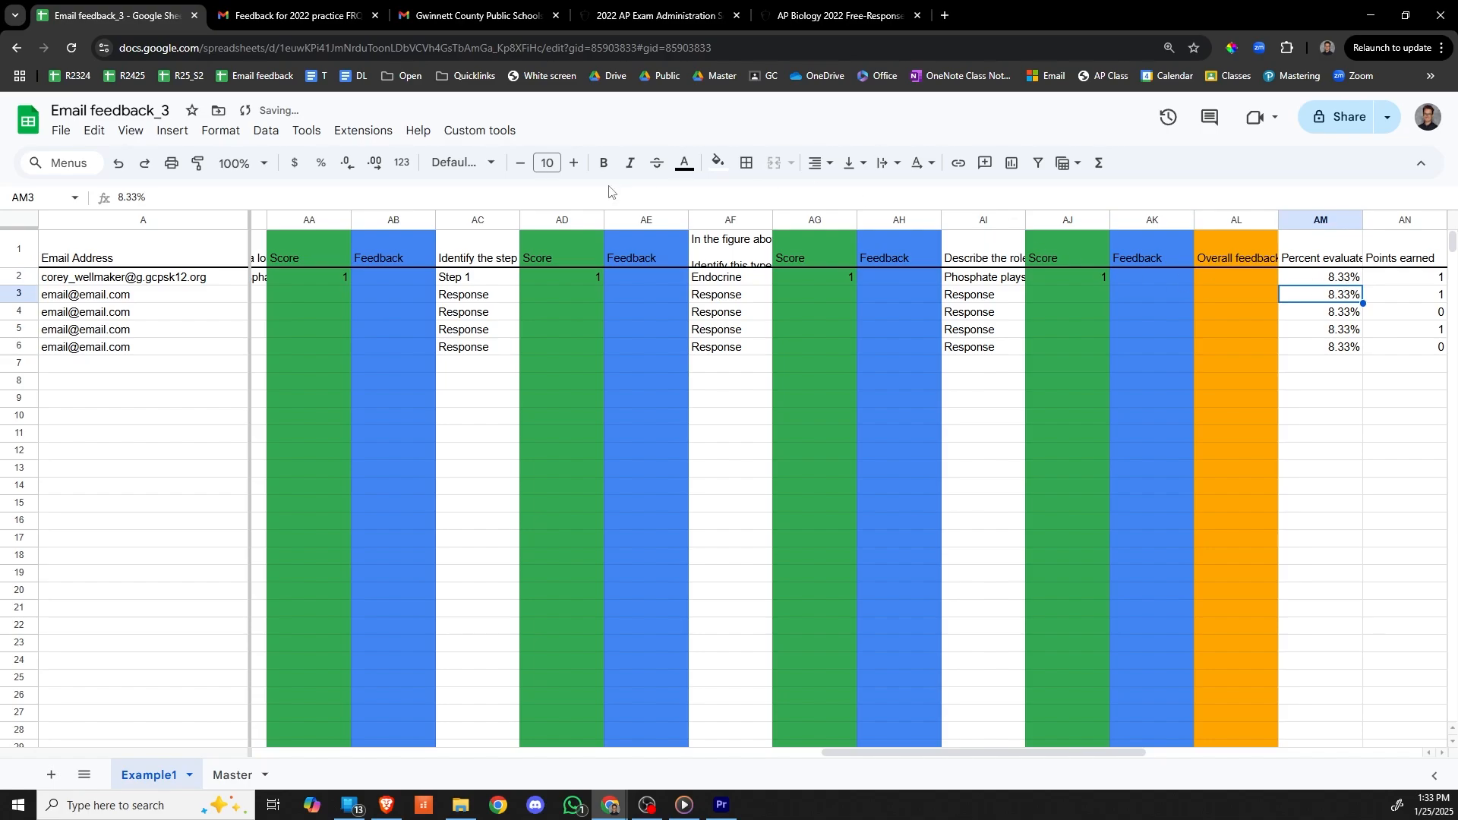
click(465, 132)
click(487, 373)
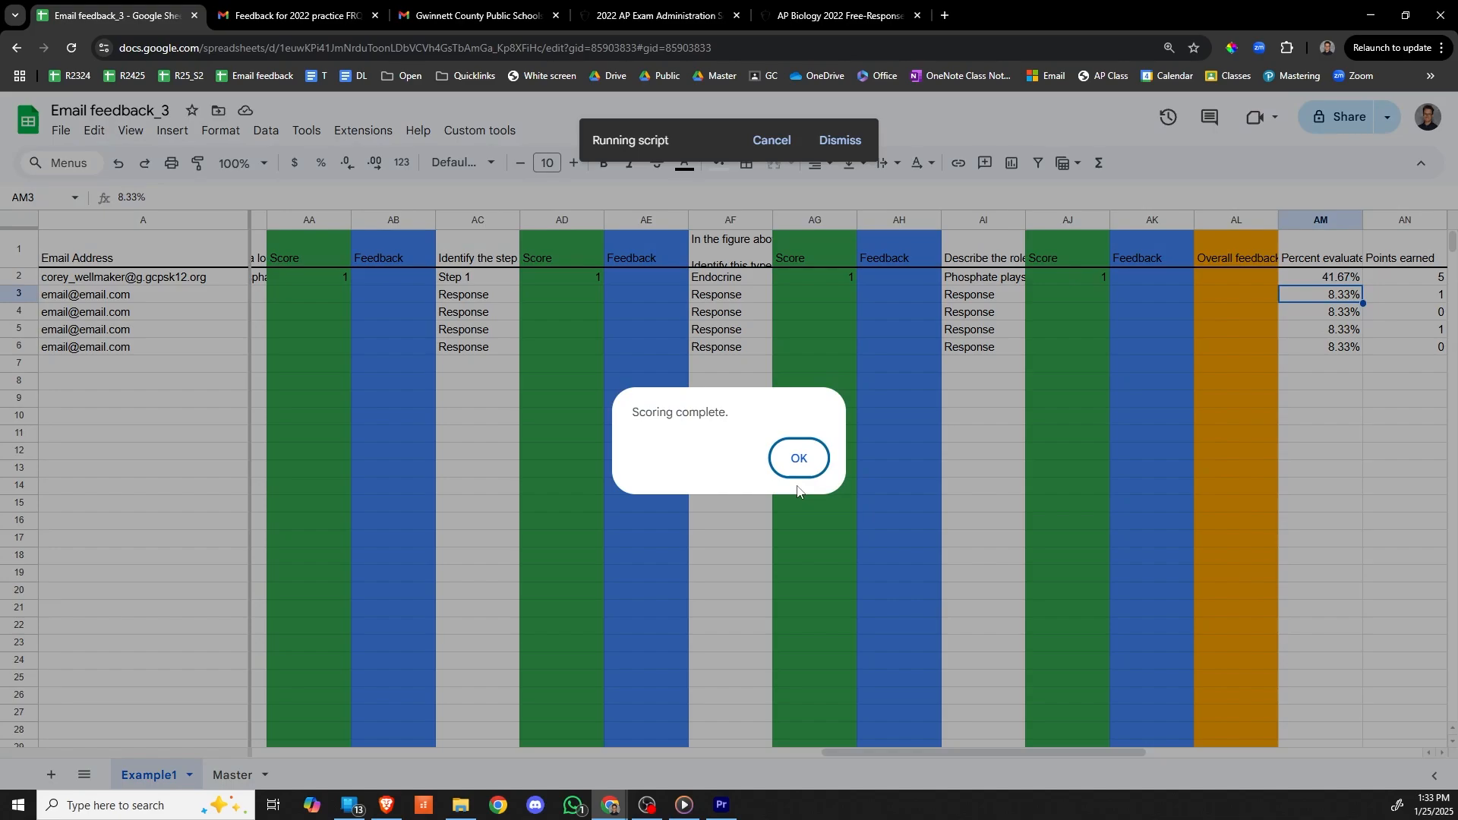
click(797, 459)
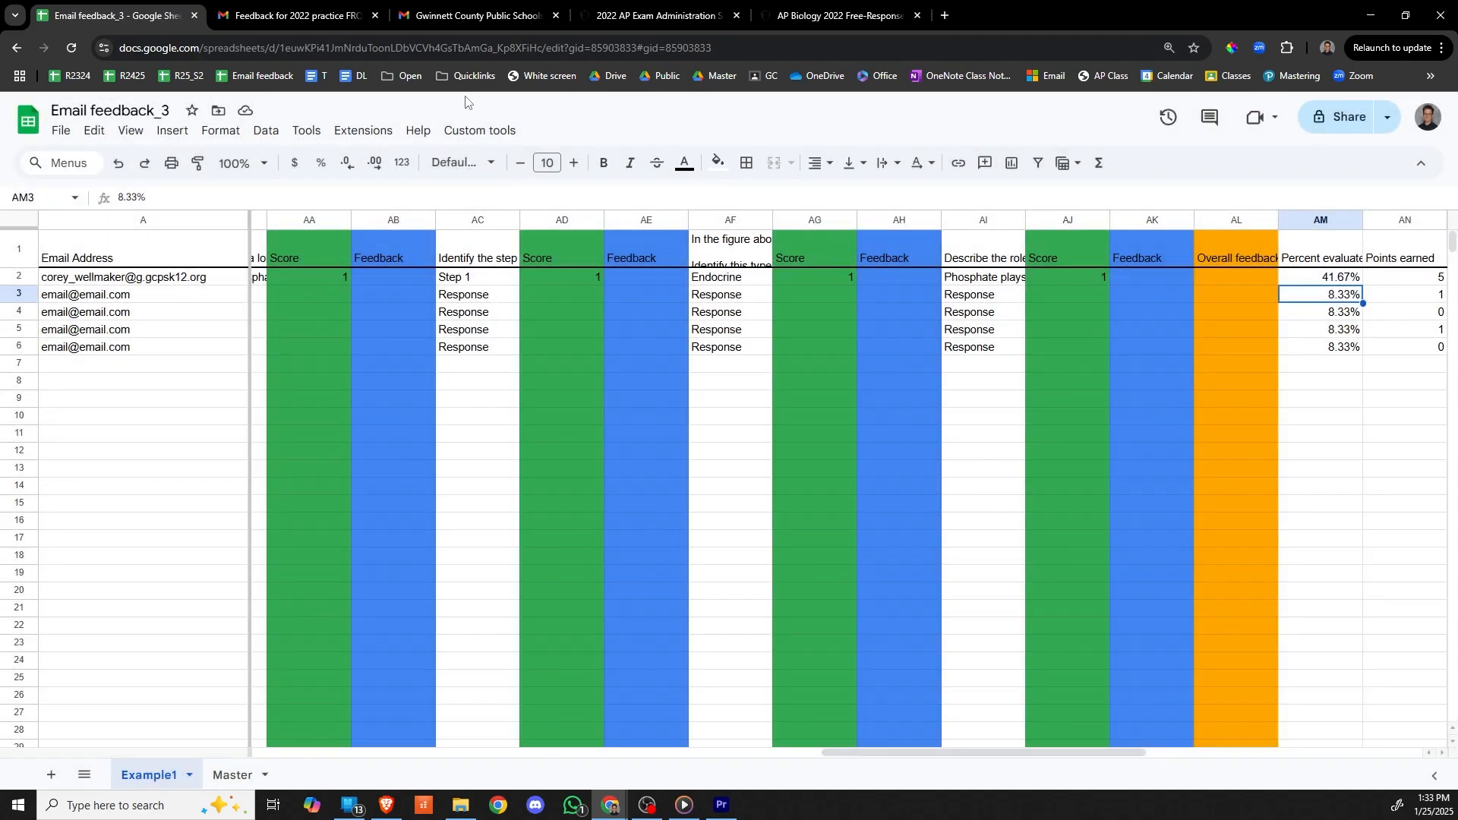
Review the Score statistics option and inspect the Percent evaluated and Points earned columns
click(469, 137)
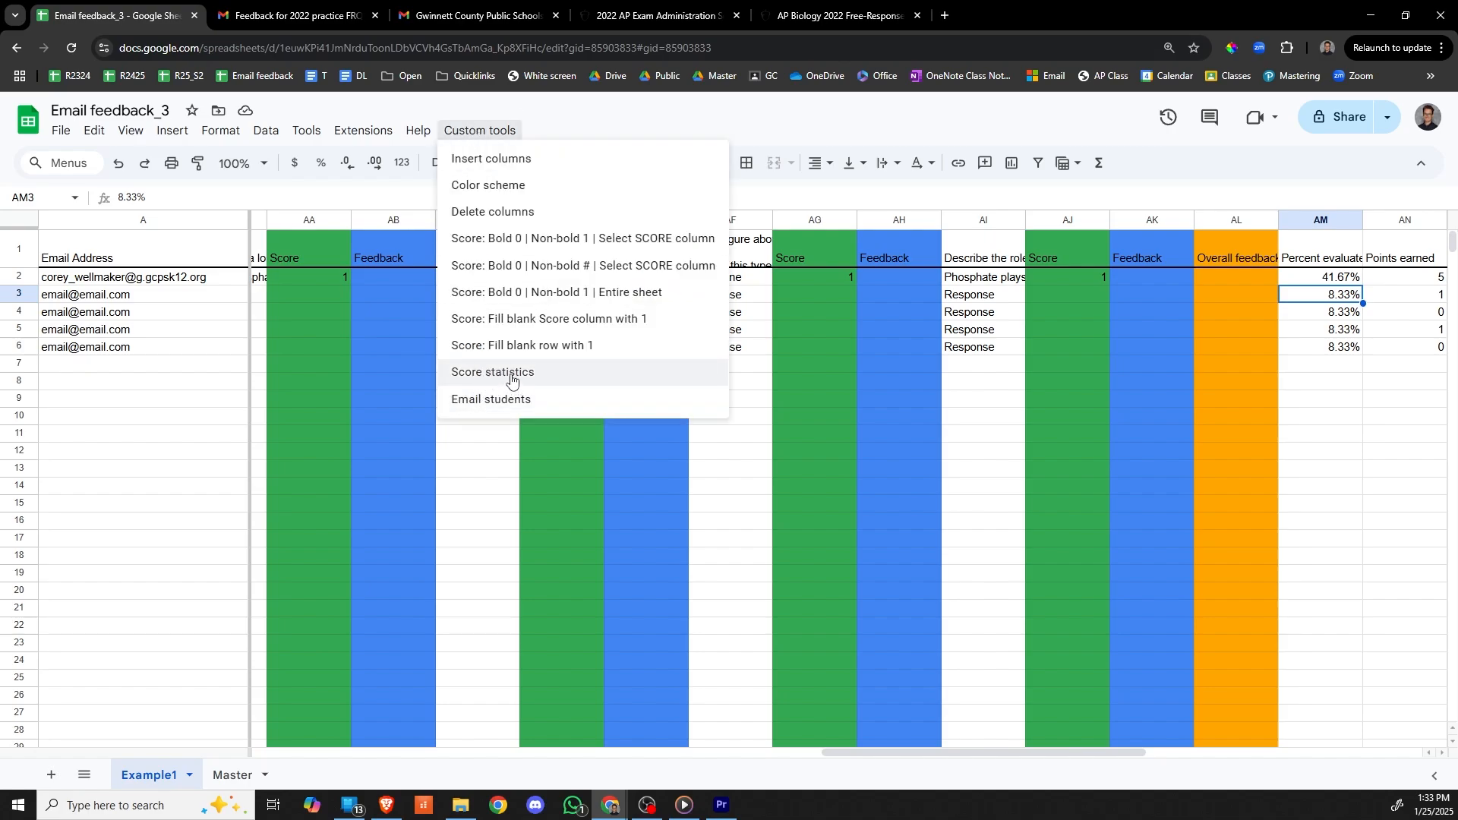
click(1320, 221)
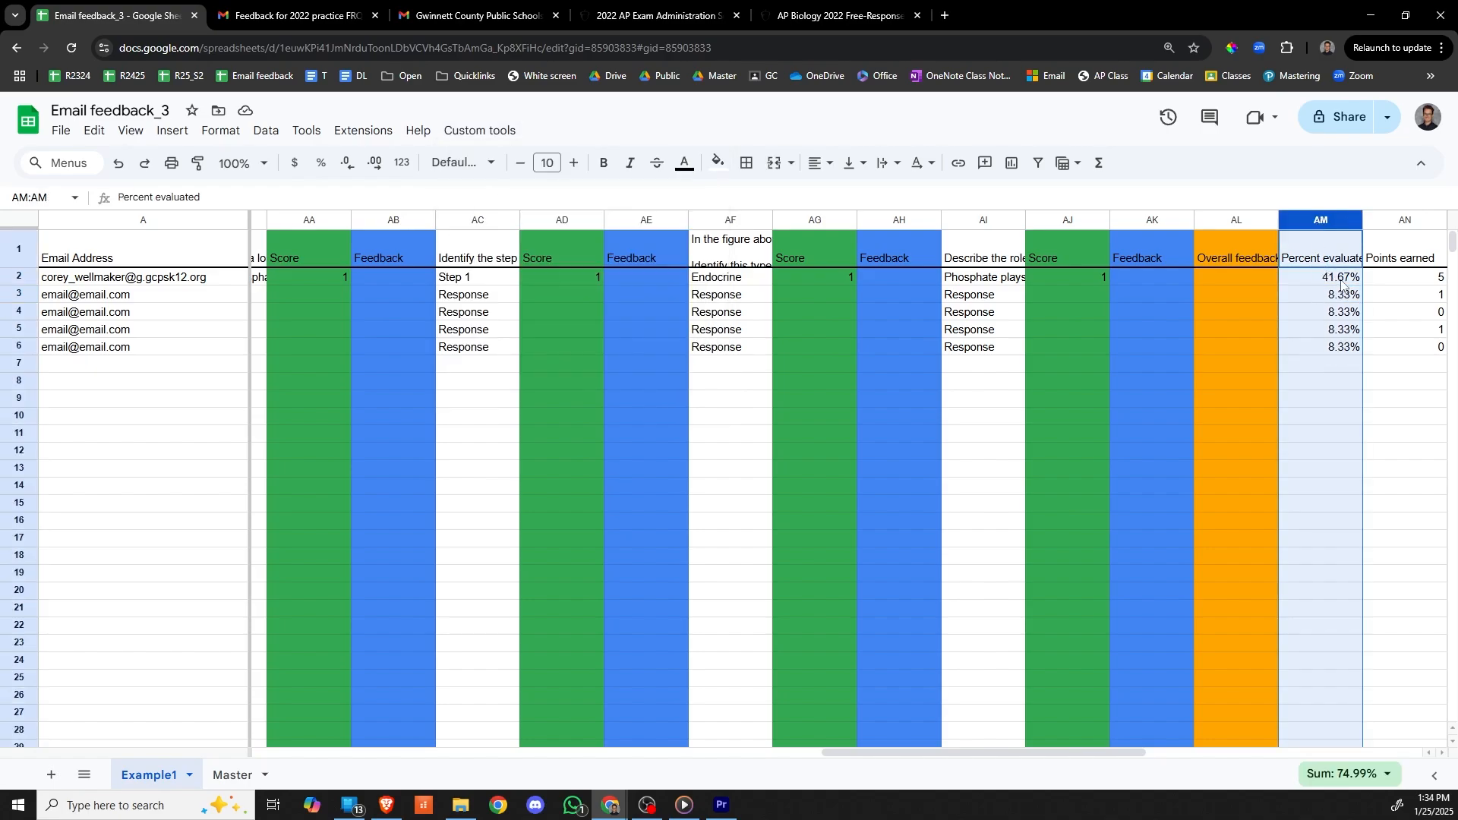
click(1407, 349)
click(1410, 221)
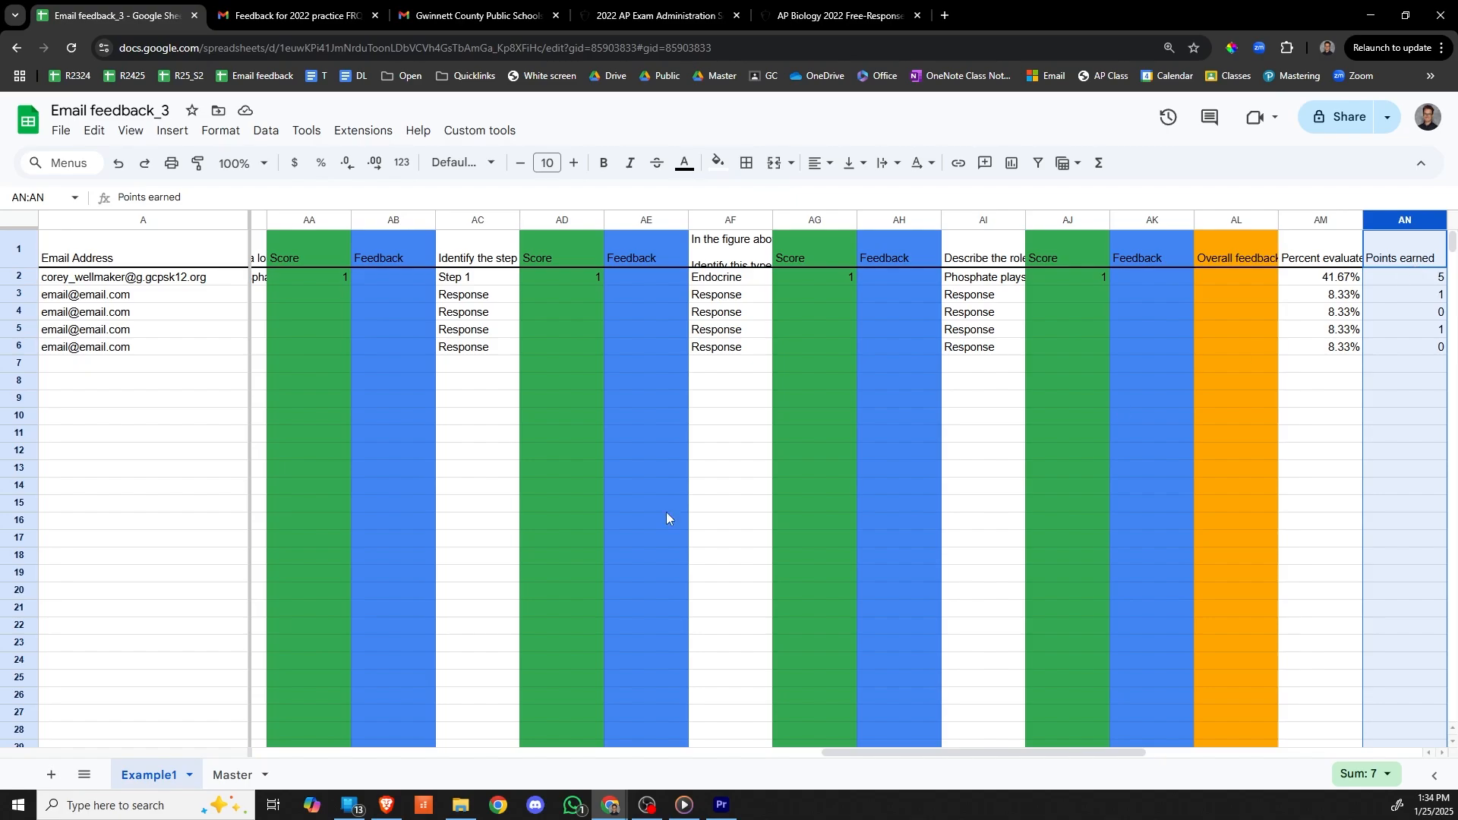
click(471, 607)
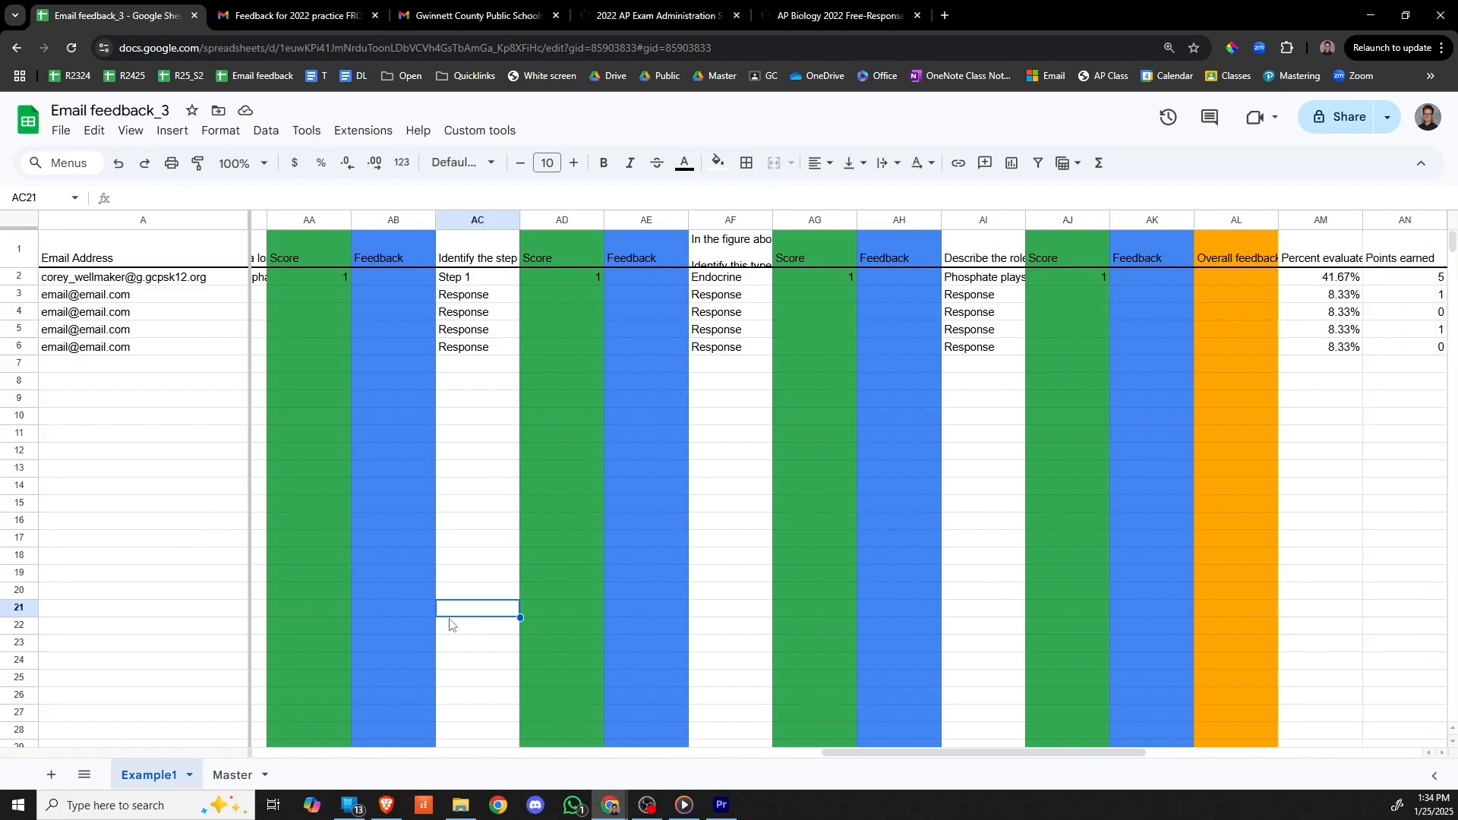